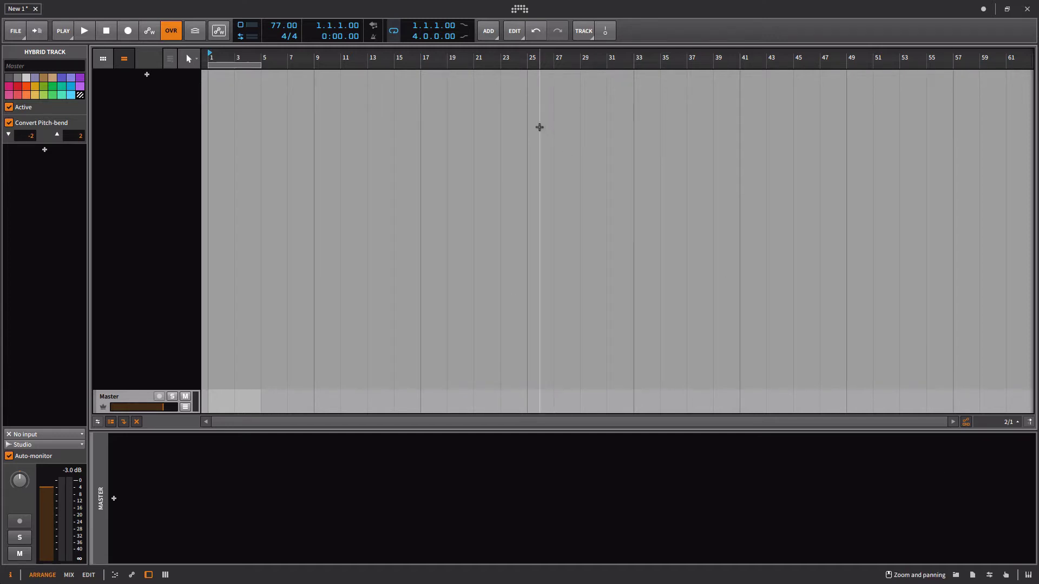
Add the sample BP What Does Die Hard Mean 128bpm A#.wav to the arrangement at bar 1 as a new audio track
{"action": "left_click", "coordinate": [530, 120]}
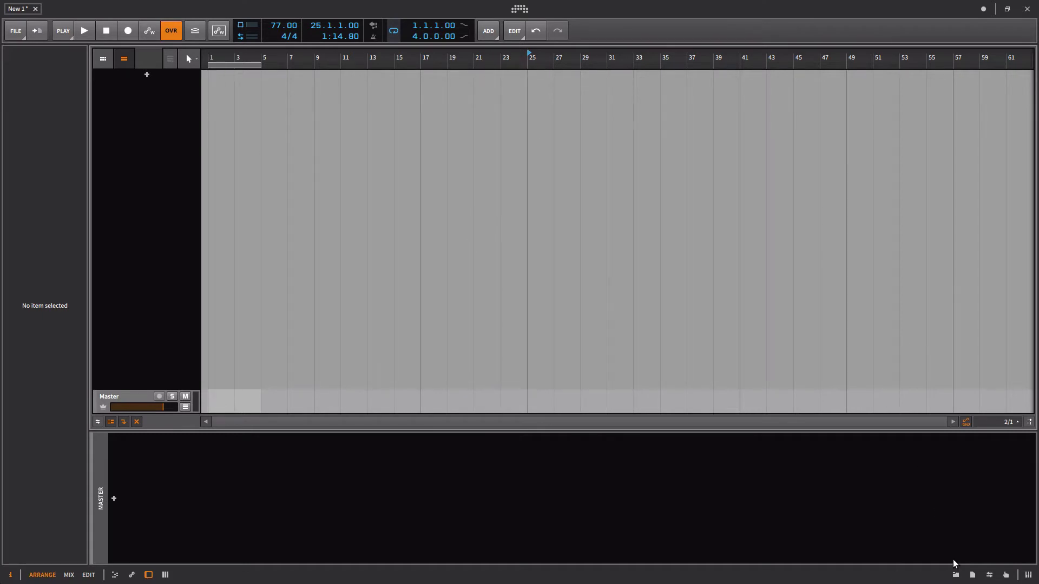
{"action": "left_click", "coordinate": [955, 574]}
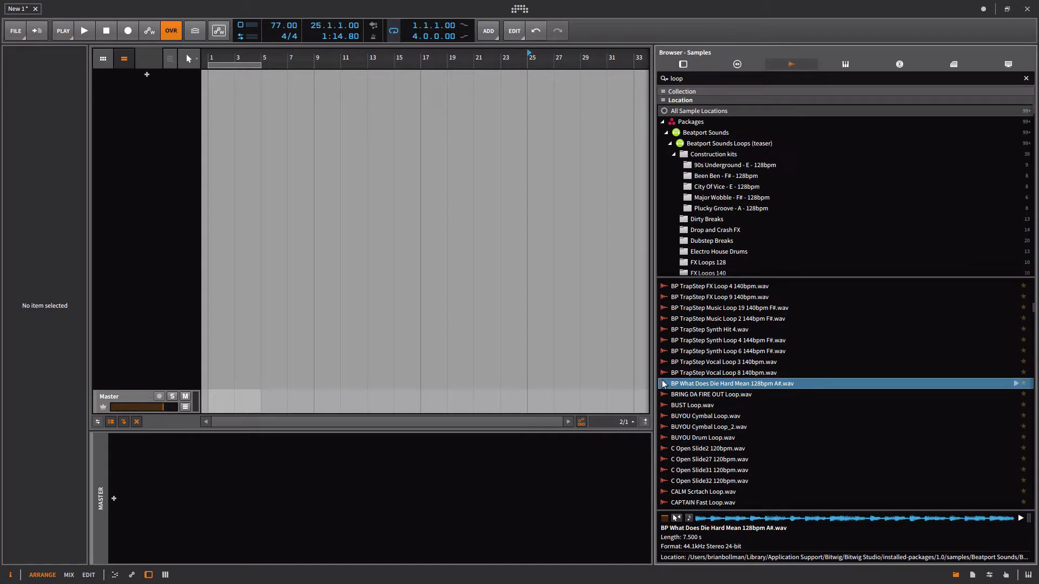
{"action": "left_click_drag", "start_coordinate": [664, 383], "coordinate": [211, 81]}
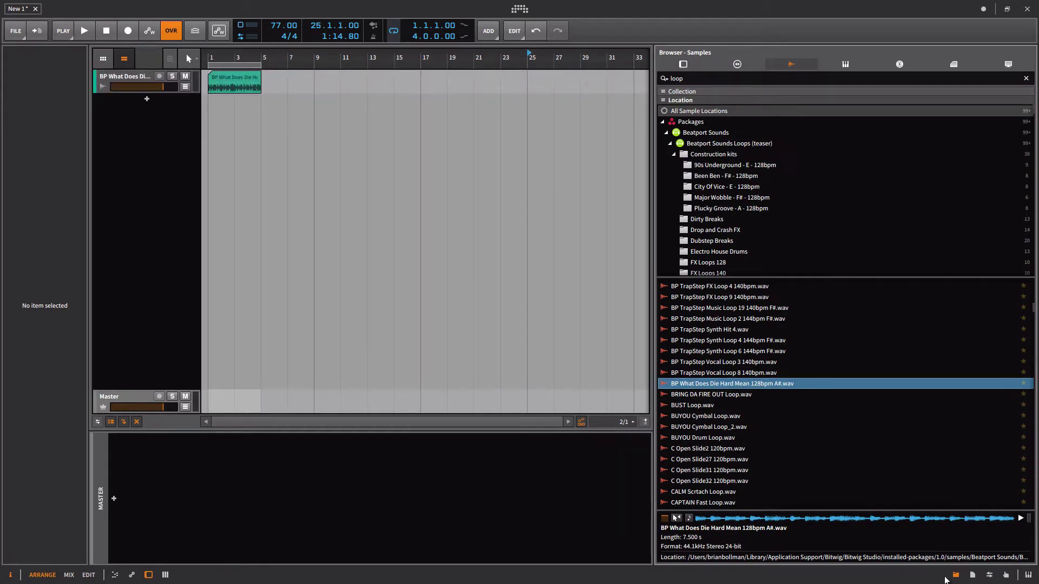
{"action": "left_click", "coordinate": [956, 574]}
Lower the loop clip's gain by 6 dB and set its mode to Stretch HD
{"action": "left_click", "coordinate": [223, 79]}
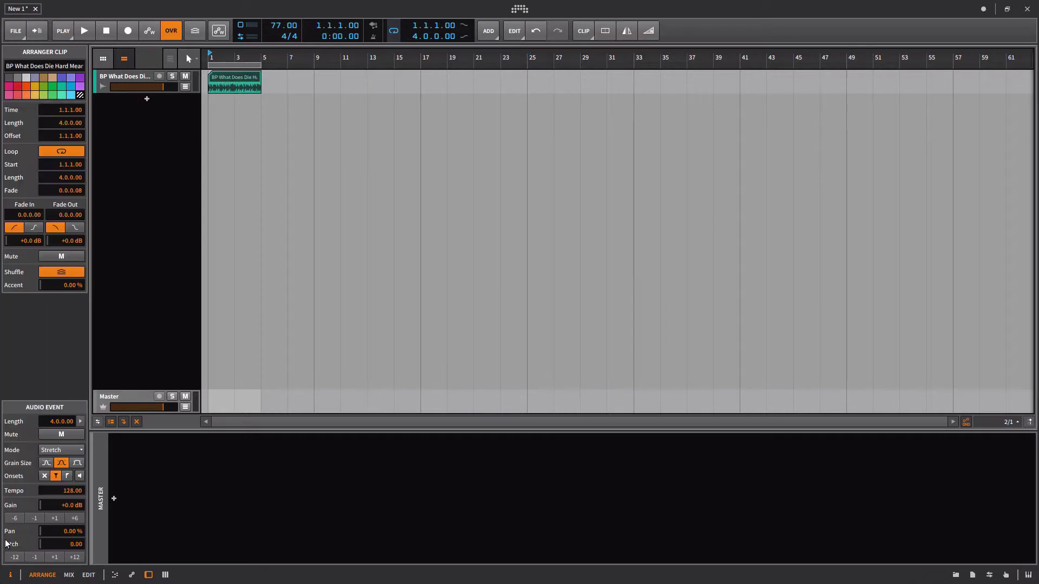
{"action": "left_click", "coordinate": [14, 519]}
{"action": "left_click", "coordinate": [70, 450]}
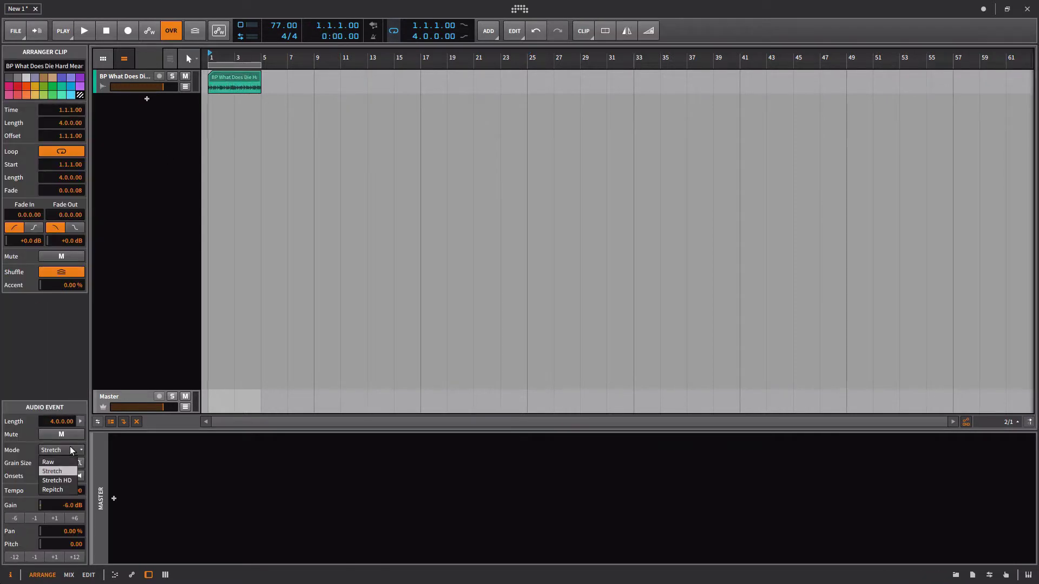
{"action": "left_click", "coordinate": [64, 480]}
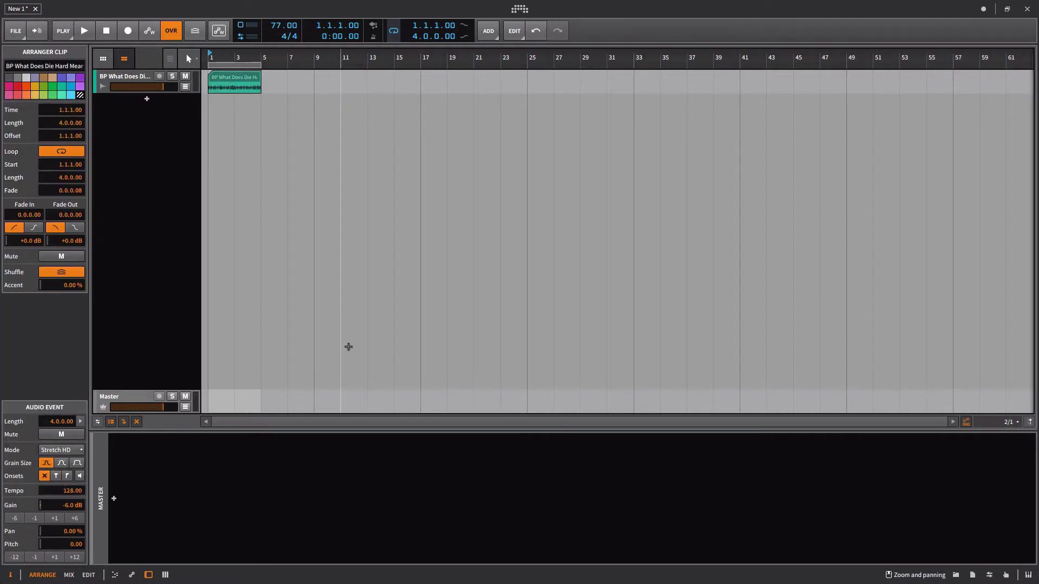
Play the loop clip from bar 1 and stop playback
{"action": "key", "text": "space"}
{"action": "left_click_drag", "start_coordinate": [226, 57], "coordinate": [226, 135]}
{"action": "left_click_drag", "start_coordinate": [290, 58], "coordinate": [290, 36]}
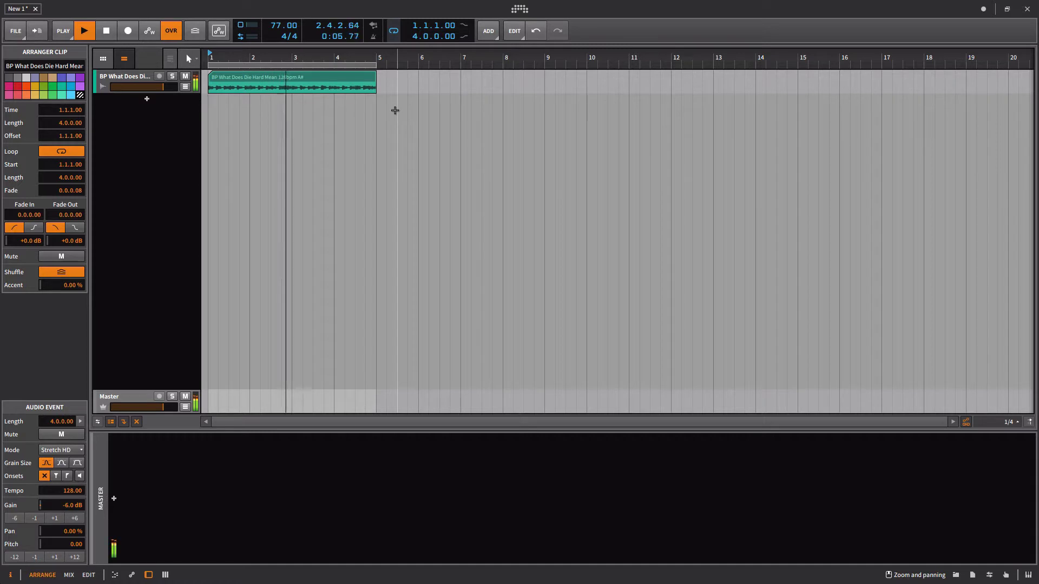
{"action": "key", "text": "space"}
{"action": "left_click", "coordinate": [534, 234]}
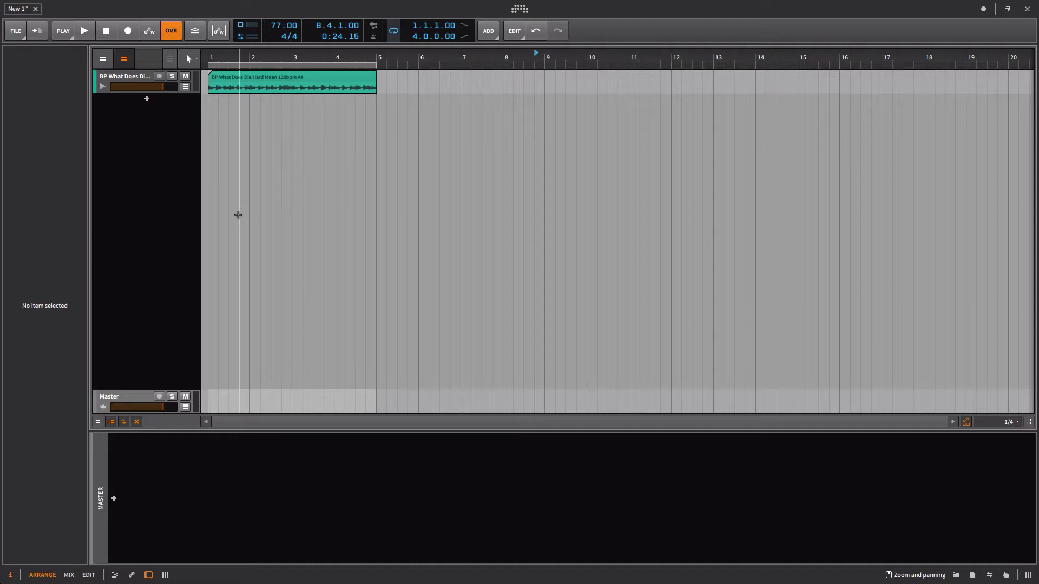
Create an empty light red clip at bar 7 on the audio track and extend its length to 3.3.0.00
{"action": "left_click", "coordinate": [95, 86]}
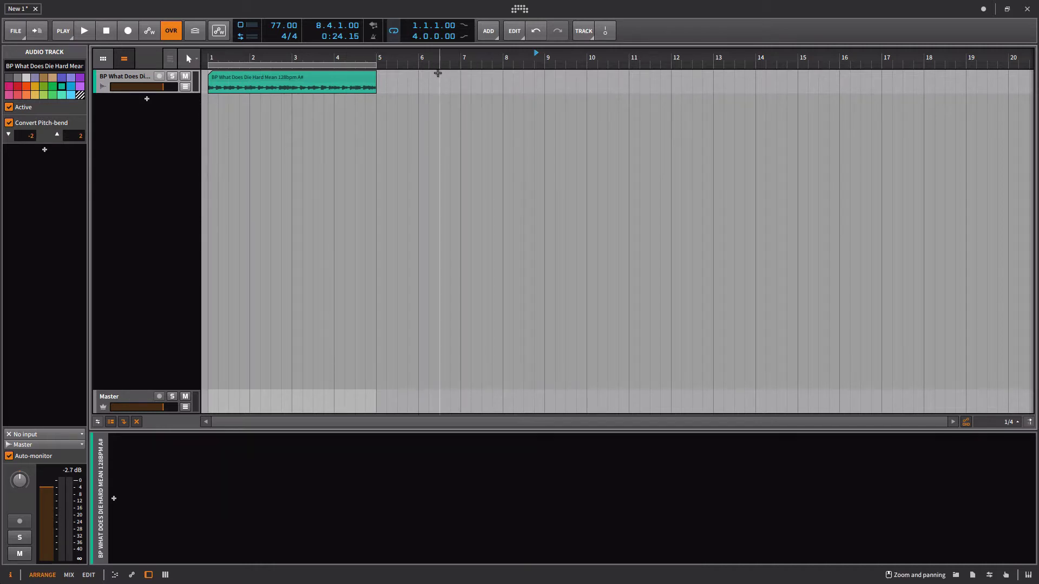
{"action": "double_click", "coordinate": [463, 82]}
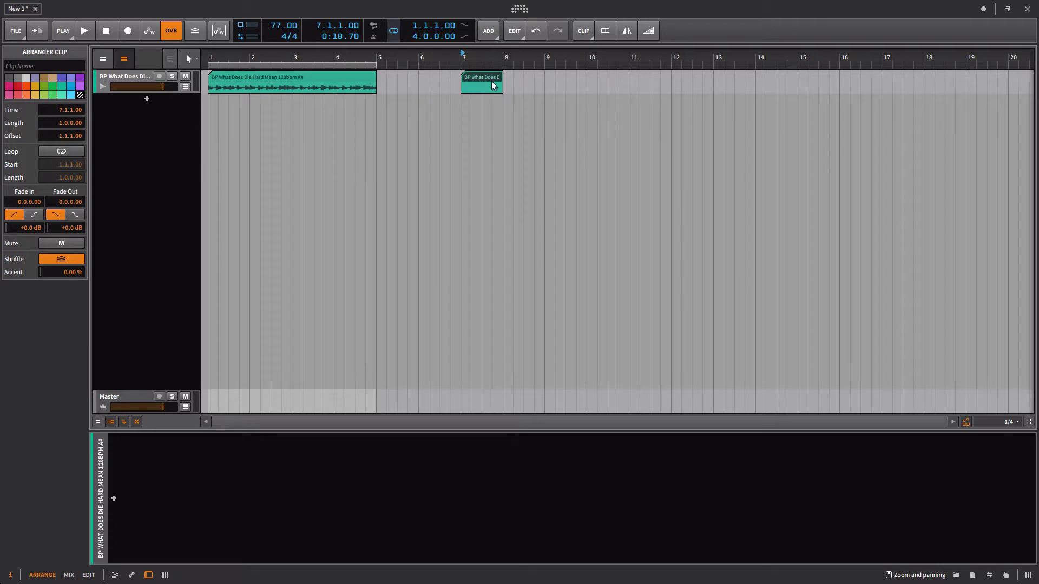
{"action": "left_click", "coordinate": [53, 88]}
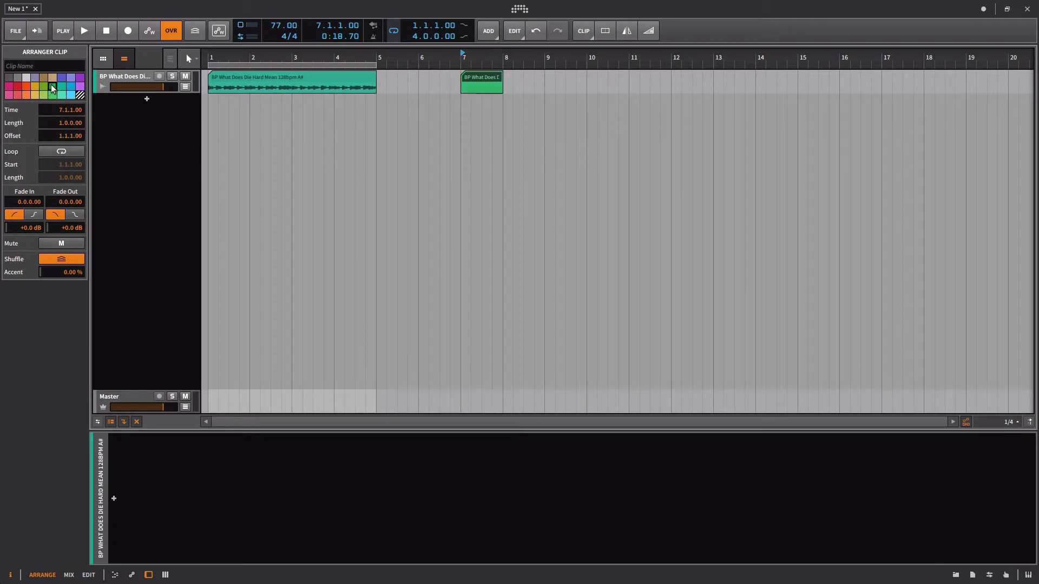
{"action": "left_click", "coordinate": [18, 95]}
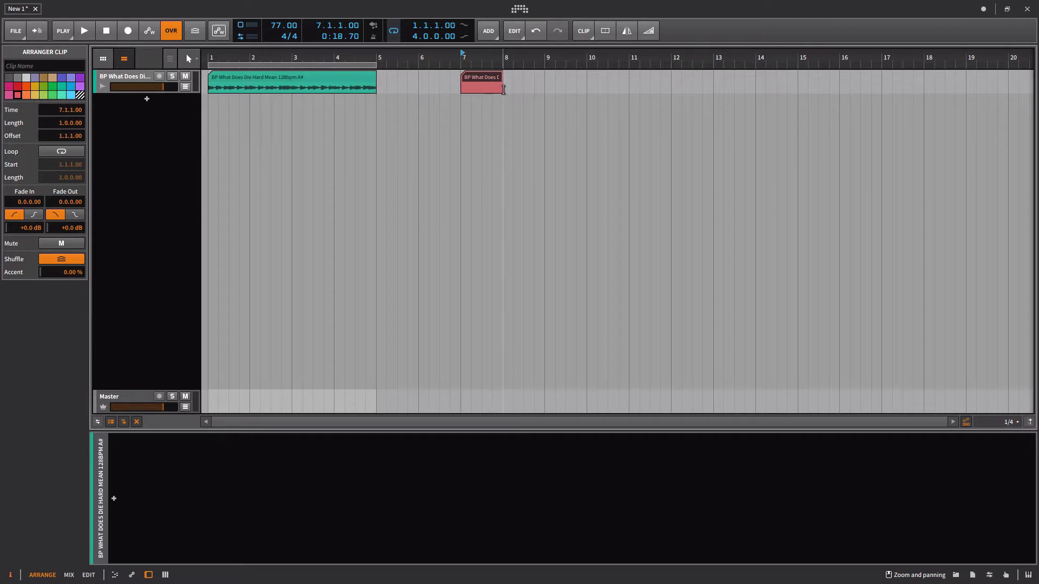
{"action": "left_click_drag", "start_coordinate": [503, 90], "coordinate": [618, 81]}
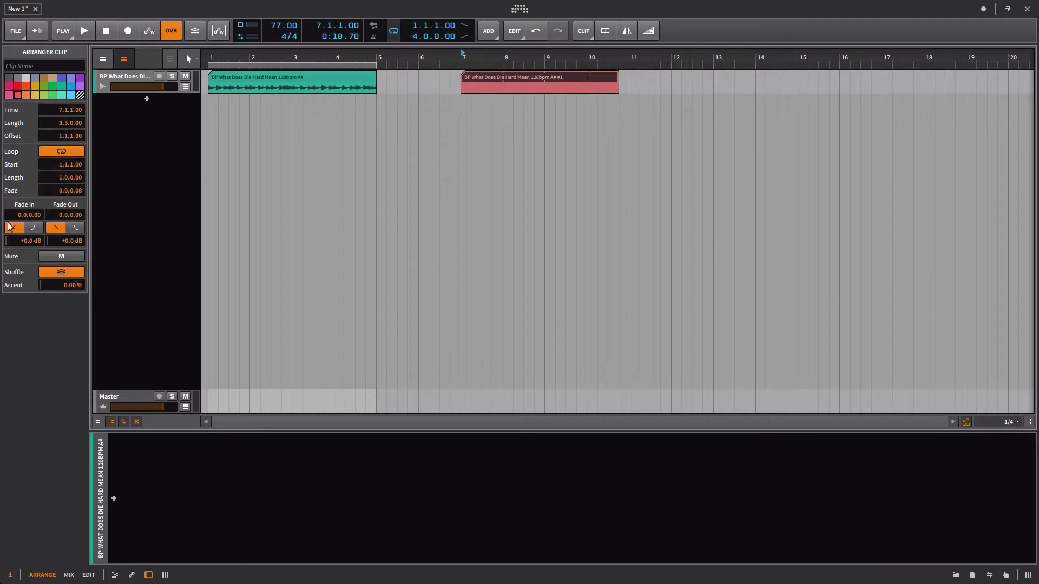
Give the clip at bar 7 an S-curved fade-in of 1.0.0.00 with a fade gain of -7.5 dB
{"action": "left_click_drag", "start_coordinate": [24, 215], "coordinate": [24, 198]}
{"action": "left_click_drag", "start_coordinate": [28, 242], "coordinate": [28, 271]}
{"action": "left_click", "coordinate": [34, 227]}
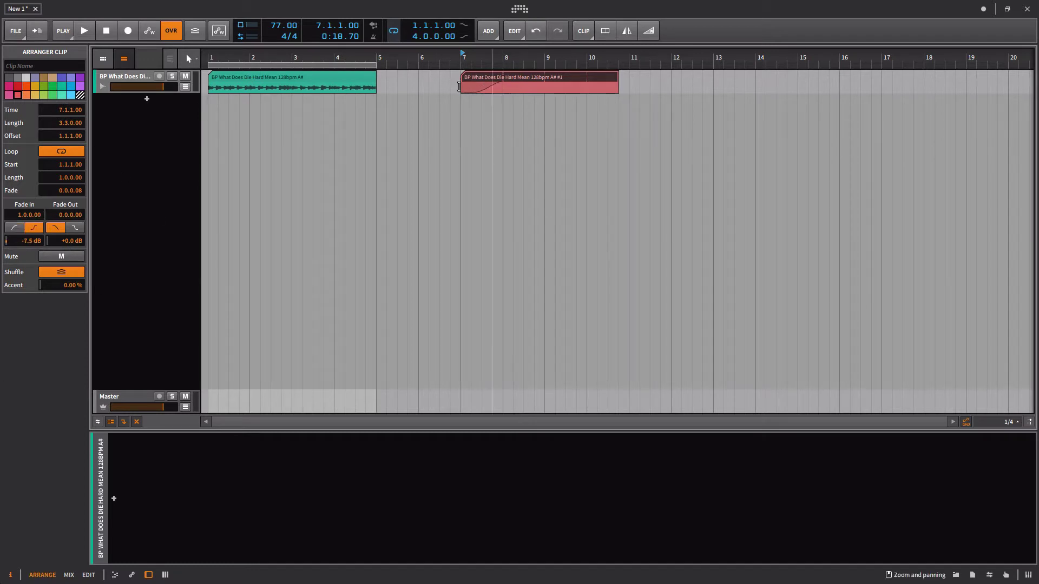
Play the empty clip at bar 7 briefly and delete it
{"action": "key", "text": "space"}
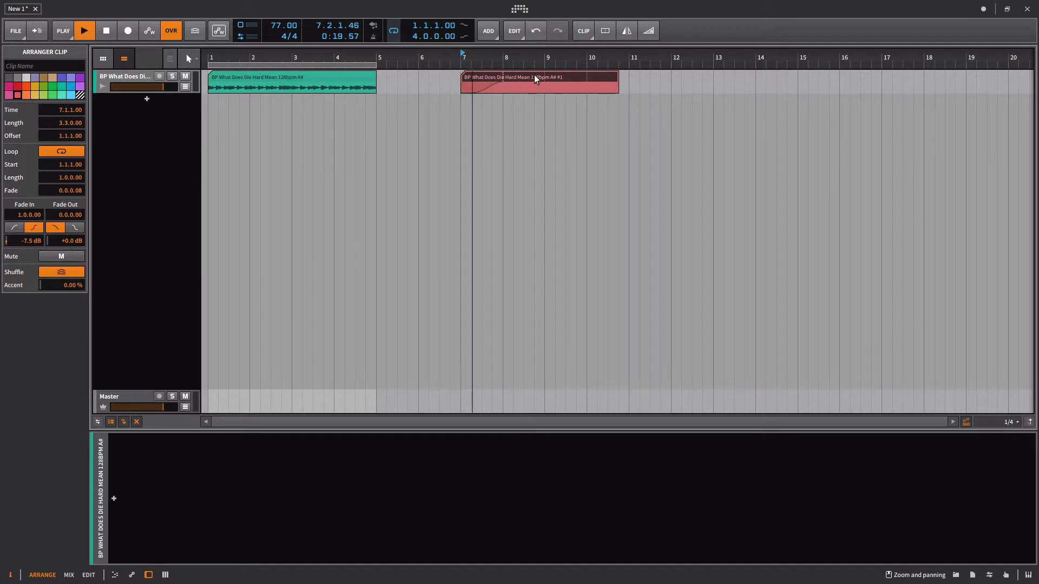
{"action": "key", "text": "space"}
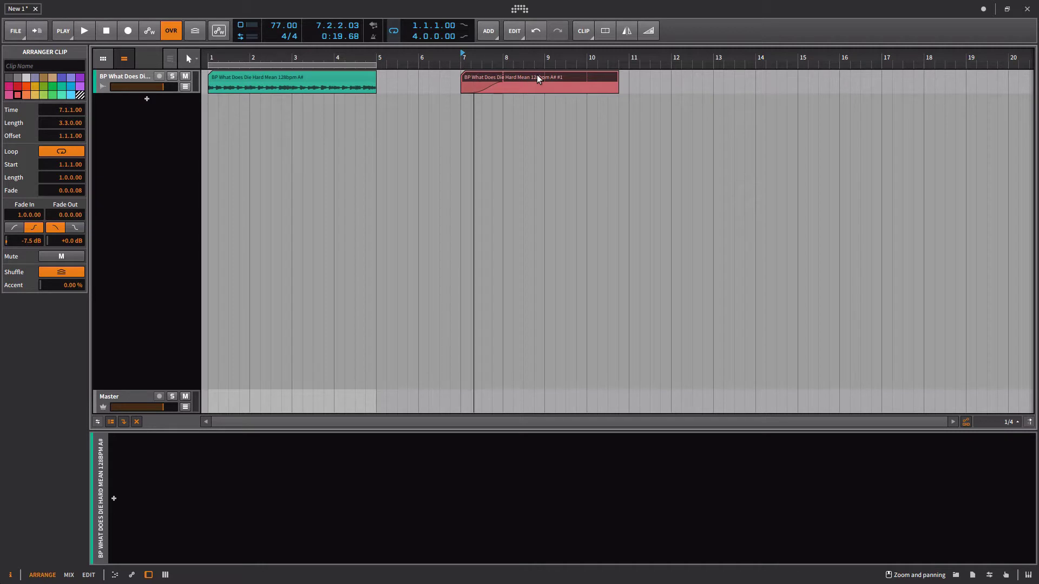
{"action": "key", "text": "Delete"}
Select the loop clip and enlarge the audio track's height for a bigger waveform
{"action": "left_click", "coordinate": [346, 75]}
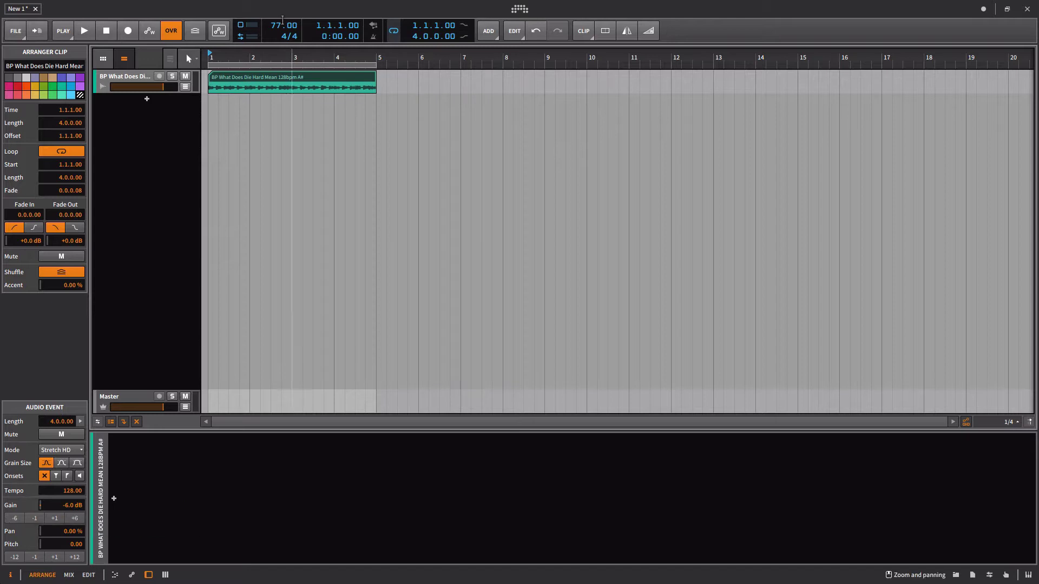
{"action": "left_click_drag", "start_coordinate": [161, 88], "coordinate": [192, 213]}
{"action": "double_click", "coordinate": [162, 88]}
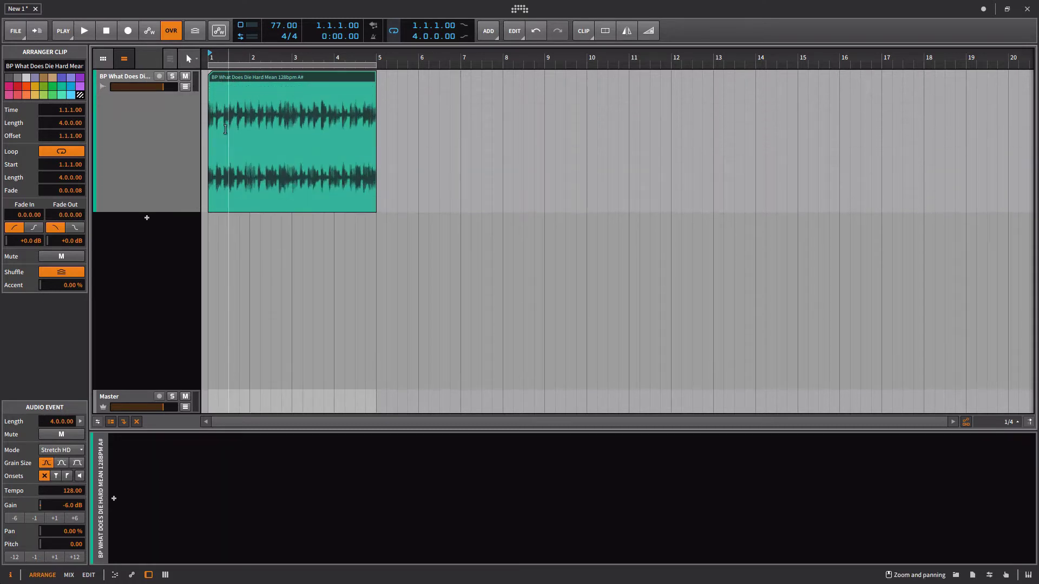
Try the gain presets on the loop clip by lowering it 6 dB and raising it 6 dB again
{"action": "left_click", "coordinate": [15, 518]}
{"action": "left_click", "coordinate": [76, 519]}
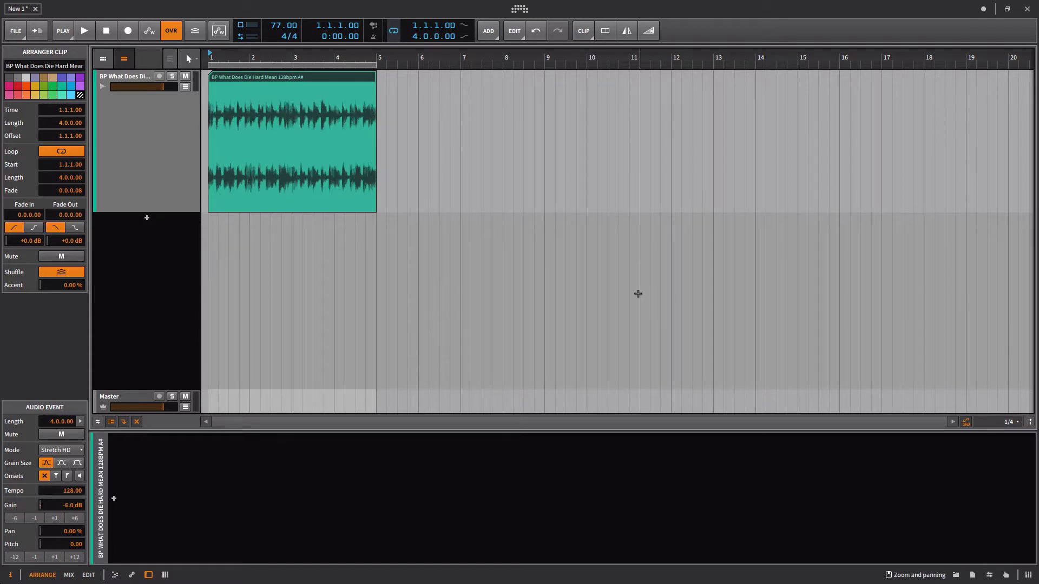
Open the loop clip in the detail editor and enlarge the editor's height
{"action": "double_click", "coordinate": [332, 76]}
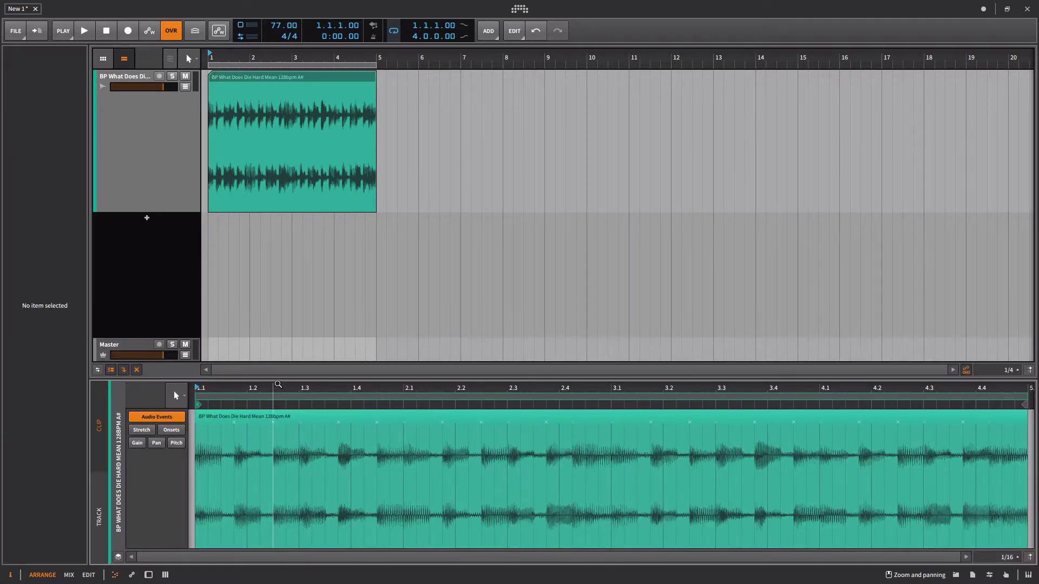
{"action": "left_click_drag", "start_coordinate": [277, 379], "coordinate": [294, 287]}
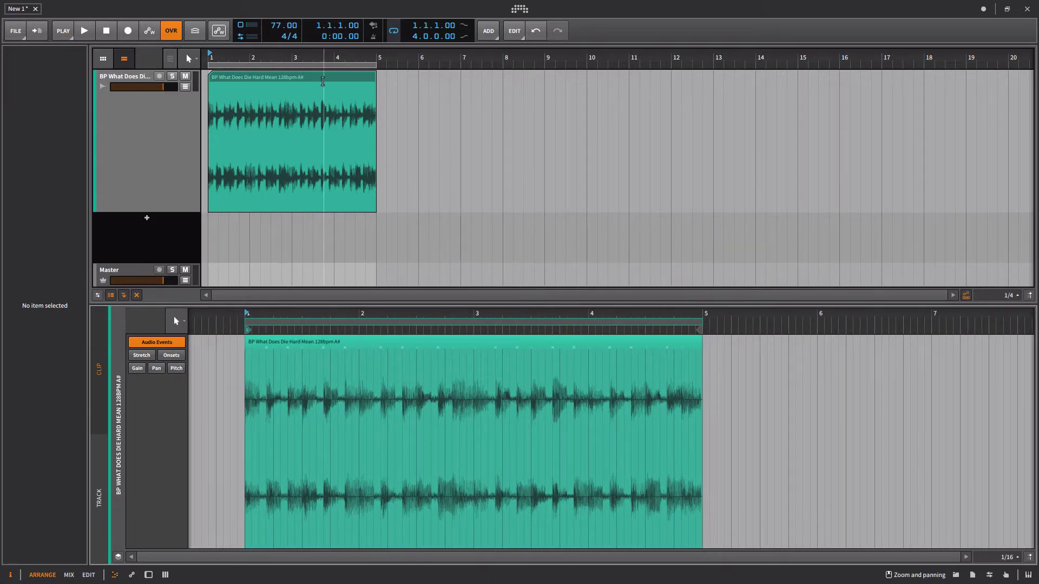
Compare the loop clip's properties with those of its audio event and review the operations available for the event
{"action": "left_click", "coordinate": [324, 75]}
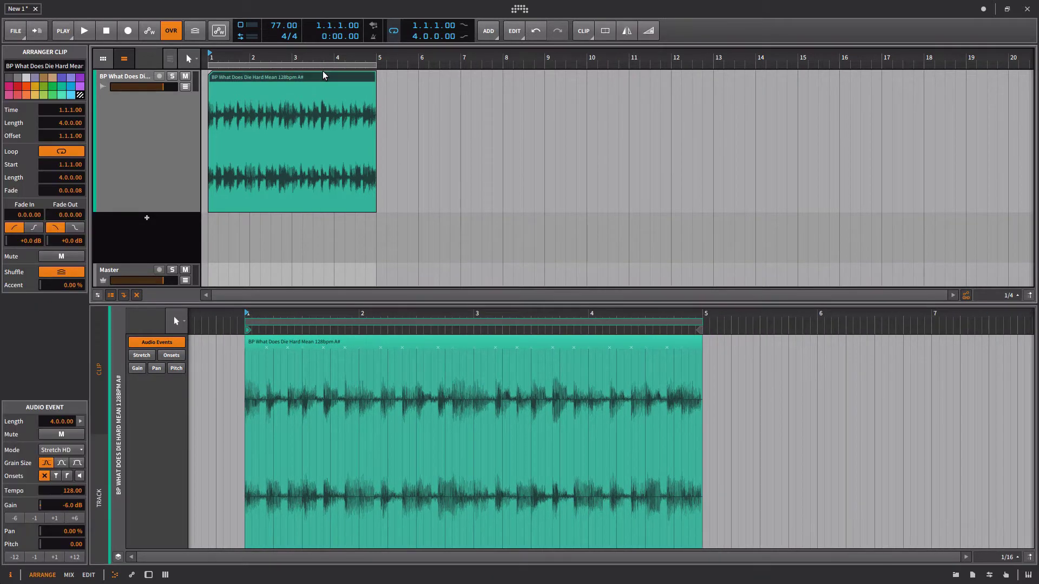
{"action": "left_click", "coordinate": [325, 342]}
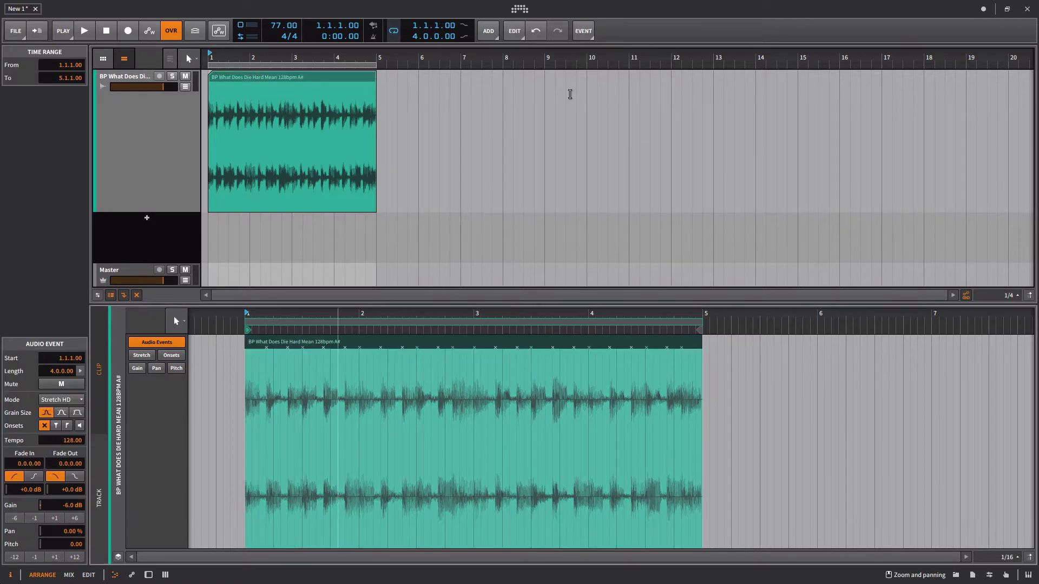
{"action": "left_click", "coordinate": [587, 32]}
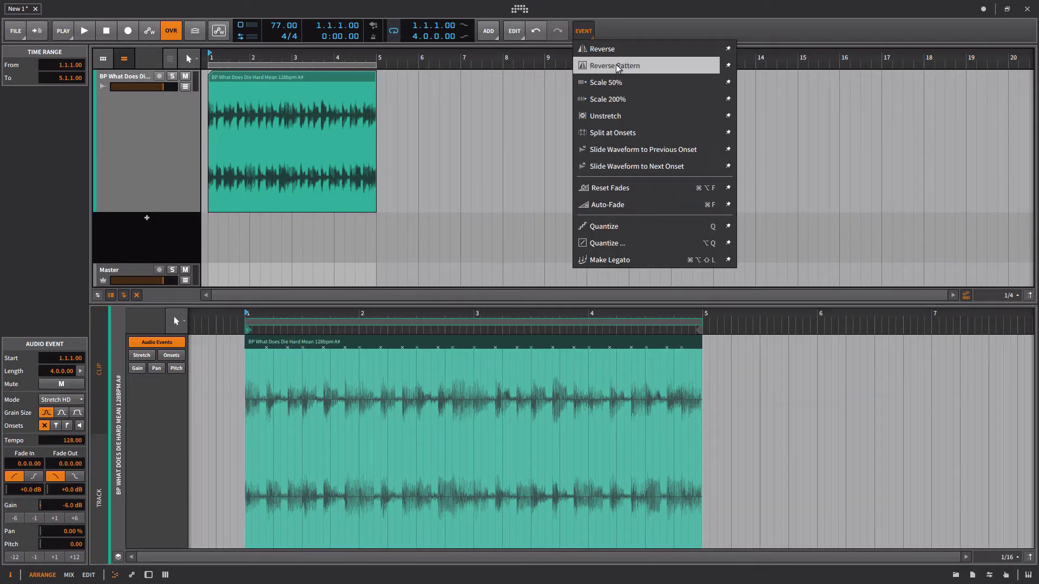
{"action": "left_click", "coordinate": [590, 25]}
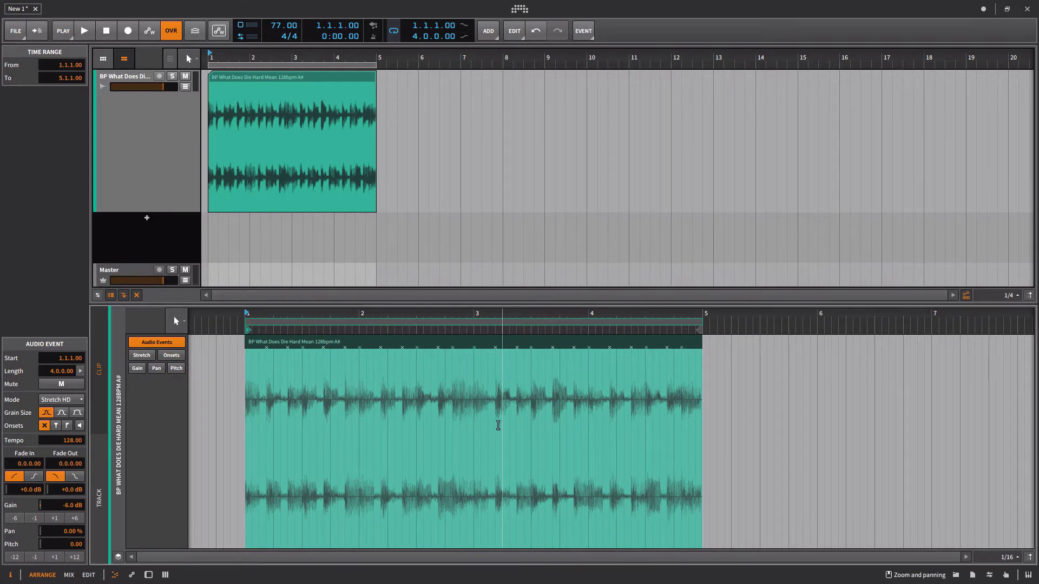
Play the loop's audio event briefly from bar 1
{"action": "key", "text": "space"}
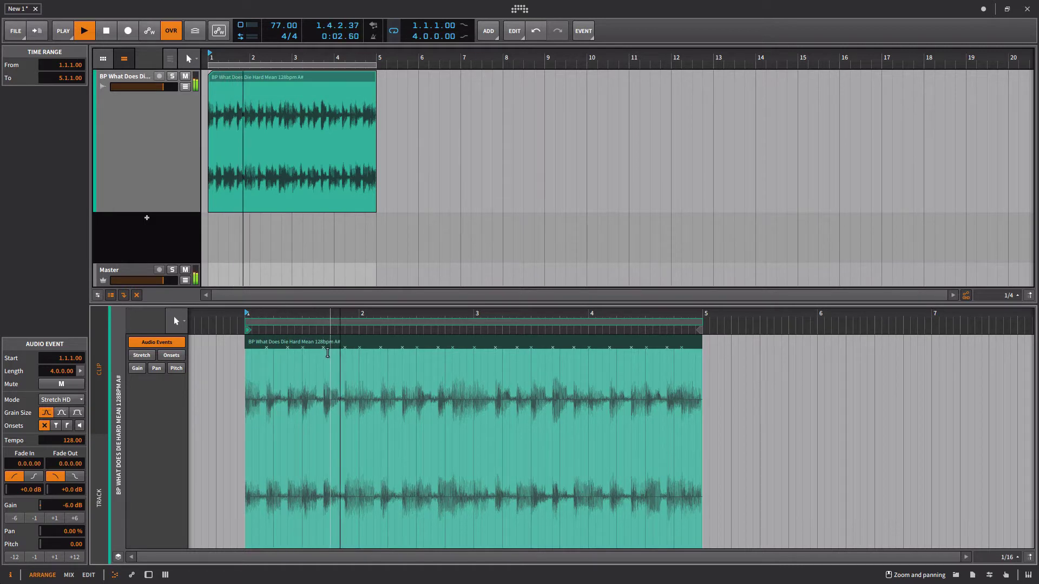
{"action": "key", "text": "space"}
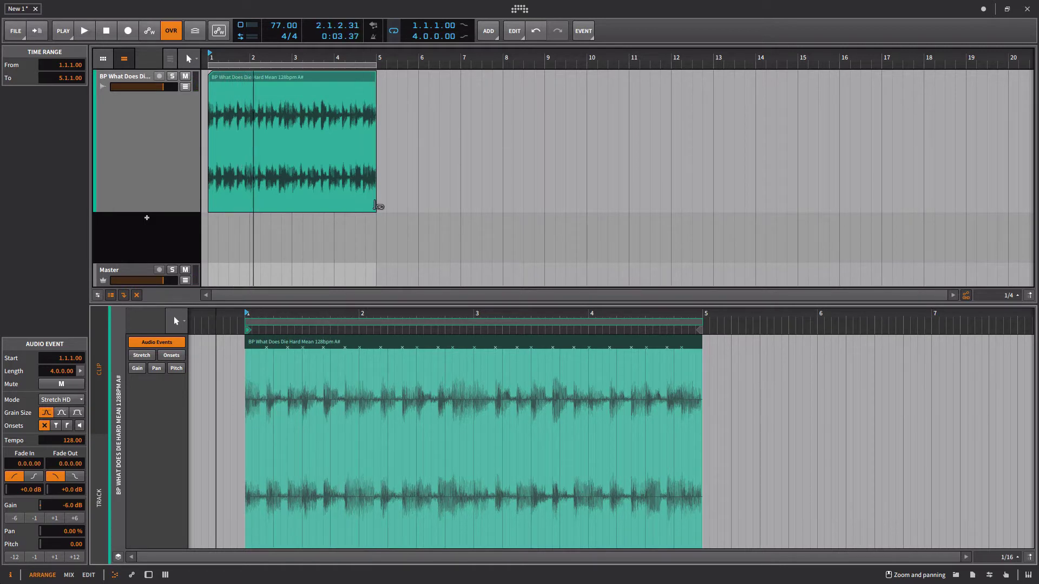
Consolidate the loop clip on the audio track
{"action": "mouse_move", "coordinate": [377, 207]}
{"action": "left_mouse_down"}
{"action": "mouse_move", "coordinate": [462, 204]}
{"action": "mouse_move", "coordinate": [377, 209]}
{"action": "left_mouse_up"}
{"action": "left_click_drag", "start_coordinate": [375, 74], "coordinate": [377, 111]}
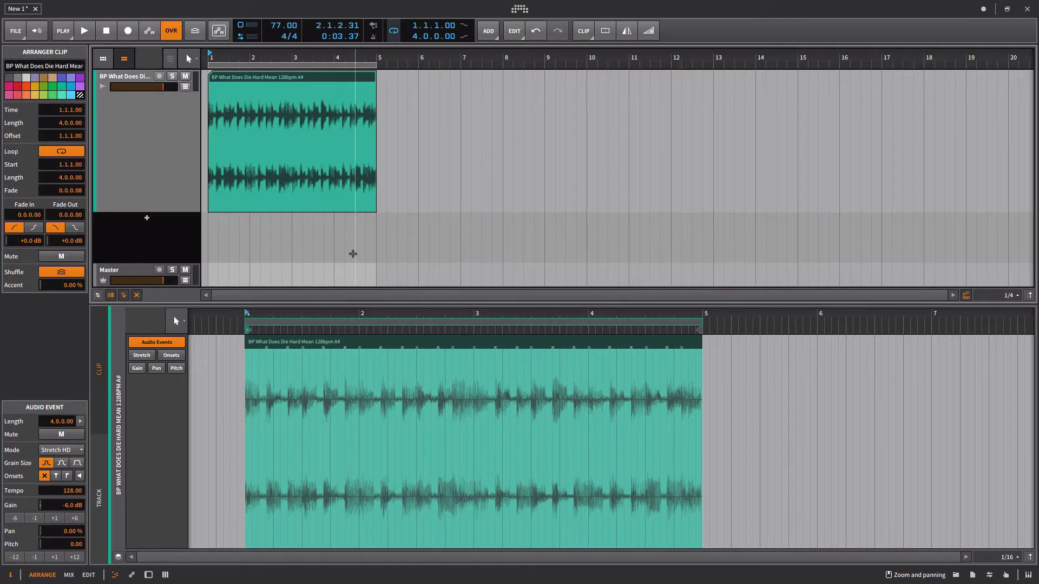
{"action": "right_click", "coordinate": [362, 80]}
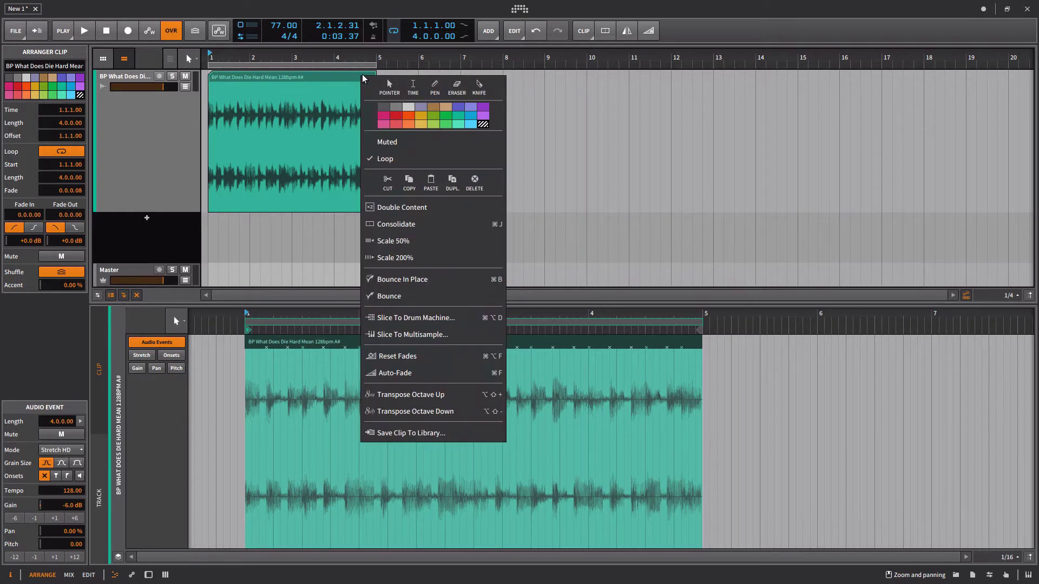
{"action": "left_click", "coordinate": [394, 223]}
Extend the consolidated clip's length to 10.3.0.00
{"action": "mouse_move", "coordinate": [366, 58]}
{"action": "left_mouse_down"}
{"action": "mouse_move", "coordinate": [366, 92]}
{"action": "mouse_move", "coordinate": [373, 64]}
{"action": "left_mouse_up"}
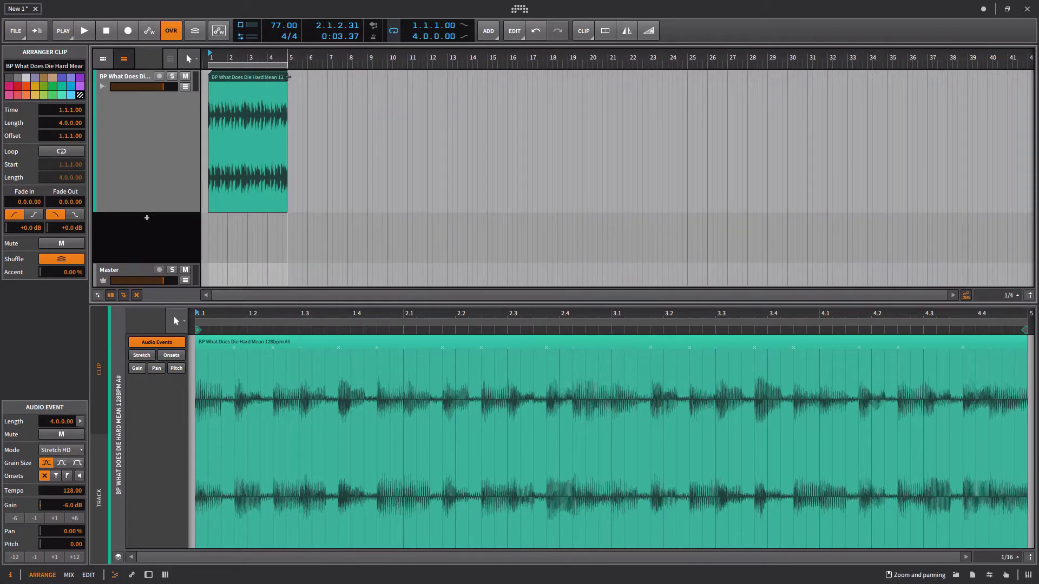
{"action": "left_click_drag", "start_coordinate": [288, 77], "coordinate": [422, 77]}
Review the operations available for the extended clip without applying any
{"action": "right_click", "coordinate": [352, 72]}
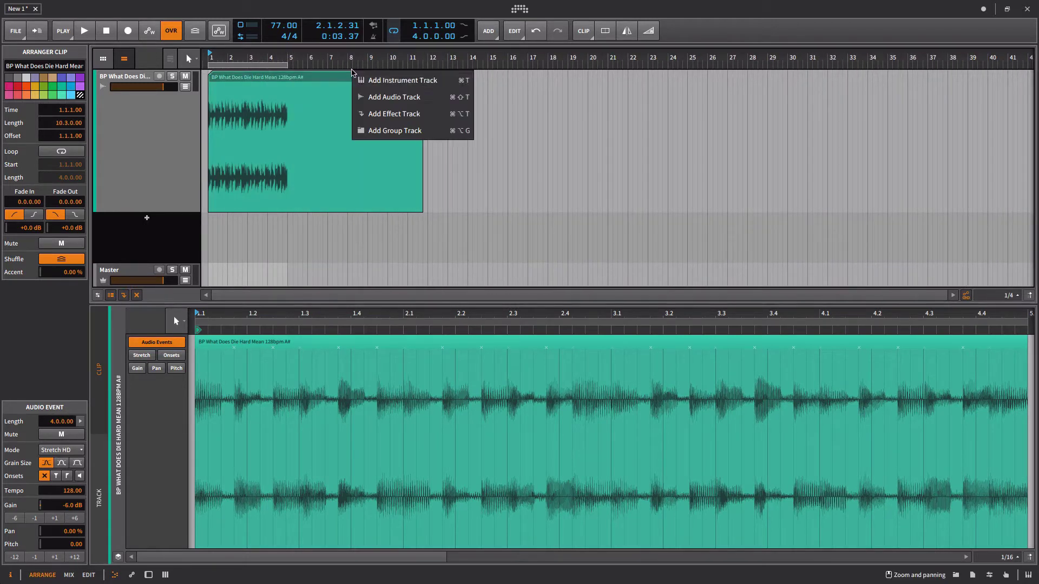
{"action": "left_click", "coordinate": [338, 77]}
{"action": "right_click", "coordinate": [338, 76]}
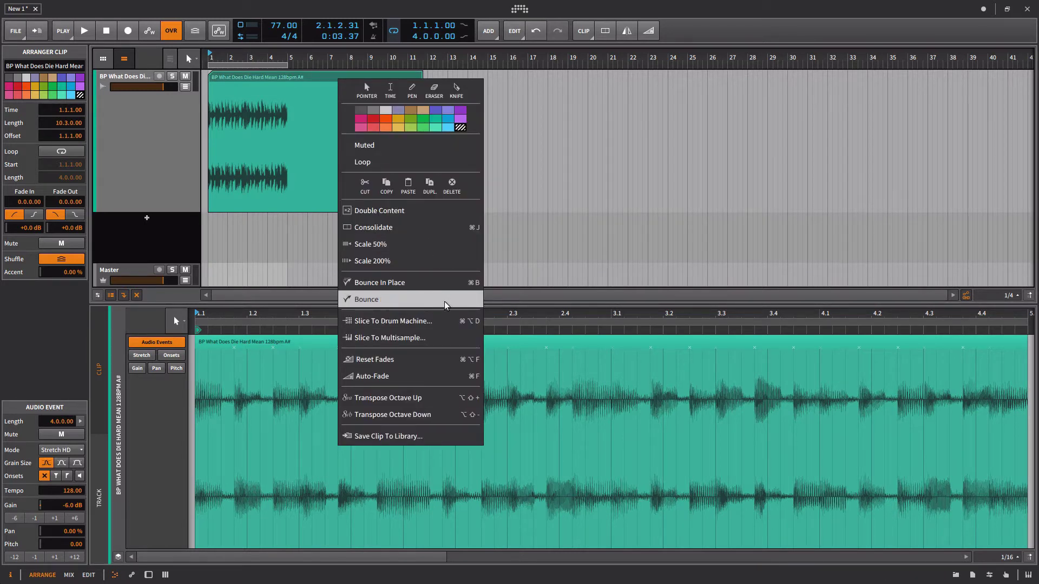
{"action": "left_click", "coordinate": [254, 144]}
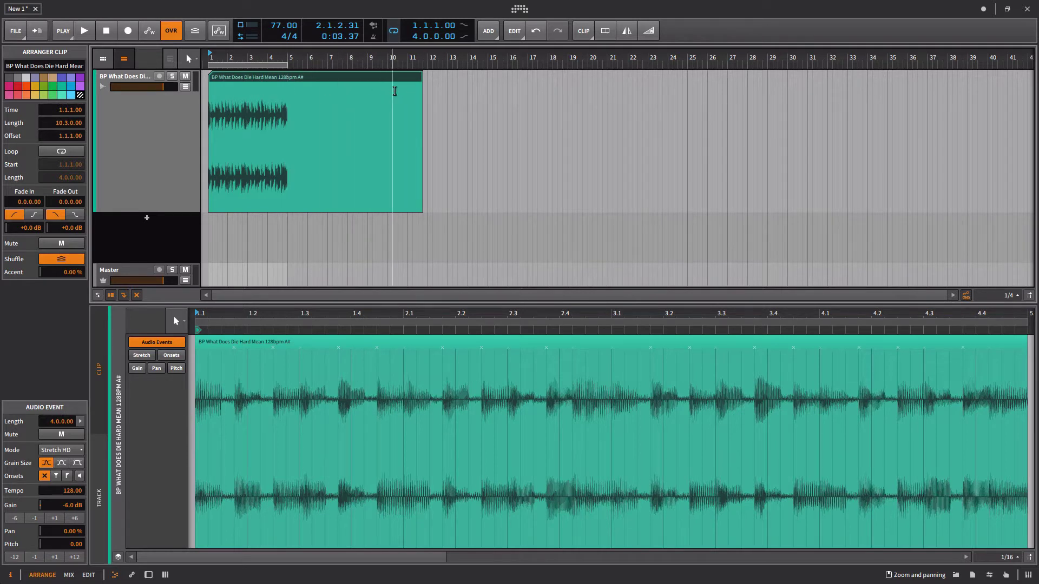
Open the extended clip in the detail editor and show the editor's track view
{"action": "scroll", "coordinate": [373, 89], "scroll_direction": "down", "scroll_amount": 4}
{"action": "double_click", "coordinate": [285, 81]}
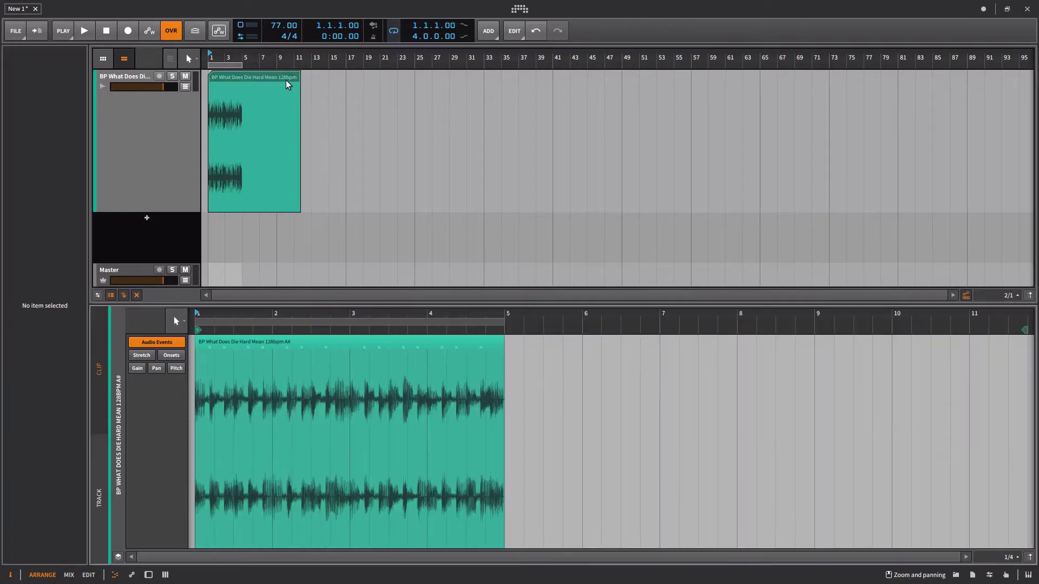
{"action": "left_click", "coordinate": [248, 451]}
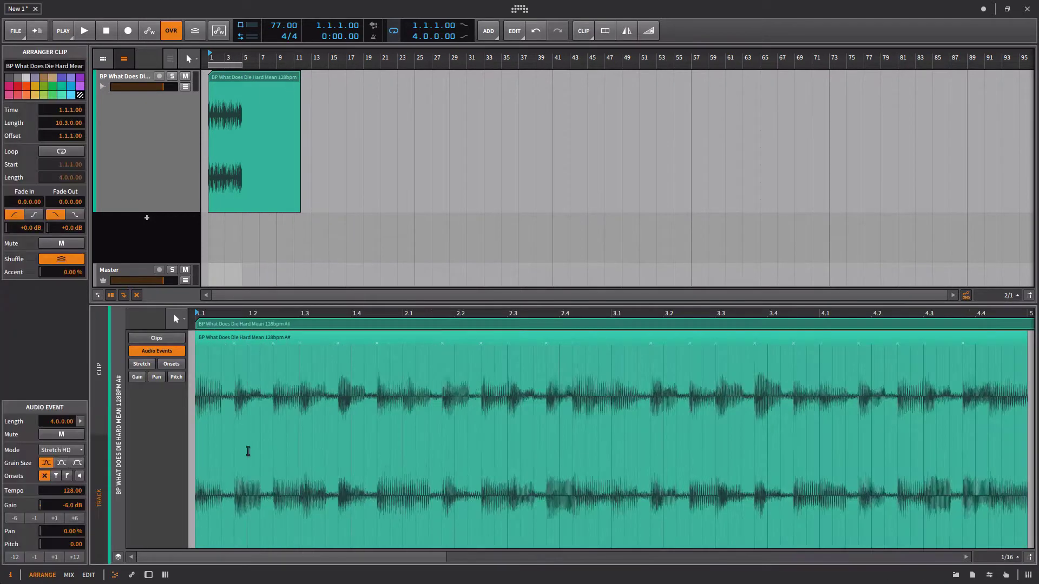
Extend the clip to a length of 14.3.1.08 and insert the sample C Open Slide2 120bpm.wav inside it at bar 7
{"action": "left_click_drag", "start_coordinate": [459, 314], "coordinate": [395, 503]}
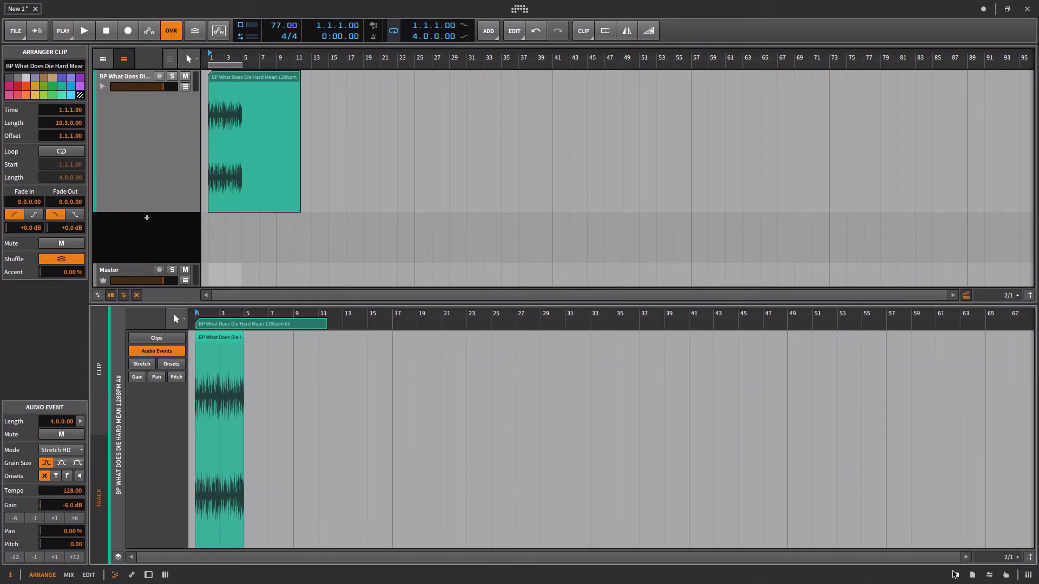
{"action": "left_click_drag", "start_coordinate": [326, 325], "coordinate": [376, 332]}
{"action": "left_click", "coordinate": [955, 575]}
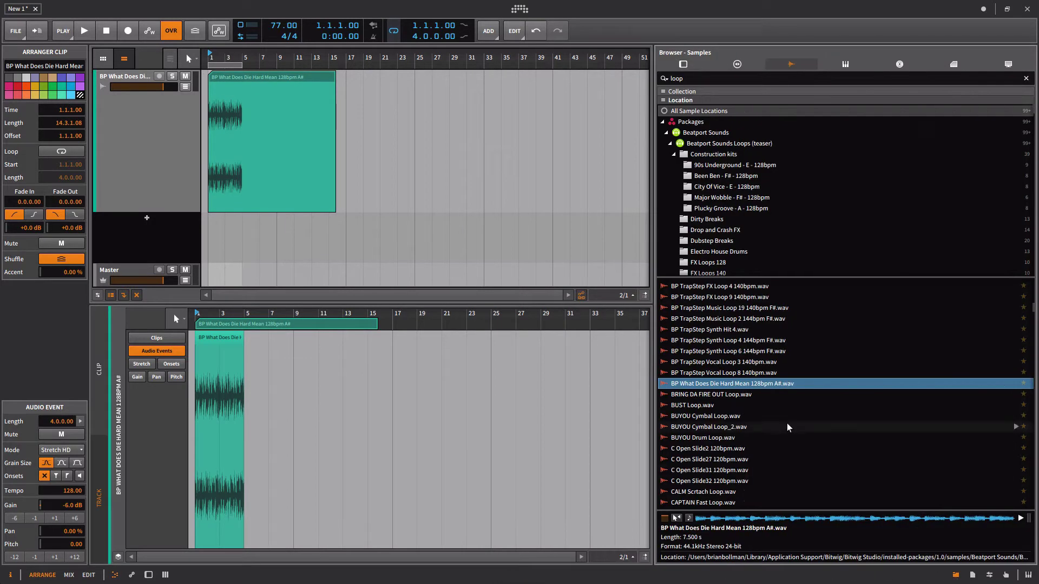
{"action": "left_click", "coordinate": [733, 448]}
{"action": "left_click_drag", "start_coordinate": [734, 449], "coordinate": [260, 392]}
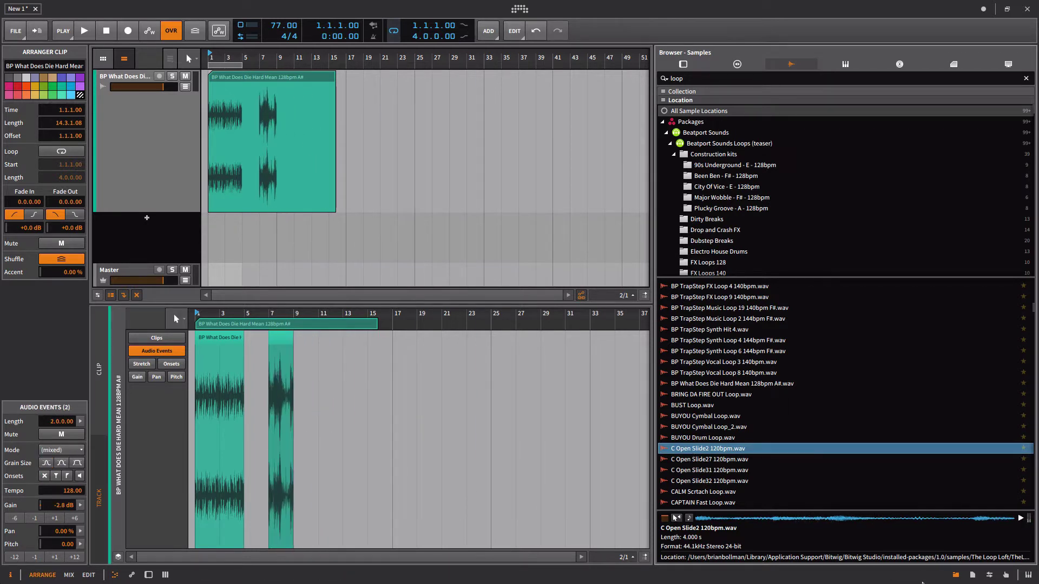
{"action": "left_click", "coordinate": [955, 574]}
Show the whole clip in the detail editor and compare the settings of its two audio events
{"action": "double_click", "coordinate": [270, 78]}
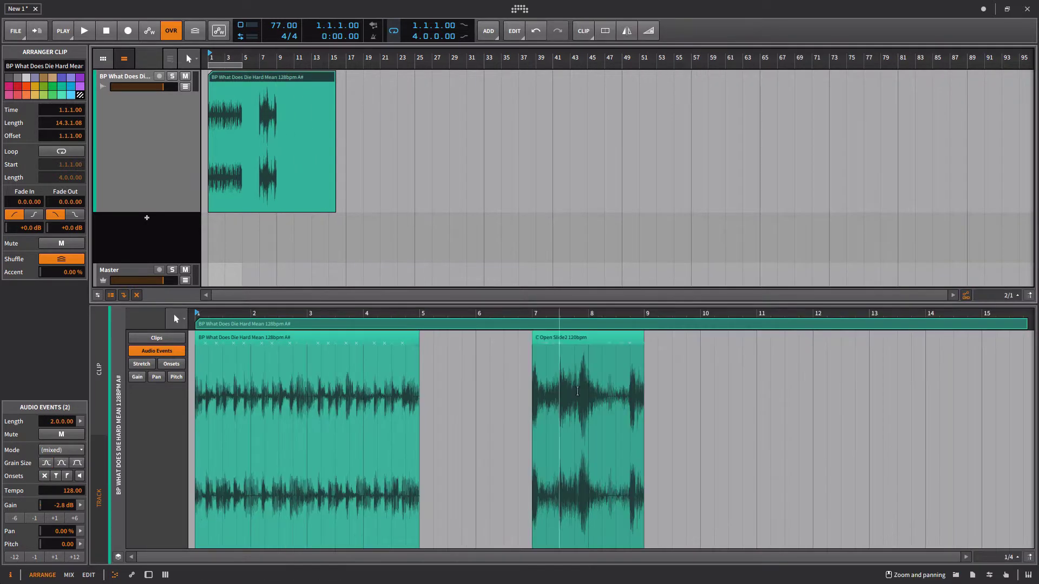
{"action": "left_click", "coordinate": [583, 347]}
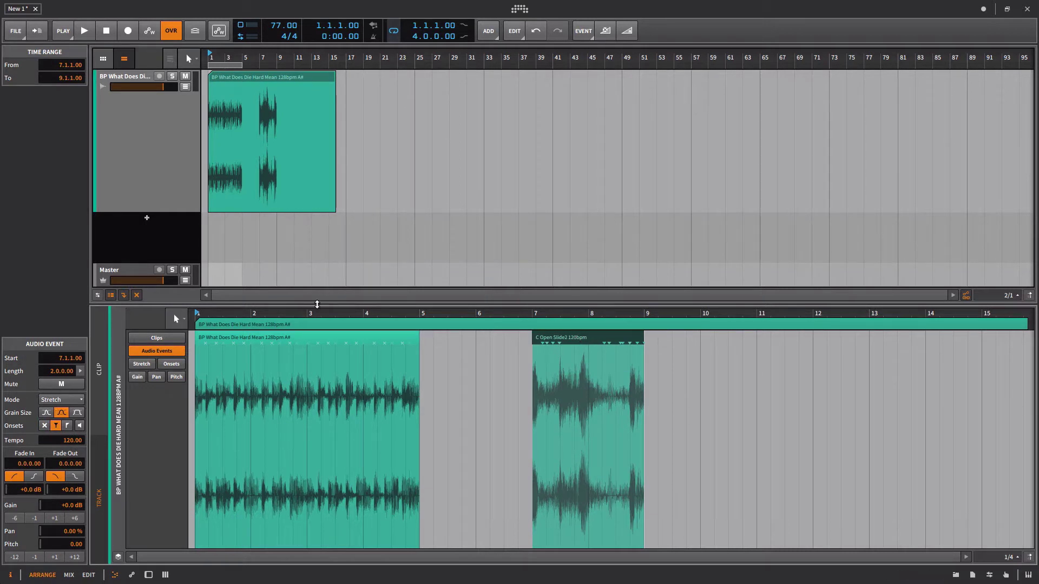
{"action": "left_click", "coordinate": [307, 337]}
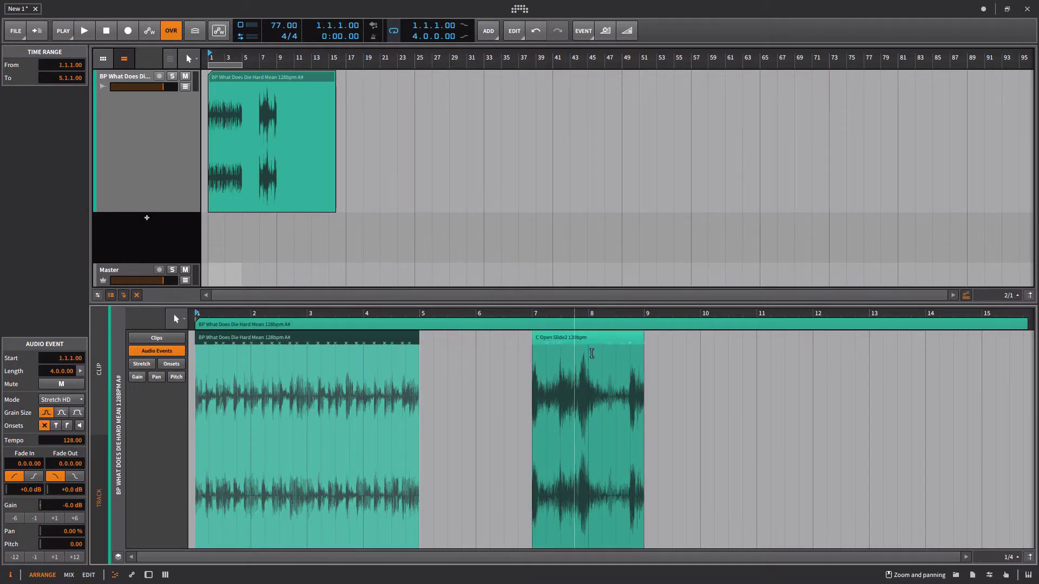
{"action": "left_click", "coordinate": [578, 346]}
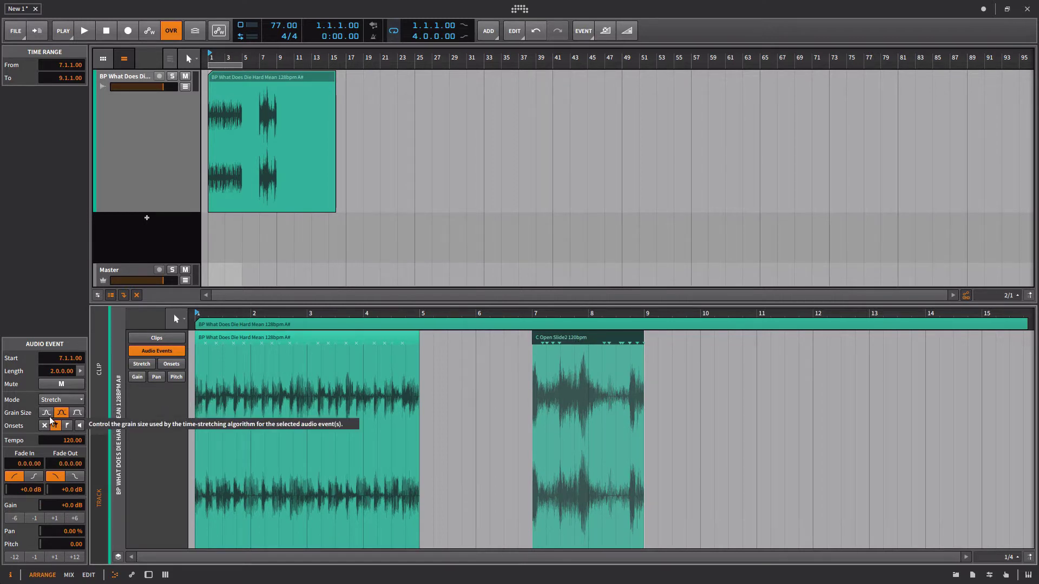
Delete the C Open Slide2 audio event and shorten the clip to 4.0.0.00
{"action": "left_click_drag", "start_coordinate": [670, 459], "coordinate": [430, 460]}
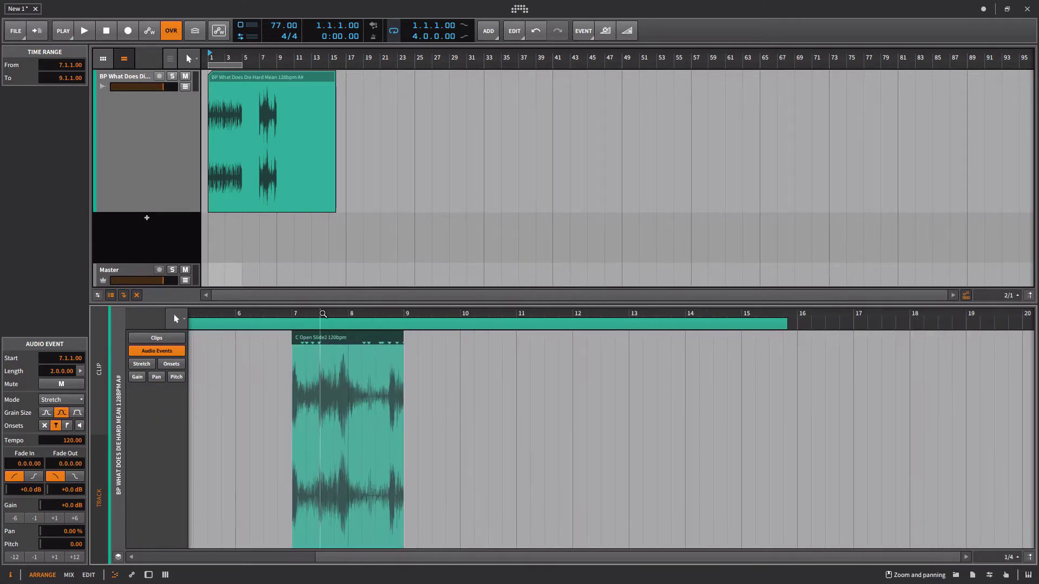
{"action": "left_click_drag", "start_coordinate": [323, 329], "coordinate": [459, 325]}
{"action": "key", "text": "Delete"}
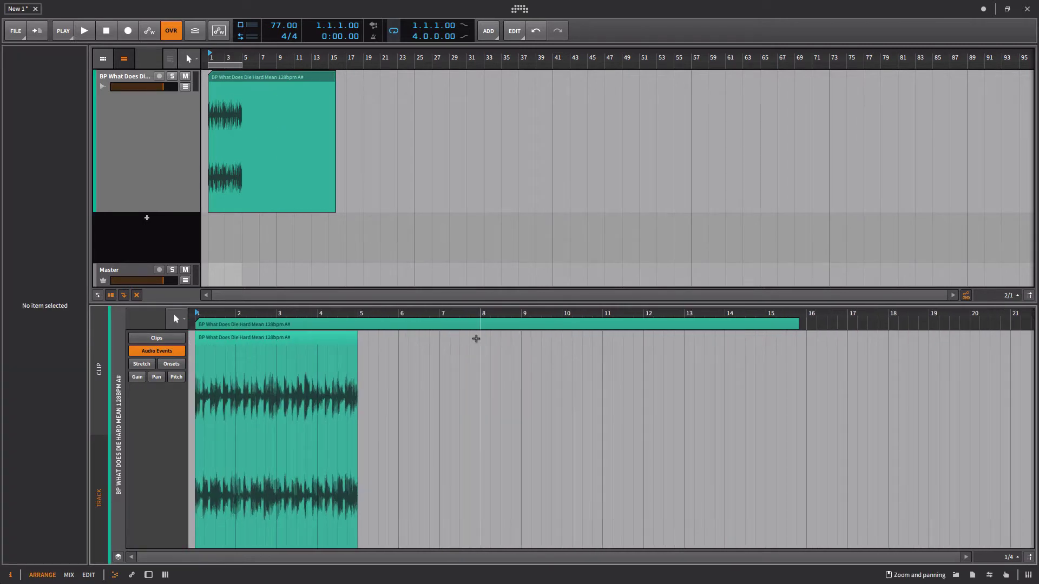
{"action": "left_click_drag", "start_coordinate": [803, 323], "coordinate": [350, 339]}
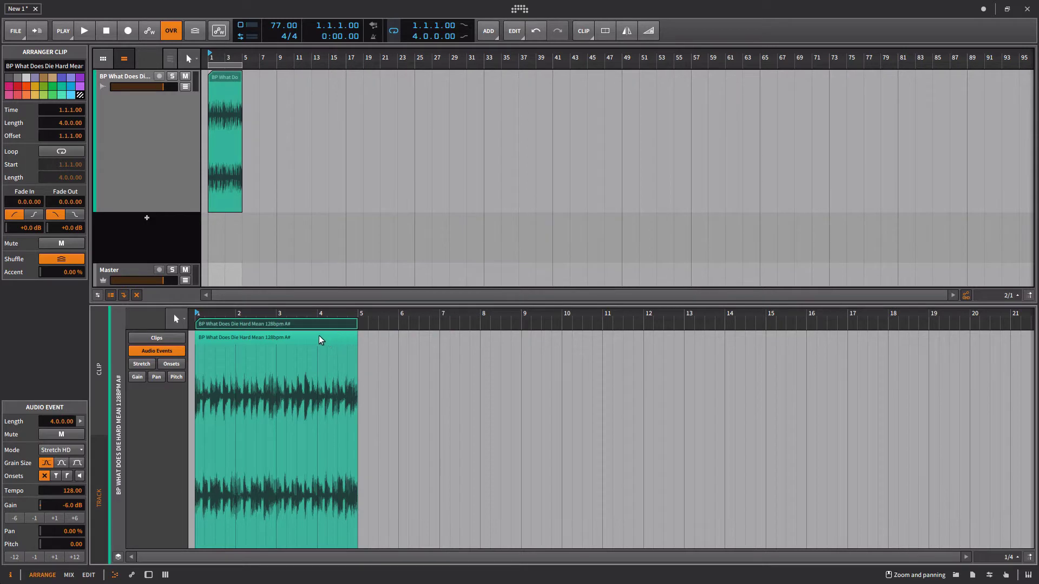
Split the clip's remaining audio event at its onsets
{"action": "left_click", "coordinate": [320, 341]}
{"action": "left_click_drag", "start_coordinate": [266, 314], "coordinate": [454, 319]}
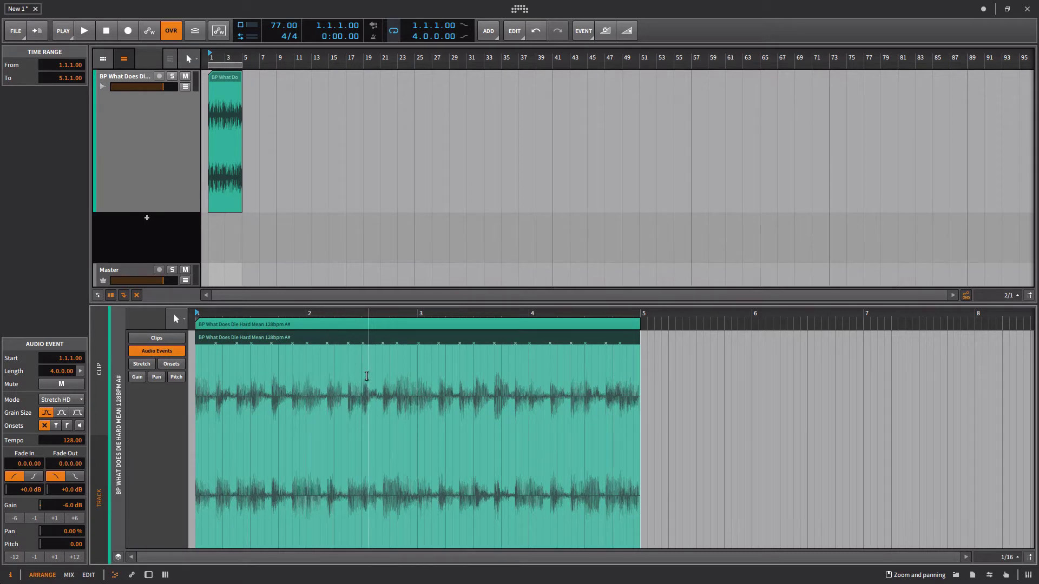
{"action": "right_click", "coordinate": [305, 340]}
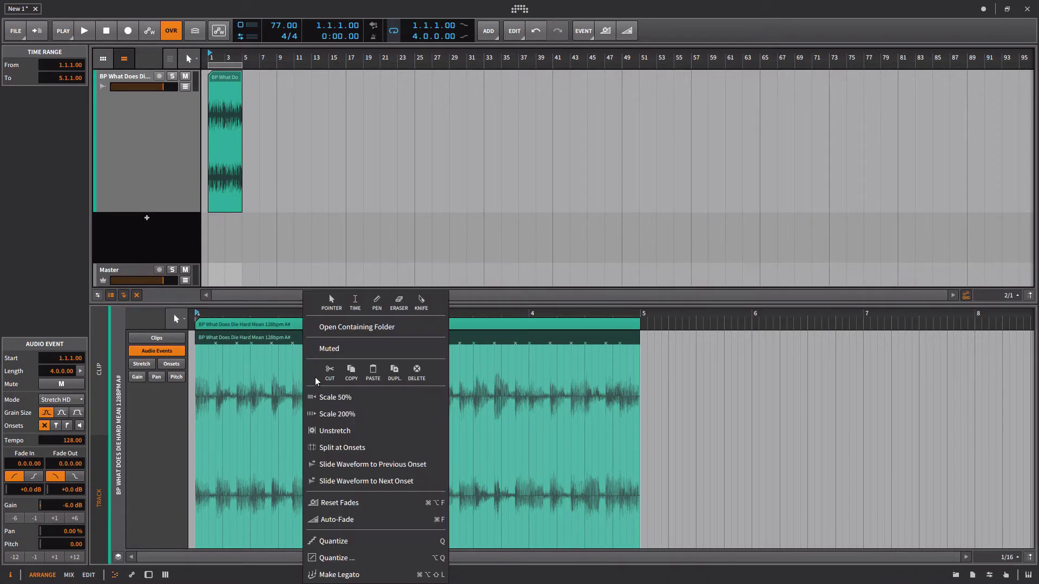
{"action": "left_click", "coordinate": [342, 447]}
Select all slices in the clip, preview them, and apply Auto-Fade to them
{"action": "left_click", "coordinate": [198, 339]}
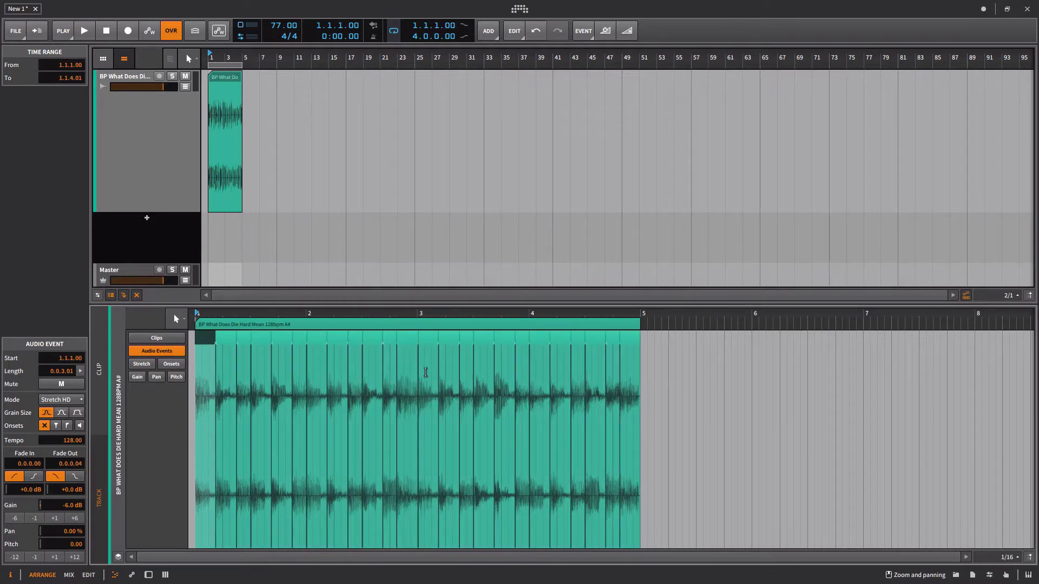
{"action": "key", "text": "ctrl+a"}
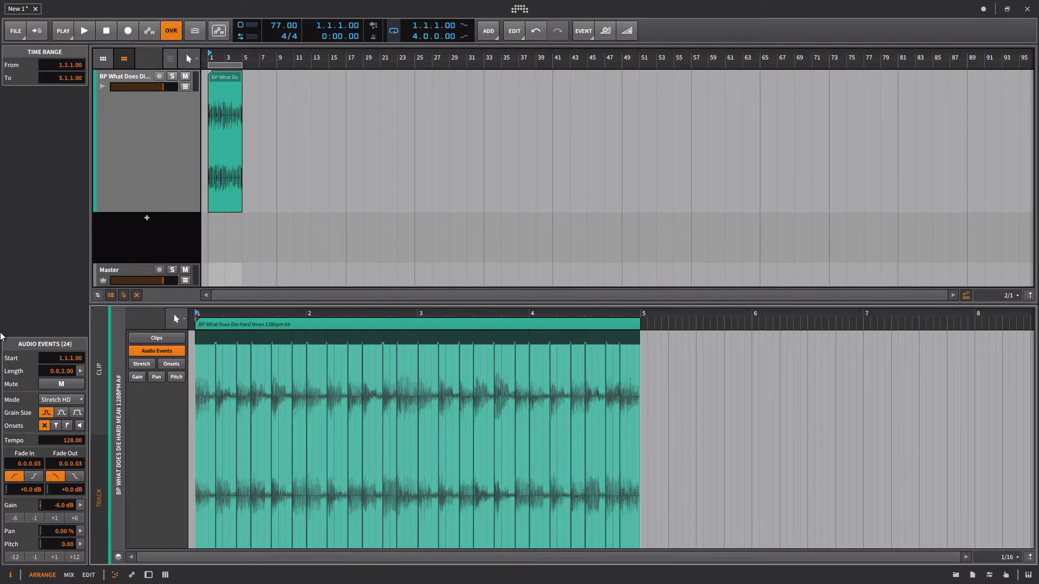
{"action": "key", "text": "space"}
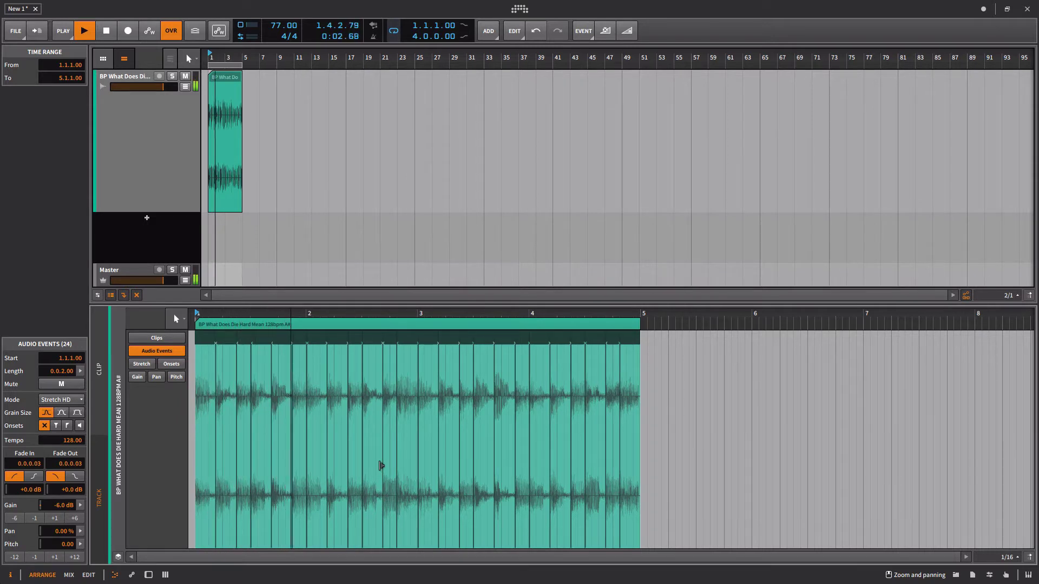
{"action": "key", "text": "space"}
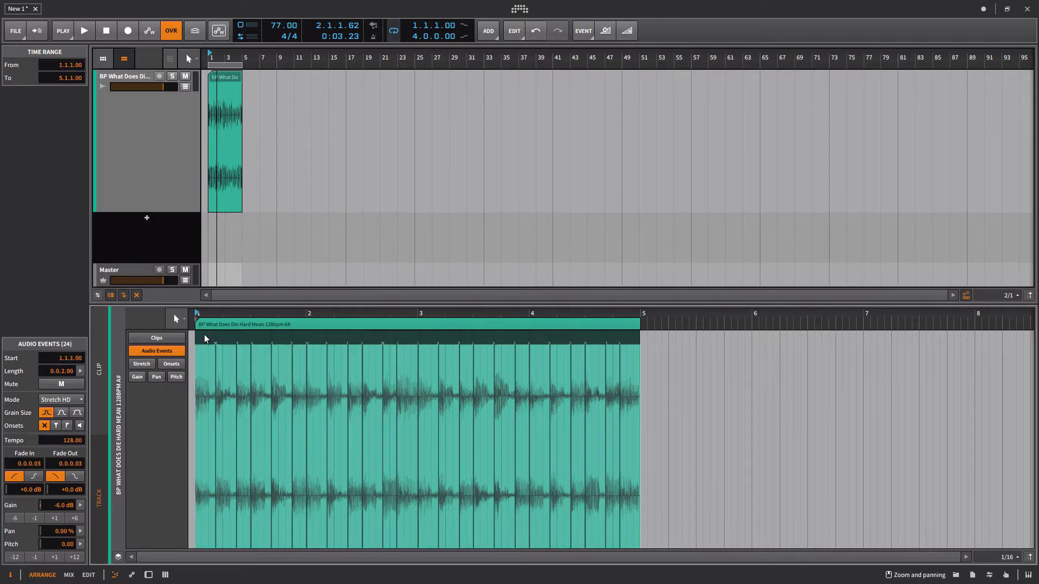
{"action": "left_click", "coordinate": [636, 32]}
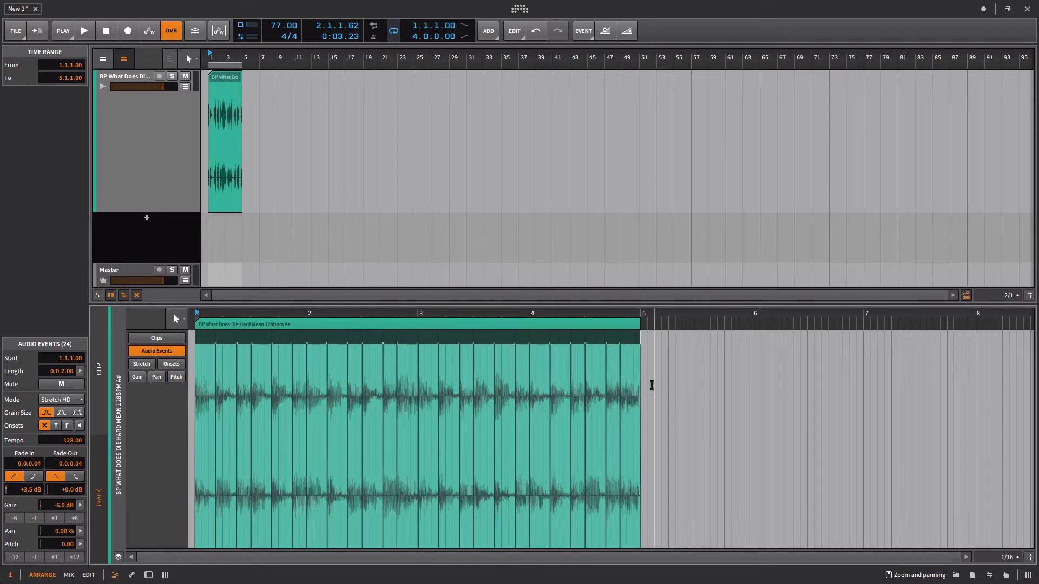
Extend the sliced clip to 16.0.0.00 in the arranger and shorten it back to 4.0.0.00
{"action": "double_click", "coordinate": [223, 80]}
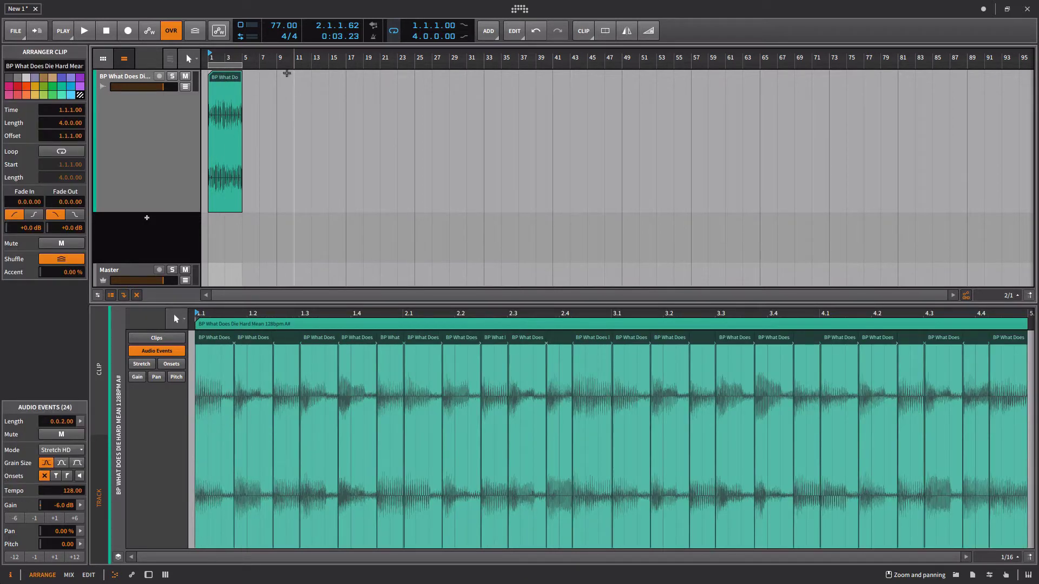
{"action": "left_click", "coordinate": [287, 74]}
{"action": "left_click", "coordinate": [281, 62]}
{"action": "left_click", "coordinate": [232, 78]}
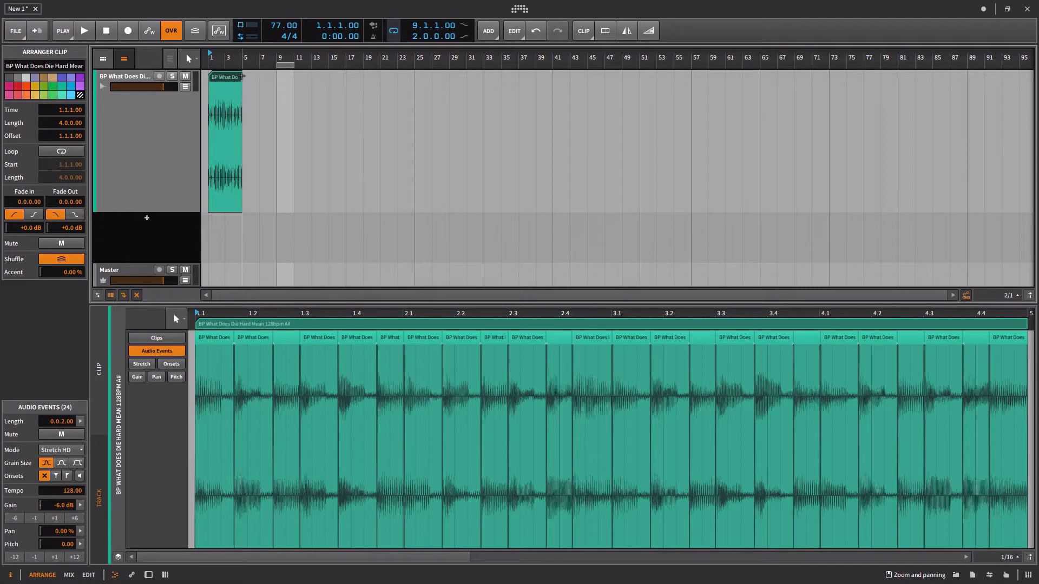
{"action": "left_click_drag", "start_coordinate": [242, 74], "coordinate": [346, 74]}
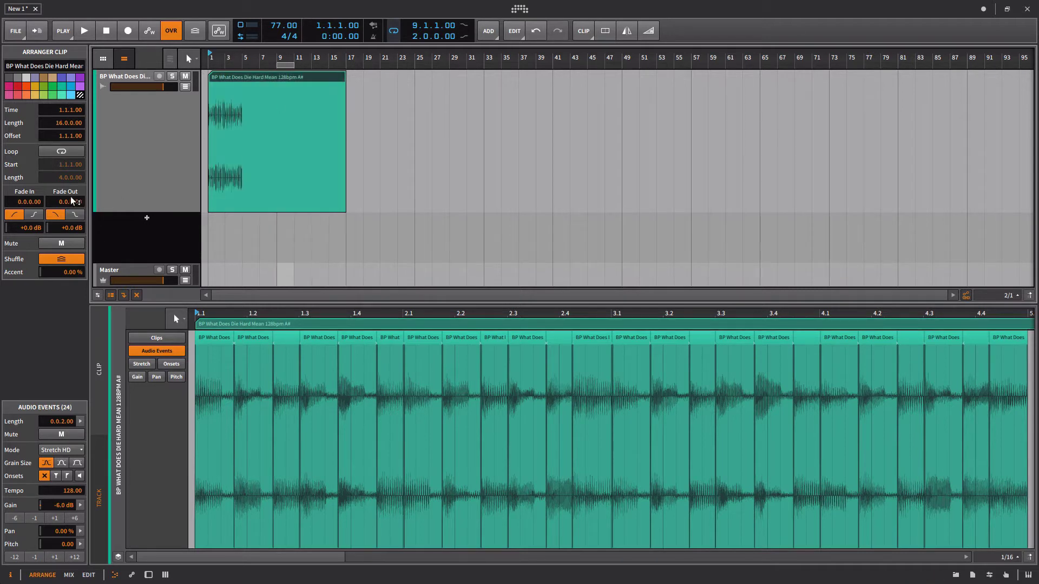
{"action": "mouse_move", "coordinate": [62, 205]}
{"action": "left_mouse_down"}
{"action": "mouse_move", "coordinate": [61, 184]}
{"action": "mouse_move", "coordinate": [61, 205]}
{"action": "left_mouse_up"}
{"action": "left_click_drag", "start_coordinate": [342, 77], "coordinate": [245, 93]}
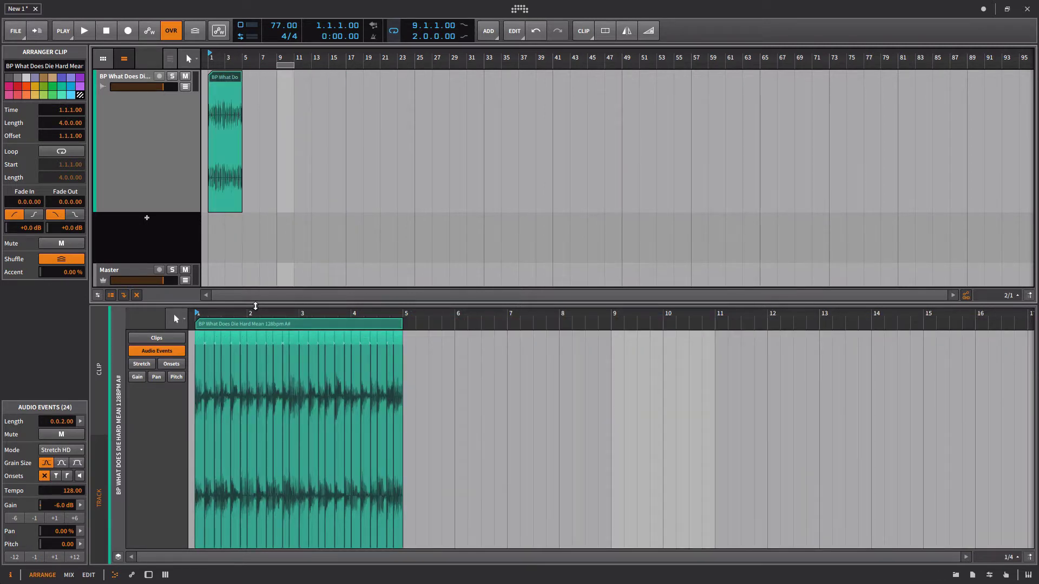
Enlarge the detail editor, display the gain expression, and randomize the gain of all slices using Chaos
{"action": "mouse_move", "coordinate": [256, 304]}
{"action": "left_mouse_down"}
{"action": "mouse_move", "coordinate": [259, 250]}
{"action": "mouse_move", "coordinate": [248, 335]}
{"action": "mouse_move", "coordinate": [248, 298]}
{"action": "left_mouse_up"}
{"action": "left_click", "coordinate": [205, 286]}
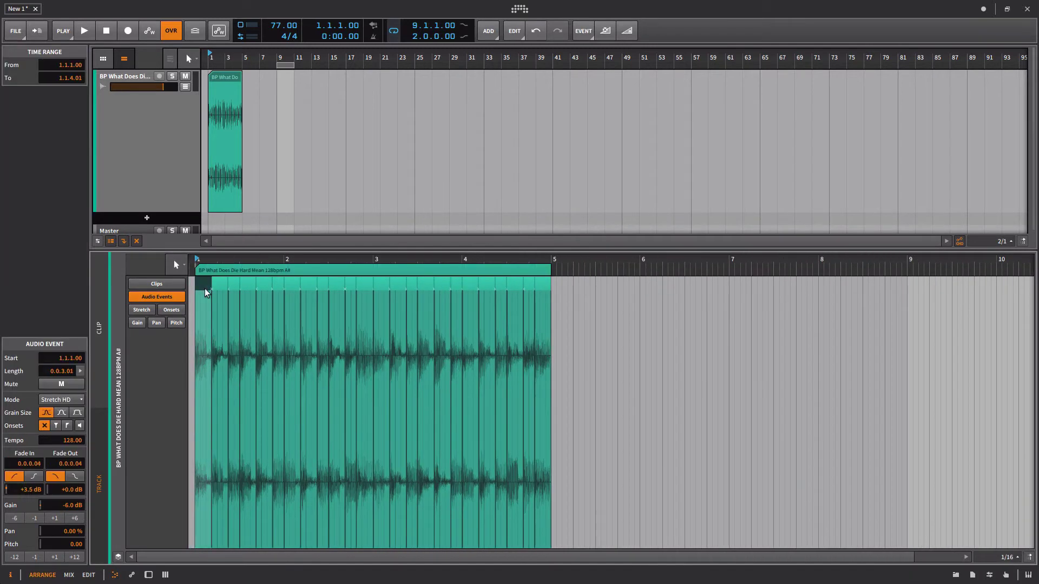
{"action": "left_click", "coordinate": [548, 286], "text": "shift"}
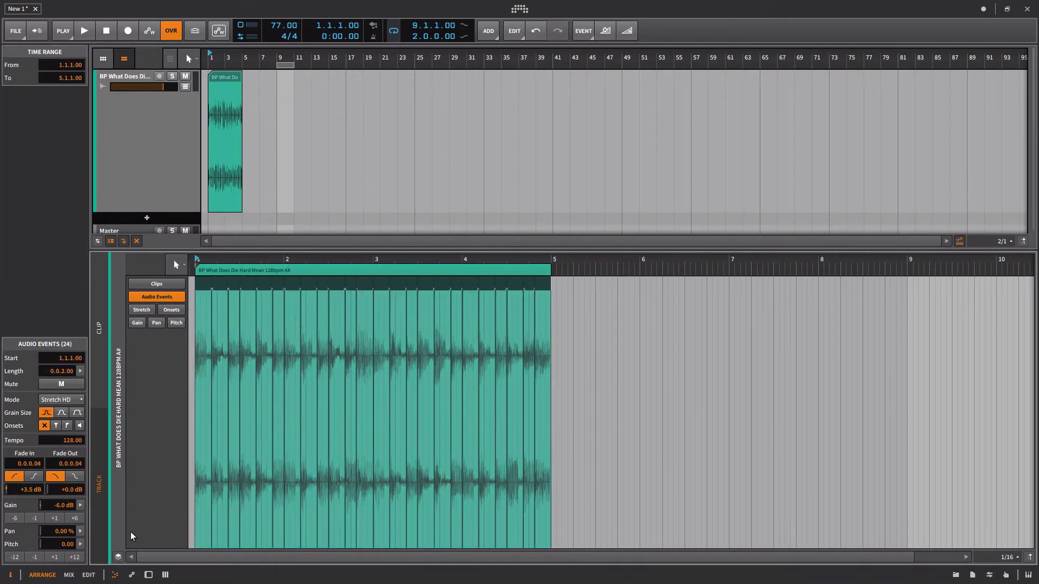
{"action": "left_click", "coordinate": [136, 322]}
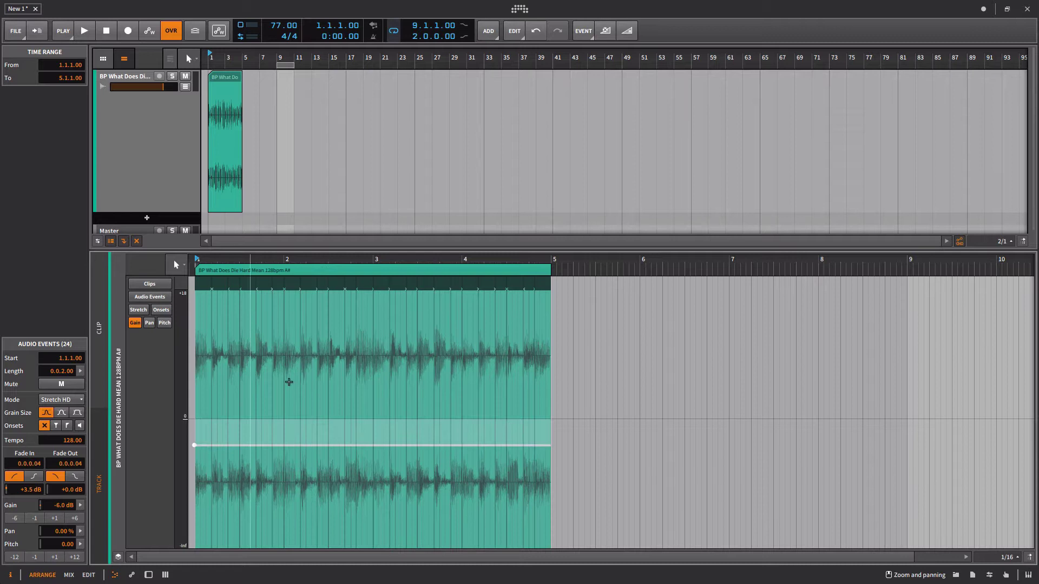
{"action": "left_click", "coordinate": [81, 506]}
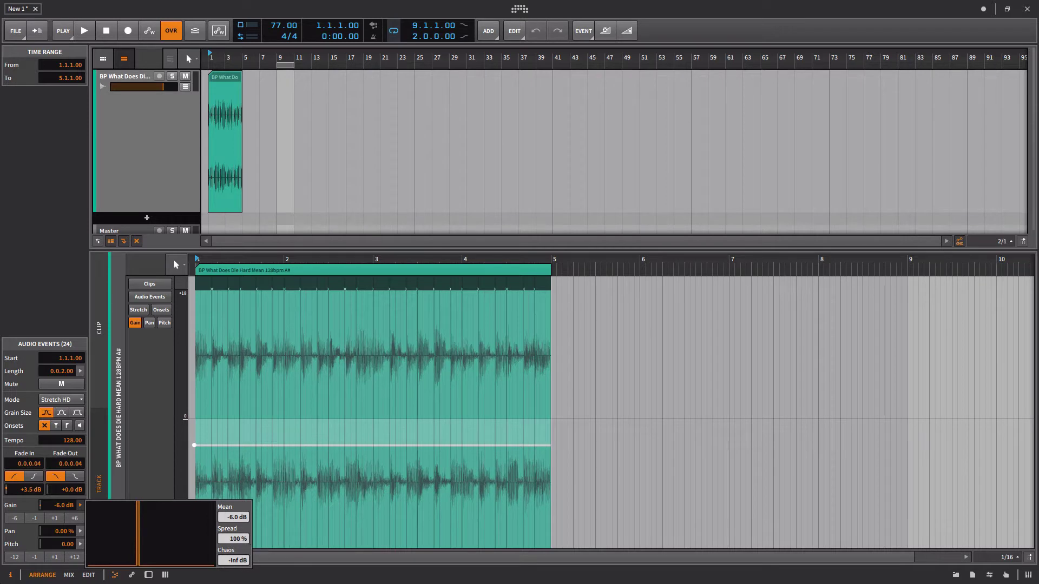
{"action": "mouse_move", "coordinate": [229, 560]}
{"action": "left_mouse_down"}
{"action": "mouse_move", "coordinate": [234, 521]}
{"action": "mouse_move", "coordinate": [238, 552]}
{"action": "left_mouse_up"}
{"action": "left_click", "coordinate": [656, 415]}
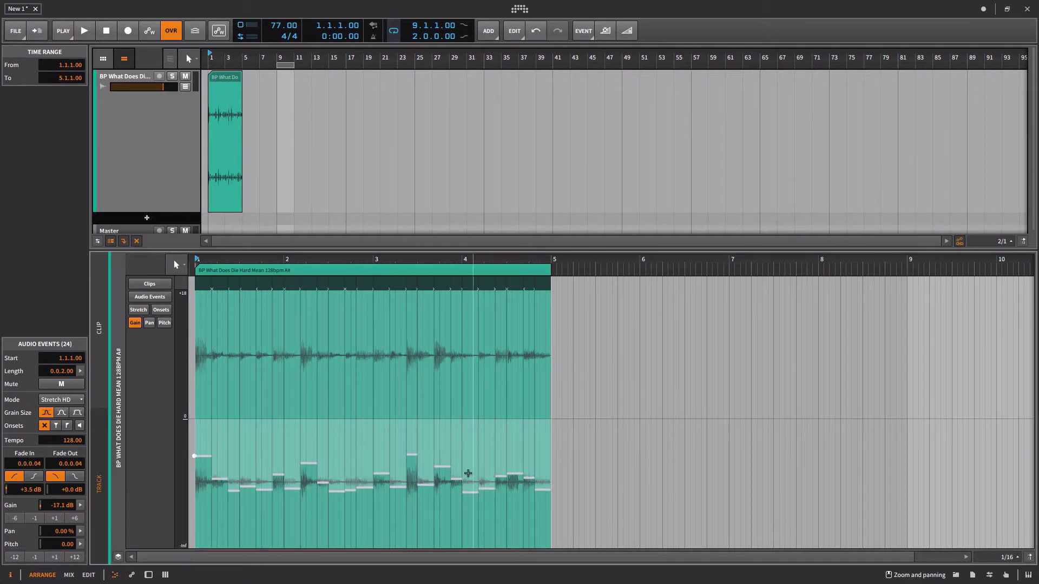
Play the clip to audition the slices with their randomized gains
{"action": "key", "text": "space"}
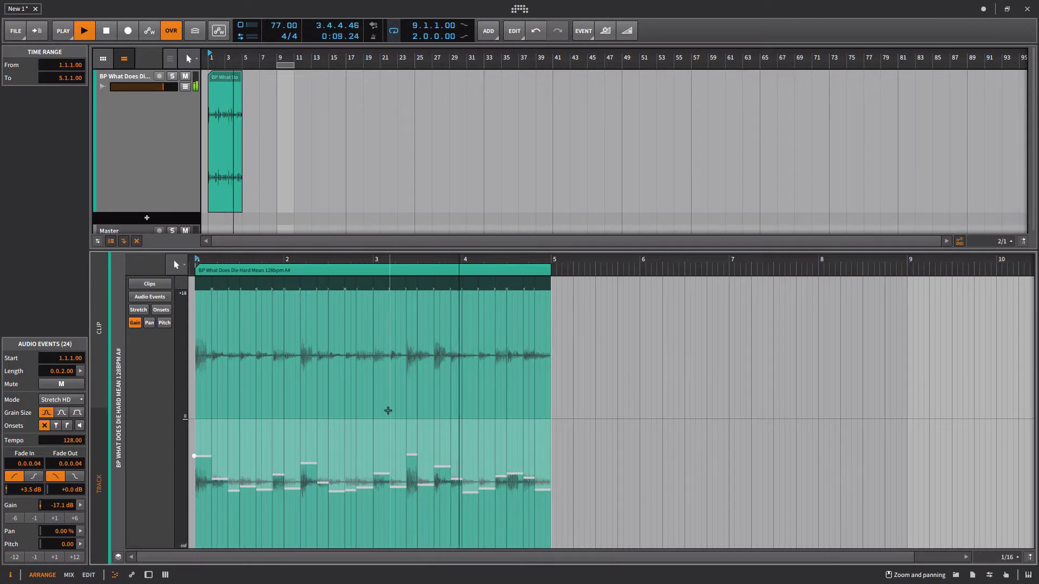
{"action": "left_click", "coordinate": [388, 411]}
{"action": "left_click_drag", "start_coordinate": [393, 265], "coordinate": [424, 313]}
{"action": "key", "text": "space"}
Reverse the slices that start at 3.3.4.01 and 4.3.1.08
{"action": "left_click", "coordinate": [396, 285]}
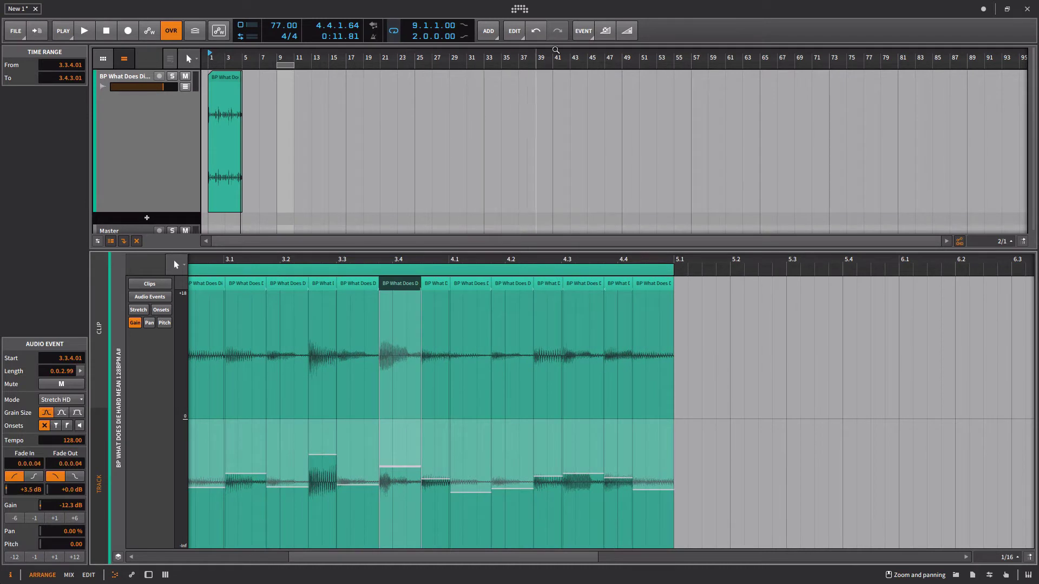
{"action": "left_click", "coordinate": [584, 31]}
{"action": "left_click", "coordinate": [596, 46]}
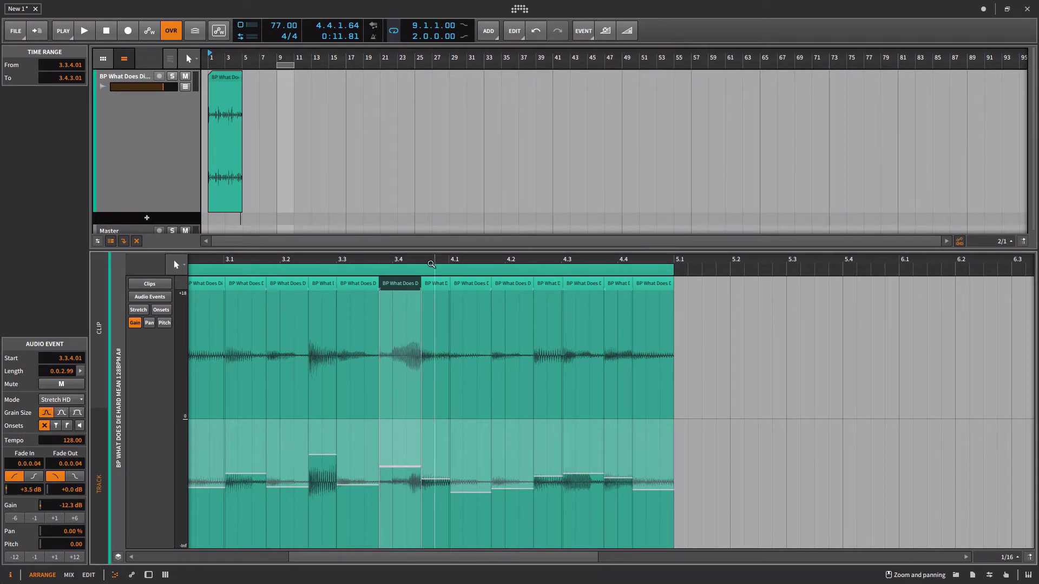
{"action": "left_click", "coordinate": [584, 287]}
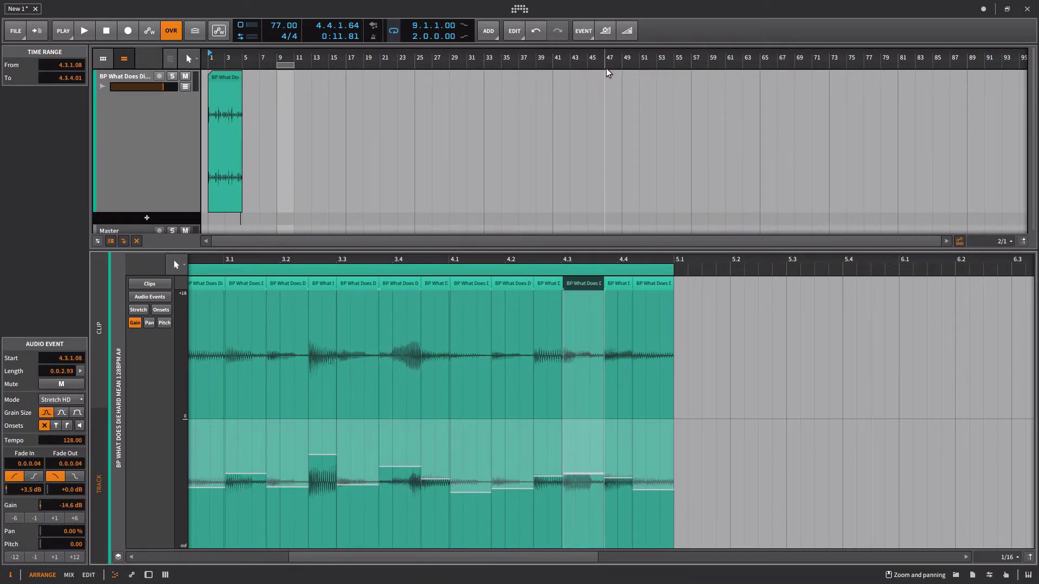
{"action": "left_click", "coordinate": [583, 31]}
{"action": "left_click", "coordinate": [591, 49]}
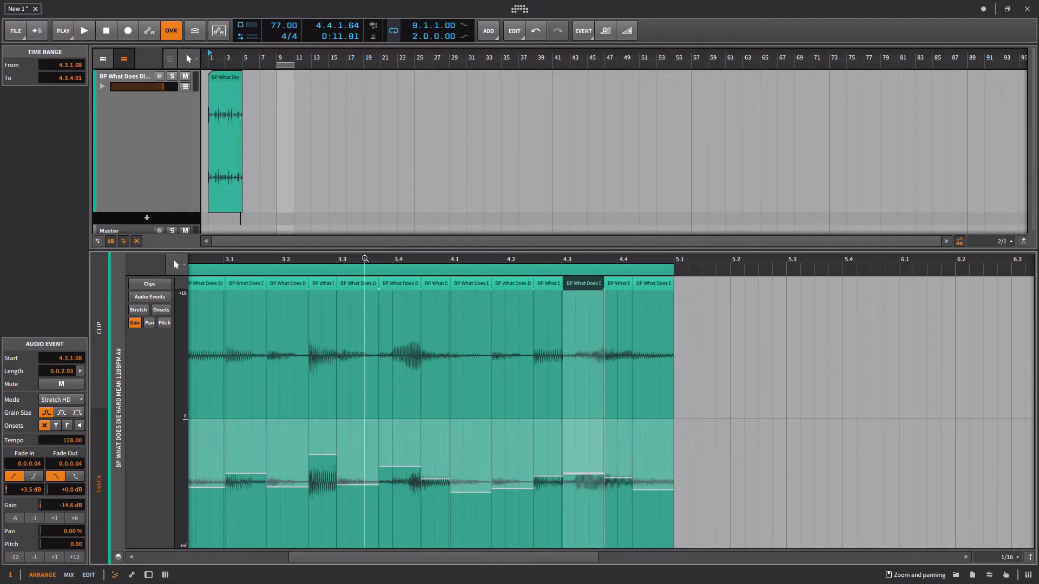
Set the arranger loop to the clip's range, start playback, and select the first slice
{"action": "left_click_drag", "start_coordinate": [365, 261], "coordinate": [450, 230]}
{"action": "left_click", "coordinate": [228, 77]}
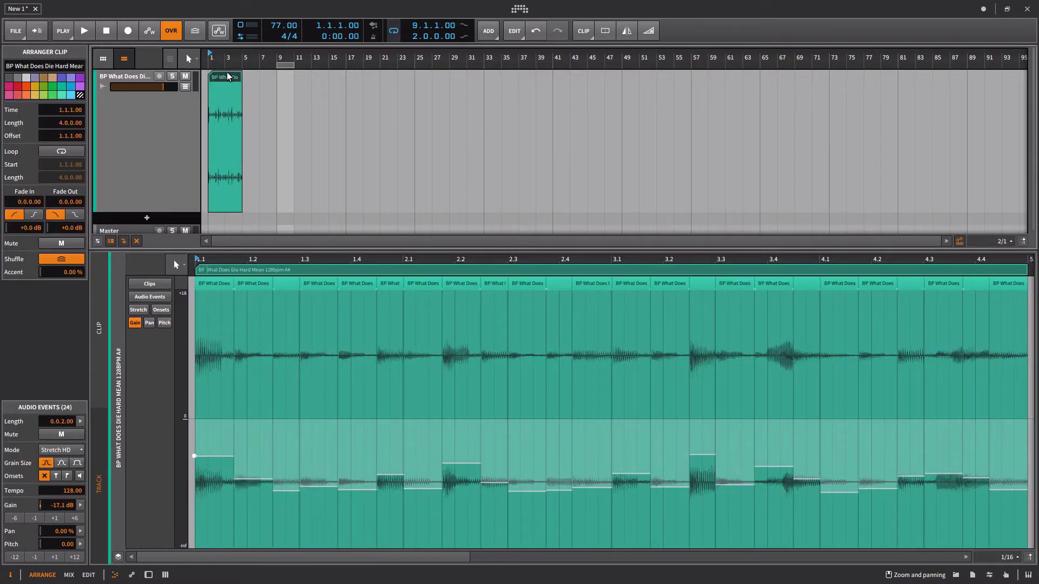
{"action": "key", "text": "ctrl+l"}
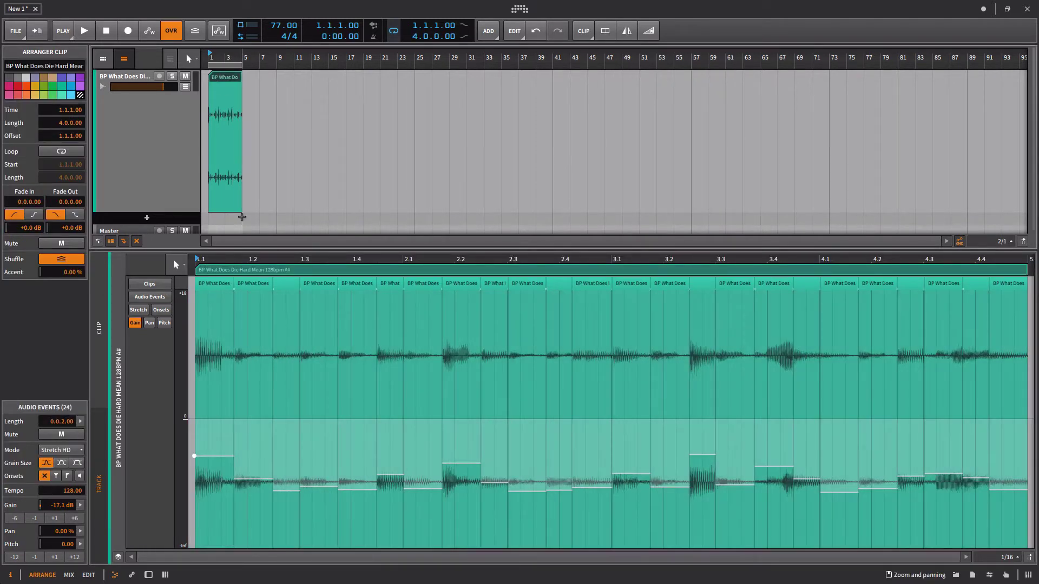
{"action": "left_click_drag", "start_coordinate": [254, 262], "coordinate": [352, 230]}
{"action": "key", "text": "space"}
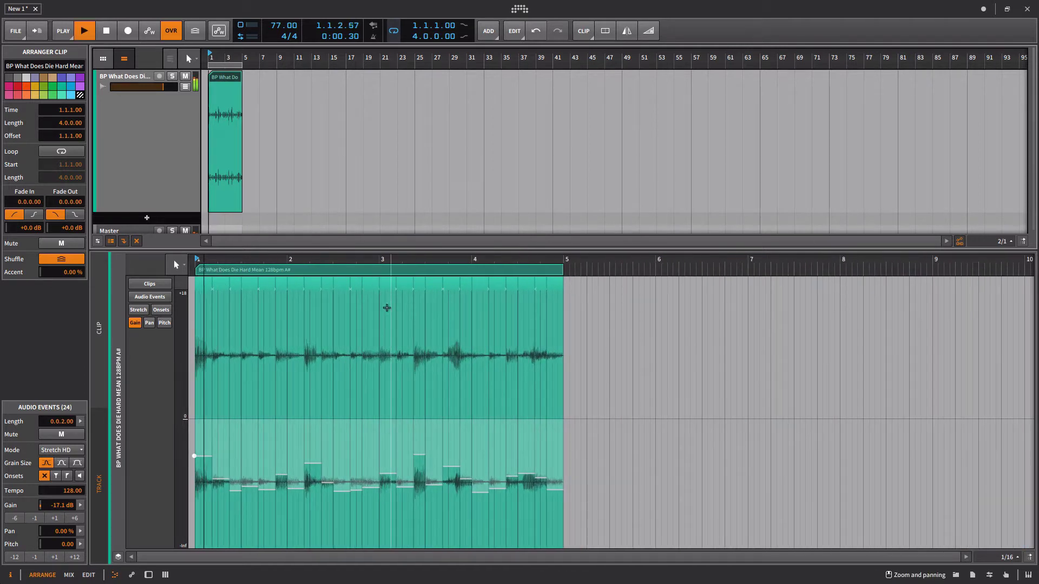
{"action": "left_click", "coordinate": [206, 286]}
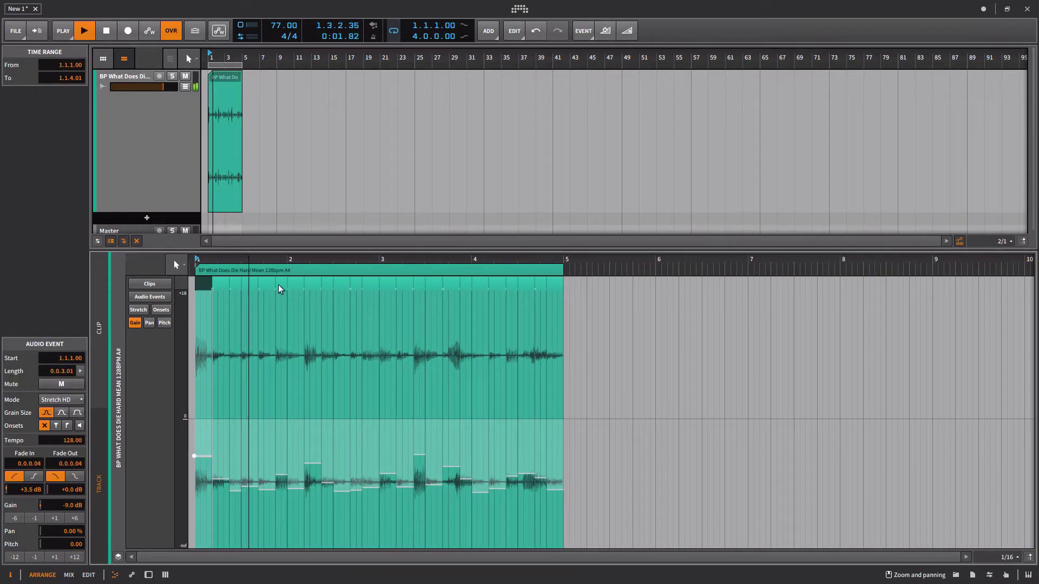
Add nine more slices across the clip to the selection, randomize their pan using Chaos, and display the pan expression
{"action": "left_click", "coordinate": [249, 286], "text": "ctrl"}
{"action": "left_click", "coordinate": [302, 285], "text": "ctrl"}
{"action": "left_click", "coordinate": [313, 284], "text": "ctrl"}
{"action": "left_click", "coordinate": [405, 285], "text": "ctrl"}
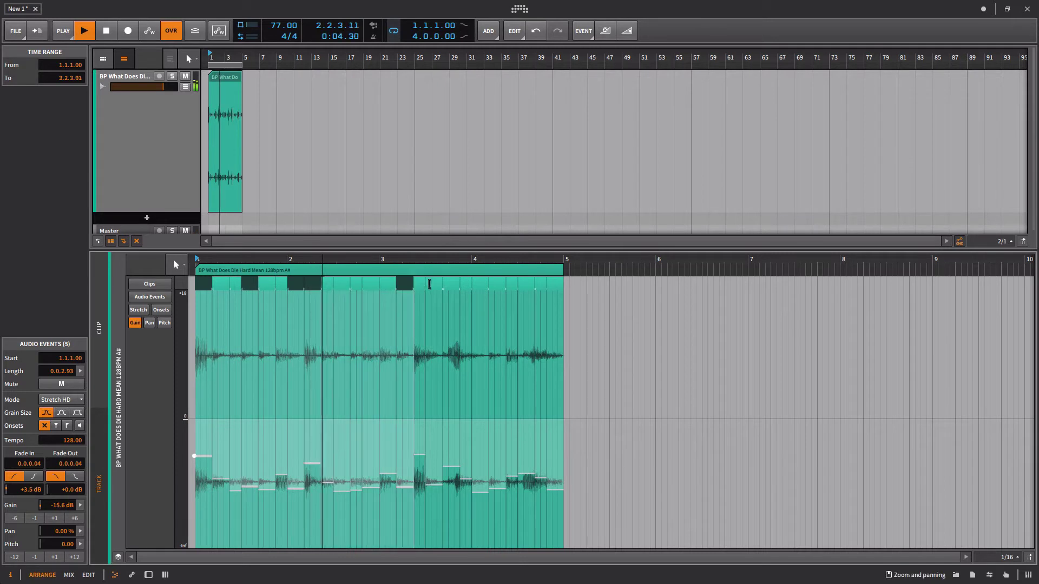
{"action": "left_click", "coordinate": [434, 284], "text": "ctrl"}
{"action": "left_click", "coordinate": [452, 285], "text": "ctrl"}
{"action": "left_click", "coordinate": [497, 284], "text": "ctrl"}
{"action": "left_click", "coordinate": [541, 285], "text": "ctrl"}
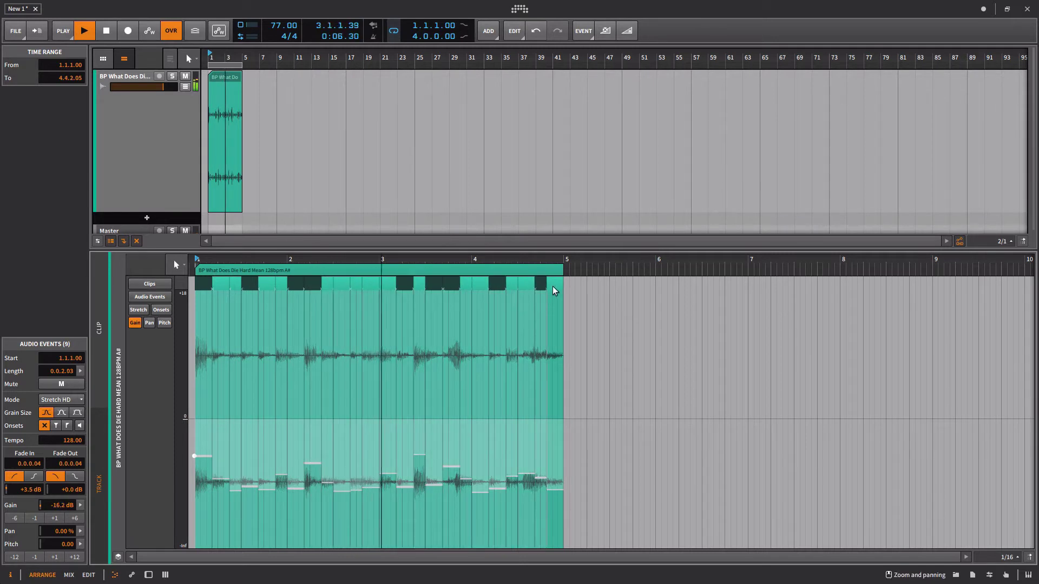
{"action": "left_click", "coordinate": [555, 285], "text": "ctrl"}
{"action": "left_click", "coordinate": [80, 531]}
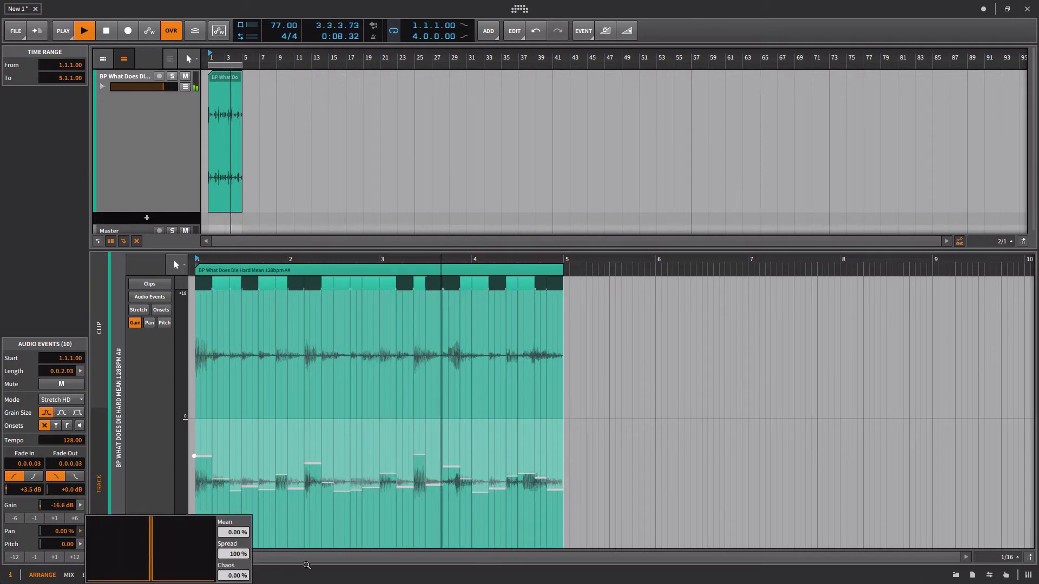
{"action": "left_click_drag", "start_coordinate": [247, 541], "coordinate": [201, 574]}
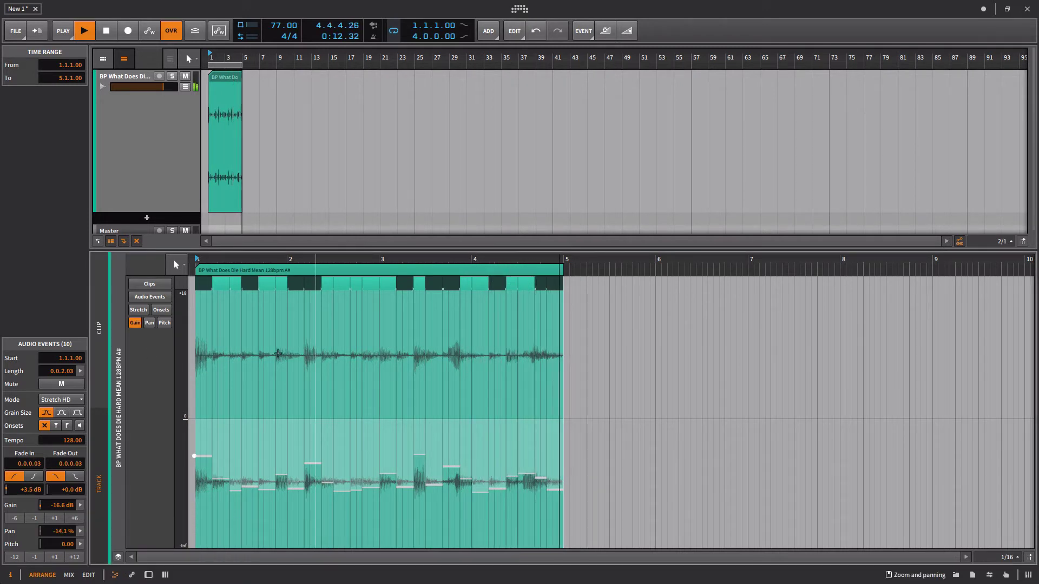
{"action": "left_click", "coordinate": [149, 323]}
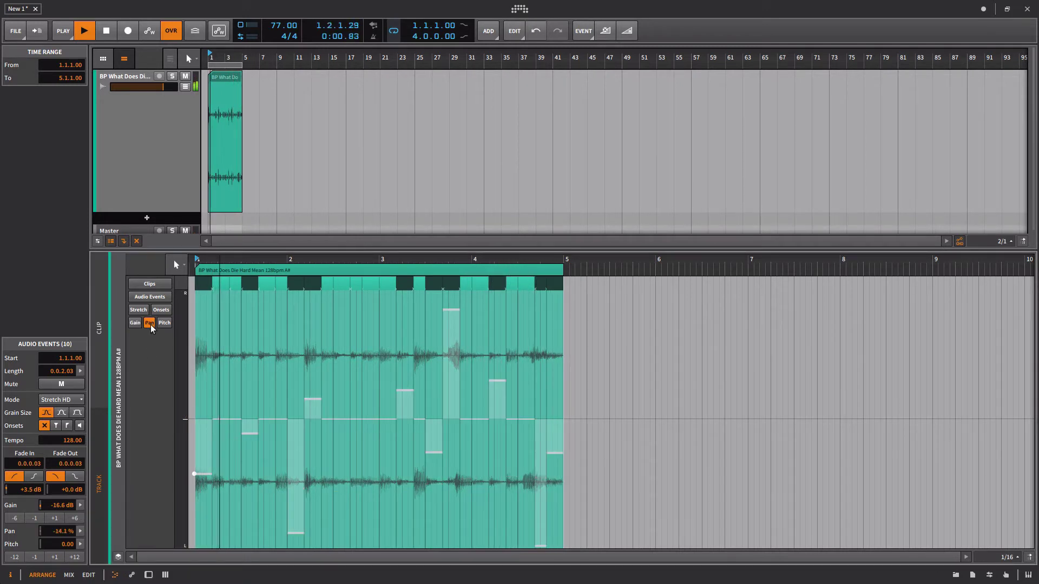
Randomize the selected slices' pan again with Chaos, narrow the pan range, and set the mean to -3.85 %
{"action": "left_click", "coordinate": [81, 531]}
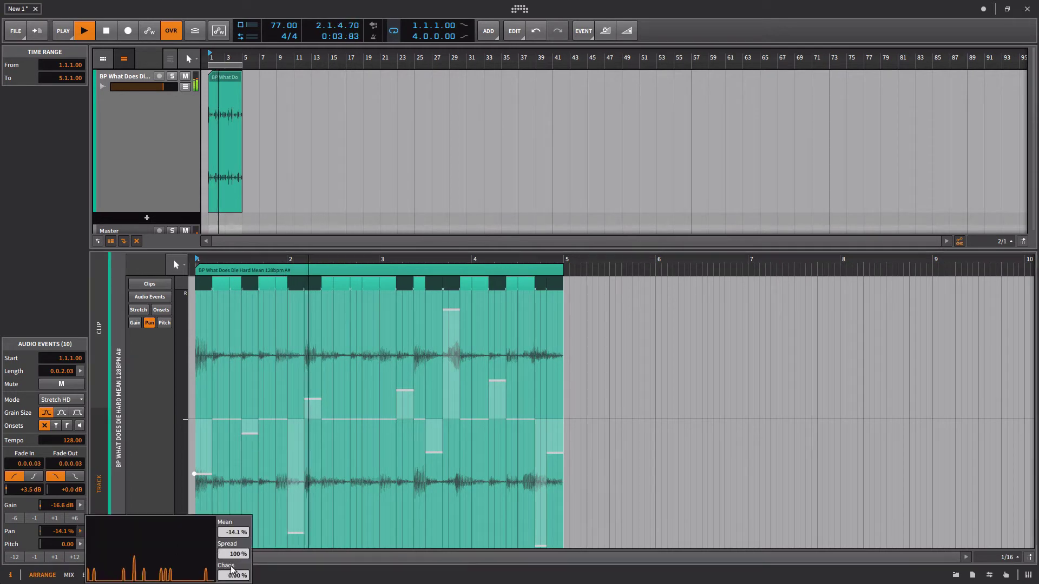
{"action": "left_click_drag", "start_coordinate": [235, 576], "coordinate": [234, 500]}
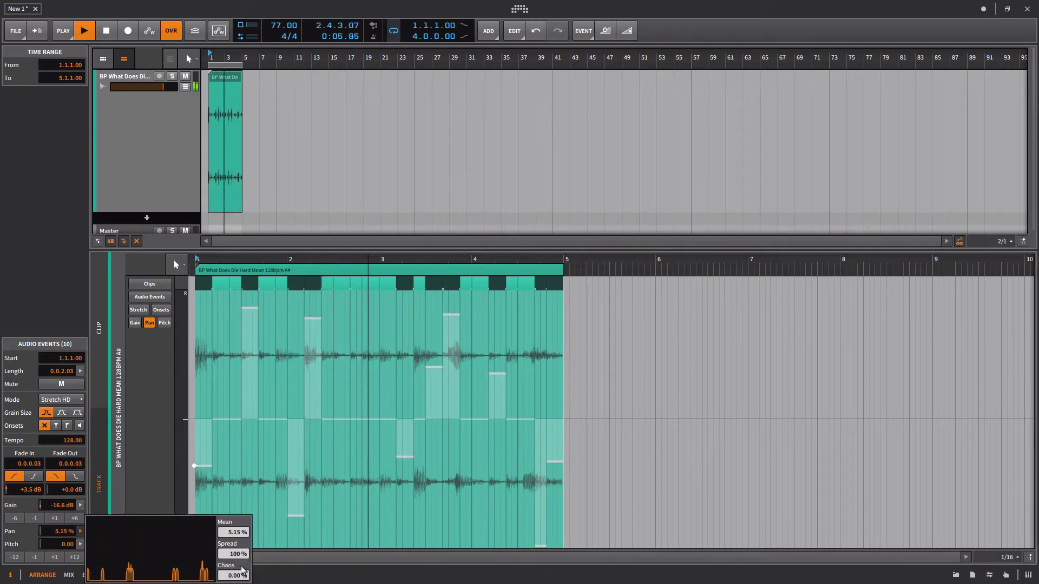
{"action": "left_click_drag", "start_coordinate": [233, 554], "coordinate": [233, 572]}
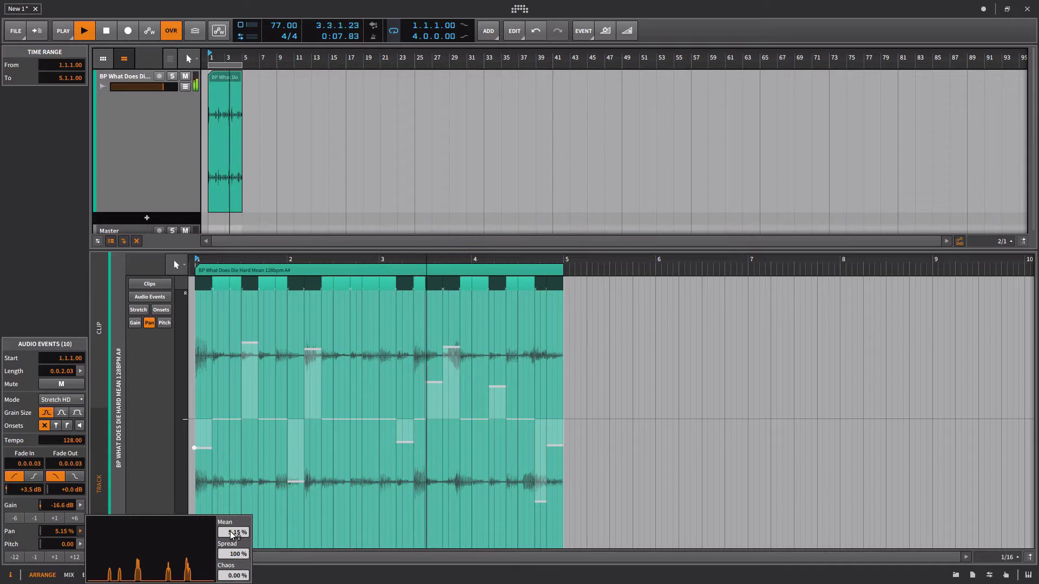
{"action": "left_click_drag", "start_coordinate": [234, 532], "coordinate": [234, 549]}
{"action": "left_click", "coordinate": [696, 512]}
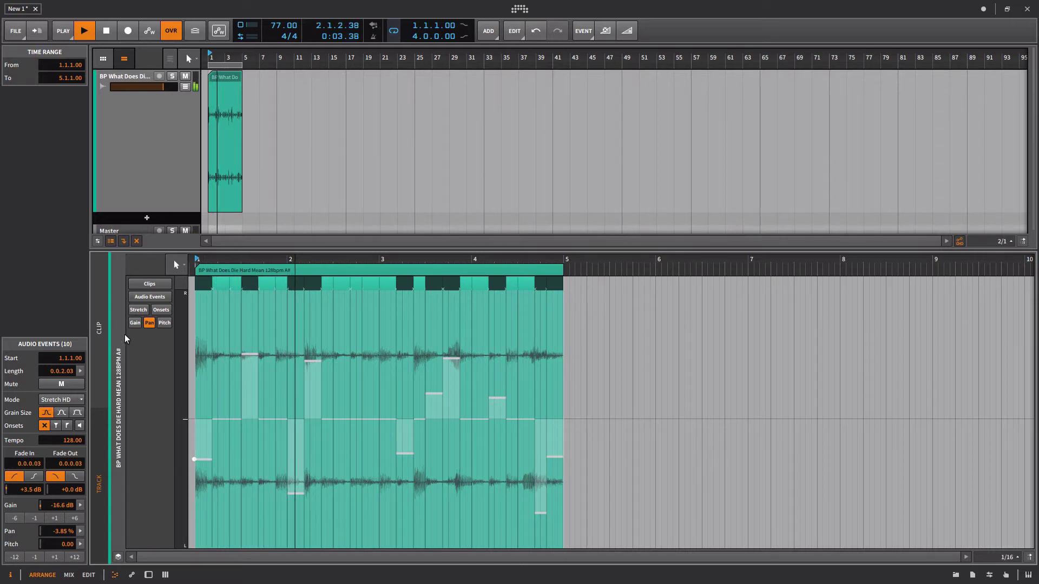
Display the pitch expression, lower the second slice's pitch, and draw a glide down to -10.00 across the first slice
{"action": "left_click", "coordinate": [165, 323]}
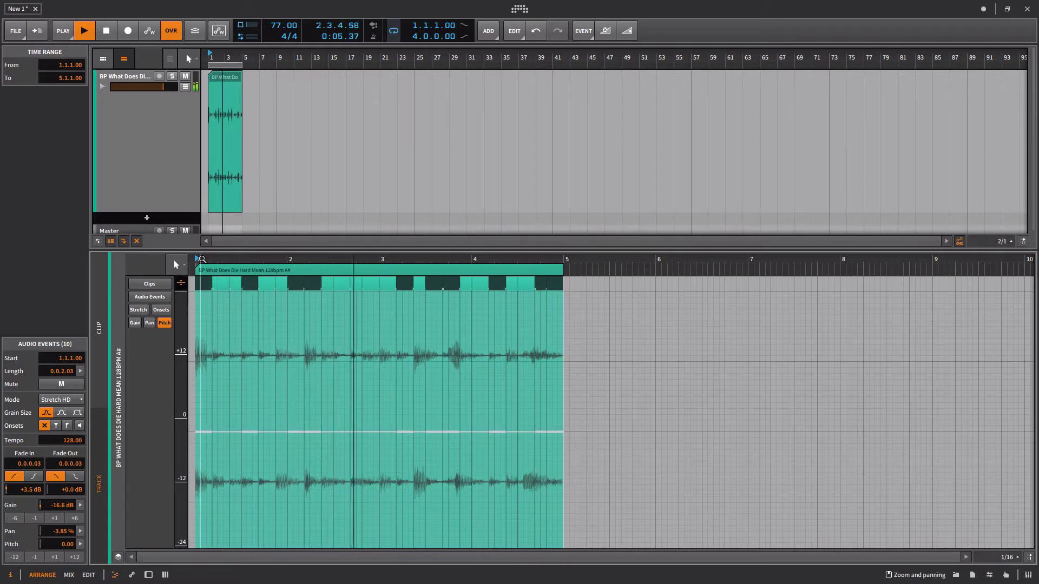
{"action": "scroll", "coordinate": [242, 297], "scroll_direction": "up", "scroll_amount": 3}
{"action": "left_click", "coordinate": [242, 296]}
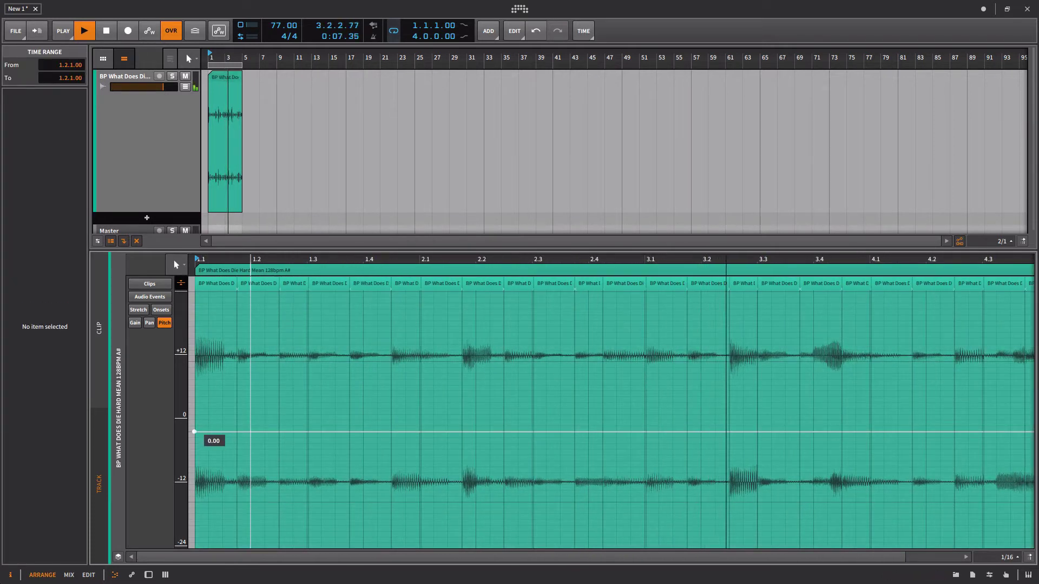
{"action": "left_click_drag", "start_coordinate": [245, 434], "coordinate": [236, 491]}
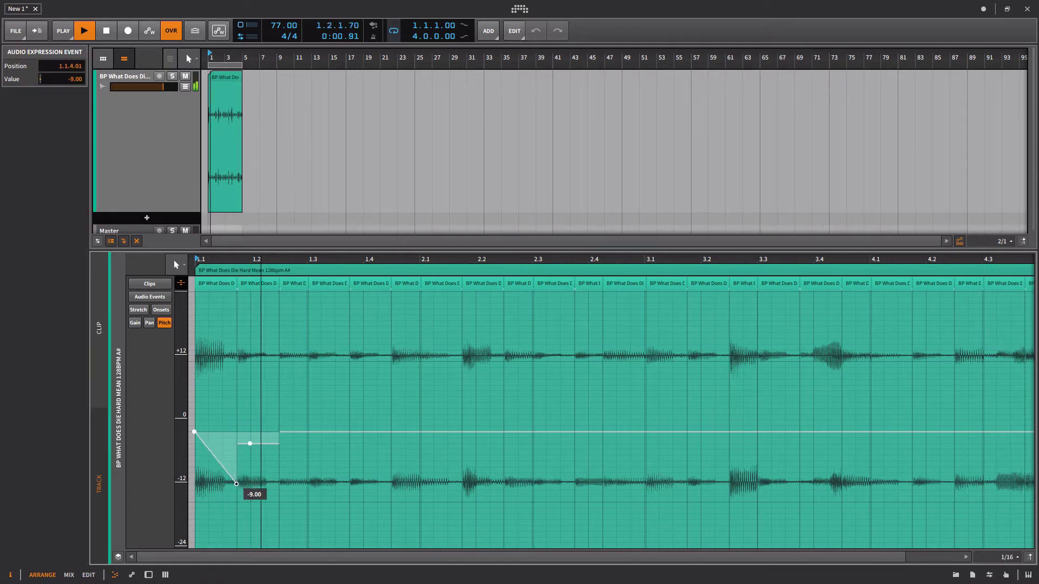
Draw a pitch rise to 9.00 across the slice starting at 2.1.4.01 and bend it into a curve
{"action": "left_click", "coordinate": [462, 433]}
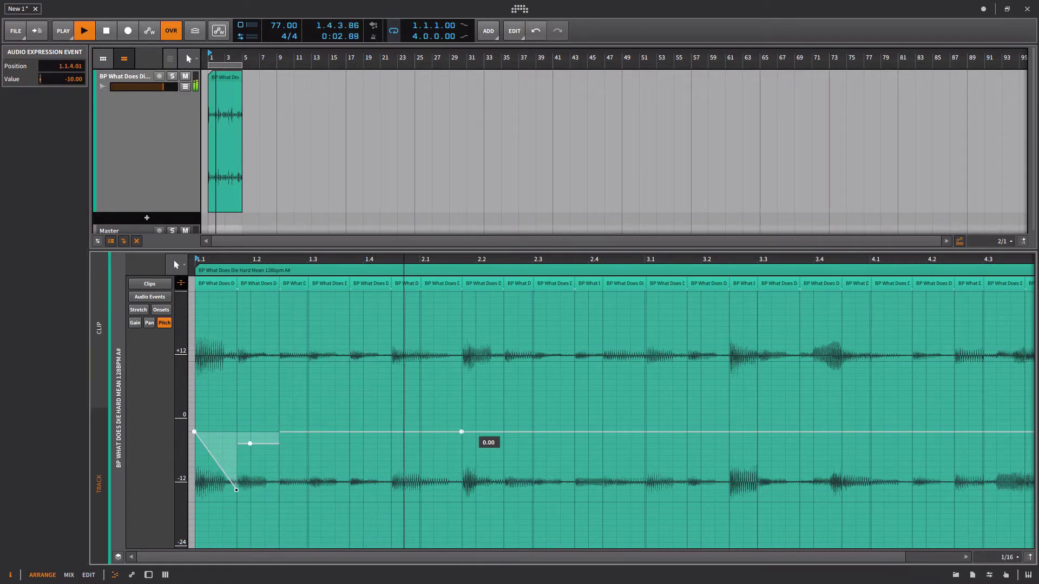
{"action": "left_click_drag", "start_coordinate": [472, 433], "coordinate": [503, 379]}
{"action": "left_click_drag", "start_coordinate": [490, 261], "coordinate": [491, 269]}
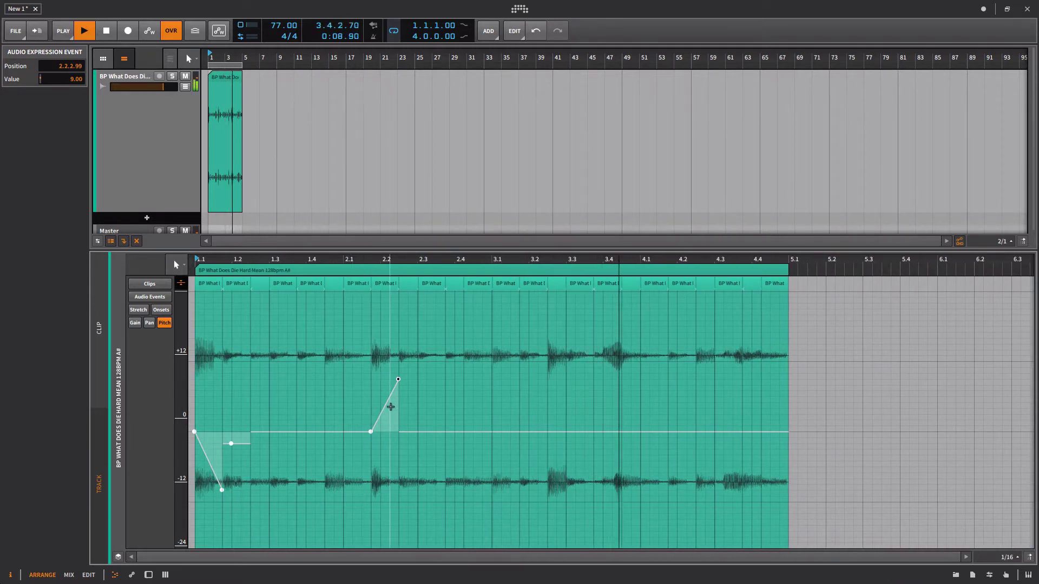
{"action": "left_click_drag", "start_coordinate": [387, 403], "coordinate": [387, 390]}
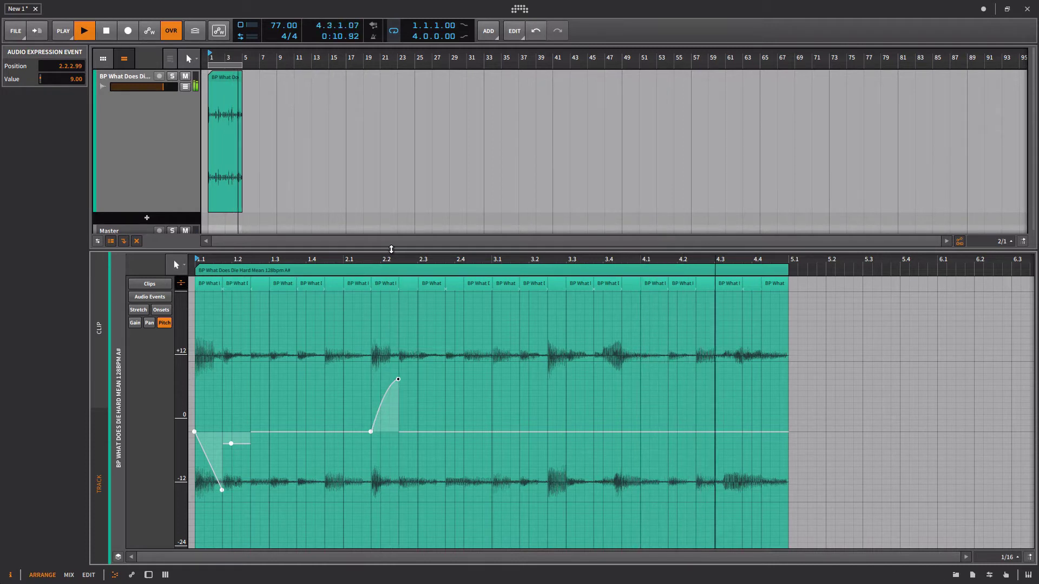
{"action": "mouse_move", "coordinate": [391, 250]}
{"action": "left_mouse_down"}
{"action": "mouse_move", "coordinate": [400, 268]}
{"action": "mouse_move", "coordinate": [400, 255]}
{"action": "left_mouse_up"}
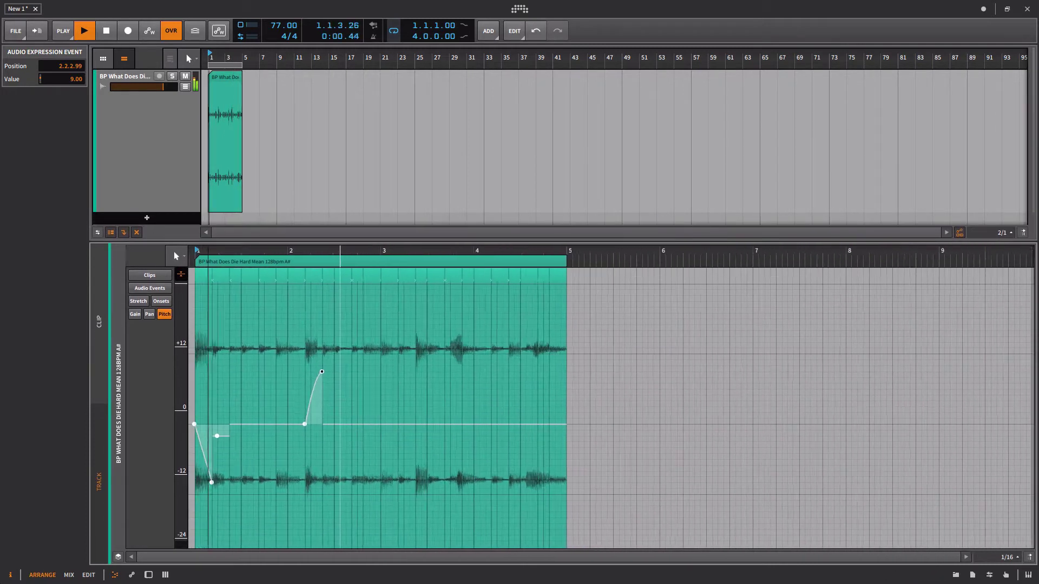
Select the two slices from 2.1.4.01 to 2.3.1.08 and examine the commands available for audio events
{"action": "left_click", "coordinate": [388, 275]}
{"action": "left_click", "coordinate": [409, 275], "text": "shift"}
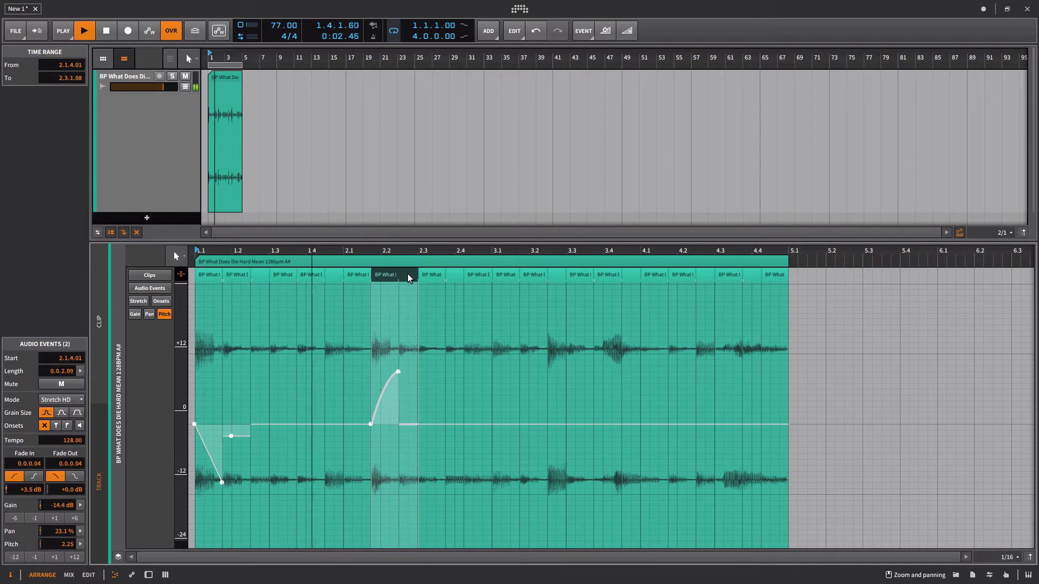
{"action": "right_click", "coordinate": [408, 275]}
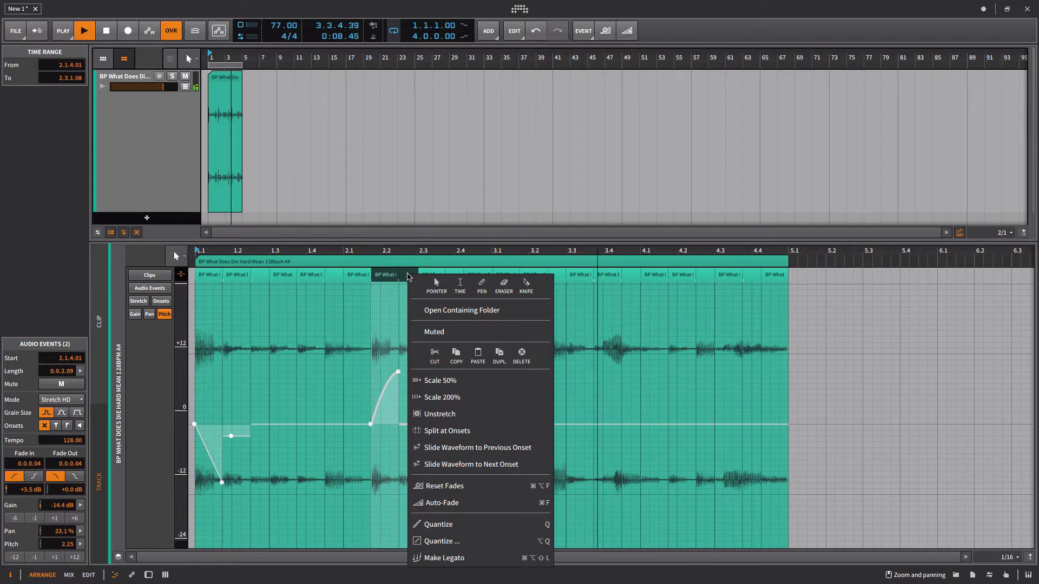
{"action": "left_click", "coordinate": [363, 280]}
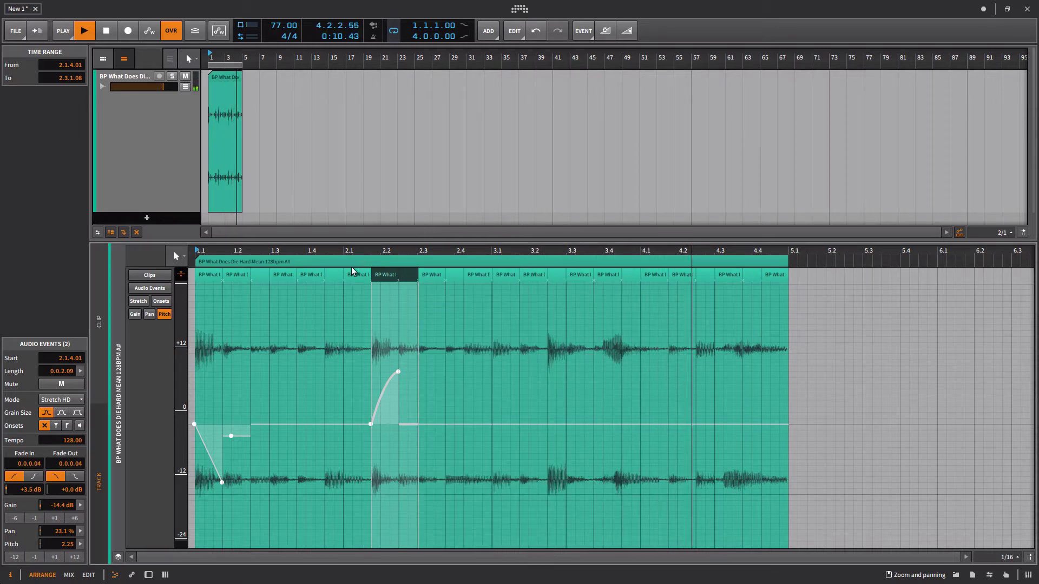
Stop playback and select the whole clip in the detail editor to show its clip properties
{"action": "left_click_drag", "start_coordinate": [352, 250], "coordinate": [352, 281]}
{"action": "left_click_drag", "start_coordinate": [341, 355], "coordinate": [341, 346]}
{"action": "key", "text": "space"}
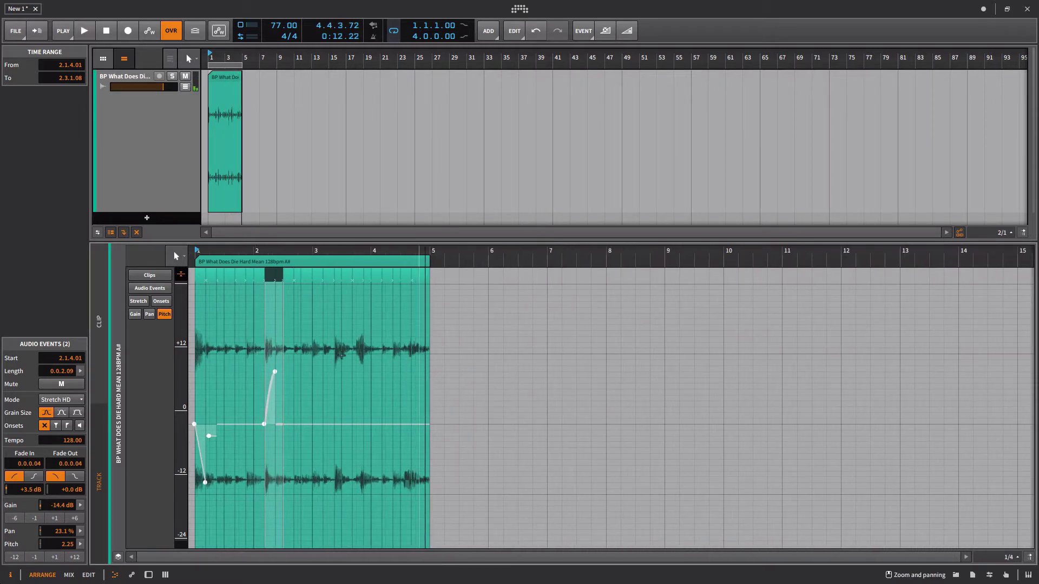
{"action": "left_click_drag", "start_coordinate": [266, 249], "coordinate": [410, 248]}
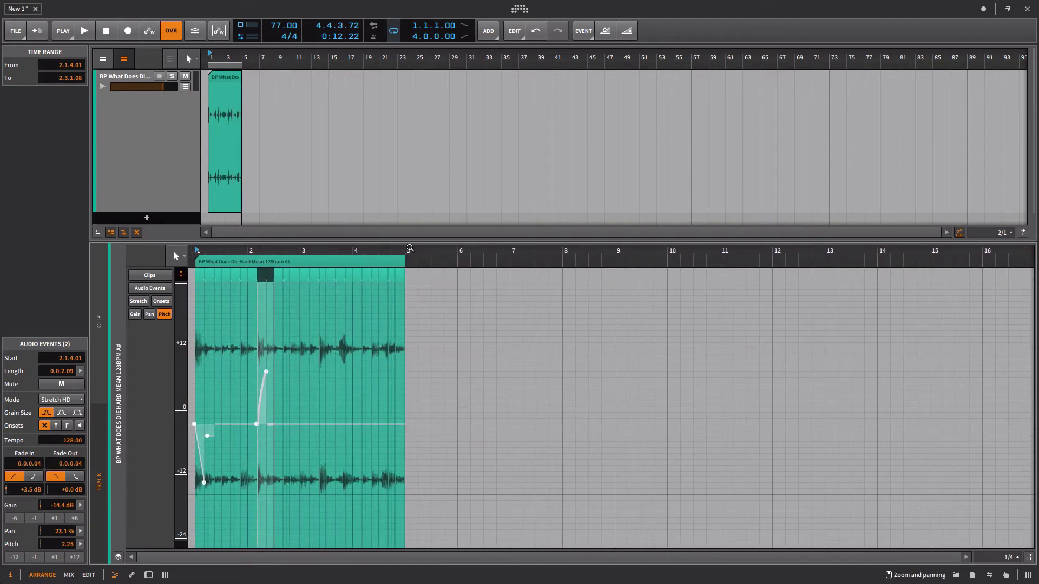
{"action": "left_click", "coordinate": [368, 262]}
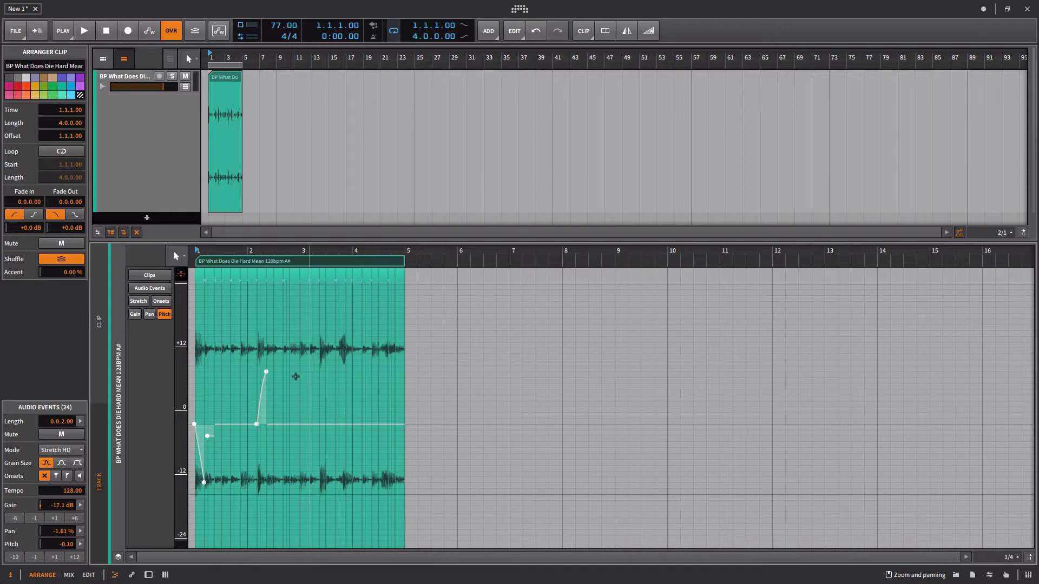
{"action": "left_click_drag", "start_coordinate": [307, 254], "coordinate": [307, 234]}
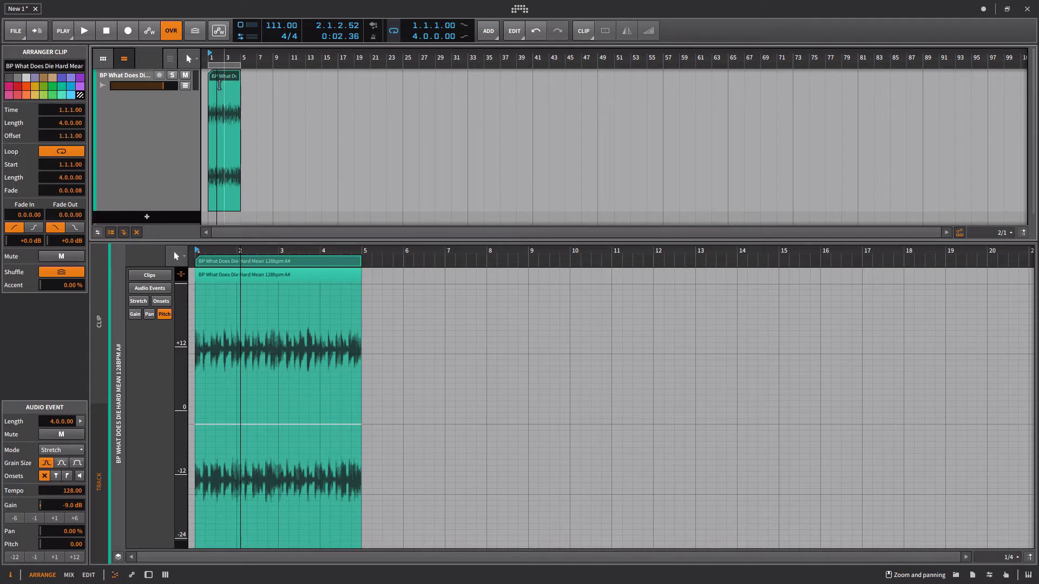
{"action": "left_click", "coordinate": [124, 59]}
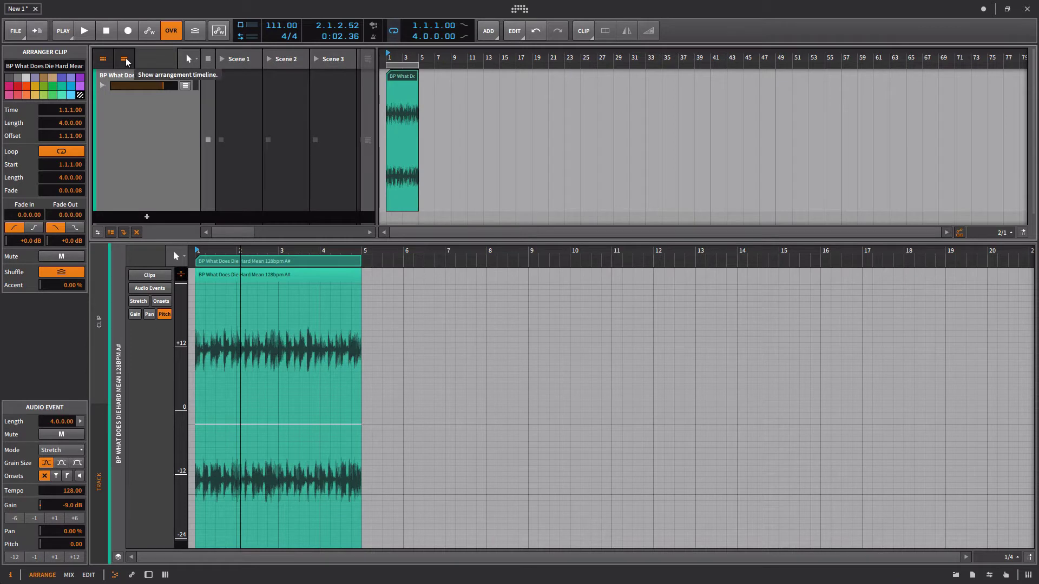
{"action": "left_click", "coordinate": [126, 60]}
{"action": "left_click", "coordinate": [129, 61]}
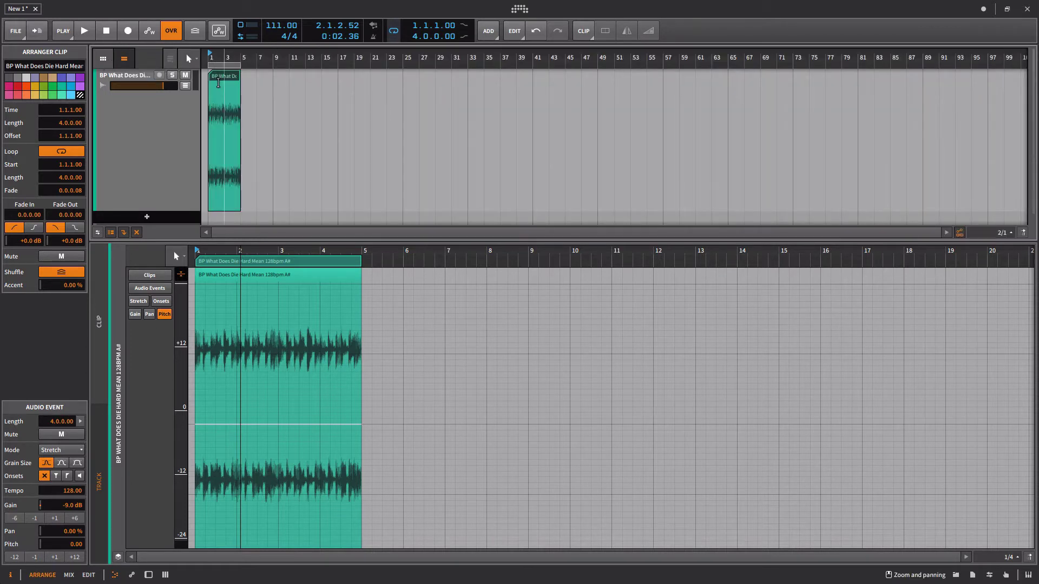
Switch the detail editor to the clip's own content and display its volume automation
{"action": "left_click", "coordinate": [96, 304]}
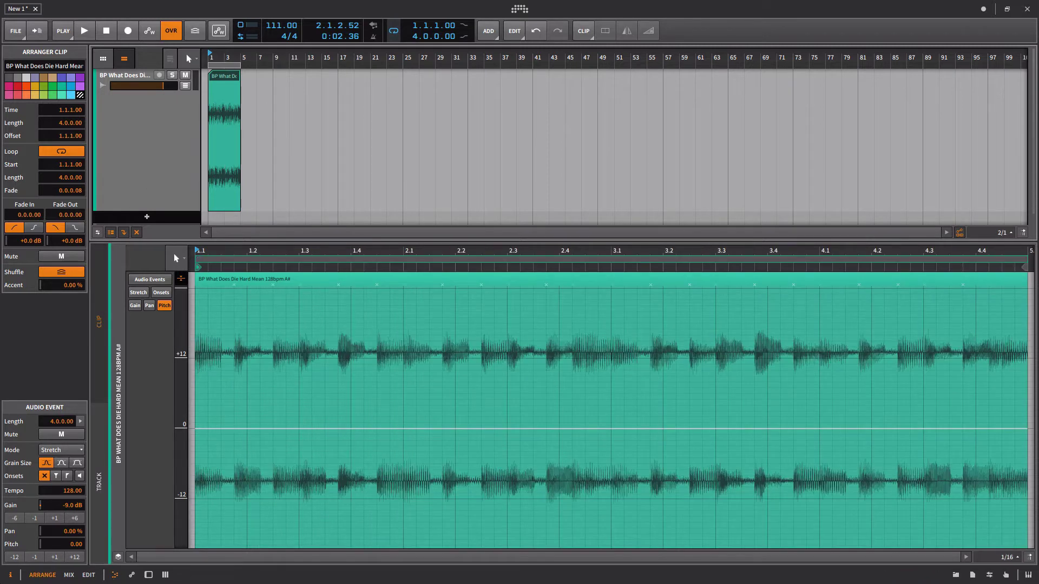
{"action": "left_click", "coordinate": [131, 574]}
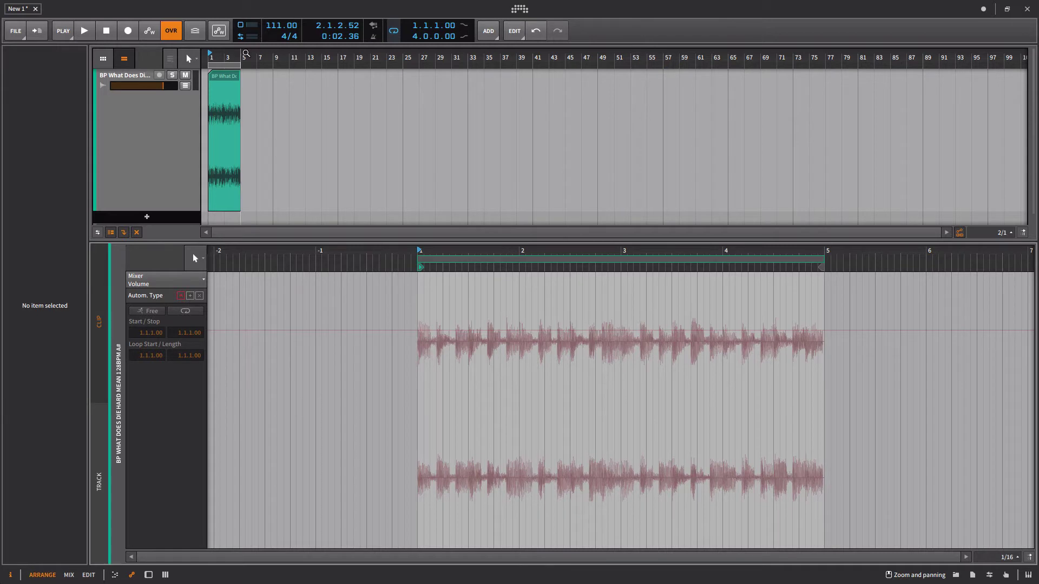
{"action": "left_click_drag", "start_coordinate": [253, 57], "coordinate": [360, 59]}
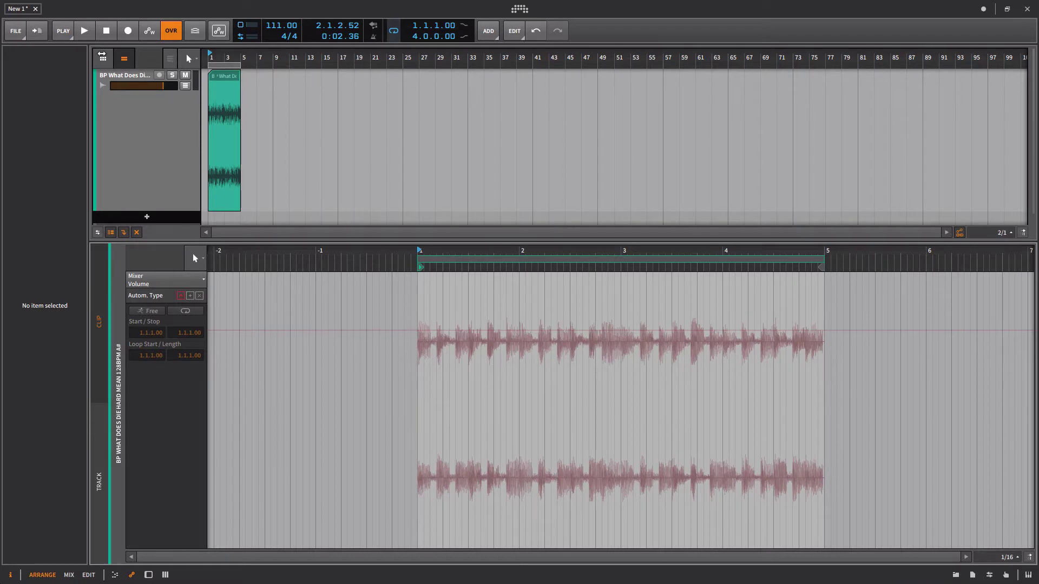
Show the clip launcher, copy the arranger clip into the track's Scene 1 slot, and launch it
{"action": "left_click", "coordinate": [213, 78]}
{"action": "left_click", "coordinate": [103, 60]}
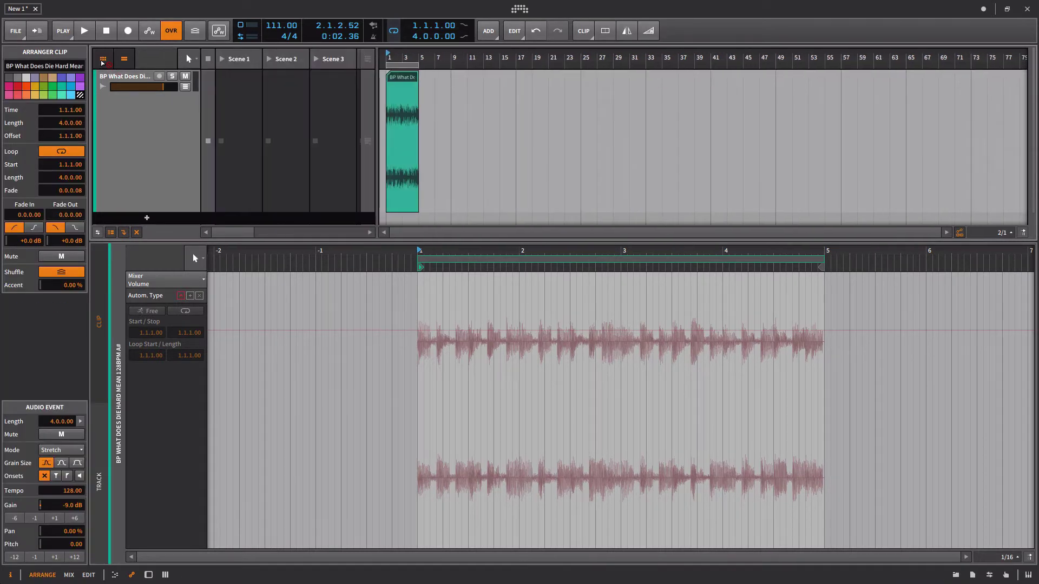
{"action": "left_click_drag", "start_coordinate": [400, 78], "coordinate": [229, 143]}
{"action": "left_click", "coordinate": [222, 75]}
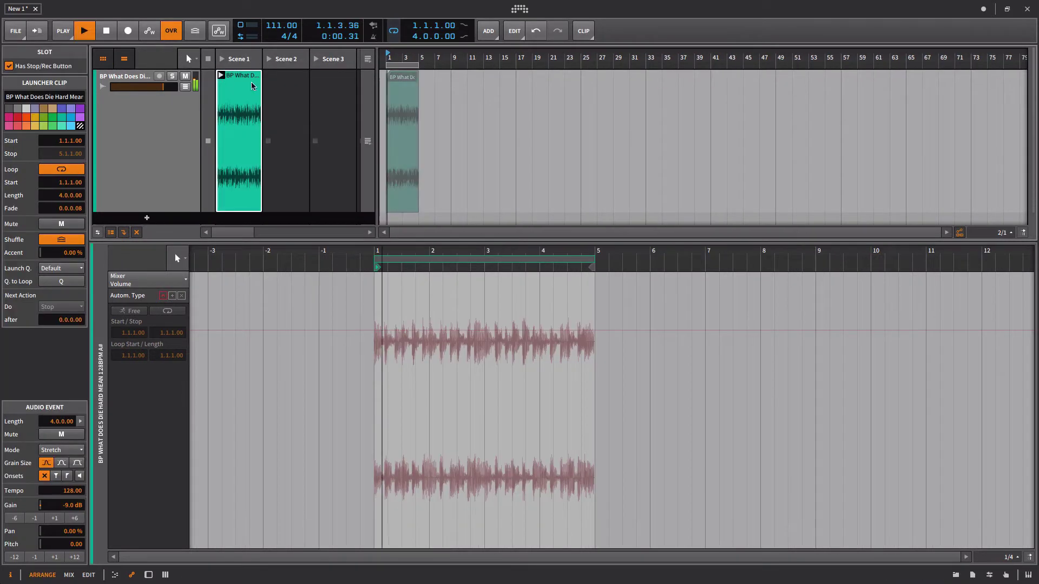
Show the audio track's device chain and search the device browser for "comb"
{"action": "double_click", "coordinate": [133, 77]}
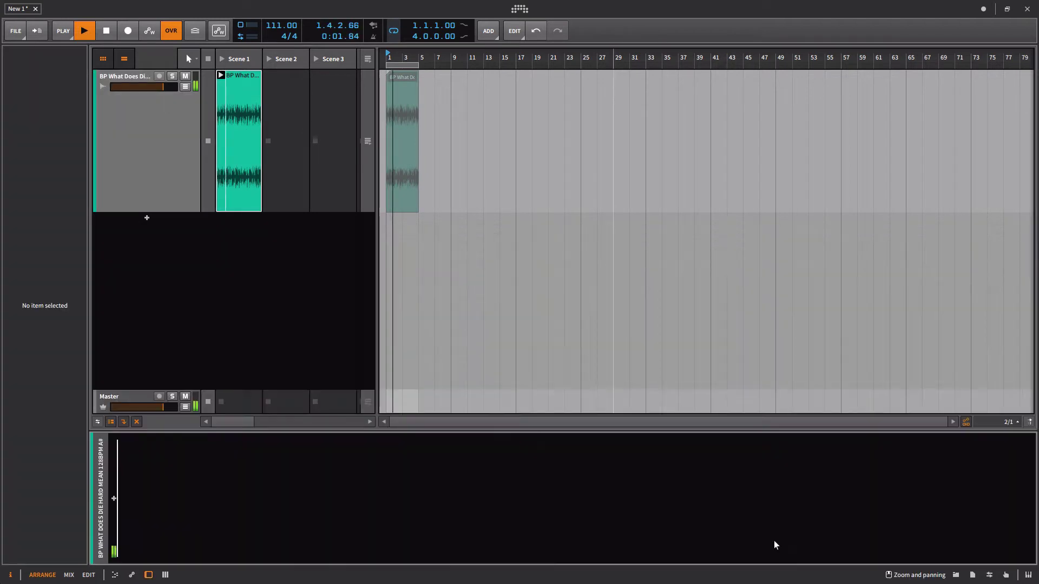
{"action": "left_click", "coordinate": [957, 575]}
{"action": "left_click", "coordinate": [683, 63]}
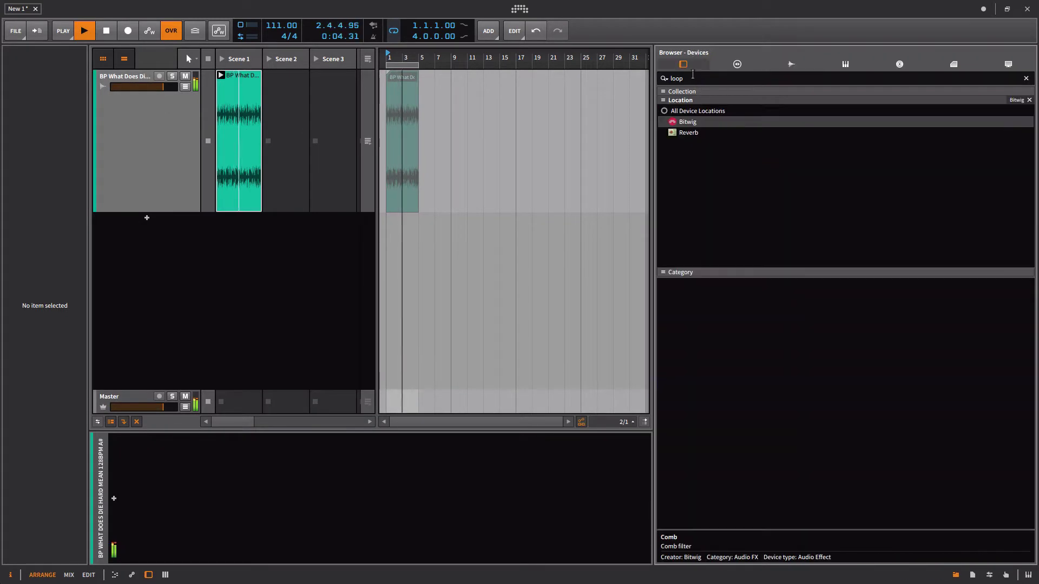
{"action": "left_click", "coordinate": [692, 77]}
{"action": "left_click", "coordinate": [693, 77]}
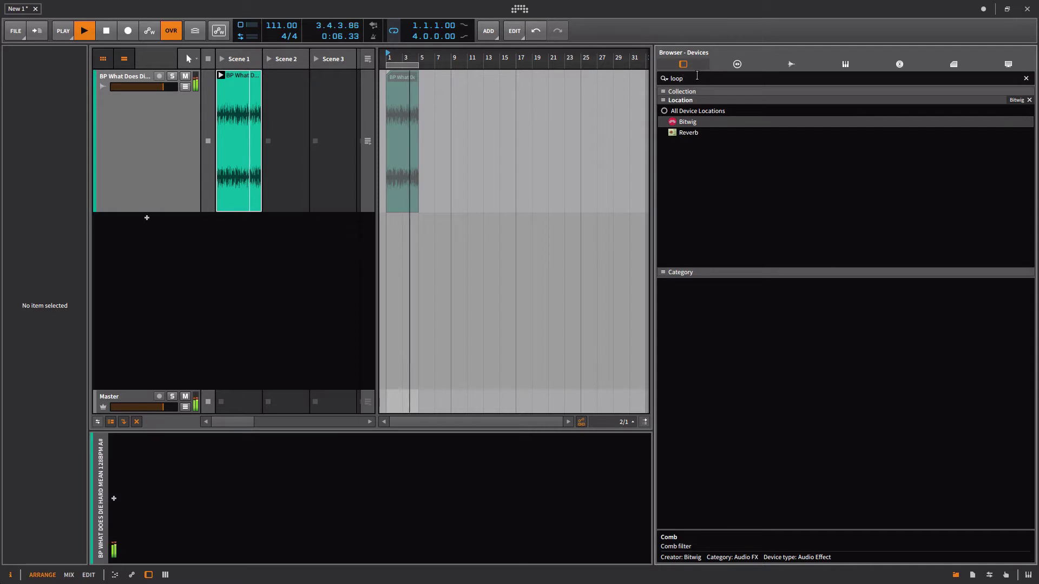
{"action": "key", "text": "BackSpace"}
{"action": "key", "text": "BackSpace"}
{"action": "key", "text": "BackSpace"}
{"action": "key", "text": "BackSpace"}
{"action": "type", "text": "cb"}
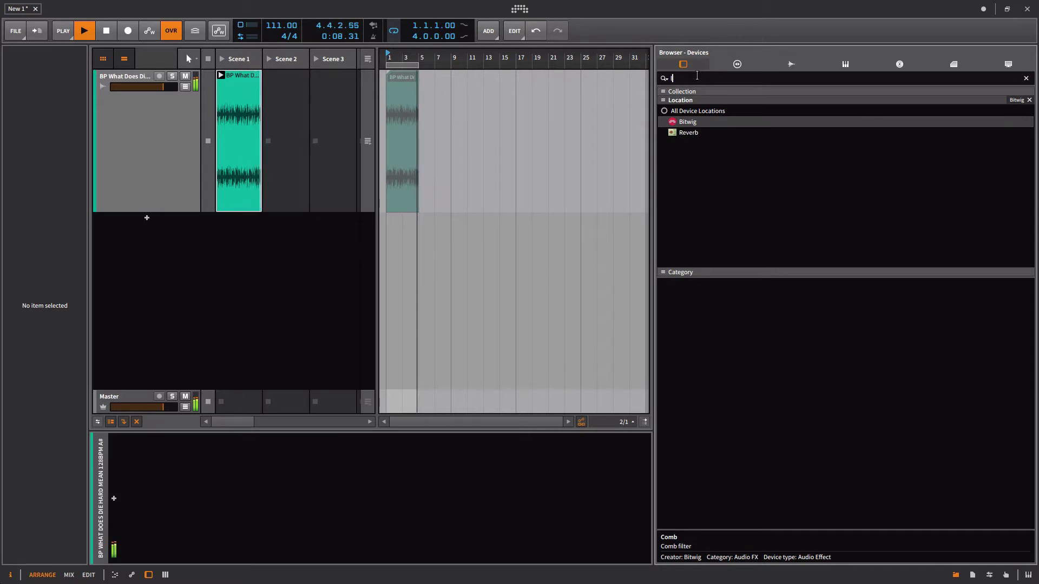
{"action": "key", "text": "BackSpace"}
{"action": "type", "text": "omb"}
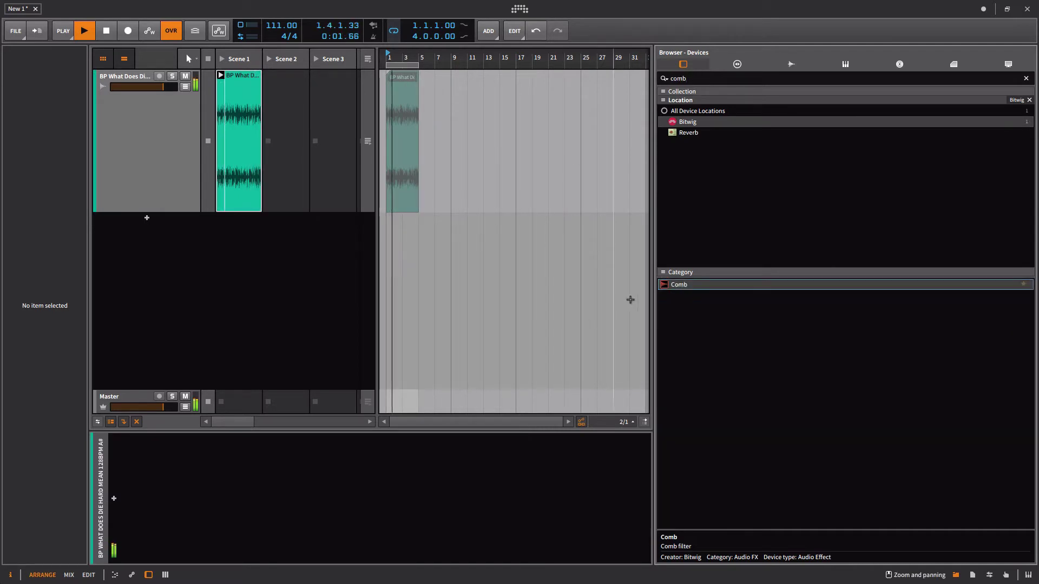
Add the Comb device to the audio track, set it to 483 Hz and 74.5 % feedback, and stop playback
{"action": "left_click_drag", "start_coordinate": [675, 288], "coordinate": [181, 177]}
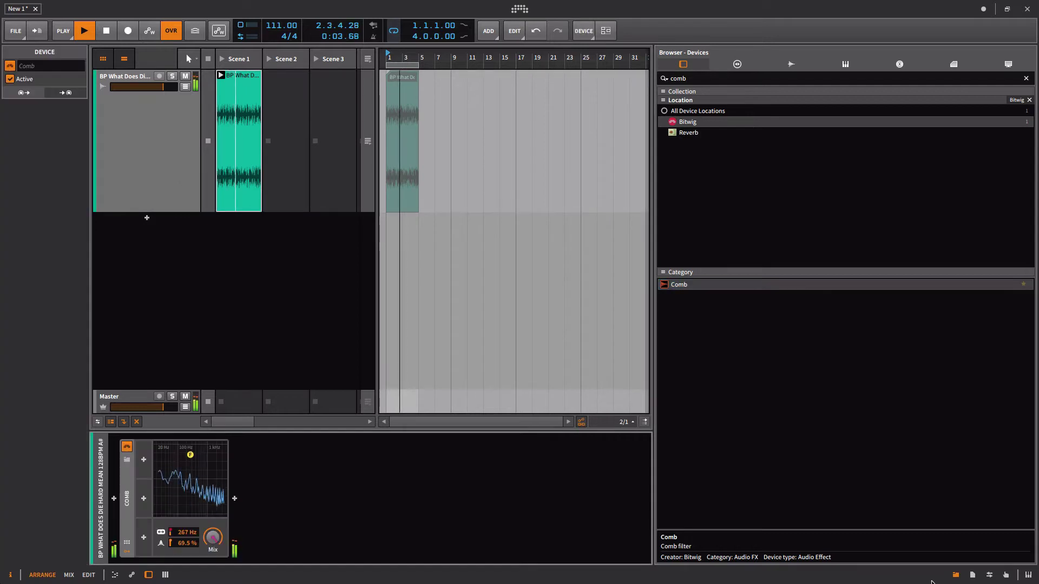
{"action": "left_click_drag", "start_coordinate": [185, 543], "coordinate": [185, 527]}
{"action": "left_click_drag", "start_coordinate": [186, 533], "coordinate": [214, 577]}
{"action": "key", "text": "space"}
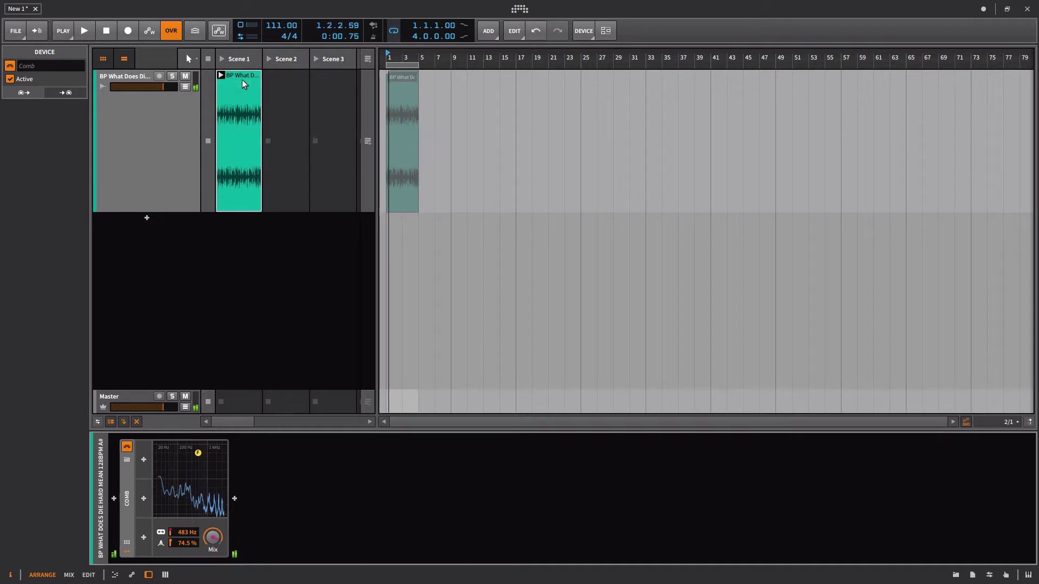
Open the Scene 1 launcher clip's Comb Mix automation in the detail editor and hide the arranger timeline
{"action": "double_click", "coordinate": [242, 86]}
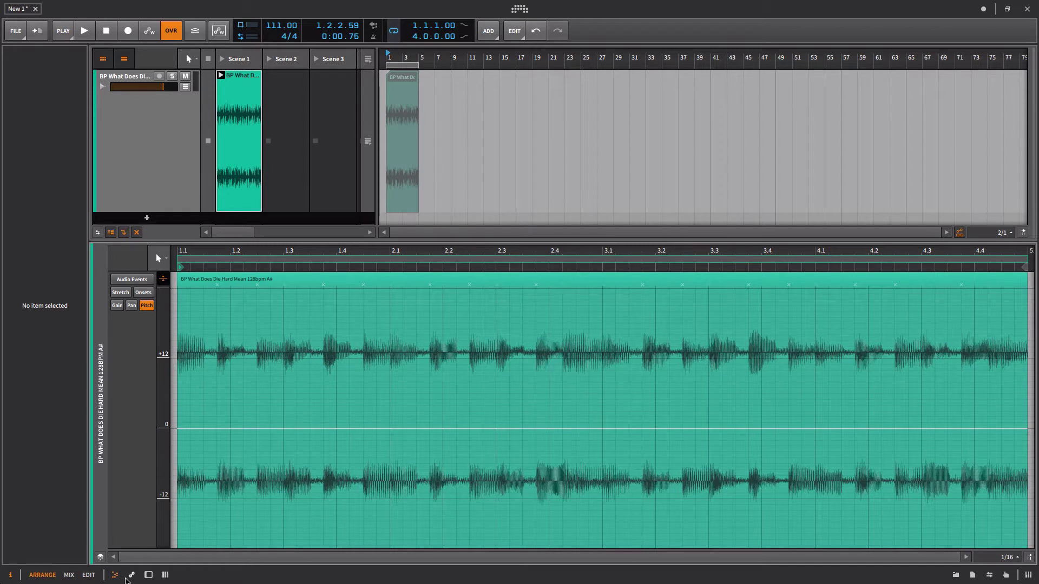
{"action": "left_click", "coordinate": [131, 575]}
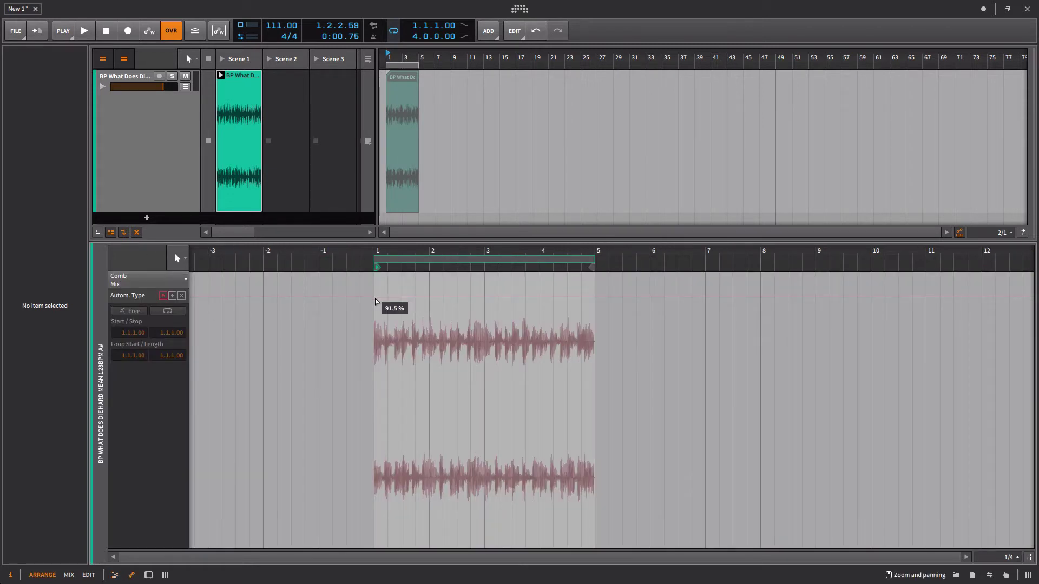
{"action": "left_click", "coordinate": [124, 58]}
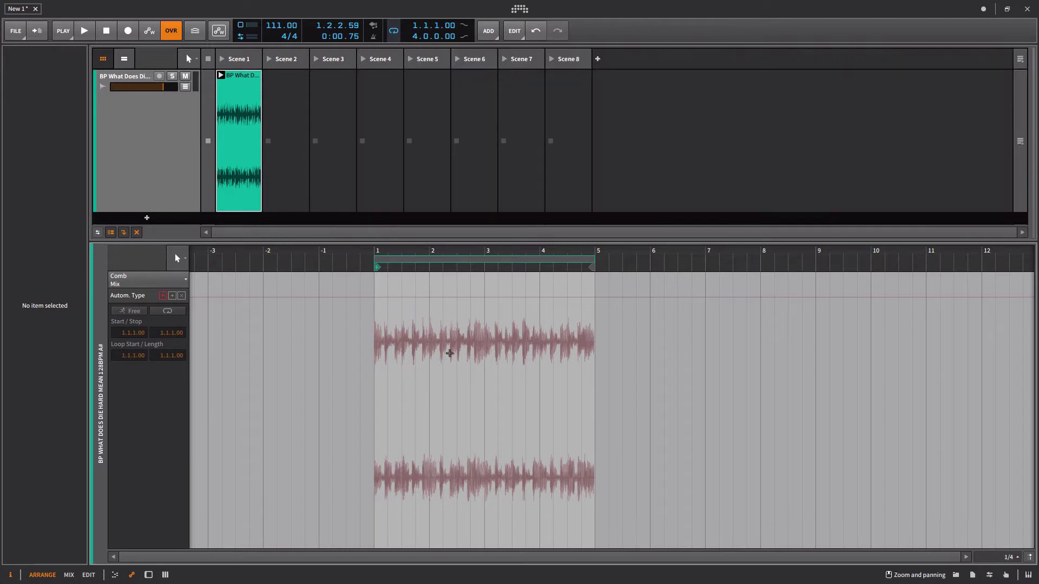
{"action": "left_click_drag", "start_coordinate": [392, 241], "coordinate": [393, 319]}
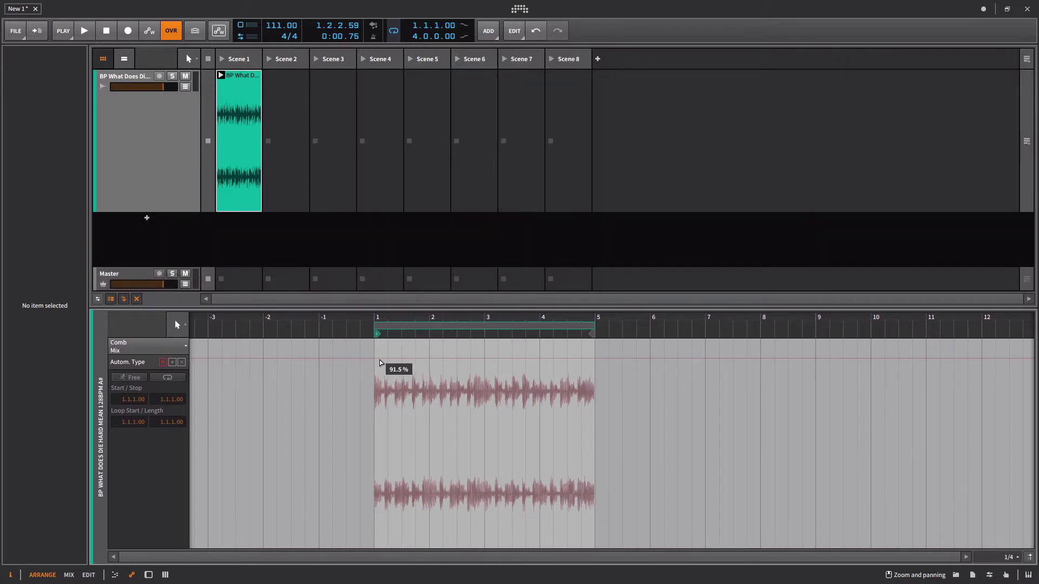
Draw a zigzag Comb Mix curve in the launcher clip, from about 91.5 % at bar 1 to 33.1 % at bar 5, and launch the clip
{"action": "left_click", "coordinate": [381, 359]}
{"action": "left_click_drag", "start_coordinate": [435, 359], "coordinate": [594, 477]}
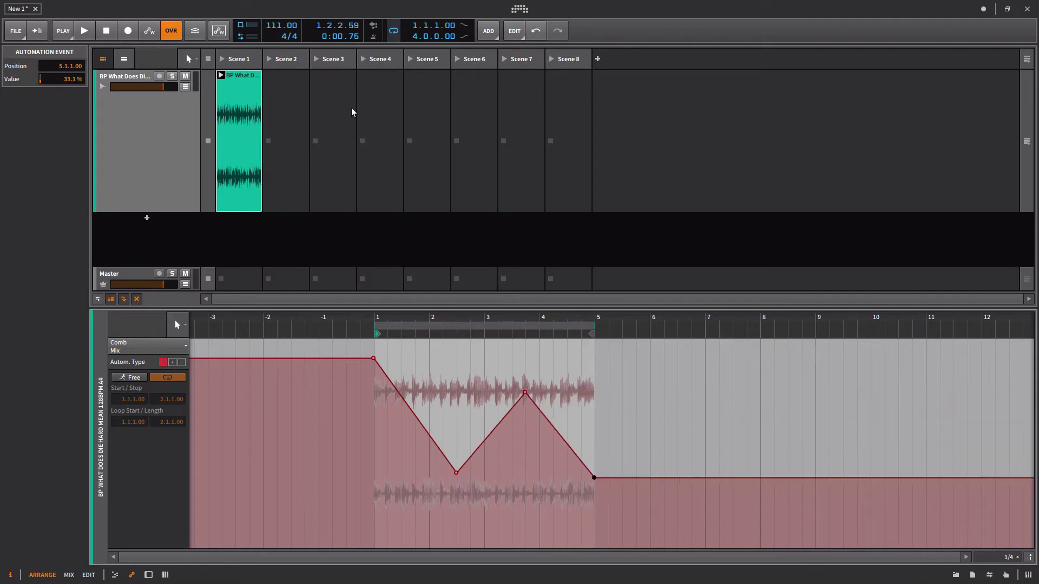
{"action": "left_click", "coordinate": [220, 76]}
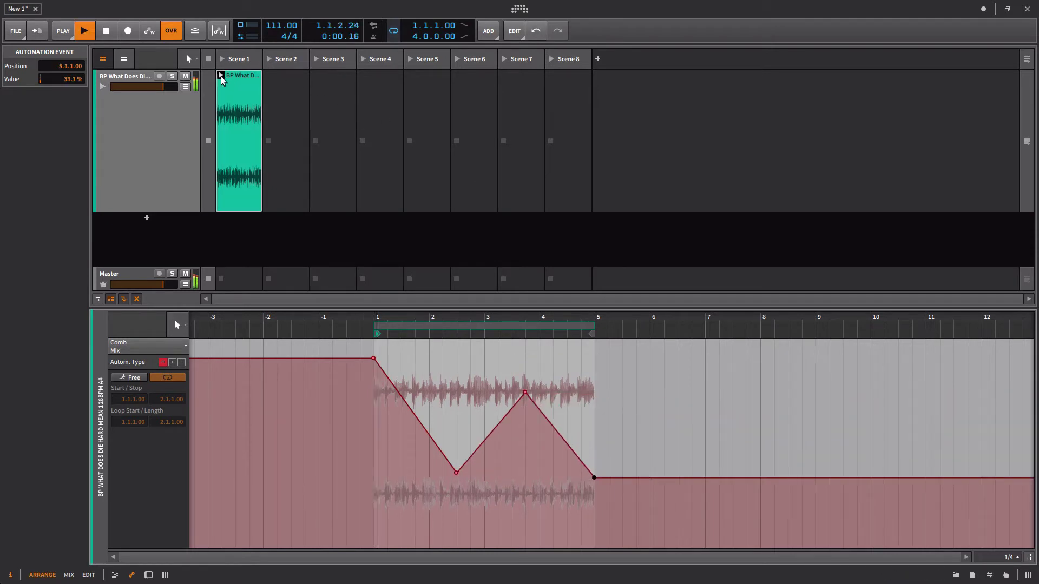
Show the track's Comb Mix automation lane under the launcher clip, resize the lane to be taller, and stop playback
{"action": "left_click", "coordinate": [185, 87]}
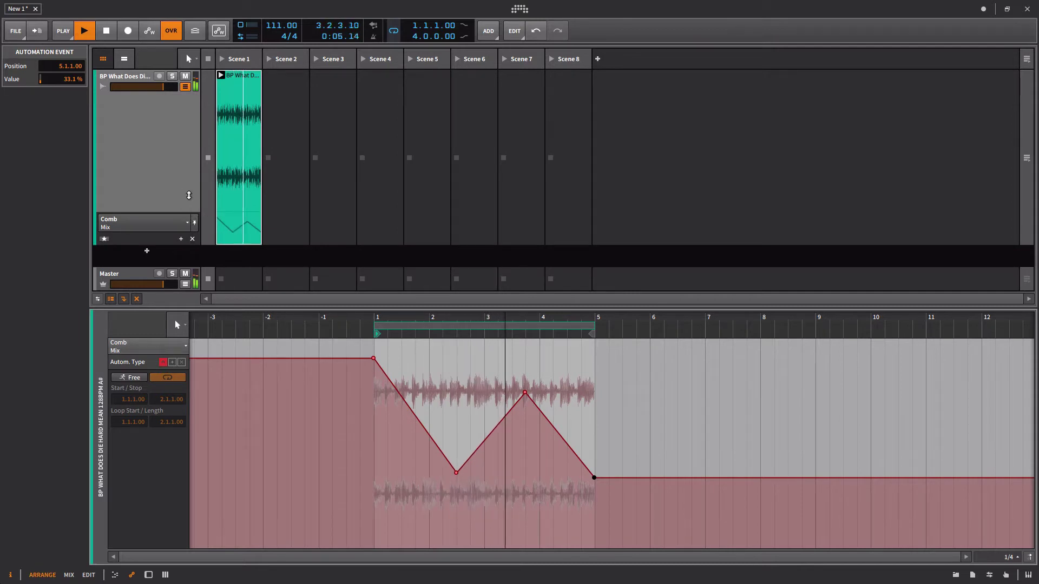
{"action": "left_click_drag", "start_coordinate": [189, 251], "coordinate": [195, 225]}
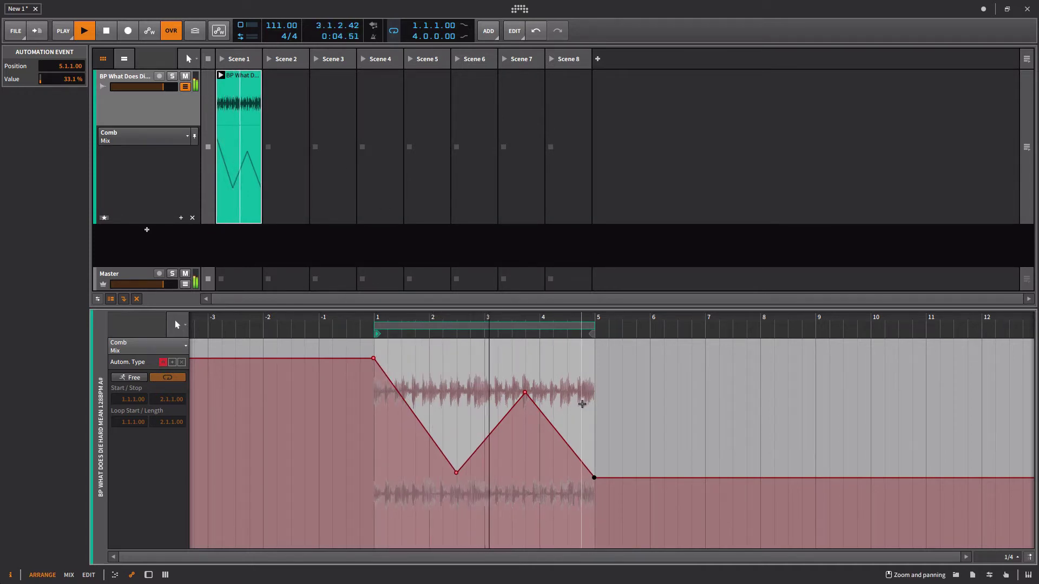
{"action": "key", "text": "space"}
Bring the arranger timeline back beside the clip launcher and delete the audio clip from it
{"action": "key", "text": "Tab"}
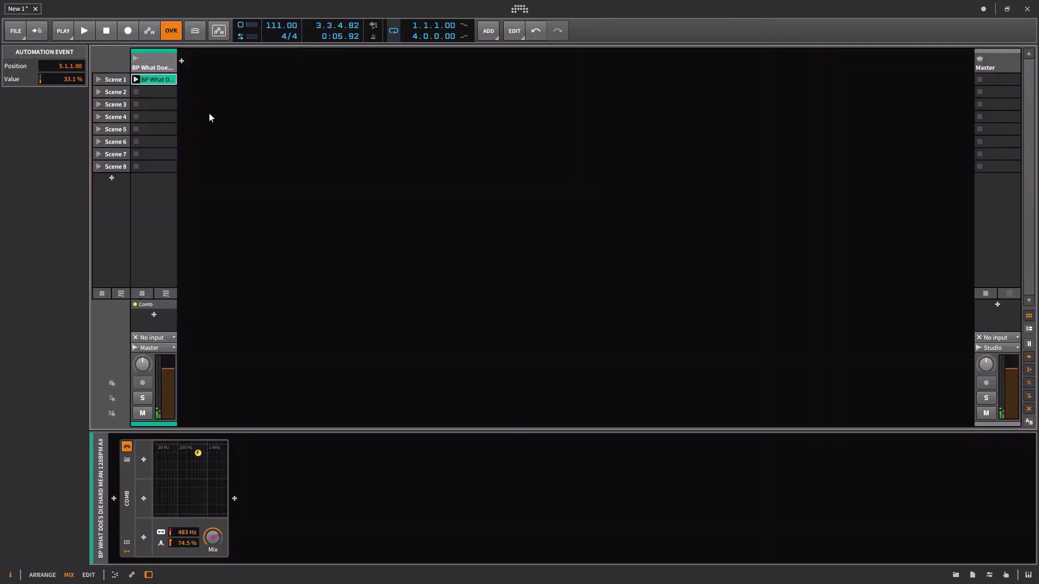
{"action": "key", "text": "Tab"}
{"action": "left_click", "coordinate": [124, 58]}
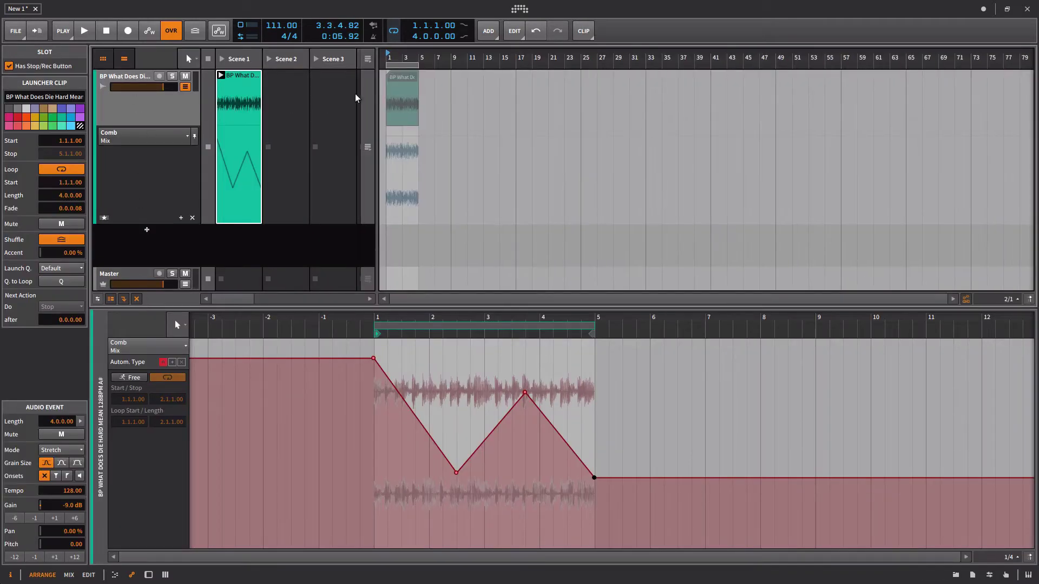
{"action": "left_click", "coordinate": [401, 77]}
{"action": "key", "text": "Delete"}
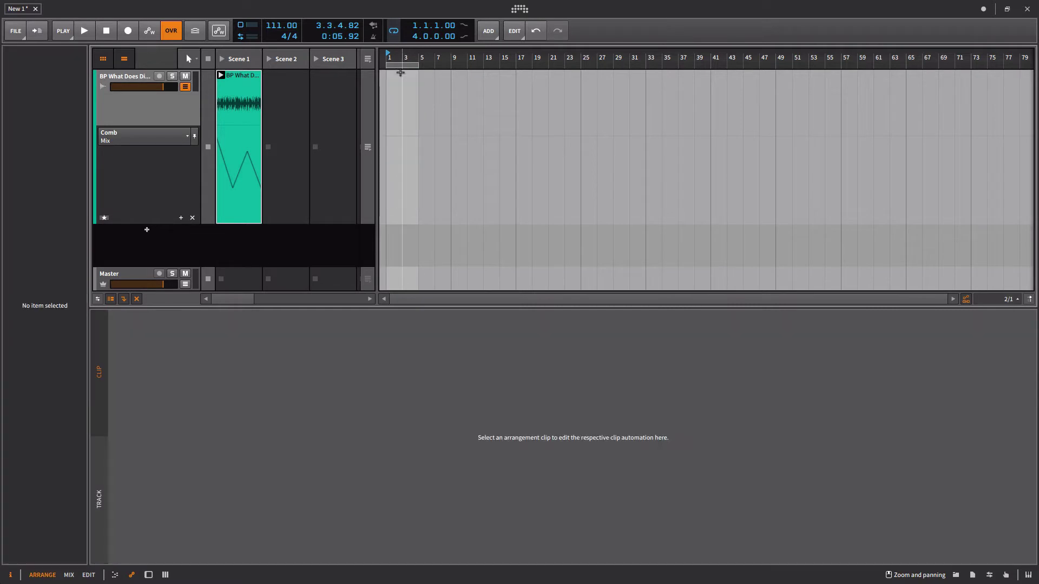
Record the Scene 1 clip and its automation into the arranger with looping switched off, stopping after about five and a half bars
{"action": "left_click", "coordinate": [149, 32]}
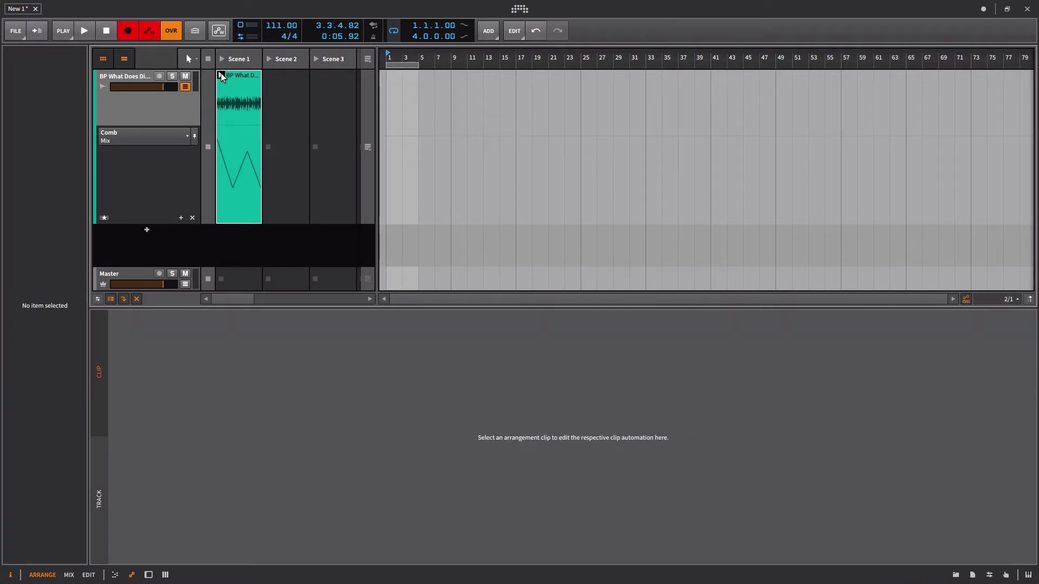
{"action": "left_click", "coordinate": [222, 76]}
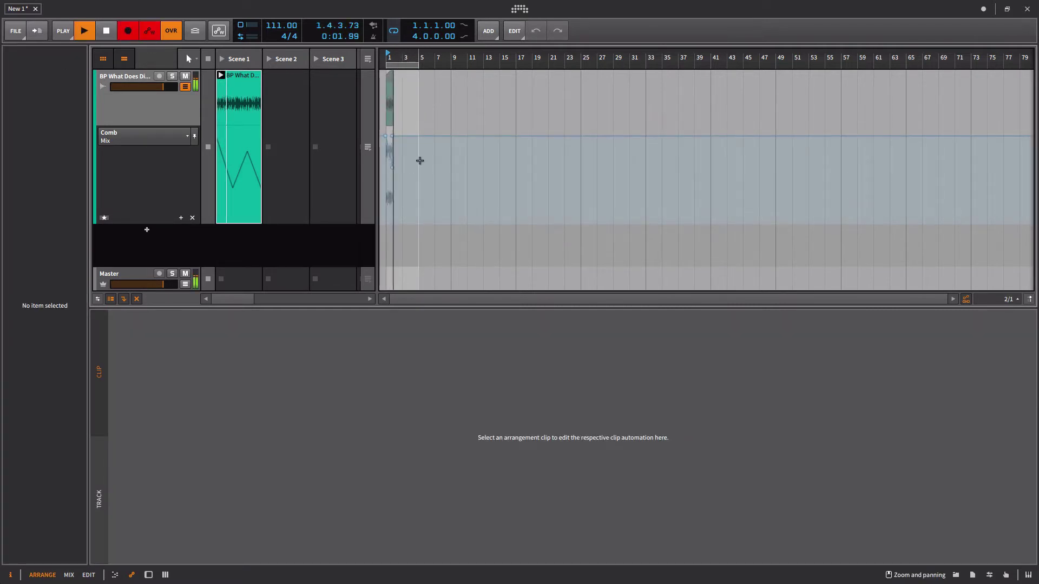
{"action": "left_click", "coordinate": [394, 32]}
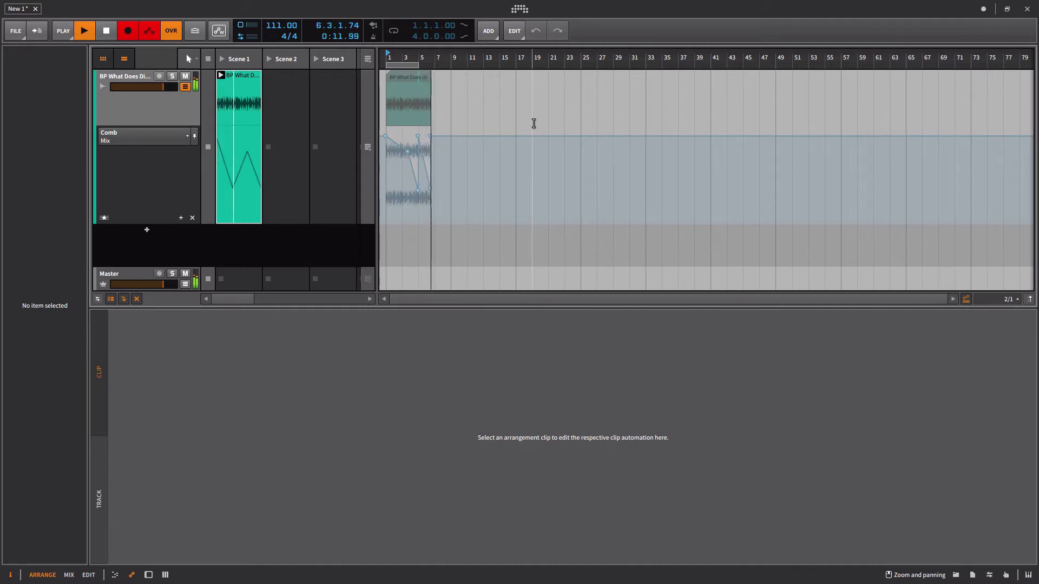
{"action": "key", "text": "space"}
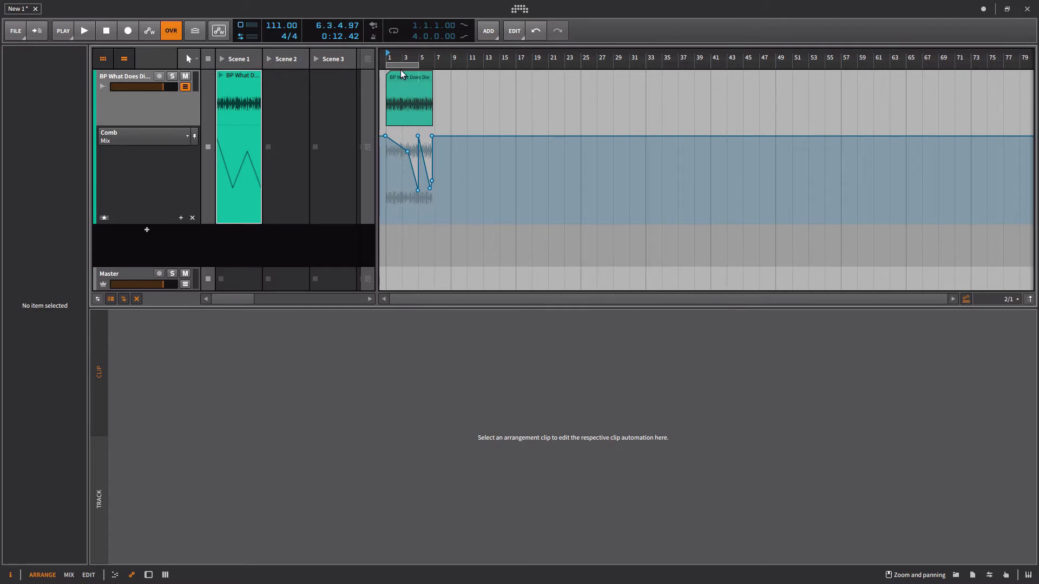
Delete all recorded Comb Mix automation points from the arranger lane and hide the clip launcher
{"action": "left_click_drag", "start_coordinate": [382, 131], "coordinate": [490, 199]}
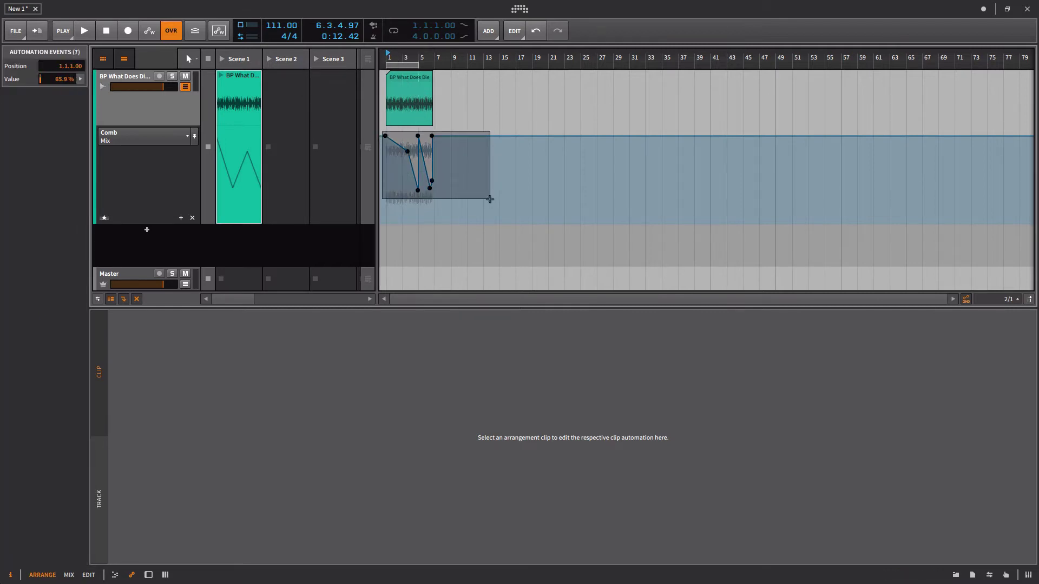
{"action": "key", "text": "Delete"}
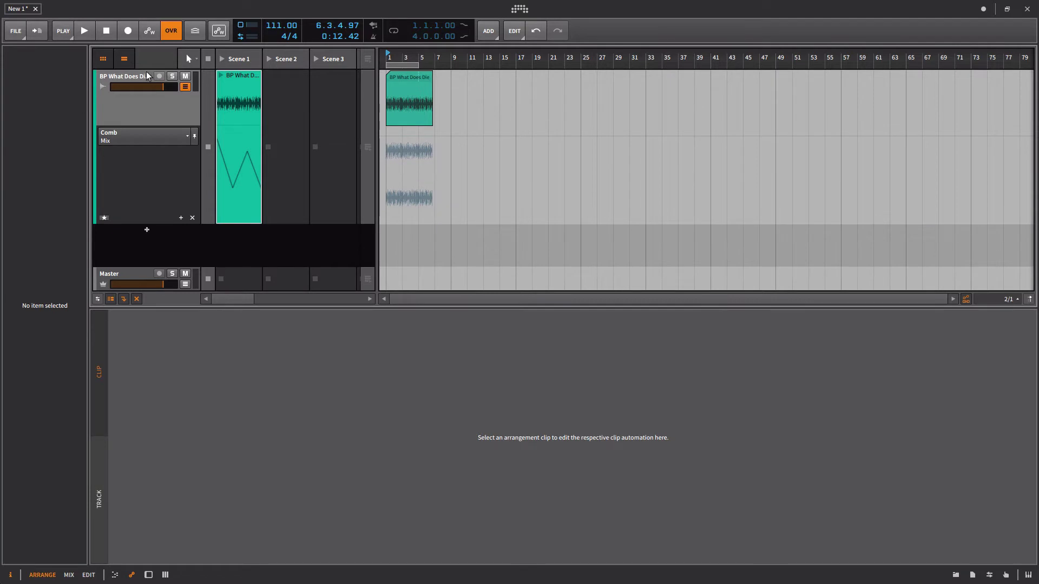
{"action": "left_click", "coordinate": [101, 61]}
{"action": "scroll", "coordinate": [210, 140], "scroll_direction": "up", "scroll_amount": 2}
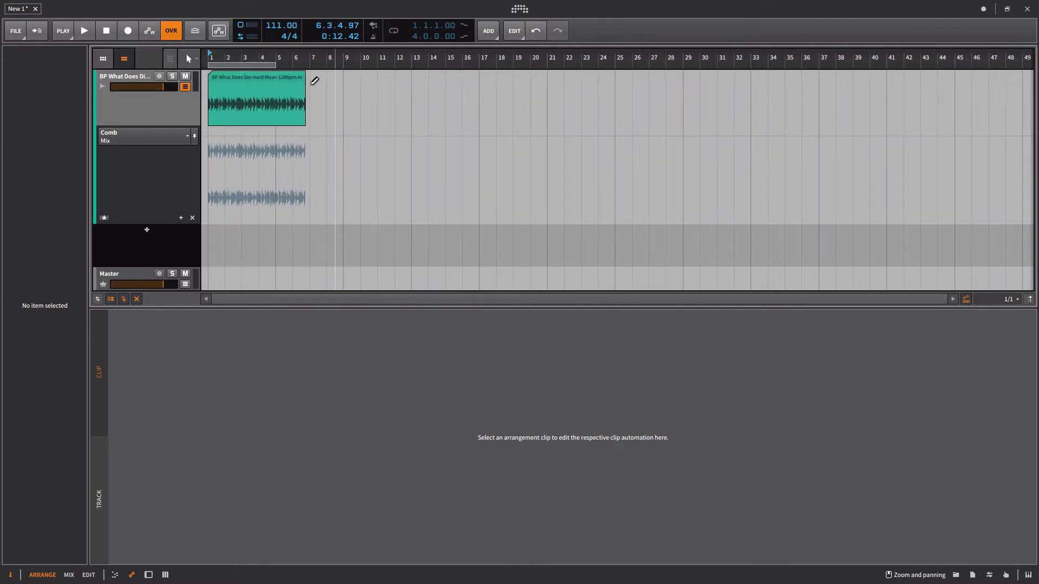
Draw descending Comb Mix track automation from bar 1 through about bar 7 to 3.31 % at bar 28
{"action": "left_click", "coordinate": [210, 139]}
{"action": "left_click", "coordinate": [309, 187]}
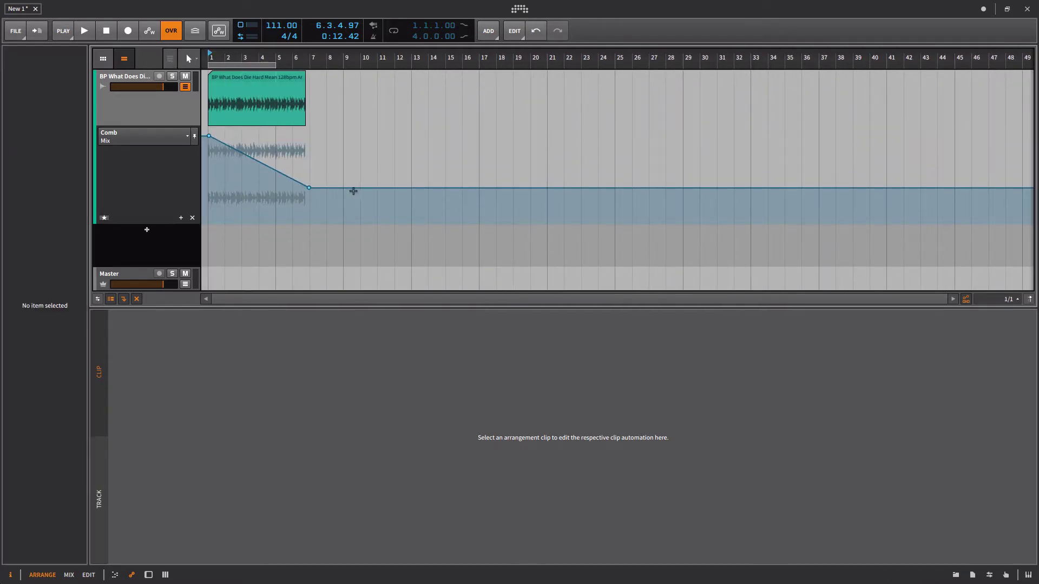
{"action": "left_click", "coordinate": [496, 198]}
{"action": "left_click_drag", "start_coordinate": [495, 198], "coordinate": [665, 219]}
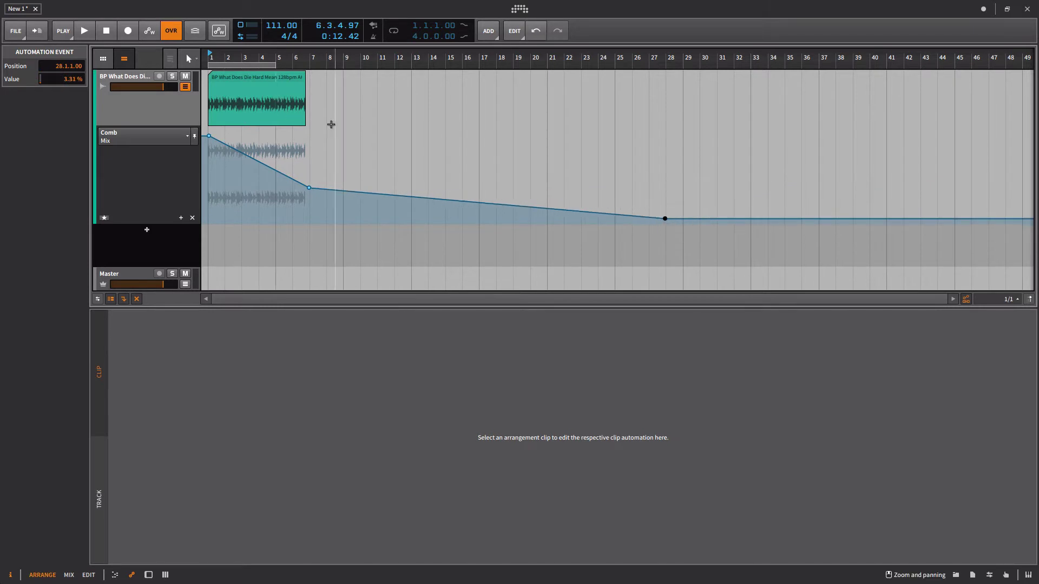
Extend the looped arranger clip to 18 bars and switch the detail editor to the track's Comb Mix automation
{"action": "left_click_drag", "start_coordinate": [305, 122], "coordinate": [511, 140]}
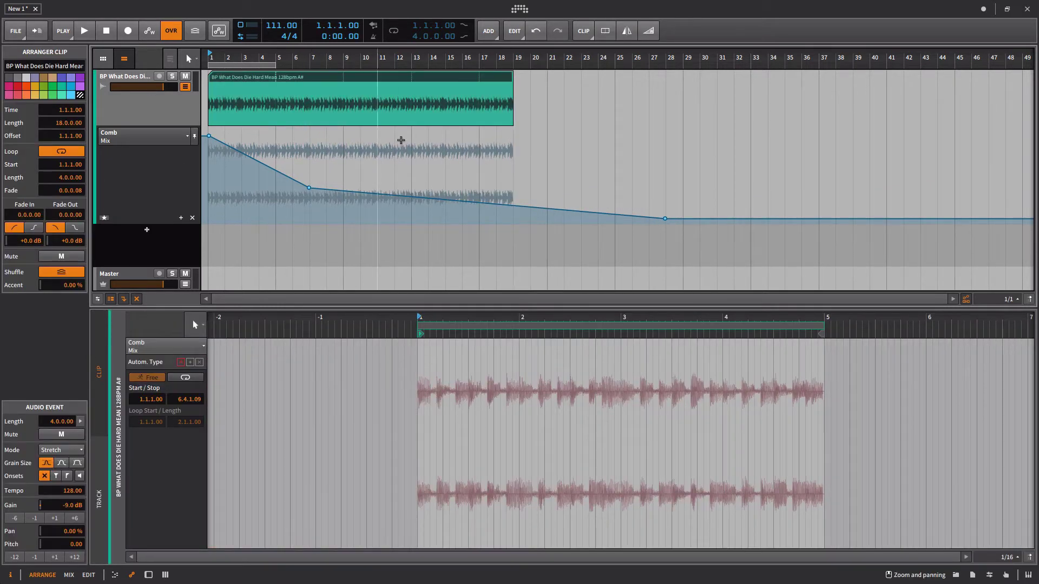
{"action": "left_click", "coordinate": [99, 519]}
{"action": "key", "text": "minus"}
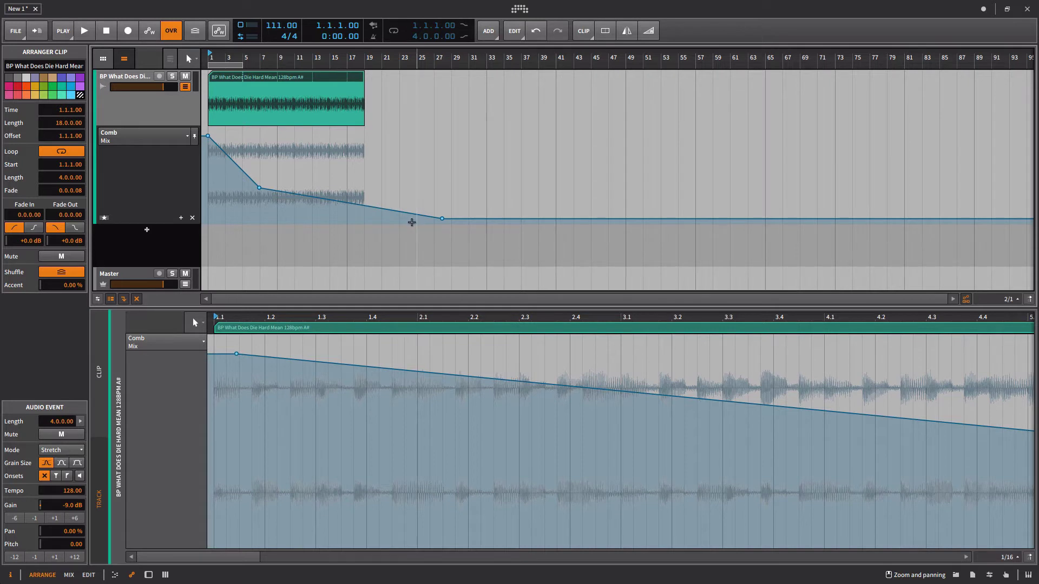
Extend the arranger clip to 20 bars and fit its full length in the detail editor
{"action": "left_click_drag", "start_coordinate": [364, 114], "coordinate": [388, 88]}
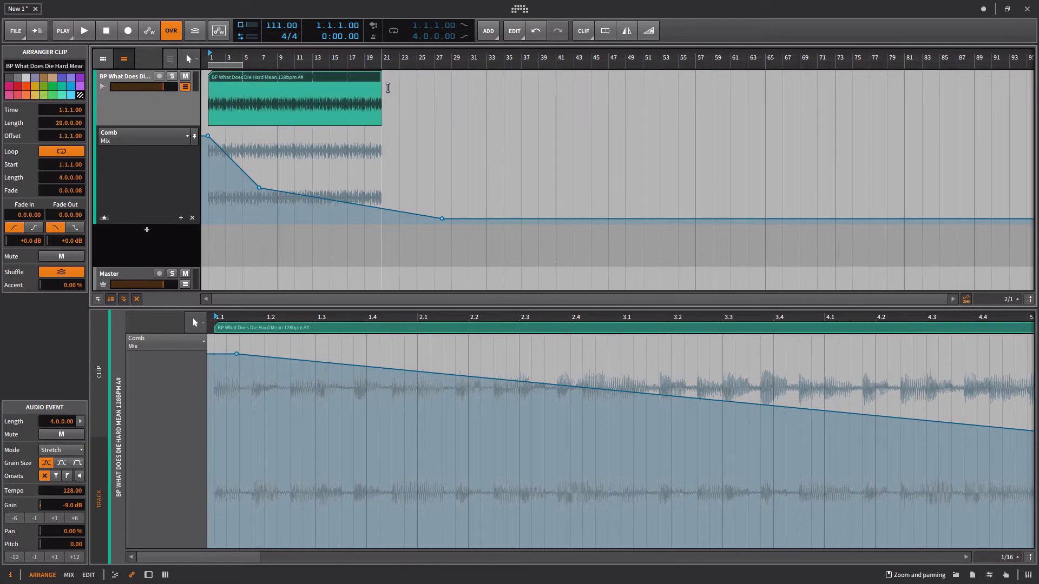
{"action": "left_click", "coordinate": [322, 80]}
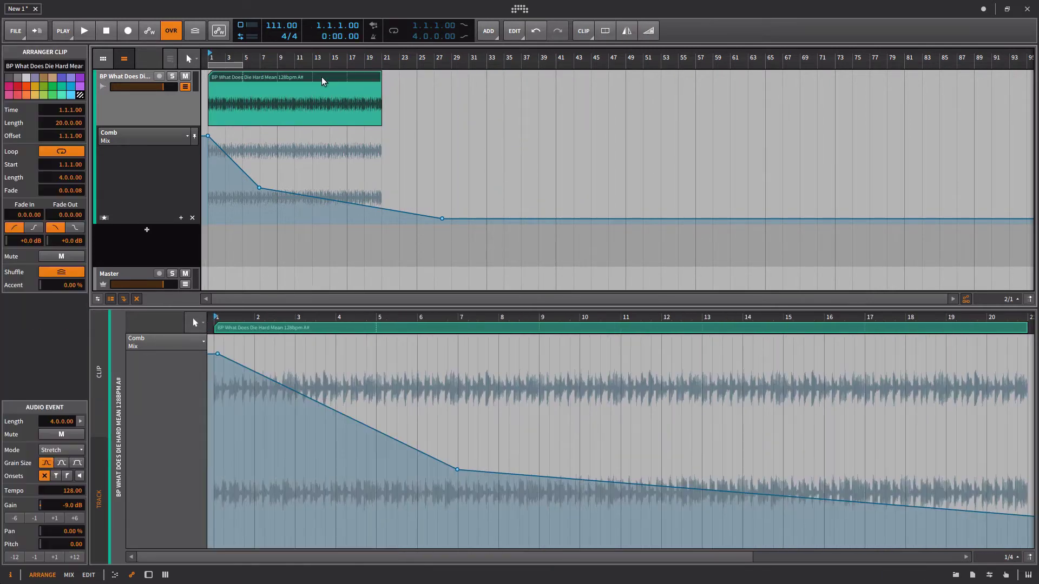
{"action": "left_click_drag", "start_coordinate": [331, 56], "coordinate": [344, 57]}
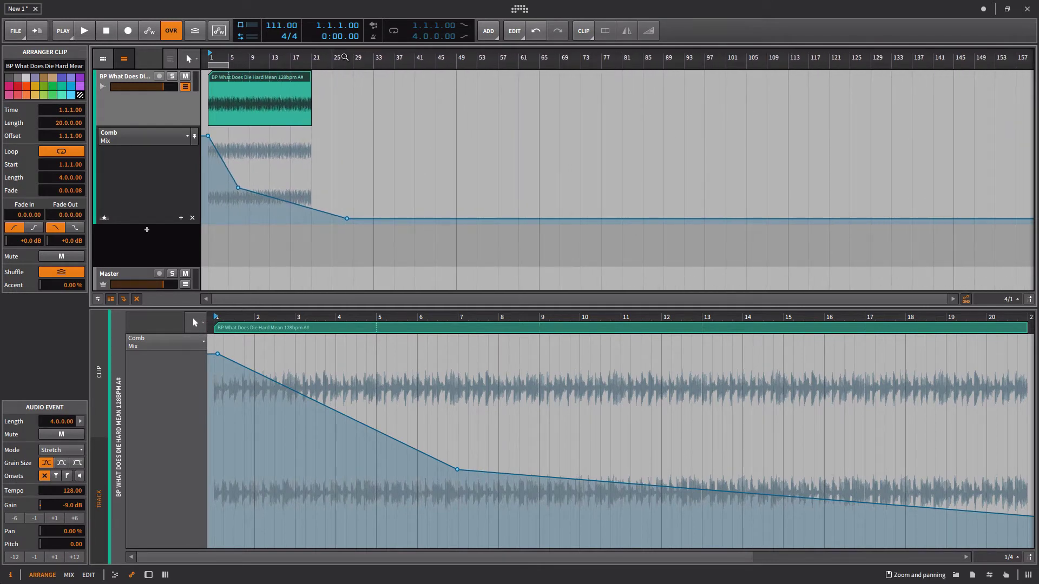
{"action": "left_click", "coordinate": [302, 79]}
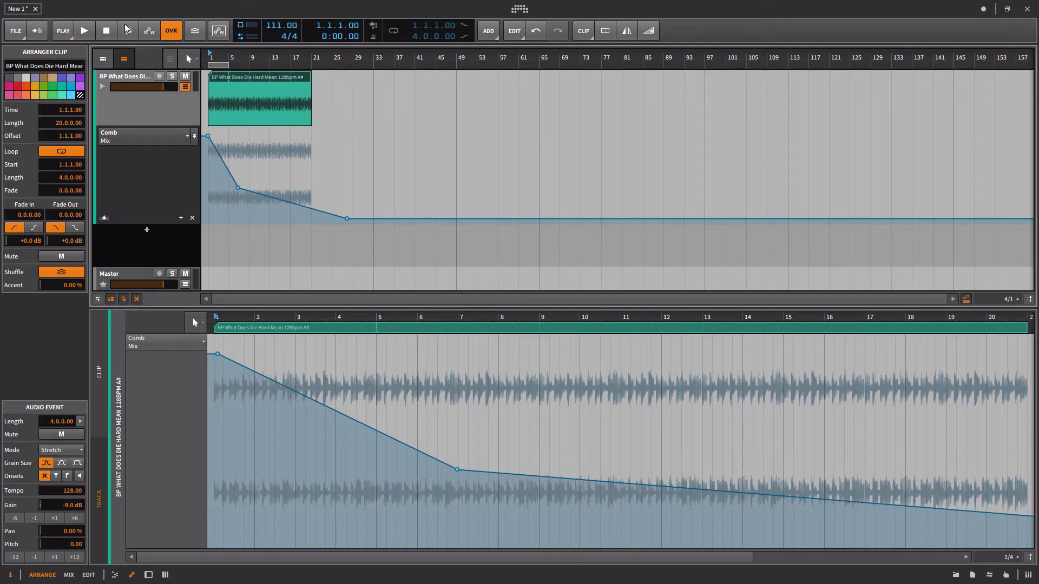
Show the track's Comb device and draw V-shaped Feedback automation from bar 1, through bar 9, to 44.8 % at bar 17
{"action": "left_click", "coordinate": [138, 73]}
{"action": "key", "text": "d"}
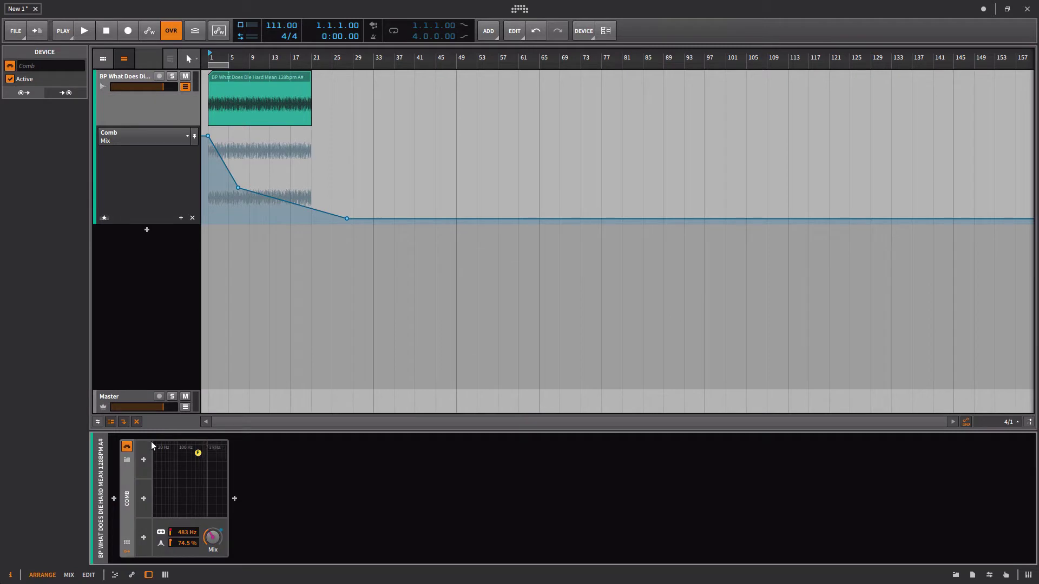
{"action": "left_click", "coordinate": [184, 541]}
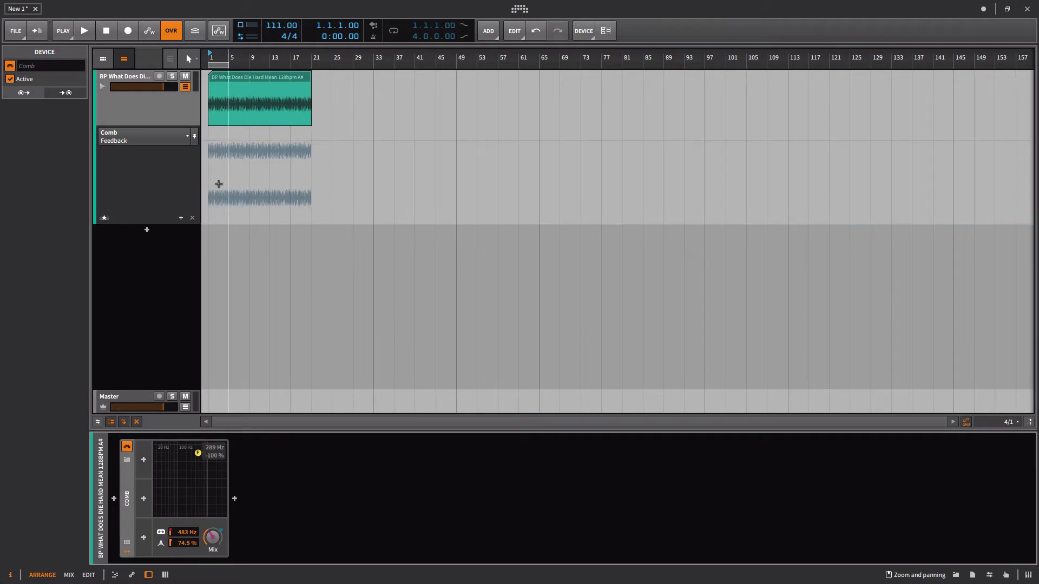
{"action": "left_click_drag", "start_coordinate": [232, 140], "coordinate": [290, 154]}
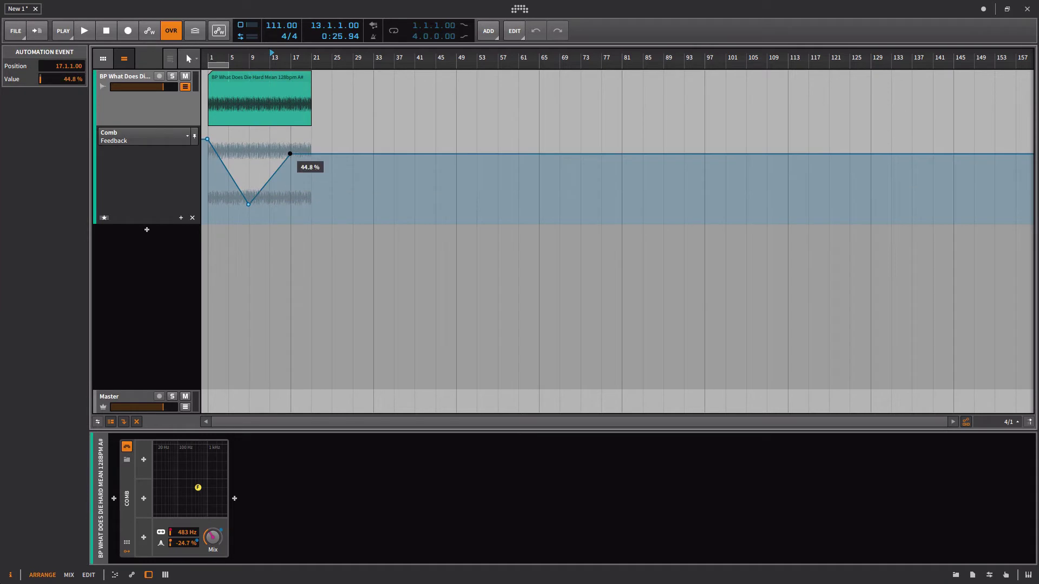
Draw Comb Frequency automation from bar 1, rising to 1.46 kHz at bar 5, dipping at bar 13 and ending at 443 Hz at bar 21
{"action": "left_click", "coordinate": [188, 532]}
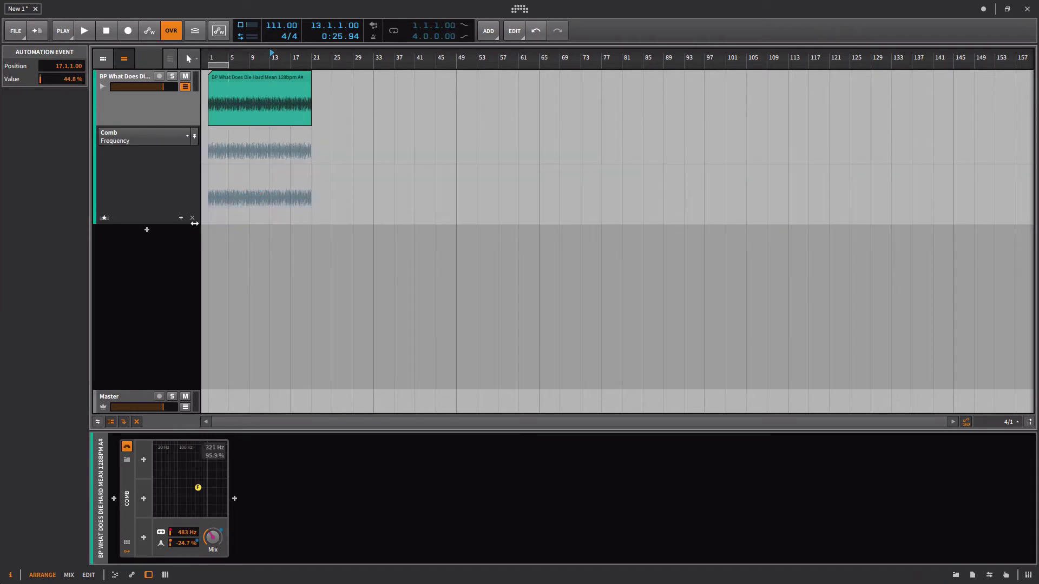
{"action": "left_click", "coordinate": [216, 163]}
{"action": "left_click", "coordinate": [228, 144]}
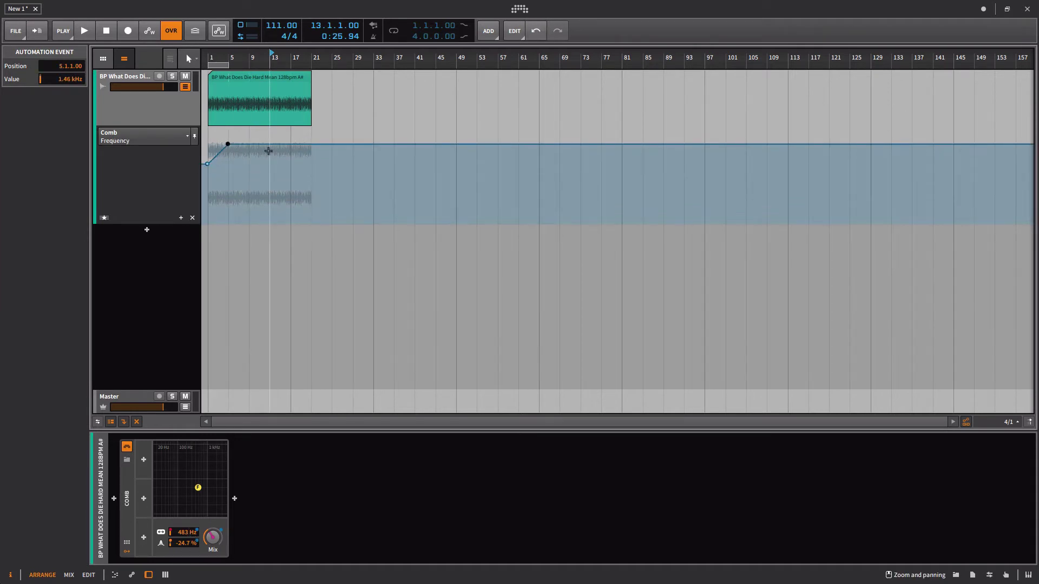
{"action": "left_click", "coordinate": [269, 196]}
{"action": "left_click", "coordinate": [299, 179]}
{"action": "left_click_drag", "start_coordinate": [299, 179], "coordinate": [311, 165]}
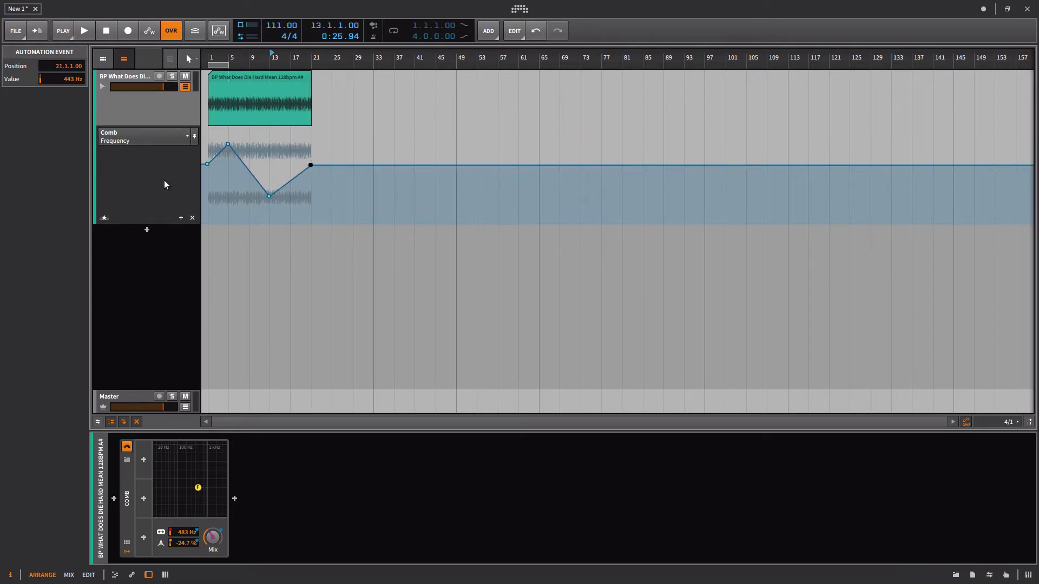
Show the Comb Mix automation in the track's main lane and expand all existing Comb automation into separate lanes below it
{"action": "left_click", "coordinate": [174, 139]}
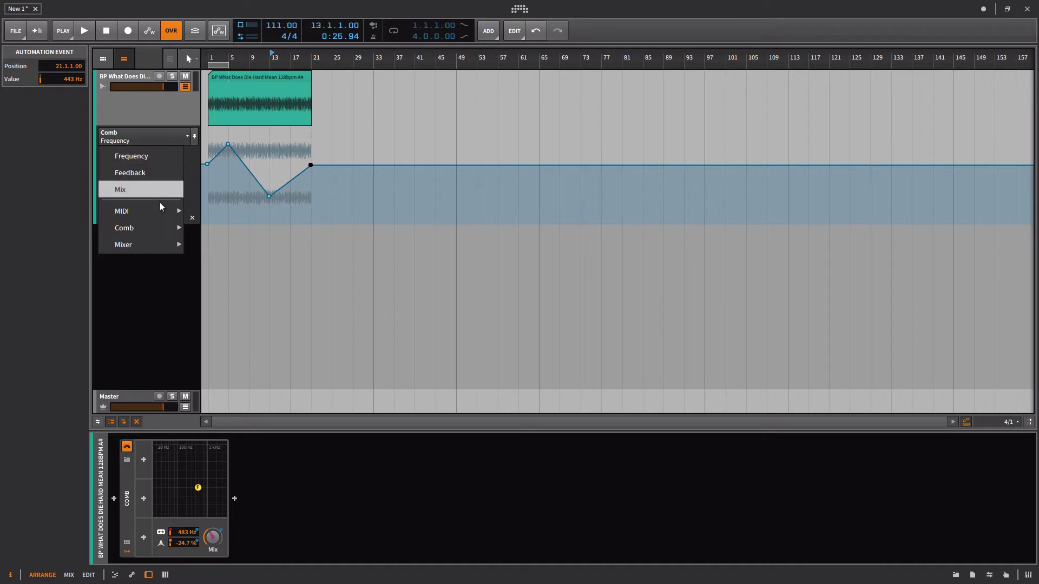
{"action": "left_click", "coordinate": [152, 138]}
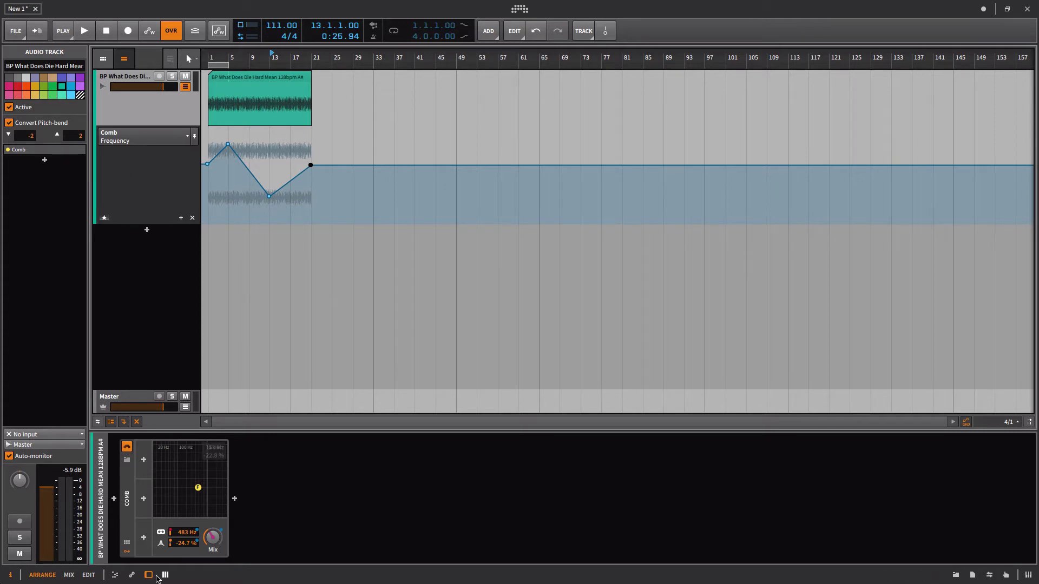
{"action": "left_click", "coordinate": [212, 538]}
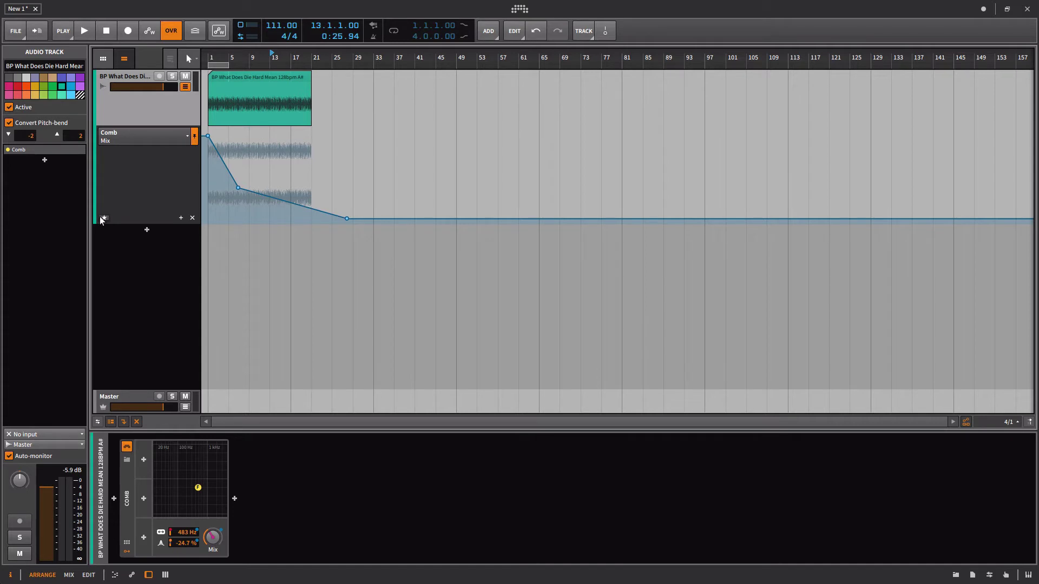
{"action": "left_click", "coordinate": [181, 218]}
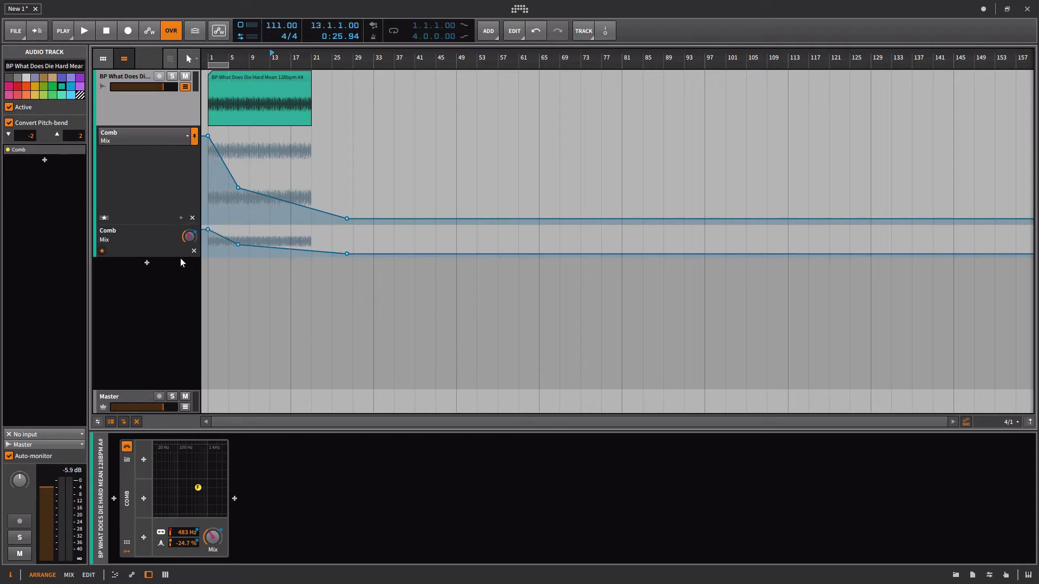
{"action": "left_click", "coordinate": [104, 218]}
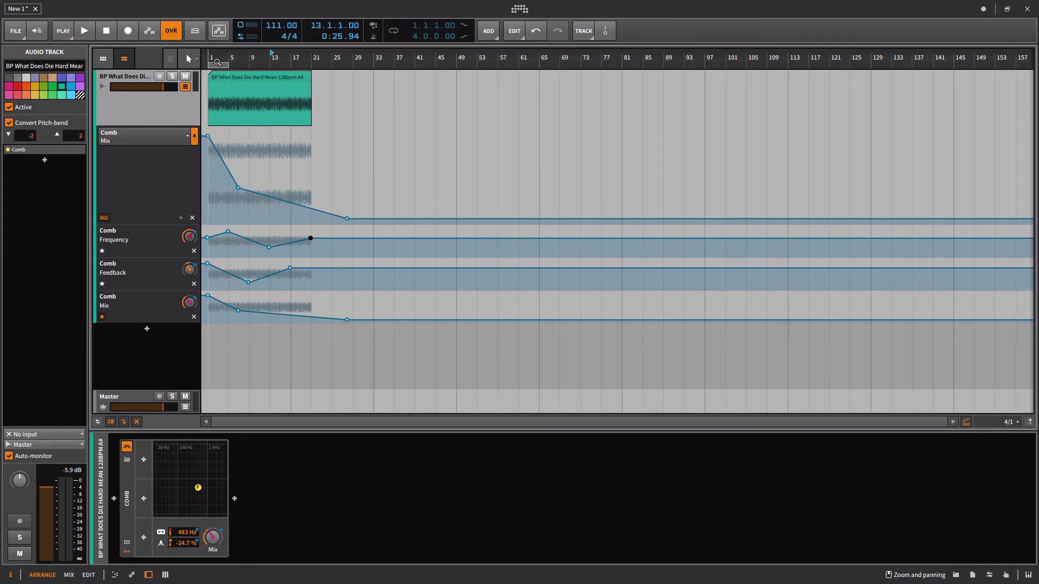
Play from bar 1 and add a -100 % point near bar 3 to the track's Comb Feedback automation
{"action": "scroll", "coordinate": [221, 58], "scroll_direction": "up", "scroll_amount": 3}
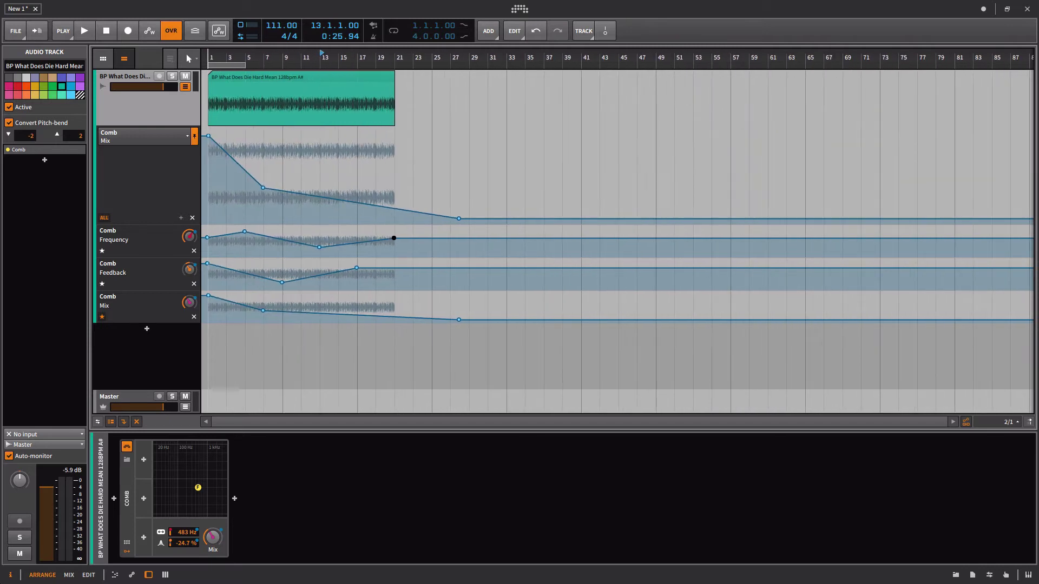
{"action": "left_click_drag", "start_coordinate": [131, 222], "coordinate": [156, 207]}
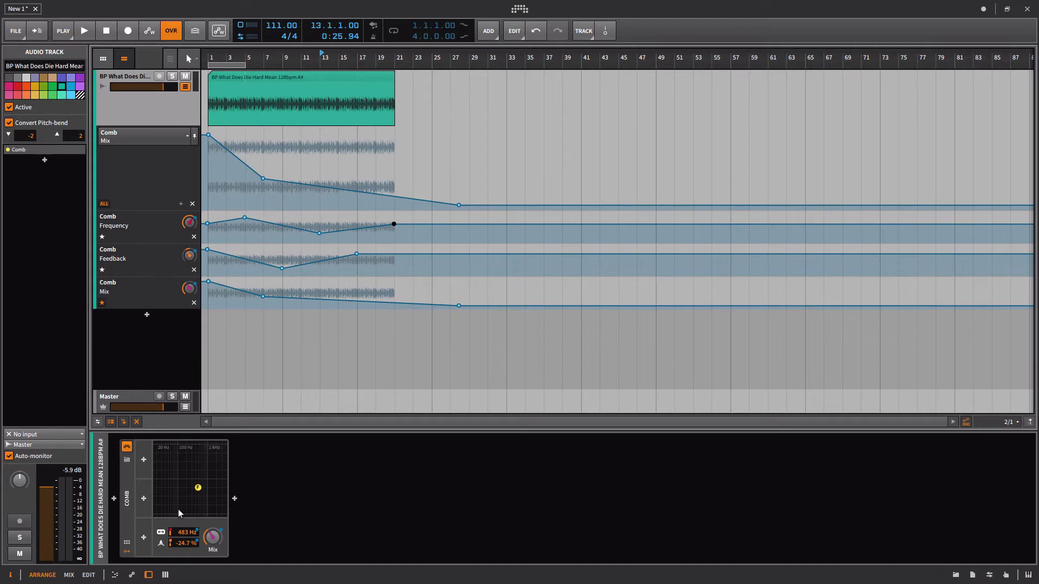
{"action": "left_click", "coordinate": [190, 545]}
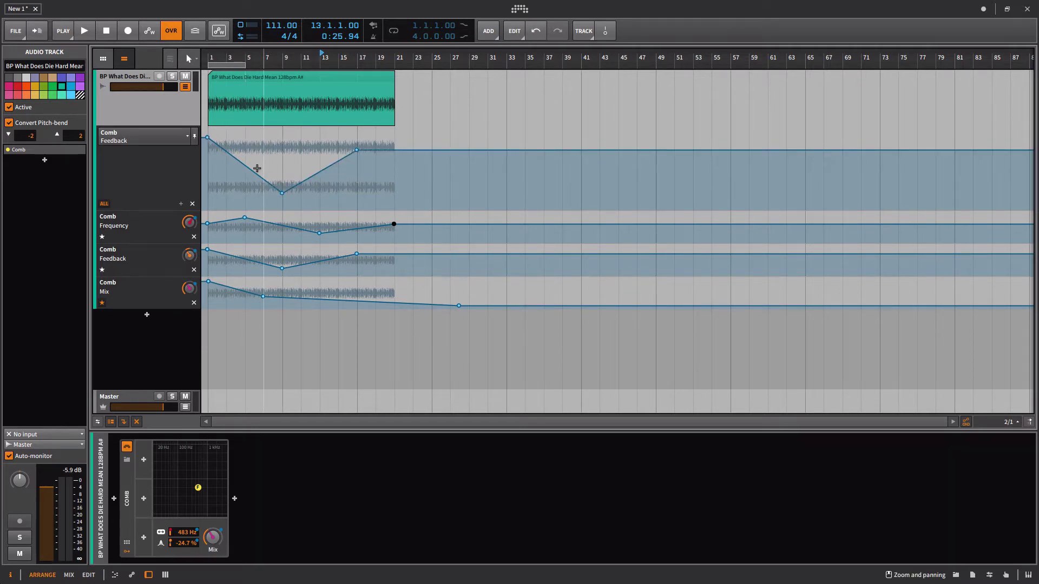
{"action": "key", "text": "space"}
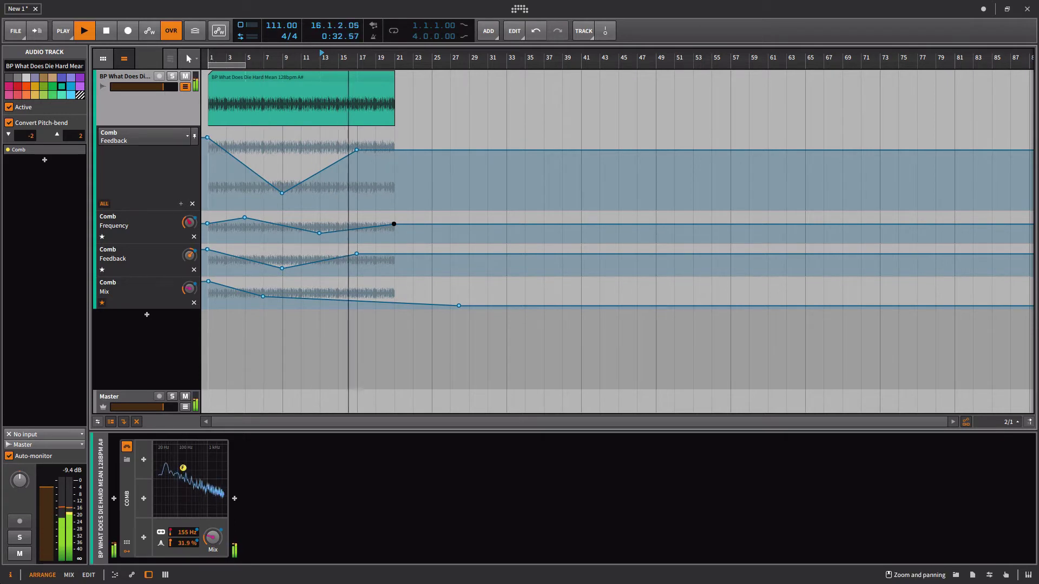
{"action": "left_click", "coordinate": [211, 56]}
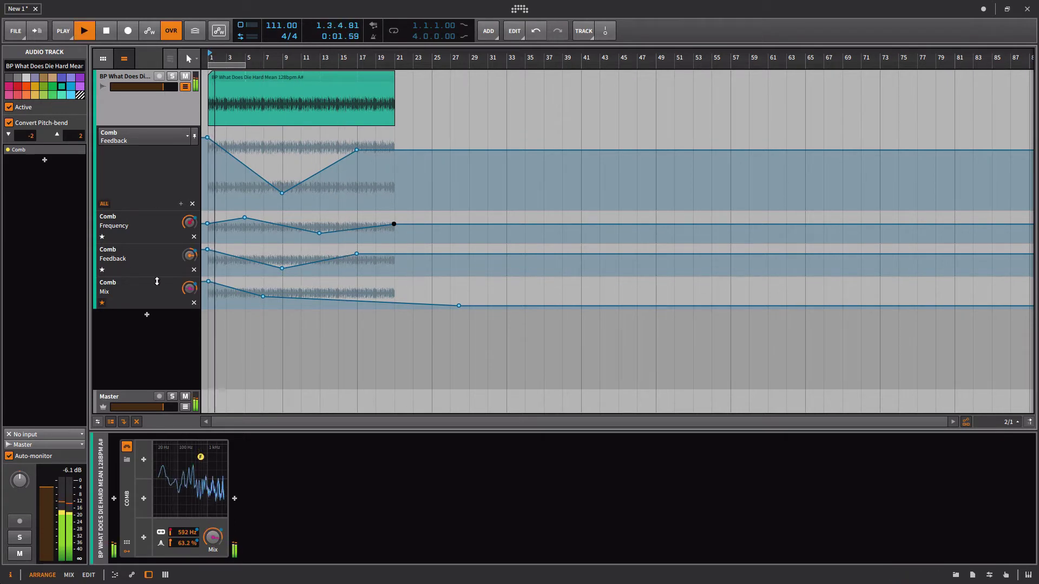
{"action": "left_click_drag", "start_coordinate": [225, 151], "coordinate": [225, 207]}
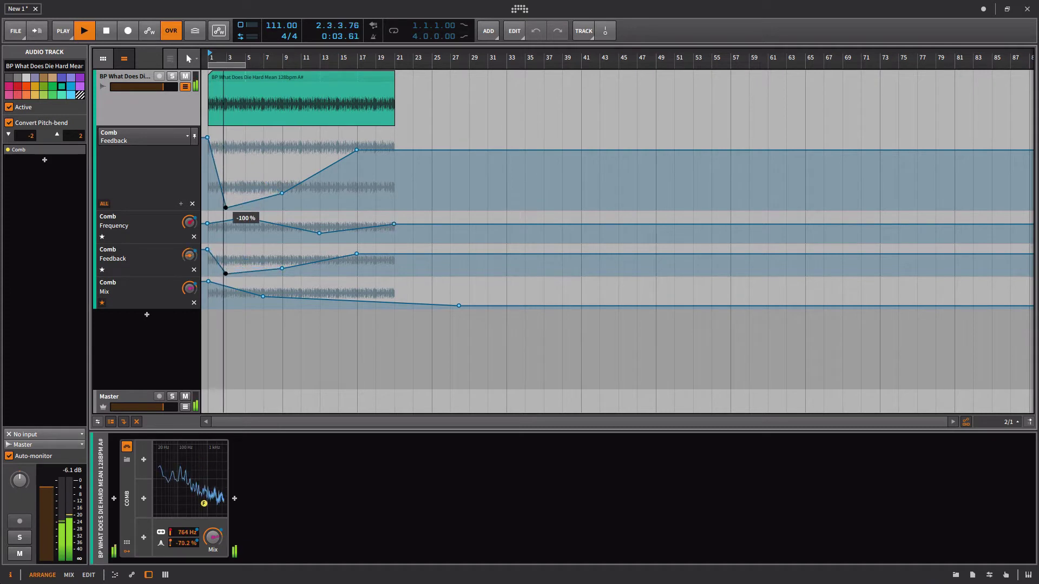
{"action": "key", "text": "space"}
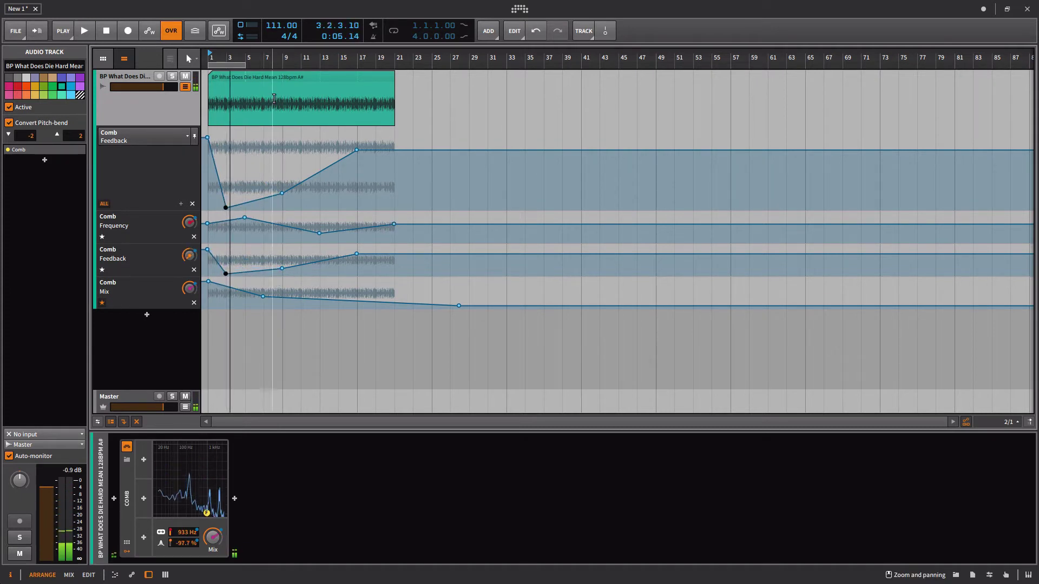
Delete the track's Comb device and open the arranger clip's own automation in the detail editor
{"action": "left_click", "coordinate": [131, 491]}
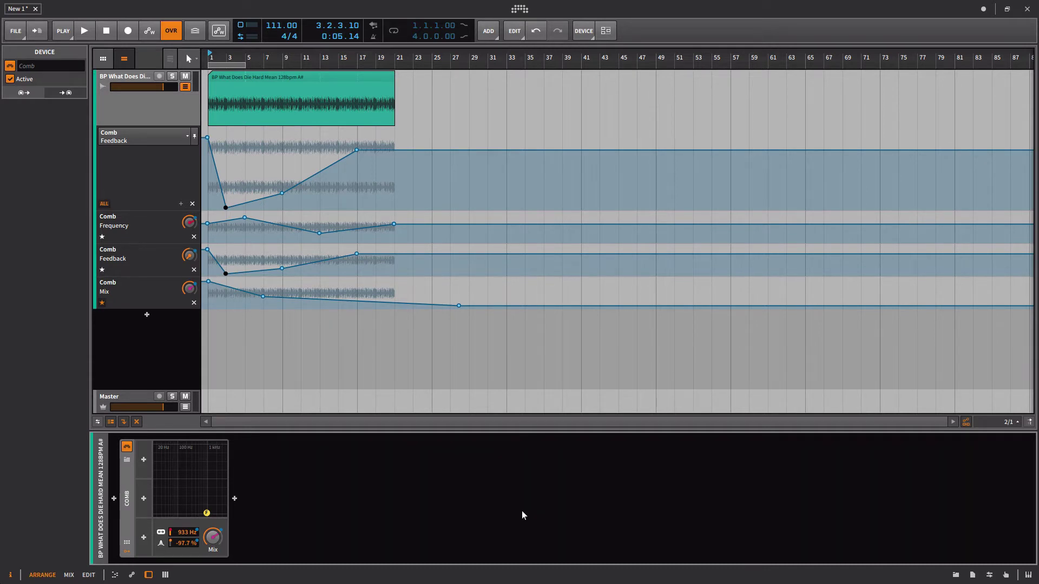
{"action": "key", "text": "Delete"}
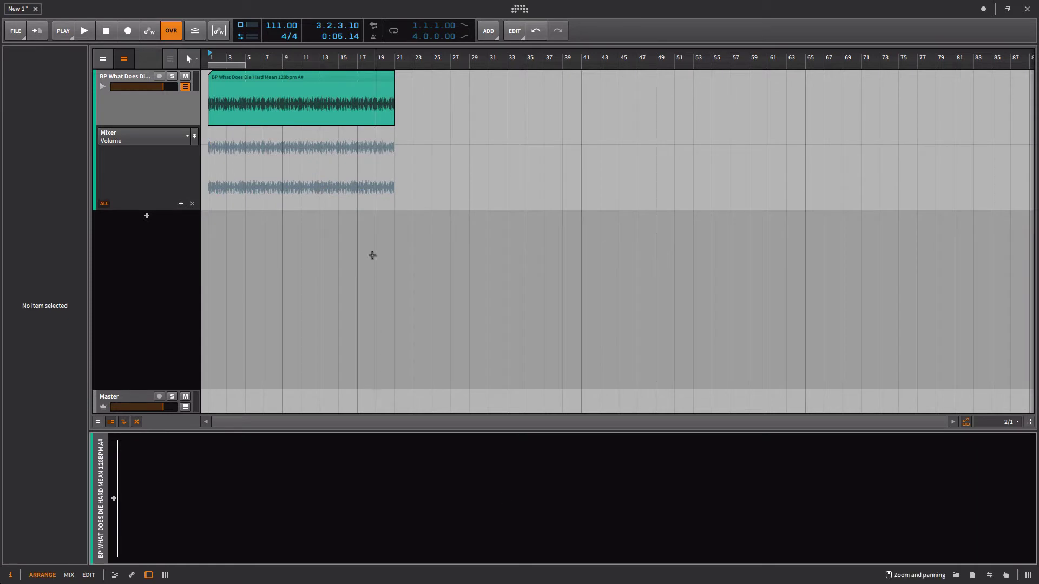
{"action": "double_click", "coordinate": [263, 80]}
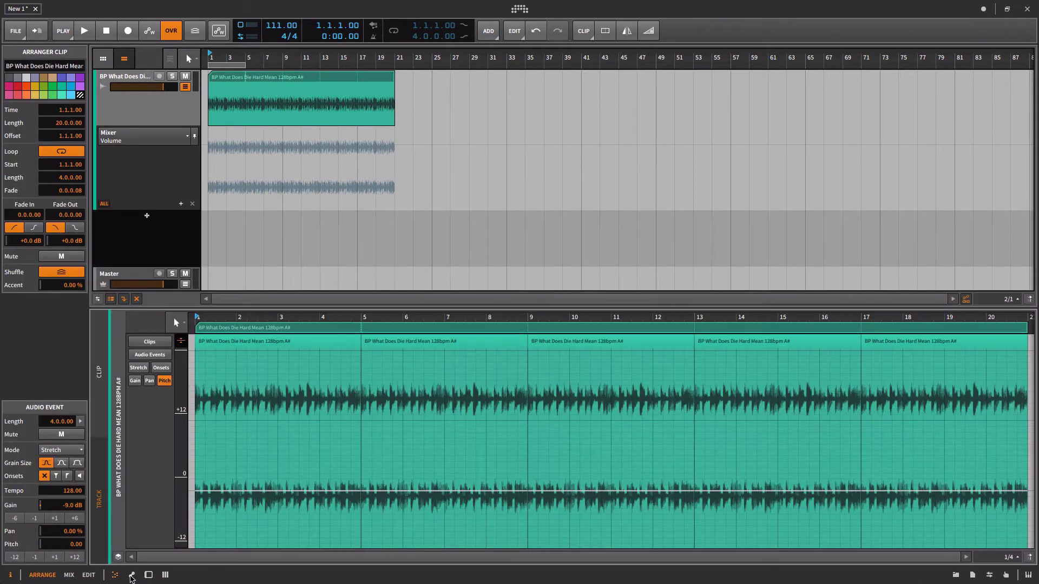
{"action": "left_click", "coordinate": [132, 576]}
{"action": "left_click", "coordinate": [131, 576]}
{"action": "left_click", "coordinate": [131, 575]}
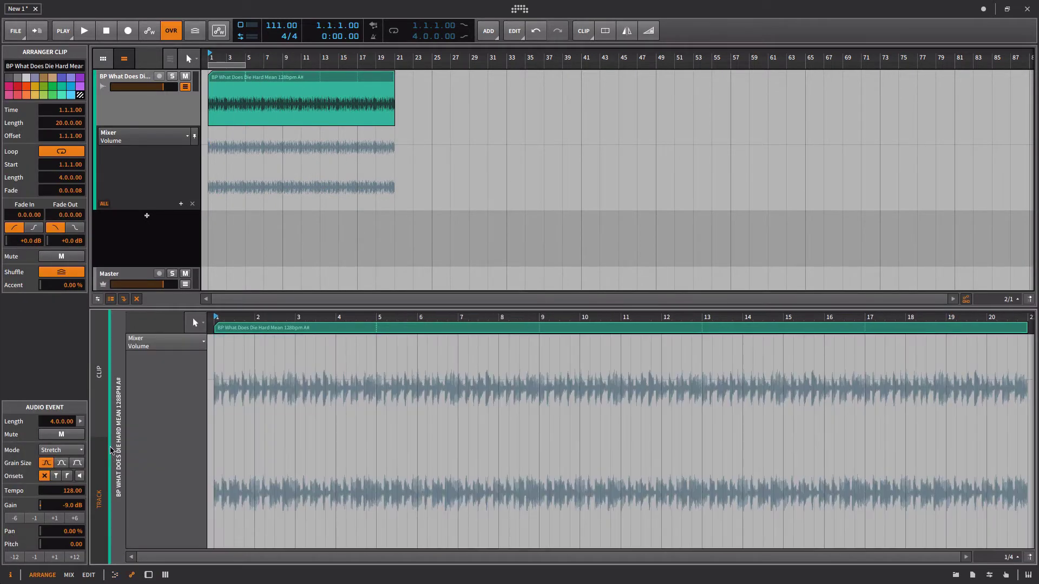
{"action": "left_click", "coordinate": [110, 451]}
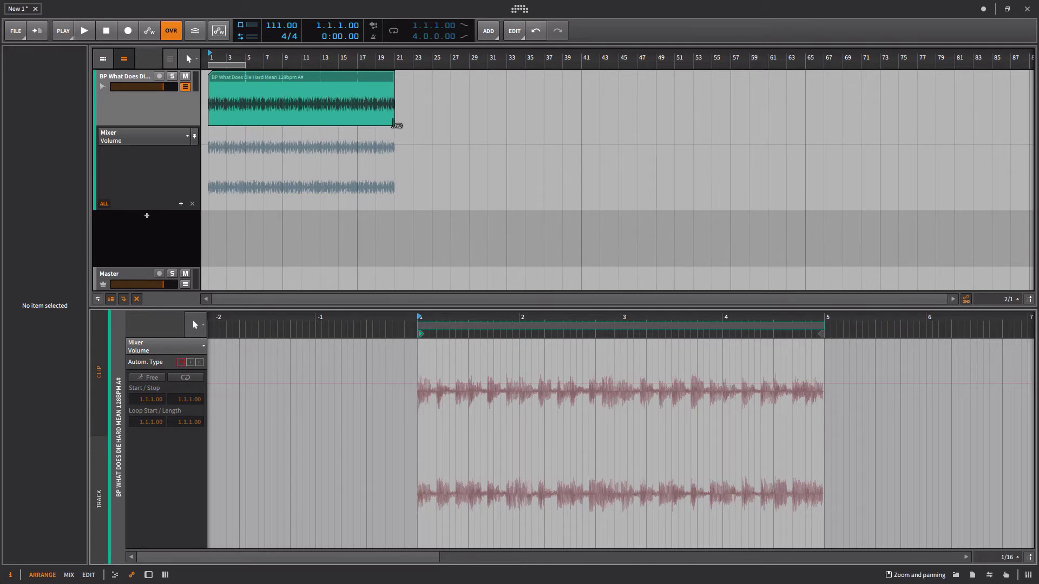
Extend the looped arranger clip to 24 bars and briefly check the clip in the Edit view before returning to the arrangement
{"action": "left_click_drag", "start_coordinate": [396, 125], "coordinate": [431, 128]}
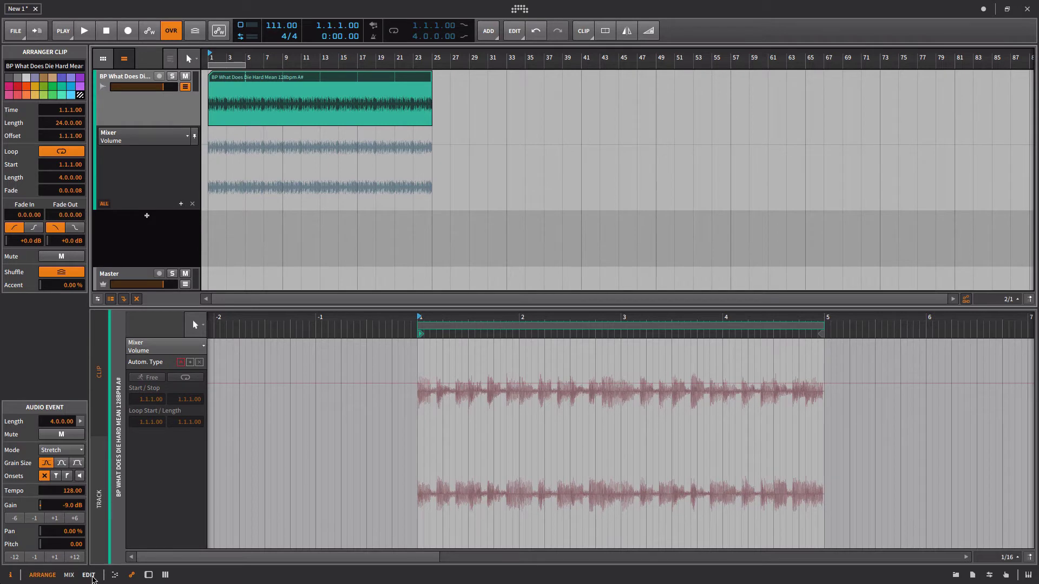
{"action": "left_click", "coordinate": [88, 575]}
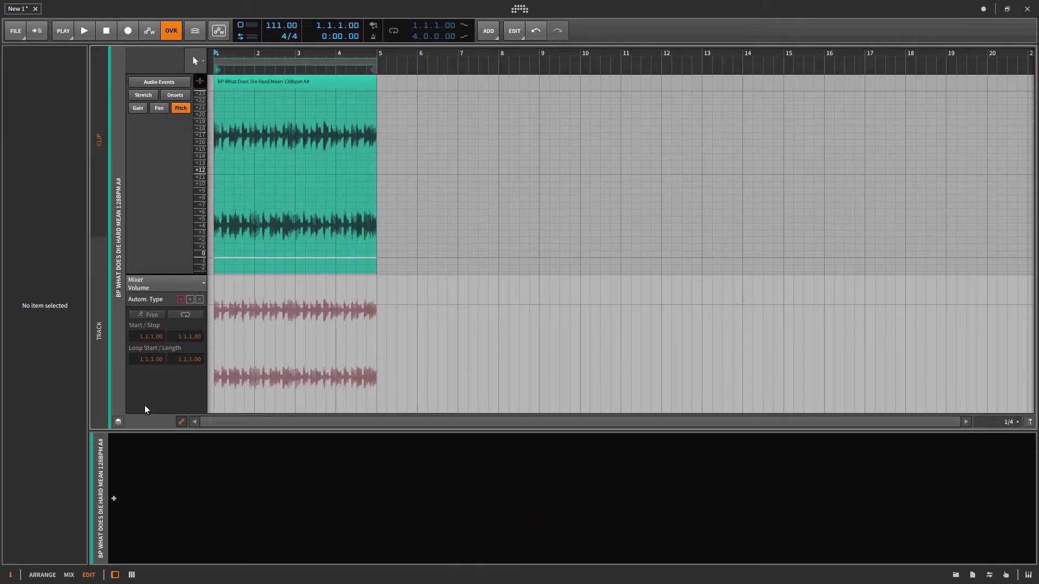
{"action": "left_click", "coordinate": [48, 577]}
Search for and add a Comb device to the audio track's device chain
{"action": "double_click", "coordinate": [135, 79]}
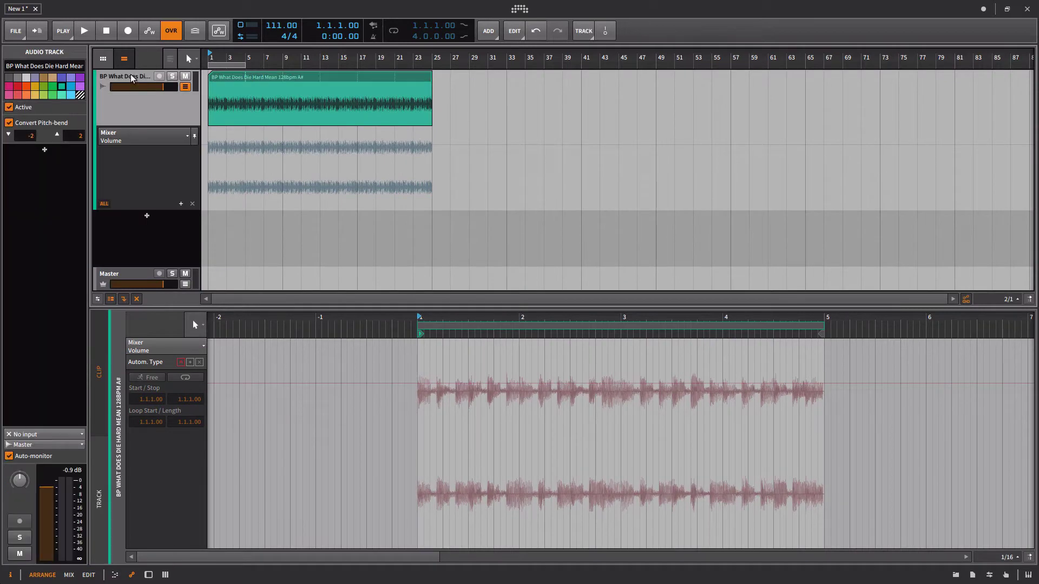
{"action": "left_click", "coordinate": [114, 499]}
{"action": "type", "text": "c"}
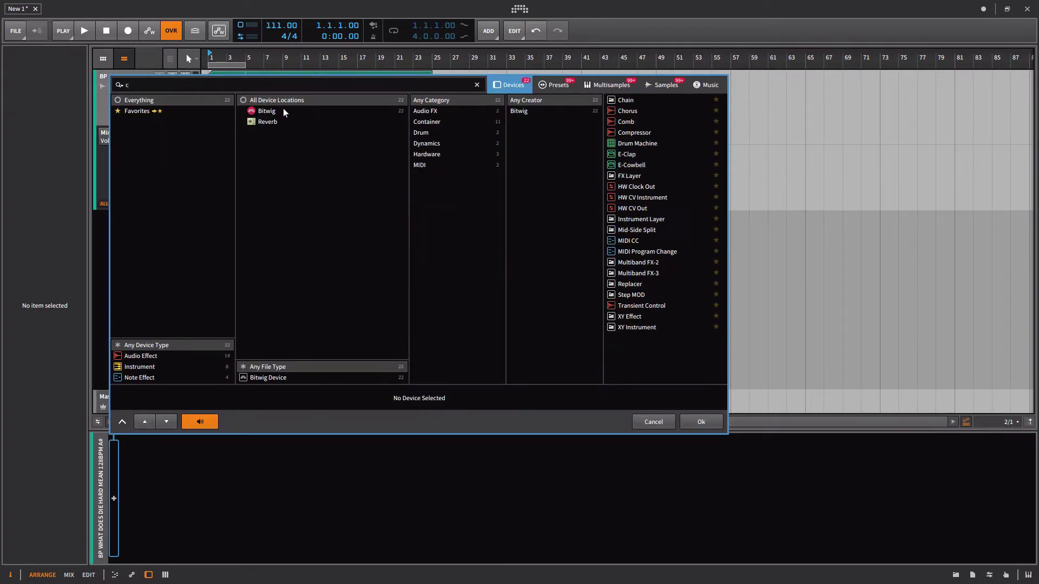
{"action": "type", "text": "omb"}
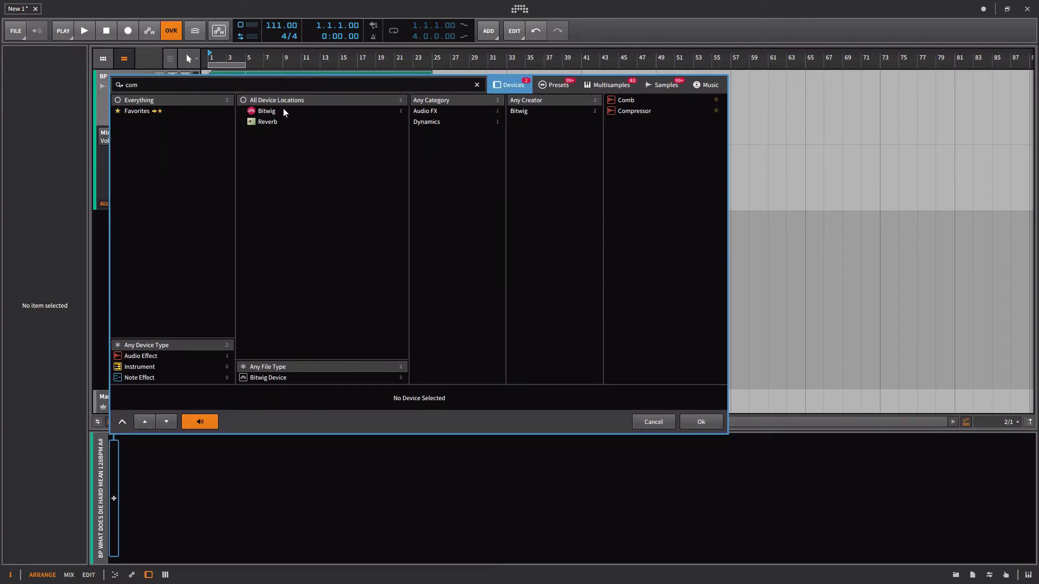
{"action": "left_click", "coordinate": [671, 101]}
{"action": "left_click", "coordinate": [696, 424]}
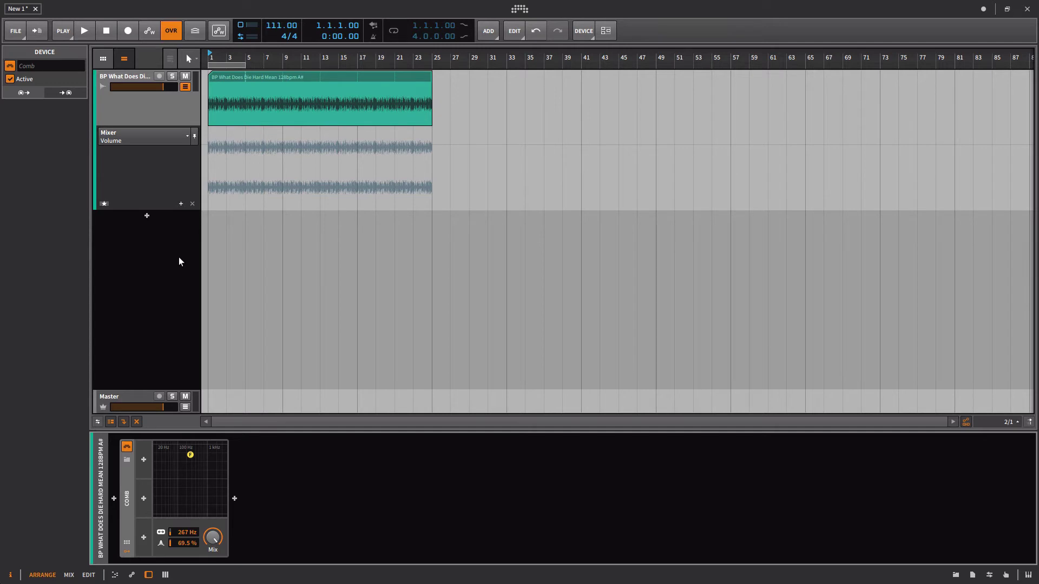
Enlarge the arranger area, select Comb Mix as the clip automation's parameter and start playback
{"action": "left_click", "coordinate": [132, 575]}
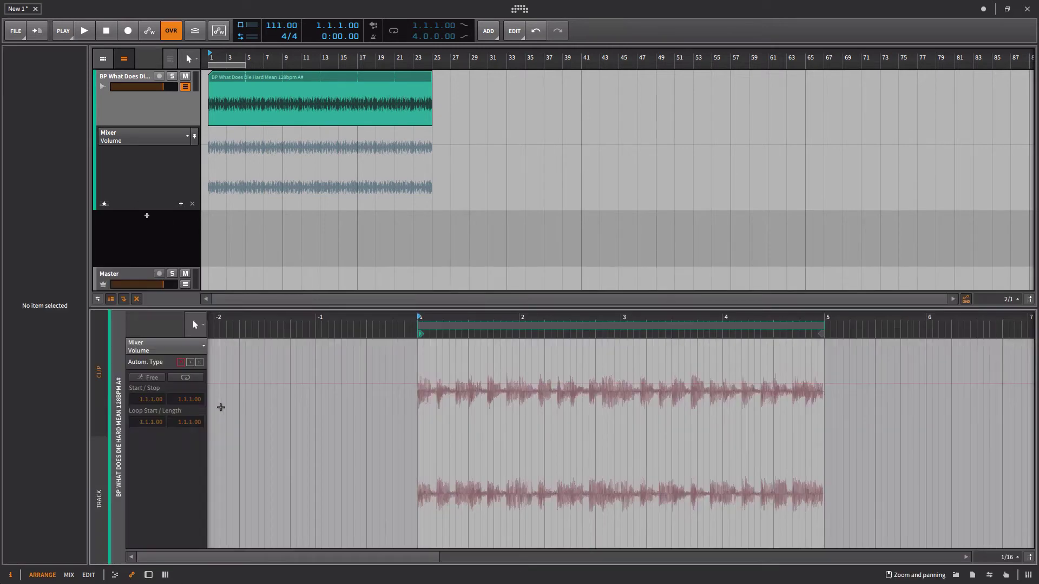
{"action": "left_click_drag", "start_coordinate": [252, 306], "coordinate": [251, 337]}
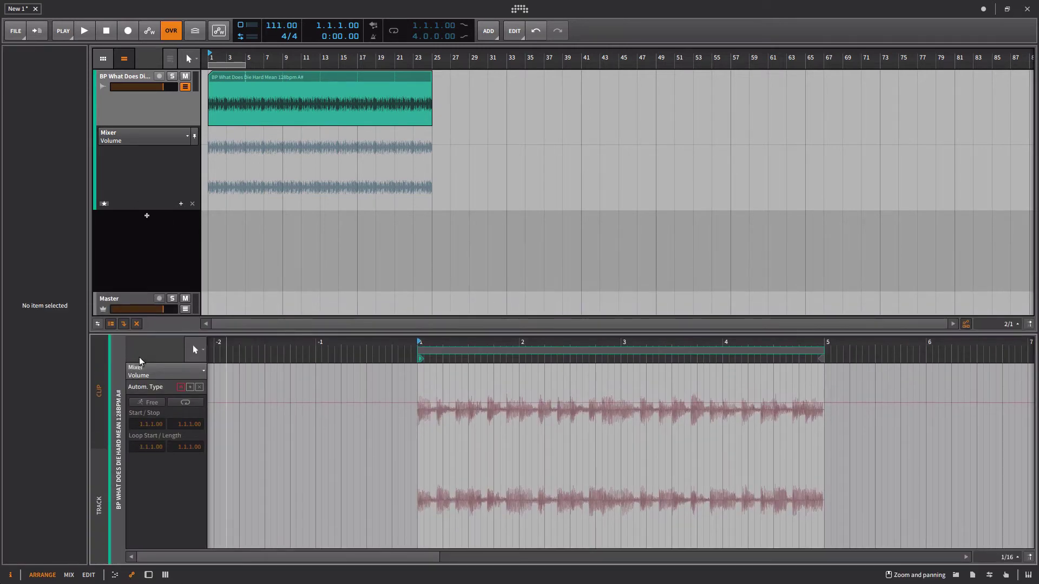
{"action": "left_click", "coordinate": [106, 83]}
{"action": "key", "text": "d"}
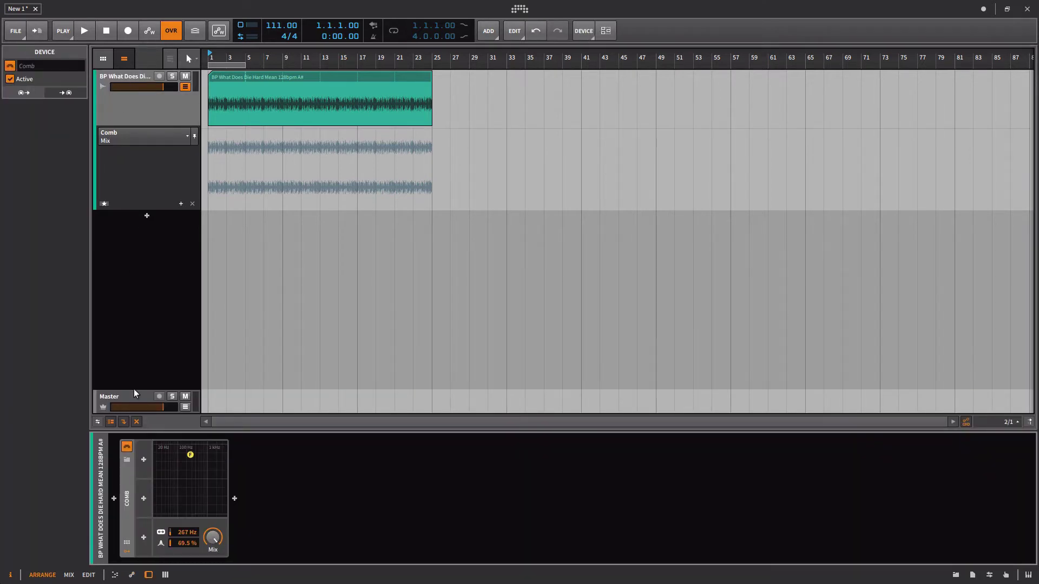
{"action": "left_click", "coordinate": [133, 575]}
{"action": "key", "text": "space"}
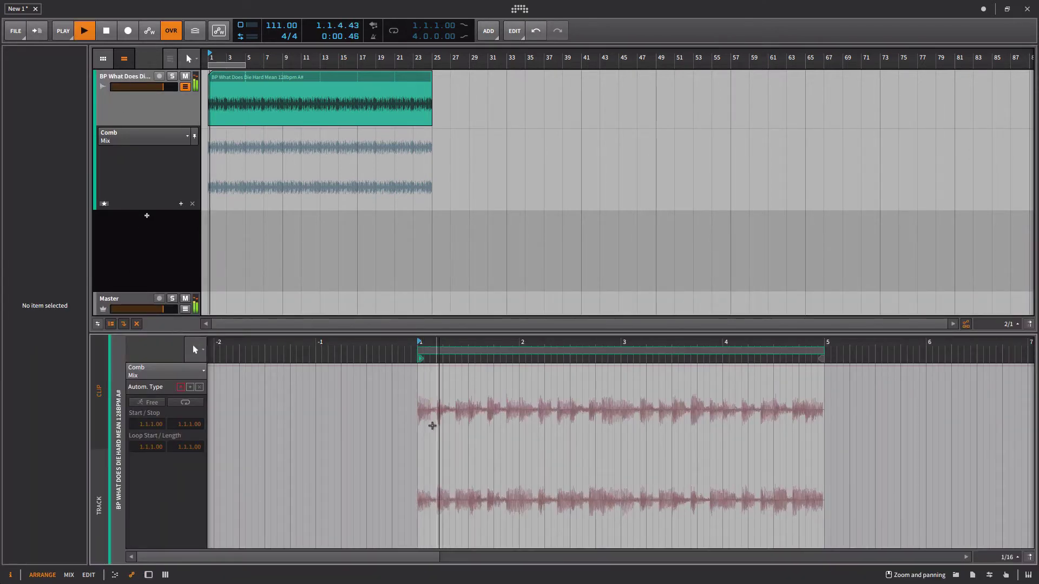
Draw zigzag Comb Mix clip automation from 100 % near the clip start, through 48.2 % at 1.4.4 and 66.7 % at 2.4.3, to 72.8 % at 4.3.3
{"action": "left_click", "coordinate": [424, 385]}
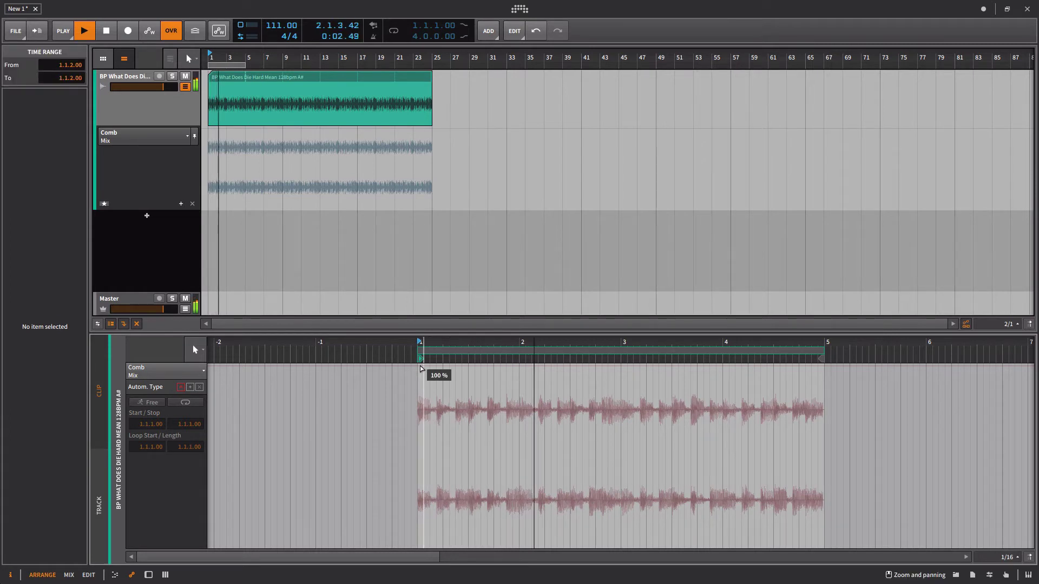
{"action": "left_click", "coordinate": [424, 367]}
{"action": "left_click_drag", "start_coordinate": [511, 368], "coordinate": [512, 459]}
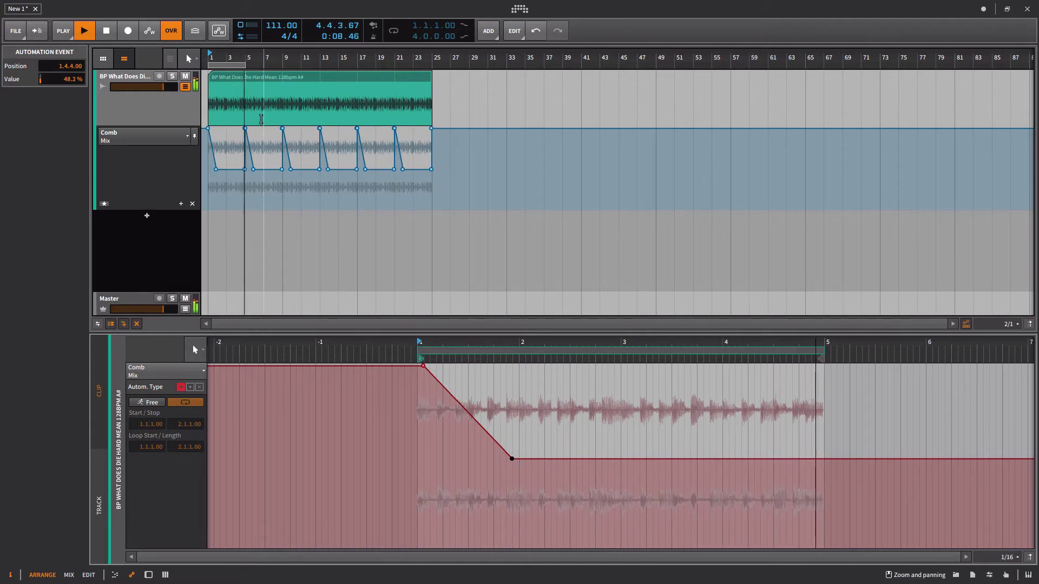
{"action": "left_click_drag", "start_coordinate": [550, 459], "coordinate": [607, 428]}
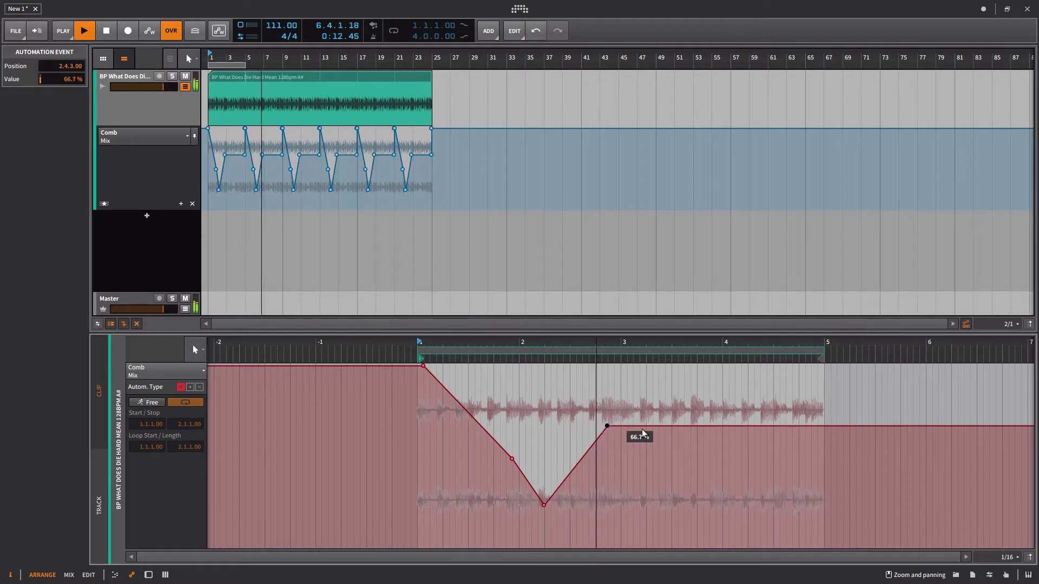
{"action": "left_click_drag", "start_coordinate": [690, 429], "coordinate": [691, 464]}
{"action": "left_click", "coordinate": [771, 432]}
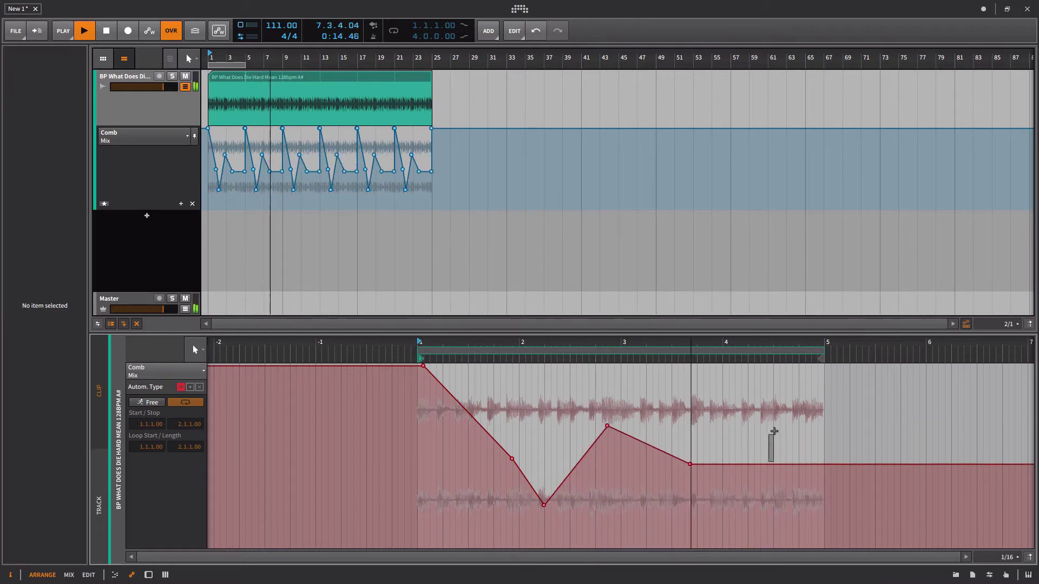
{"action": "left_click_drag", "start_coordinate": [778, 465], "coordinate": [785, 414]}
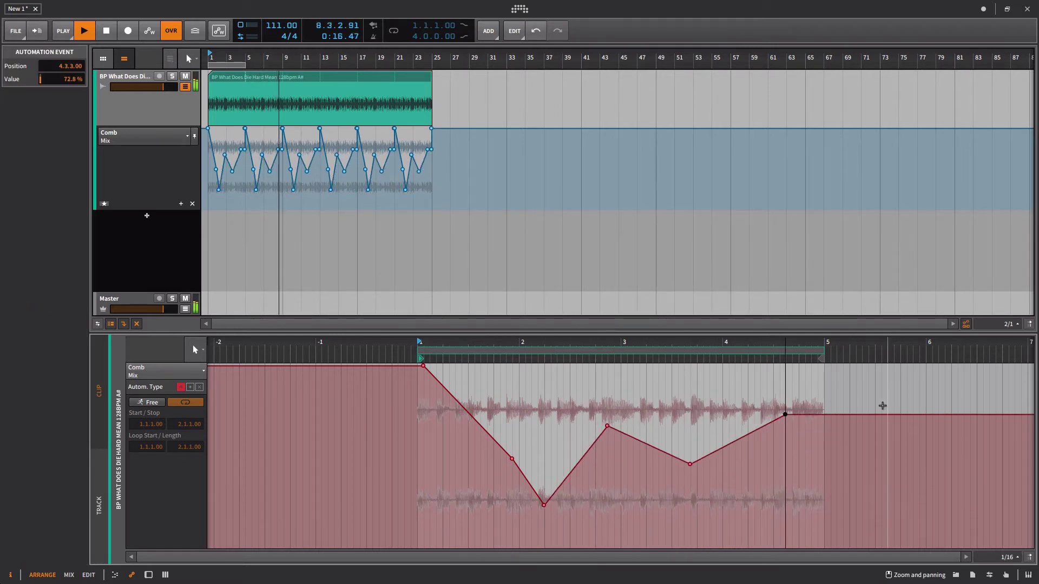
Continue the Mix curve past bar 5 through 18.4 % at 5.4.2 and 91.4 % at 6.2.3 to 44.7 % at 7.3.2, and set it to Free
{"action": "left_click_drag", "start_coordinate": [887, 415], "coordinate": [907, 513]}
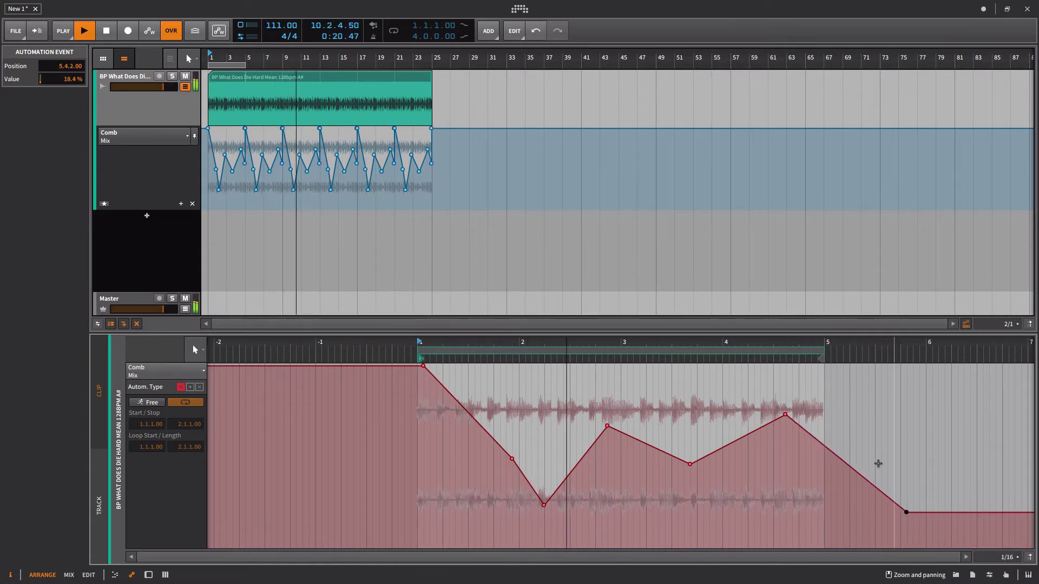
{"action": "scroll", "coordinate": [875, 470], "scroll_direction": "right", "scroll_amount": 3}
{"action": "left_click_drag", "start_coordinate": [831, 512], "coordinate": [842, 411]}
{"action": "left_click_drag", "start_coordinate": [801, 444], "coordinate": [779, 381]}
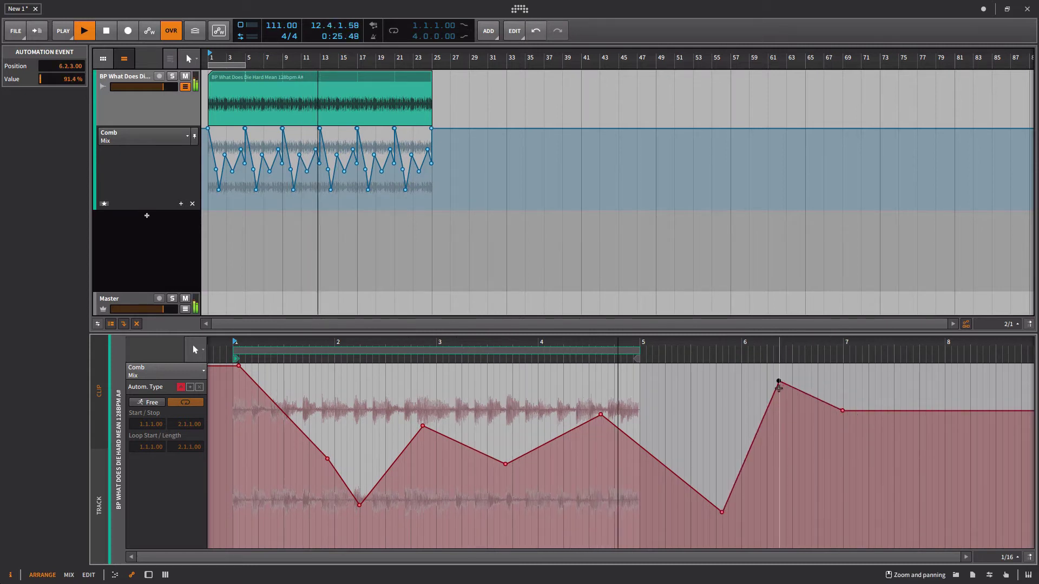
{"action": "left_click", "coordinate": [906, 417]}
{"action": "left_click_drag", "start_coordinate": [907, 417], "coordinate": [900, 466]}
{"action": "left_click", "coordinate": [152, 403]}
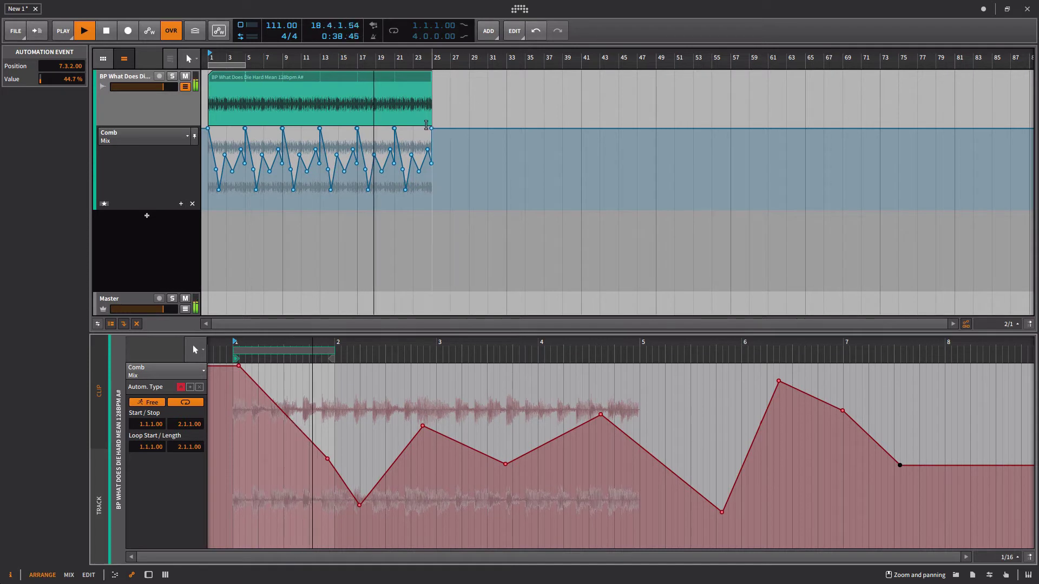
Set the free-running Mix automation's loop length to 7.1.1.00 and its stop to 7.3.2.00, and extend the looped audio clip to 32 bars
{"action": "left_click_drag", "start_coordinate": [431, 121], "coordinate": [469, 129]}
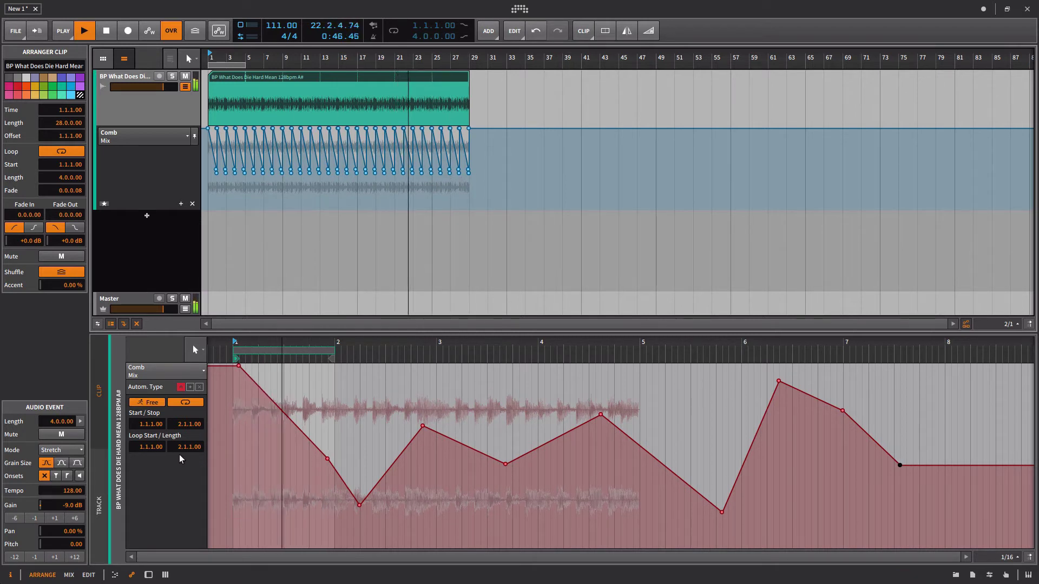
{"action": "left_click_drag", "start_coordinate": [179, 453], "coordinate": [178, 433]}
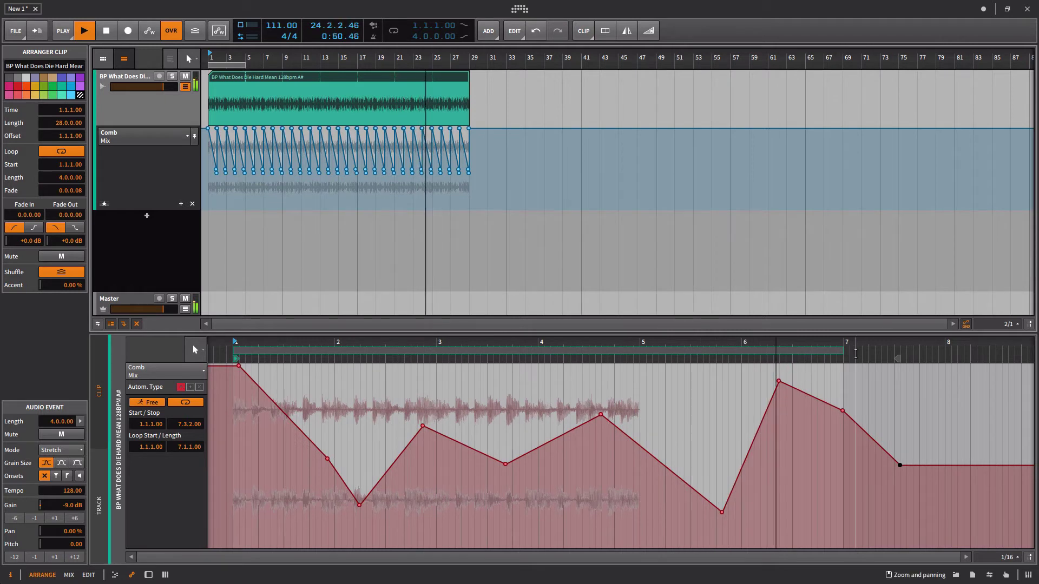
{"action": "left_click_drag", "start_coordinate": [470, 129], "coordinate": [507, 130]}
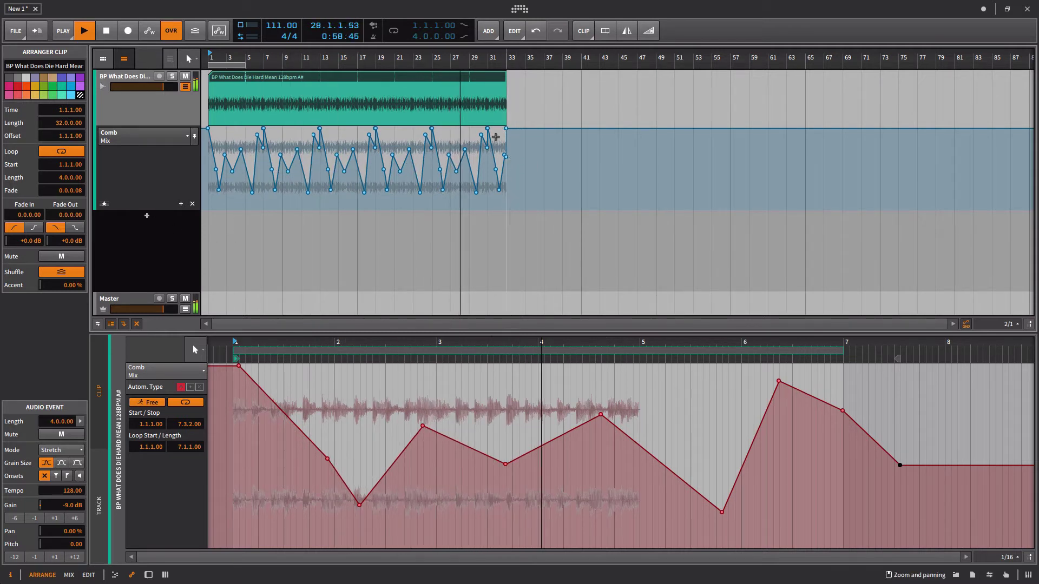
{"action": "scroll", "coordinate": [468, 61], "scroll_direction": "up", "scroll_amount": 6}
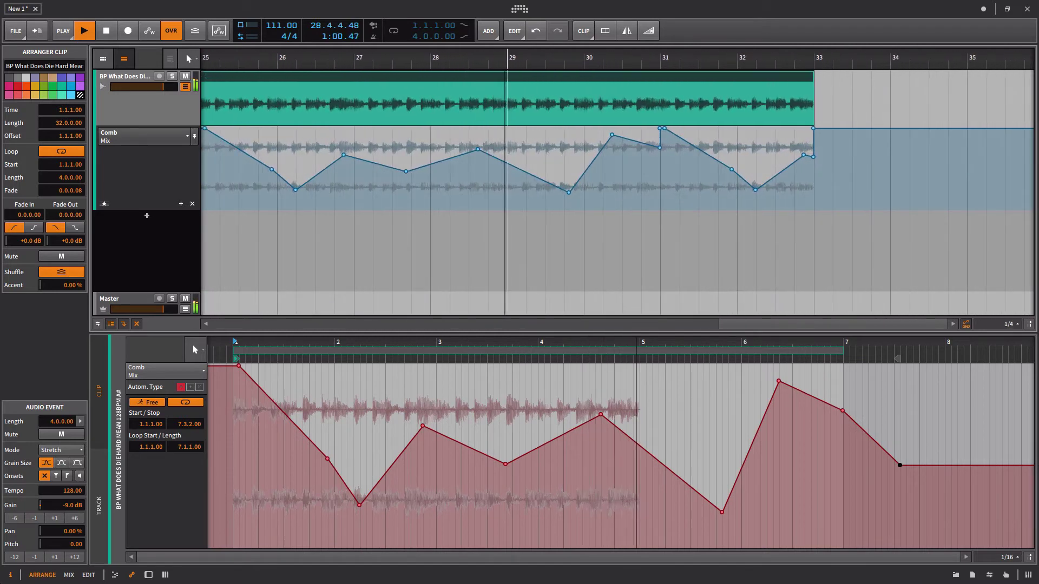
{"action": "scroll", "coordinate": [505, 57], "scroll_direction": "down", "scroll_amount": 4}
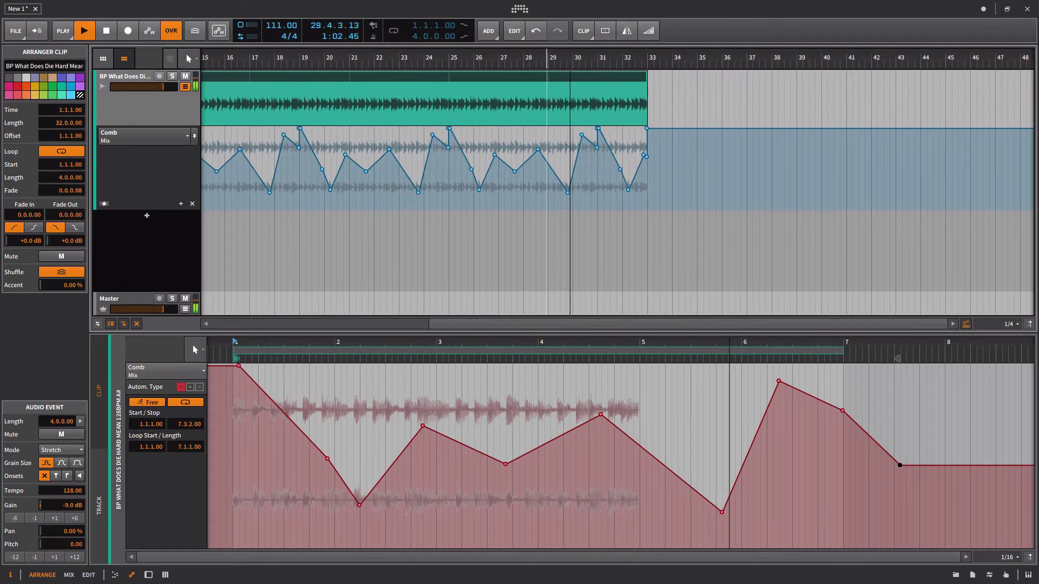
{"action": "scroll", "coordinate": [305, 88], "scroll_direction": "down", "scroll_amount": 3}
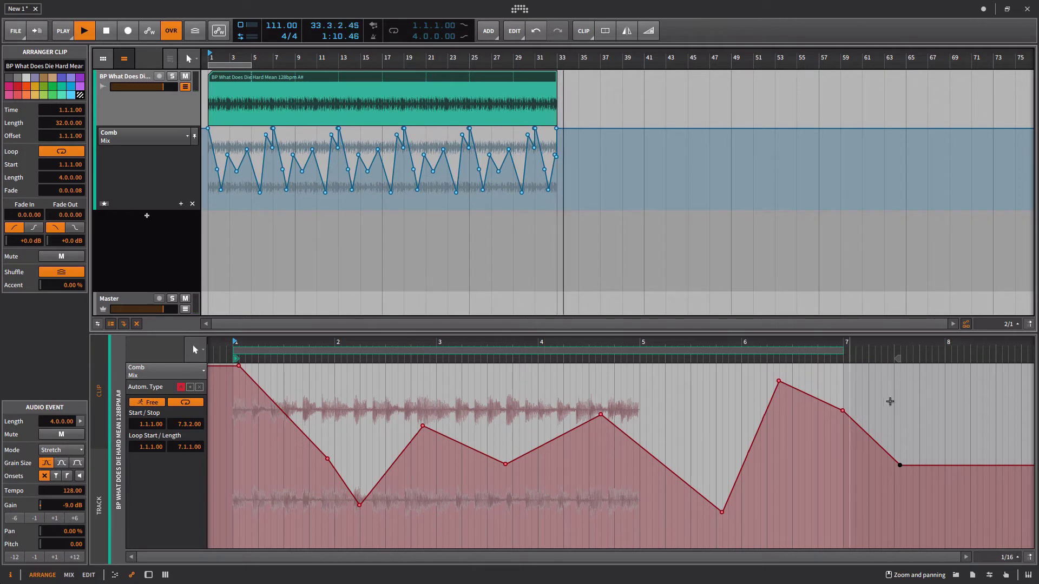
Move the Mix automation's stop marker to 7.1.1.00, restart playback from bar 7 and extend the audio clip to 36 bars
{"action": "left_click", "coordinate": [898, 364]}
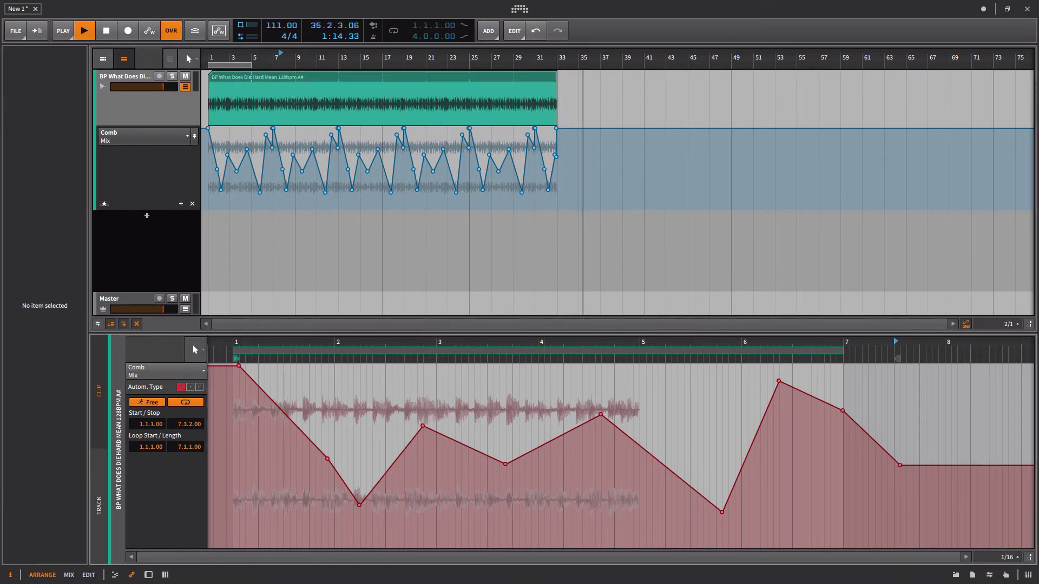
{"action": "left_click_drag", "start_coordinate": [898, 359], "coordinate": [843, 358]}
{"action": "key", "text": "space"}
{"action": "key", "text": "space"}
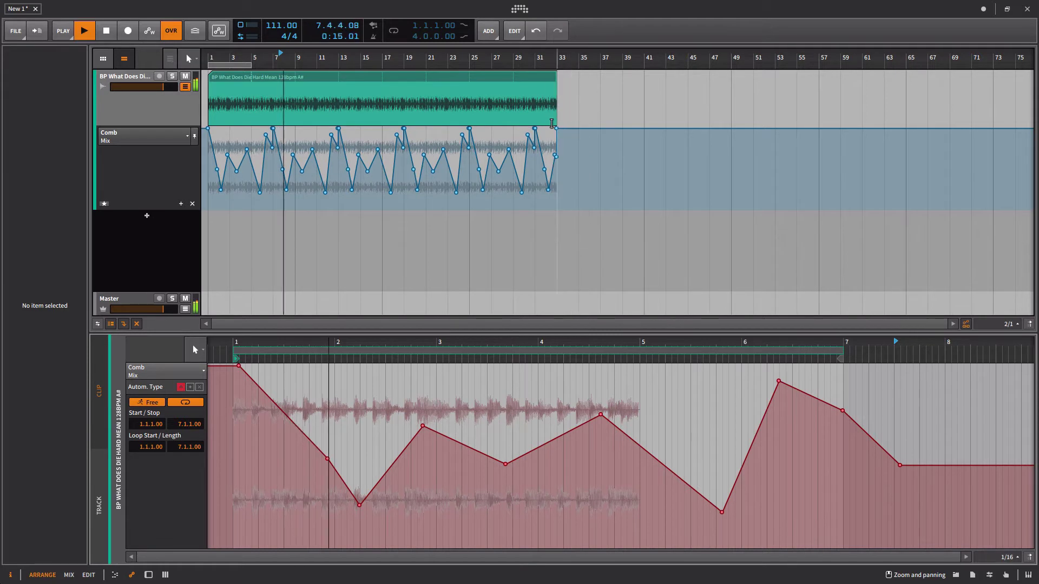
{"action": "left_click_drag", "start_coordinate": [552, 124], "coordinate": [615, 127]}
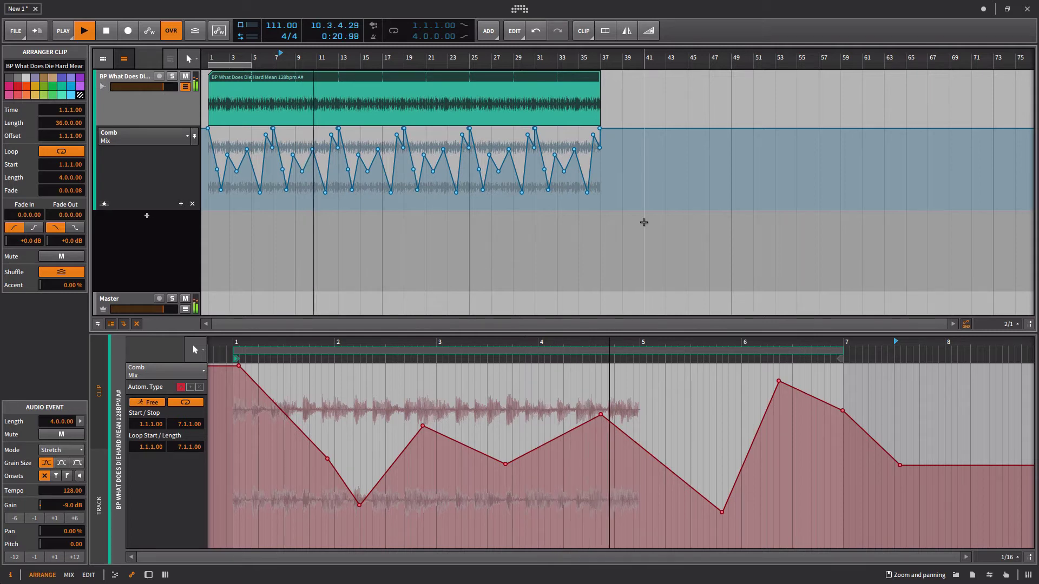
Switch the Comb Mix clip automation to additive, draw a three-point hump ending at -15.4 % at 4.2.3, bend its segments into curves and play it
{"action": "key", "text": "space"}
{"action": "left_click", "coordinate": [190, 387]}
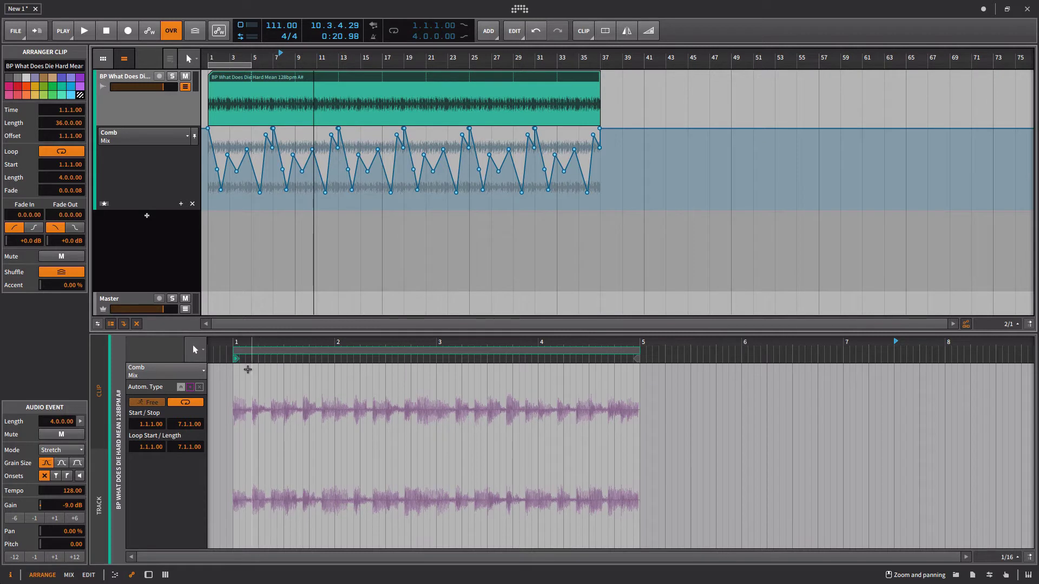
{"action": "left_click", "coordinate": [263, 461]}
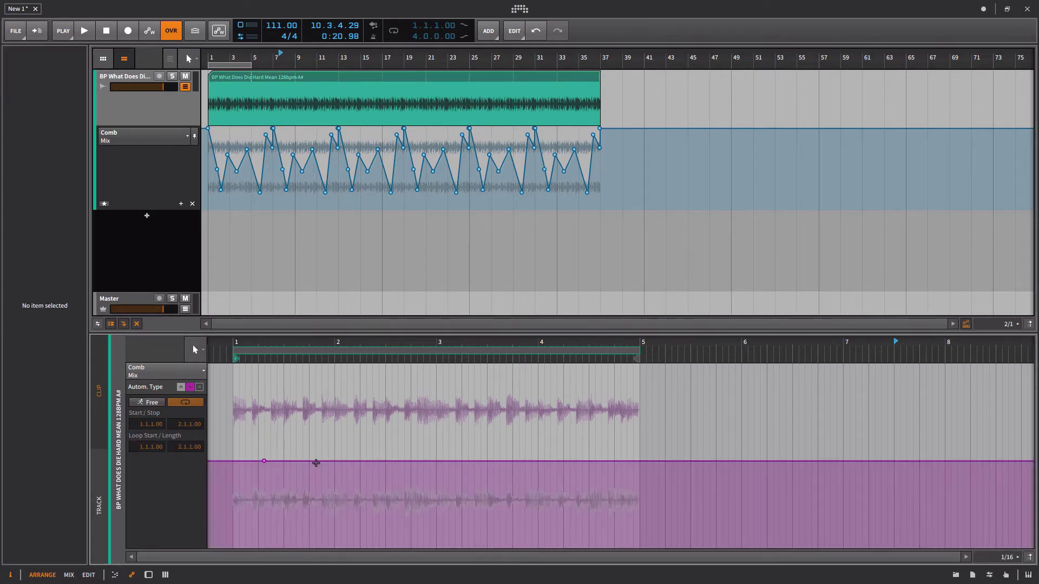
{"action": "left_click_drag", "start_coordinate": [316, 463], "coordinate": [575, 483]}
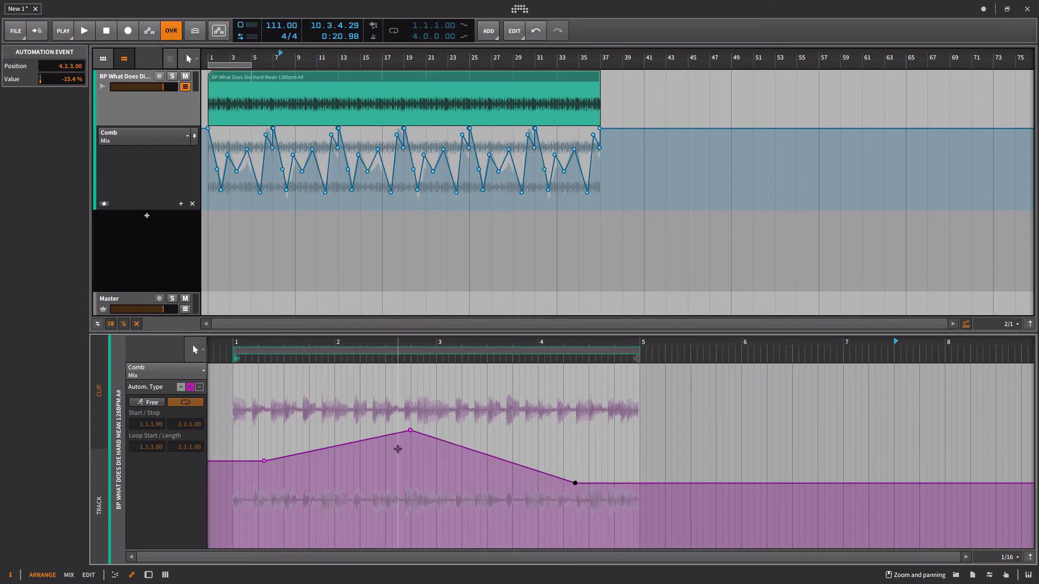
{"action": "left_click_drag", "start_coordinate": [412, 432], "coordinate": [412, 379]}
{"action": "key", "text": "space"}
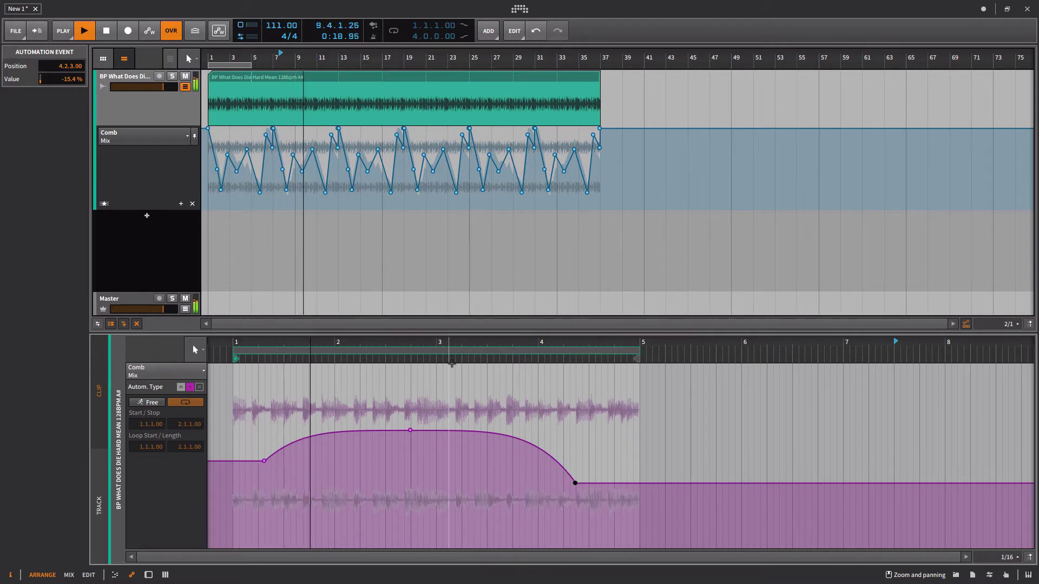
{"action": "key", "text": "space"}
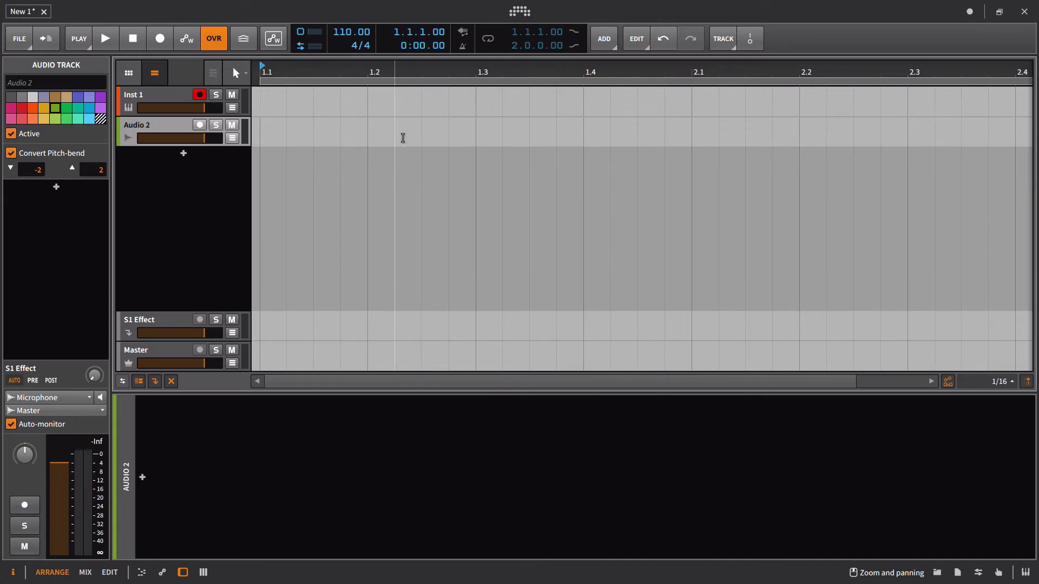
Search the sample library for pad and audition TRUE CIRCLES C 103bpm (PAD).wav
{"action": "double_click", "coordinate": [373, 101]}
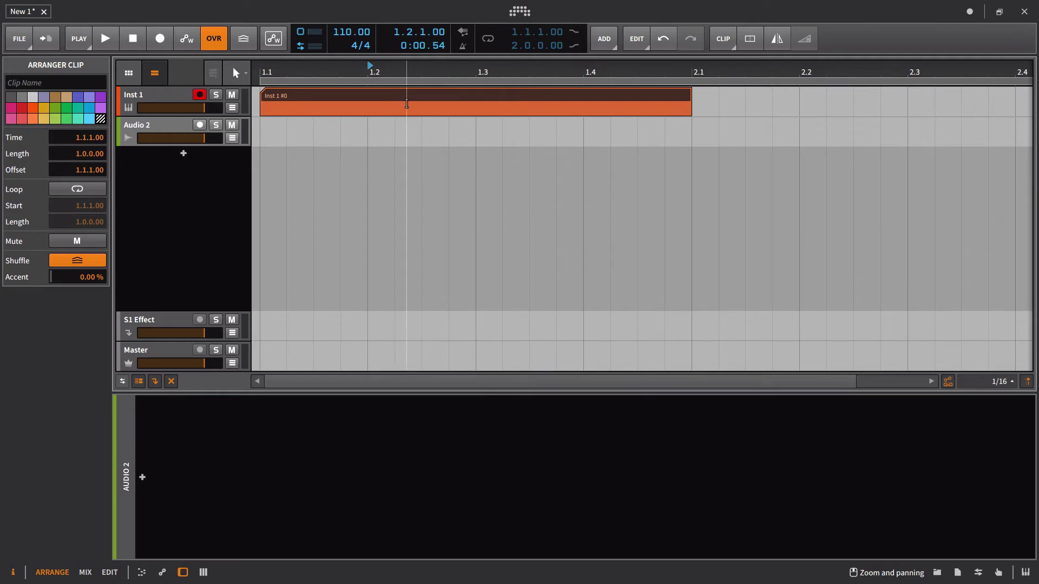
{"action": "key", "text": "Delete"}
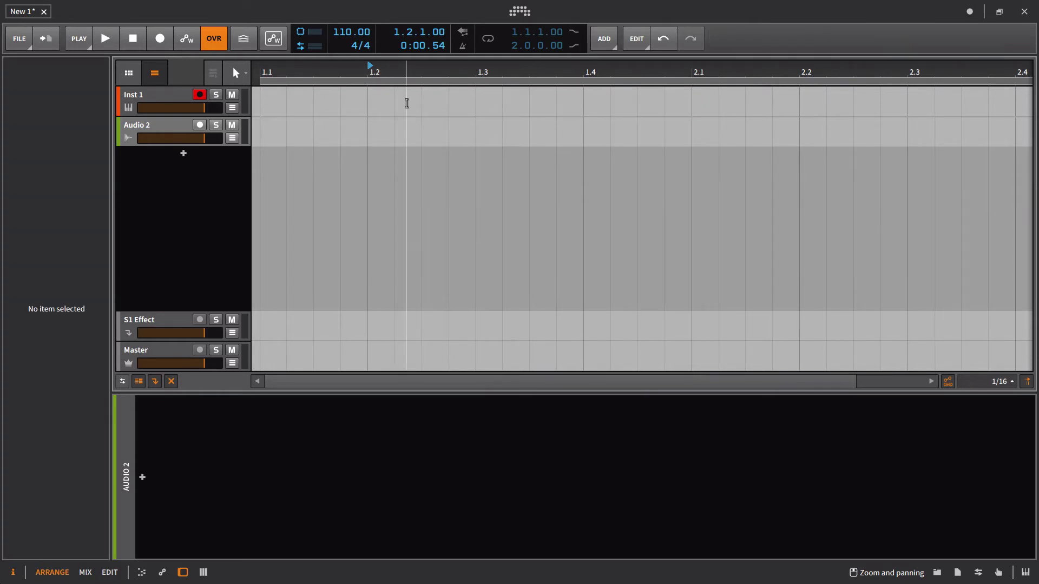
{"action": "left_click", "coordinate": [933, 574]}
{"action": "left_click", "coordinate": [940, 81]}
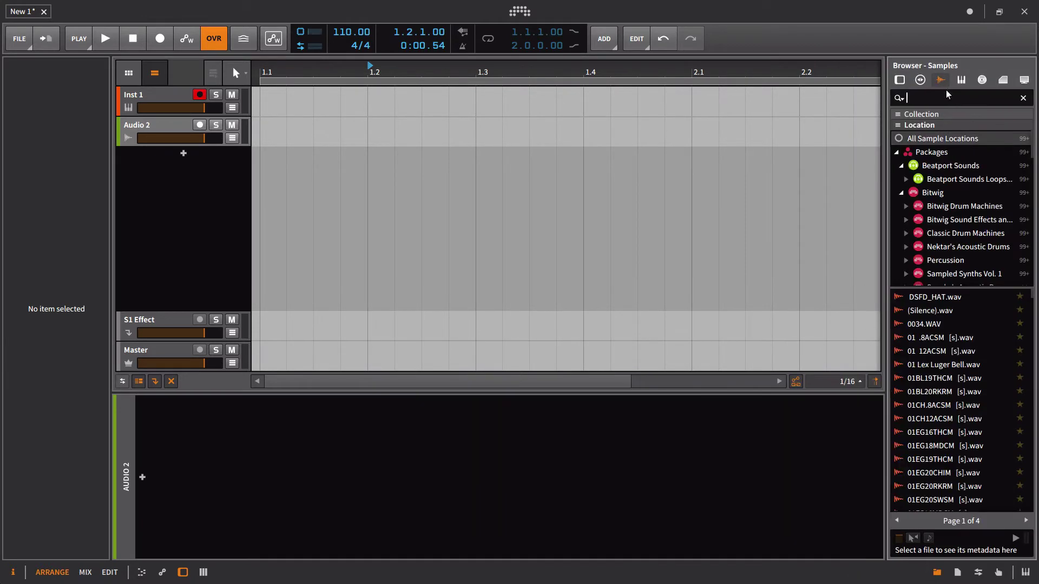
{"action": "left_click", "coordinate": [944, 95]}
{"action": "type", "text": "pad"}
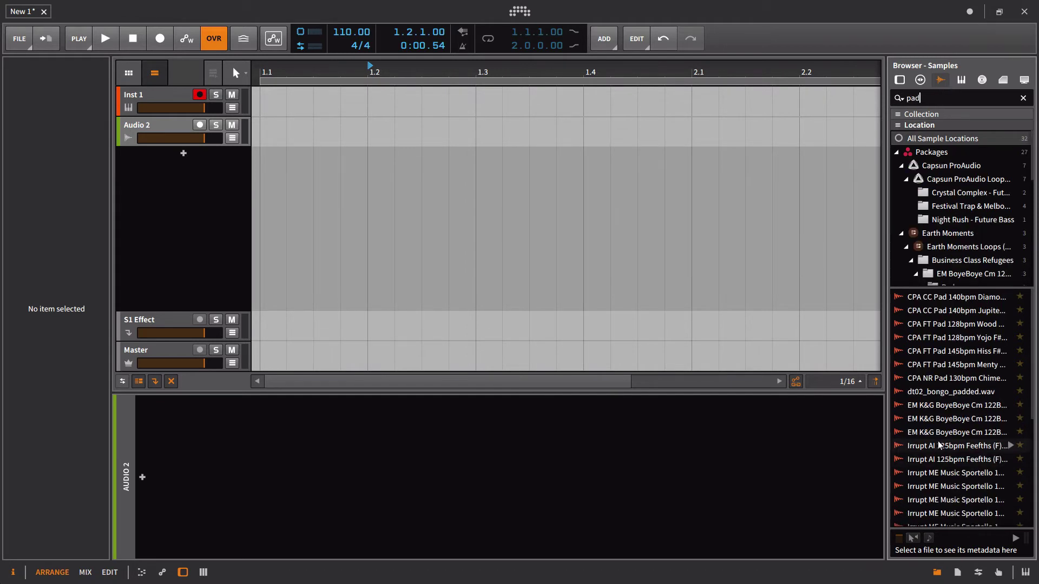
{"action": "scroll", "coordinate": [939, 445], "scroll_direction": "down", "scroll_amount": 5}
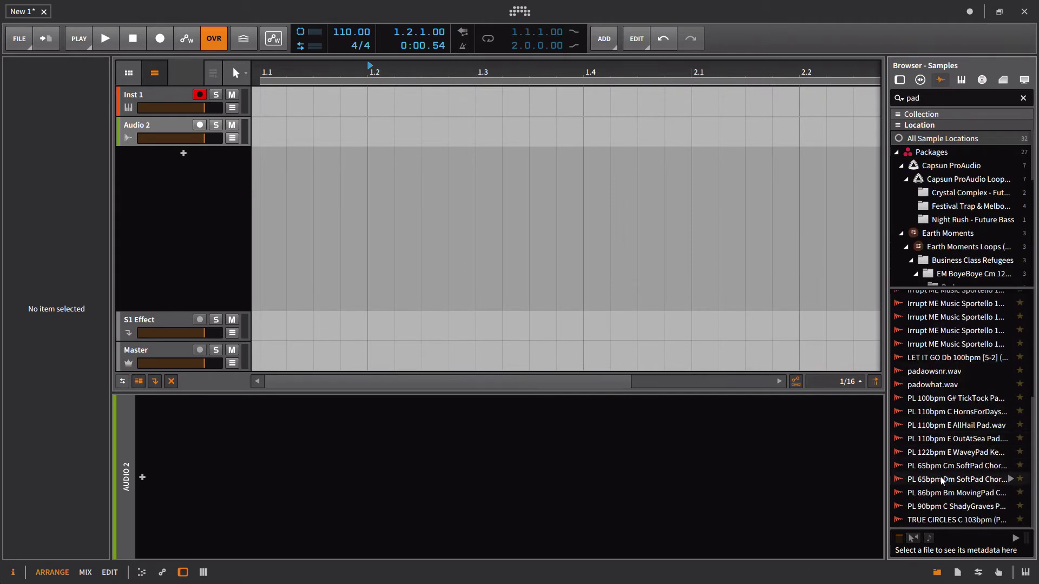
{"action": "left_click", "coordinate": [942, 520]}
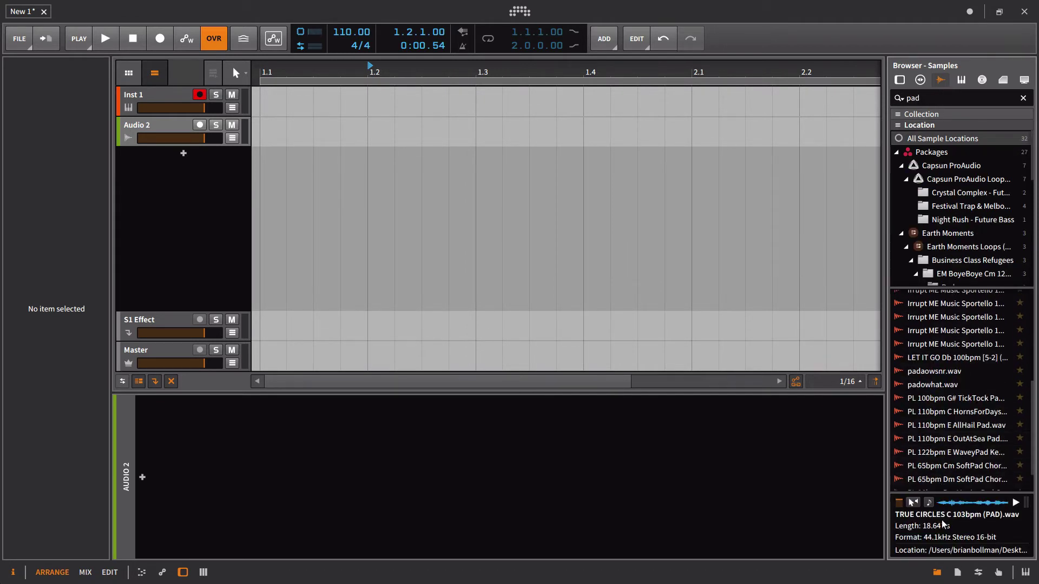
{"action": "scroll", "coordinate": [1004, 417], "scroll_direction": "down", "scroll_amount": 2}
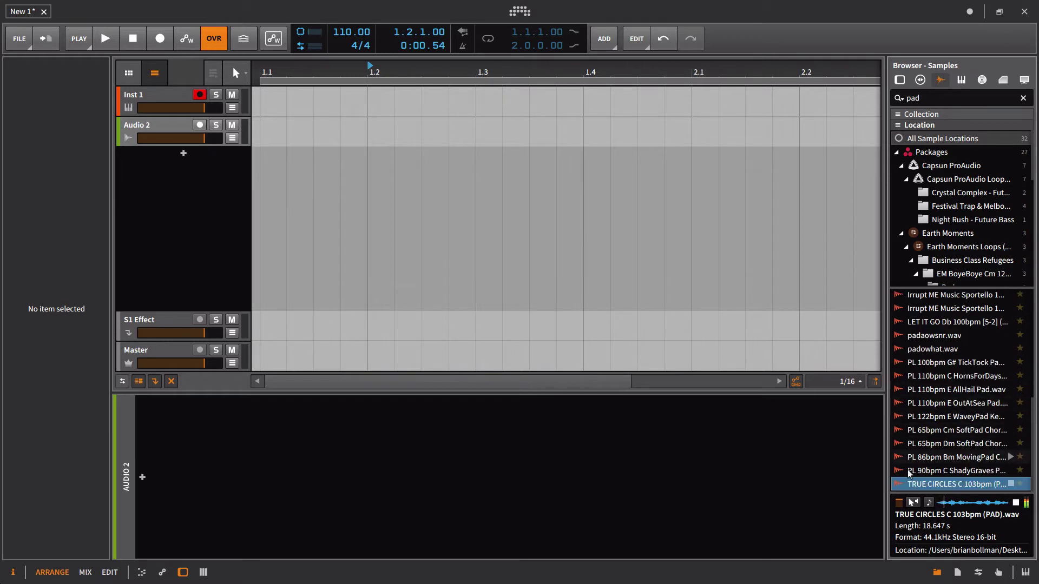
Place the TRUE CIRCLES pad sample at bar 1 of the Audio 2 track and start playback
{"action": "left_click_drag", "start_coordinate": [902, 486], "coordinate": [275, 124]}
{"action": "left_click", "coordinate": [277, 127]}
{"action": "key", "text": "space"}
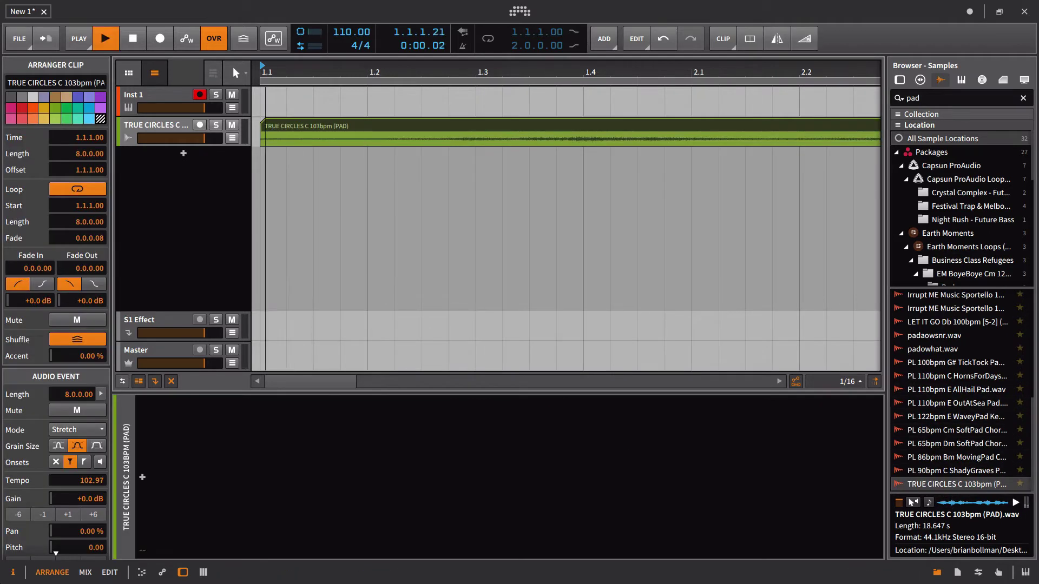
Loop the arranger over the eight-bar pad clip, lower the audio event's gain to -6.0 dB and stop playback
{"action": "left_click", "coordinate": [937, 573]}
{"action": "left_click_drag", "start_coordinate": [704, 116], "coordinate": [426, 128]}
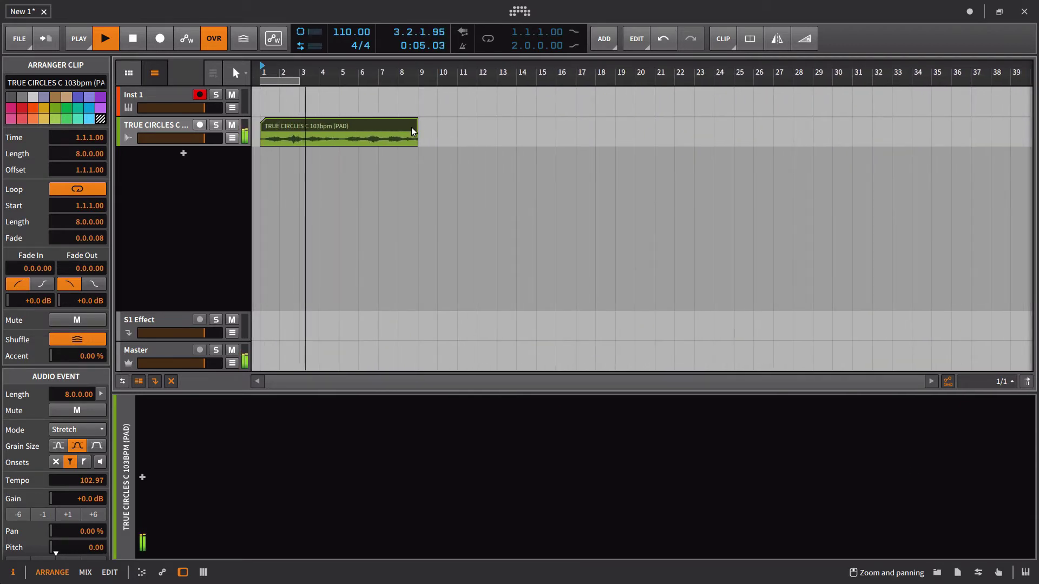
{"action": "key", "text": "ctrl+l"}
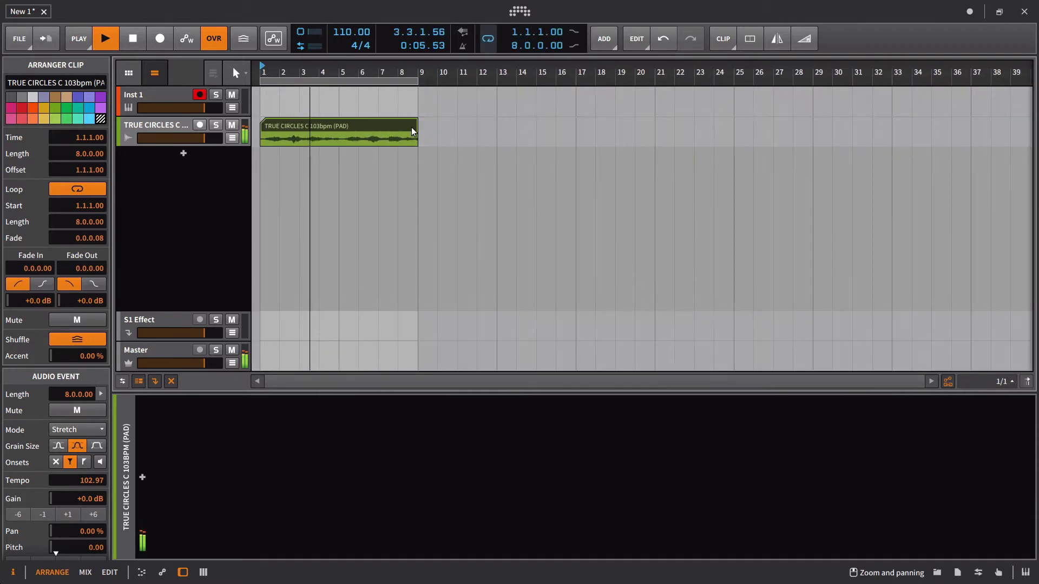
{"action": "left_click", "coordinate": [17, 513]}
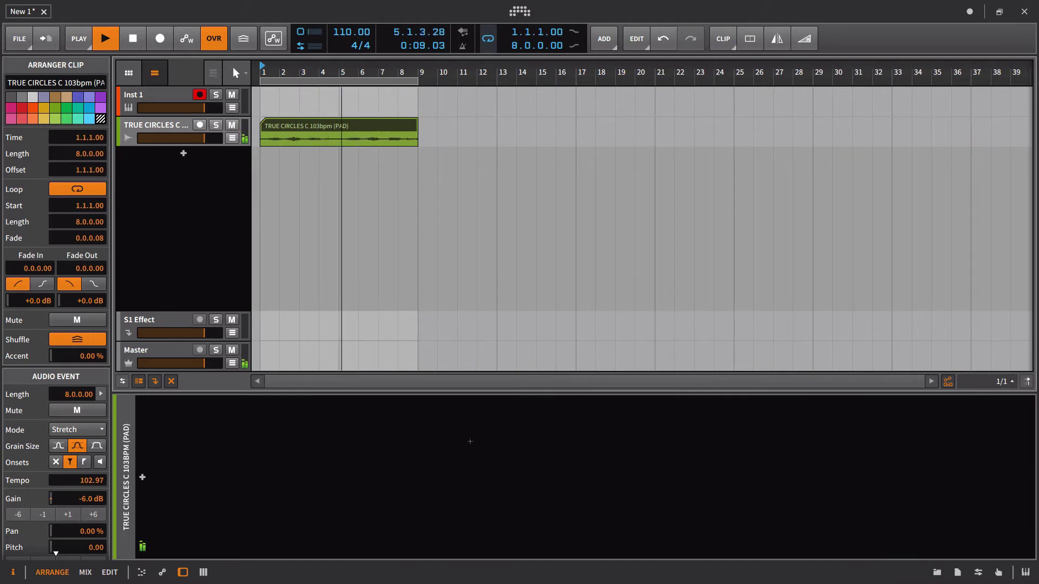
{"action": "key", "text": "space"}
Browse the Bitwig devices in the Container category with the old search text cleared, and add Multiband FX-3 to the pad track
{"action": "left_click", "coordinate": [936, 573]}
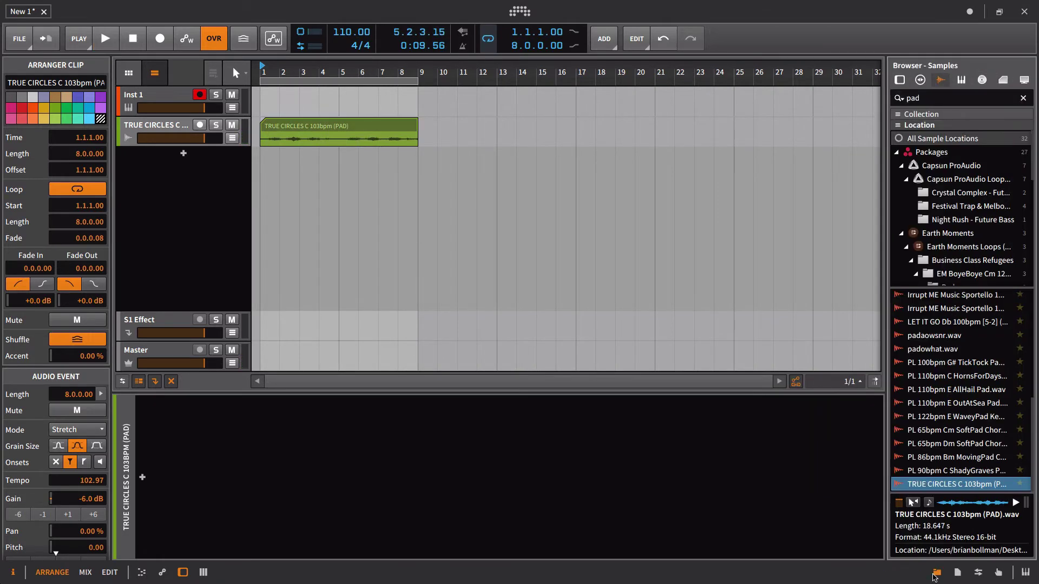
{"action": "left_click", "coordinate": [900, 81]}
{"action": "left_click", "coordinate": [907, 155]}
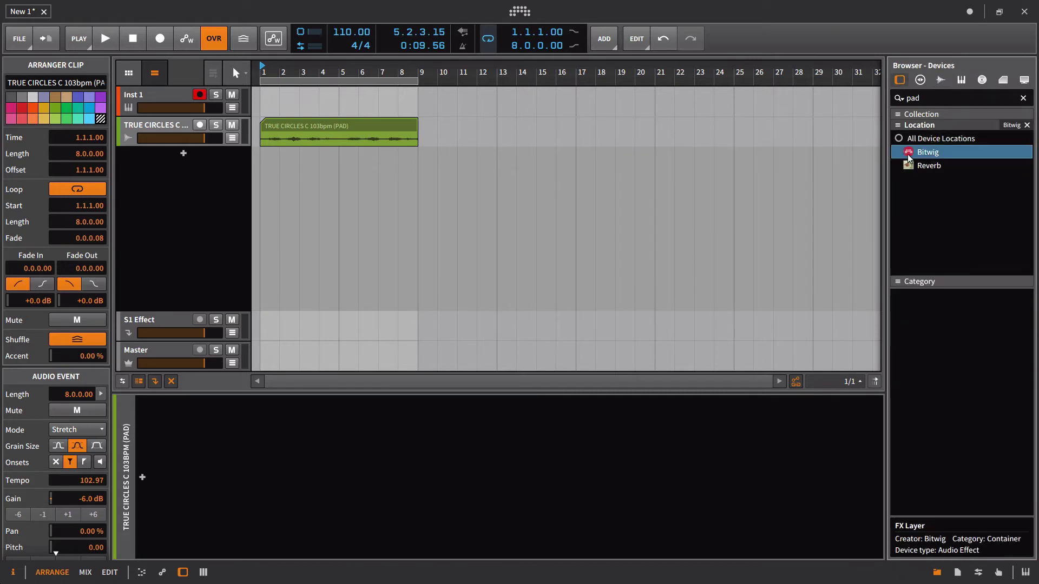
{"action": "left_click", "coordinate": [913, 98]}
{"action": "key", "text": "BackSpace"}
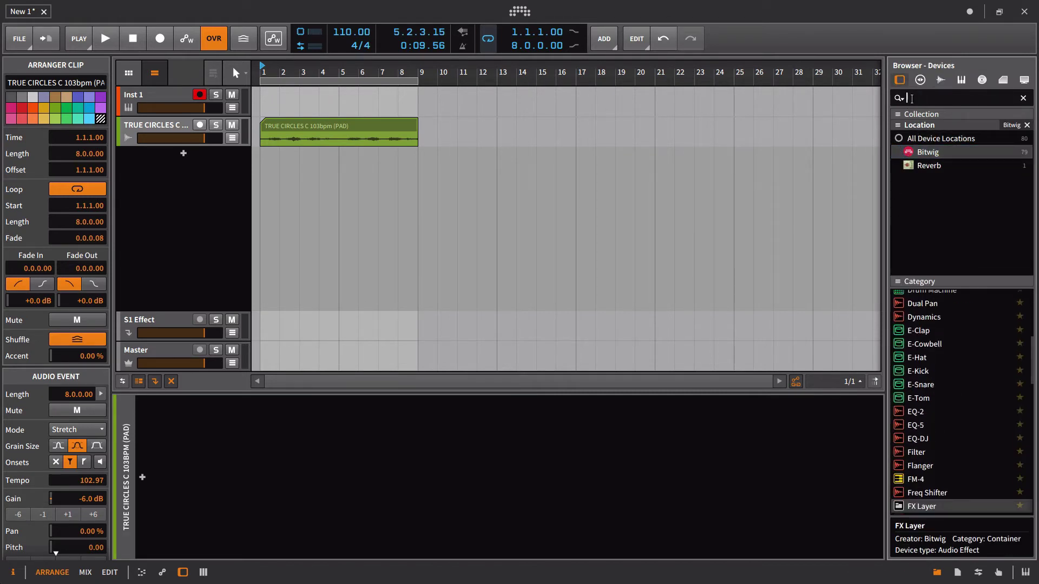
{"action": "left_click", "coordinate": [913, 282]}
{"action": "left_click_drag", "start_coordinate": [890, 253], "coordinate": [824, 238]}
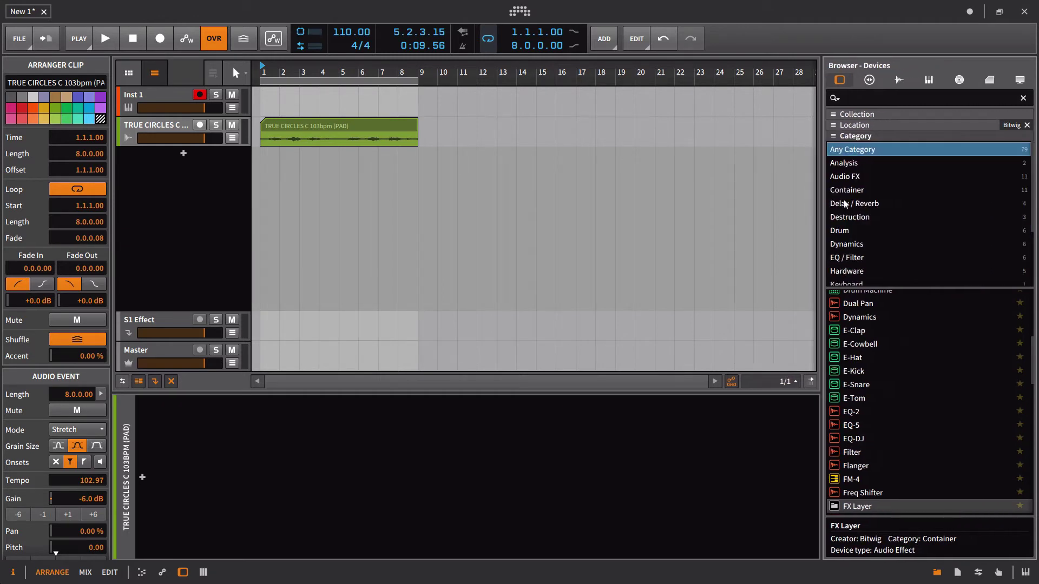
{"action": "left_click", "coordinate": [848, 191]}
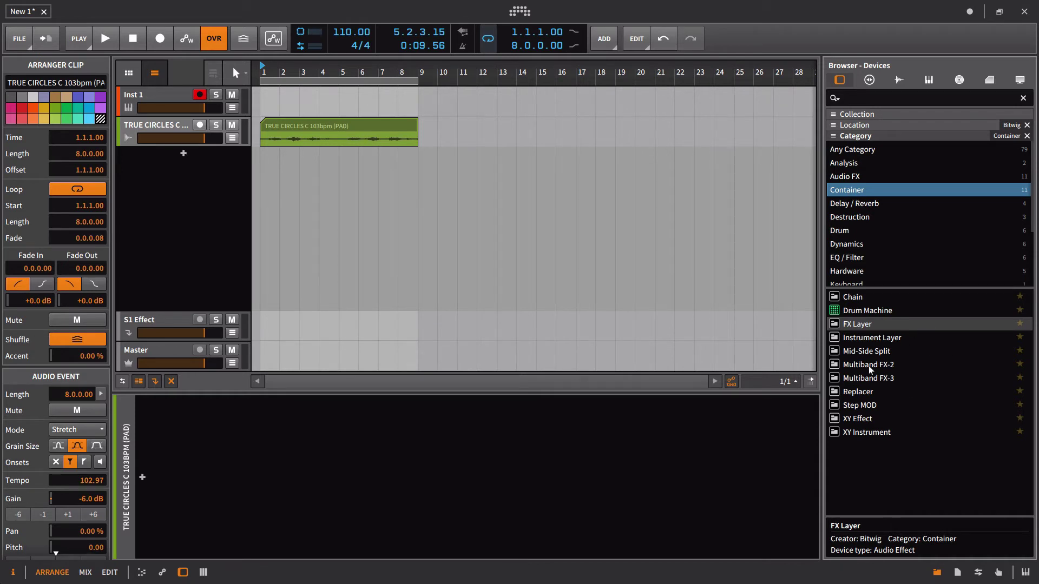
{"action": "left_click_drag", "start_coordinate": [844, 380], "coordinate": [444, 131]}
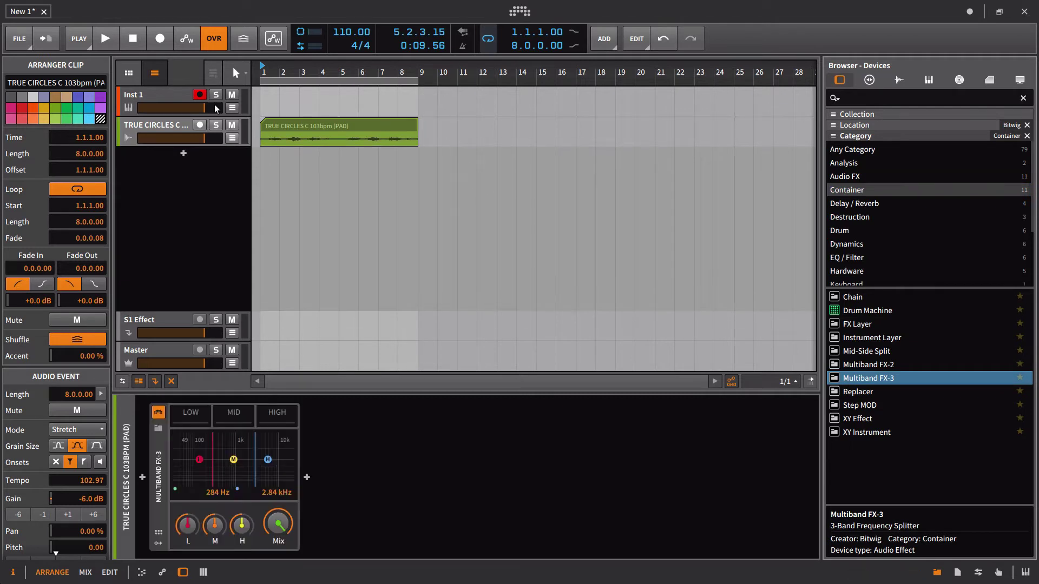
Play the pad through the Multiband FX-3 and select the device
{"action": "key", "text": "space"}
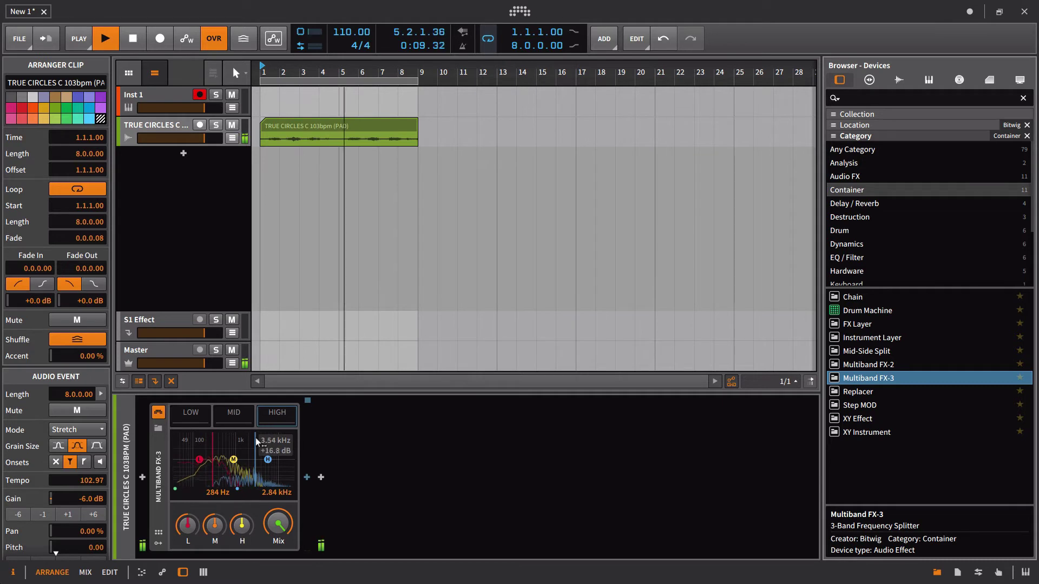
{"action": "left_click", "coordinate": [154, 446]}
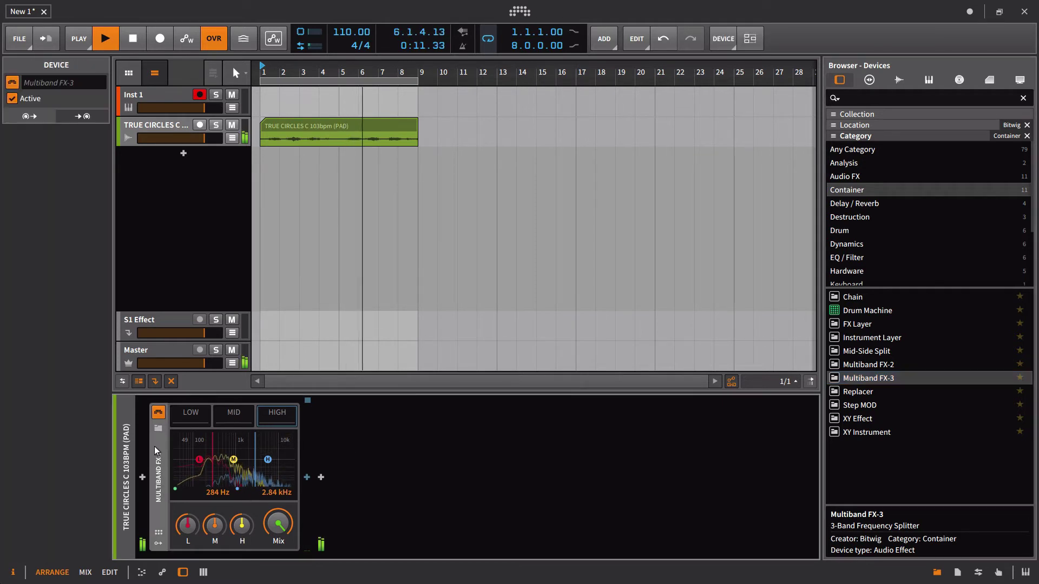
Replace the Multiband FX-3 on the TRUE CIRCLES pad track with a Multiband FX-2
{"action": "key", "text": "Delete"}
{"action": "left_click_drag", "start_coordinate": [866, 364], "coordinate": [196, 128]}
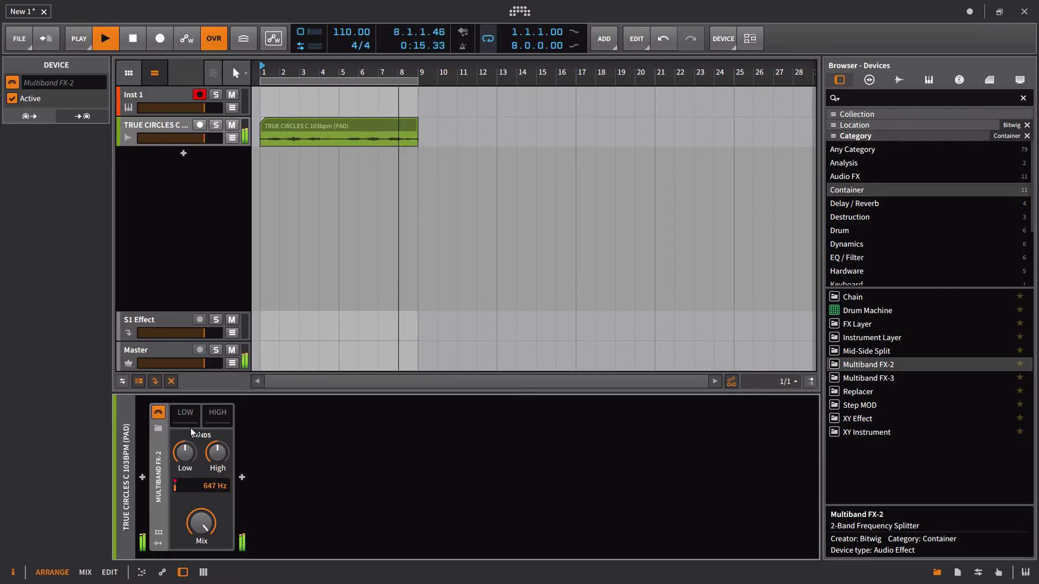
Set the pad clip's audio event to Repitch mode with a tempo of 157.97 and a gain of +0.0 dB
{"action": "left_click", "coordinate": [326, 132]}
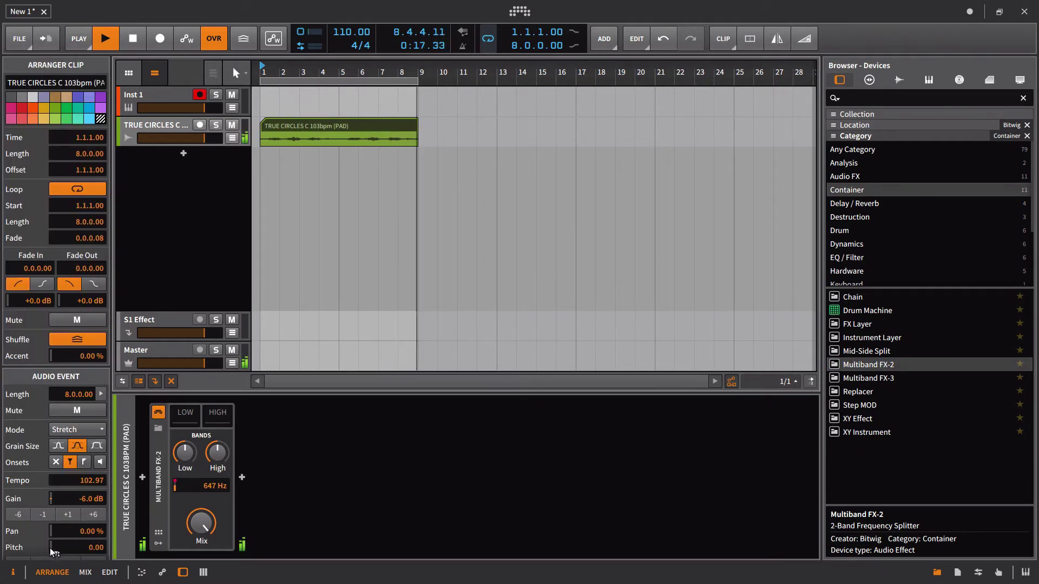
{"action": "scroll", "coordinate": [52, 552], "scroll_direction": "down", "scroll_amount": 1}
{"action": "left_click", "coordinate": [92, 418]}
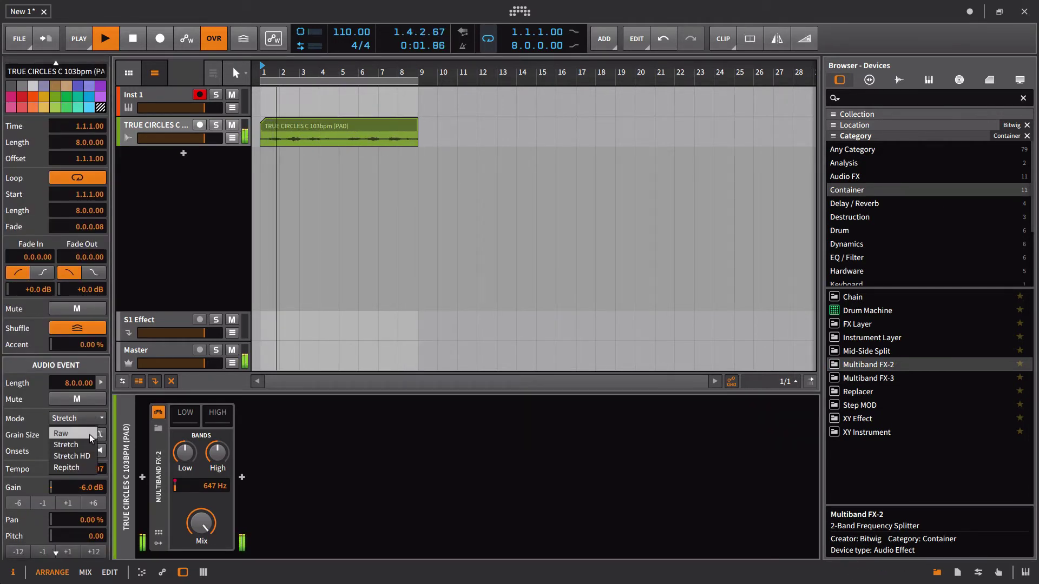
{"action": "left_click", "coordinate": [76, 469]}
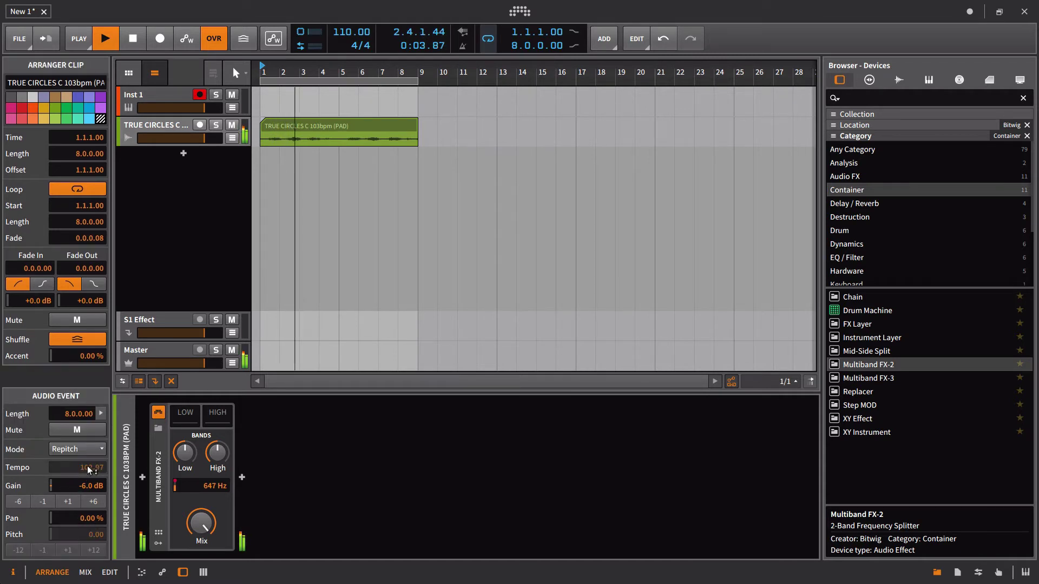
{"action": "left_click_drag", "start_coordinate": [89, 470], "coordinate": [90, 465]}
{"action": "left_click", "coordinate": [93, 502]}
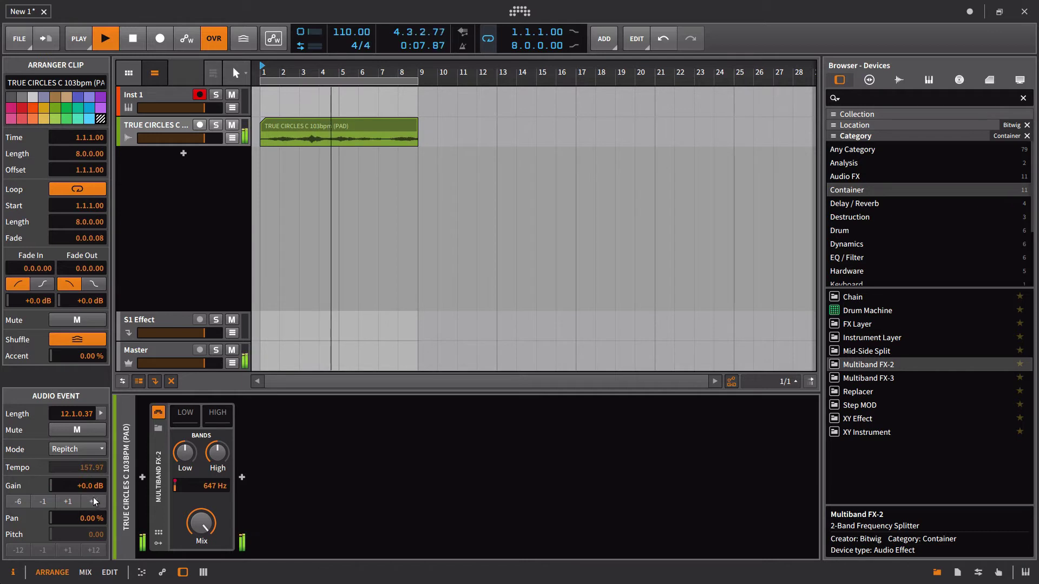
Consolidate the pad clip and lengthen it to 15 bars
{"action": "mouse_move", "coordinate": [418, 123]}
{"action": "left_mouse_down"}
{"action": "mouse_move", "coordinate": [531, 115]}
{"action": "mouse_move", "coordinate": [417, 124]}
{"action": "left_mouse_up"}
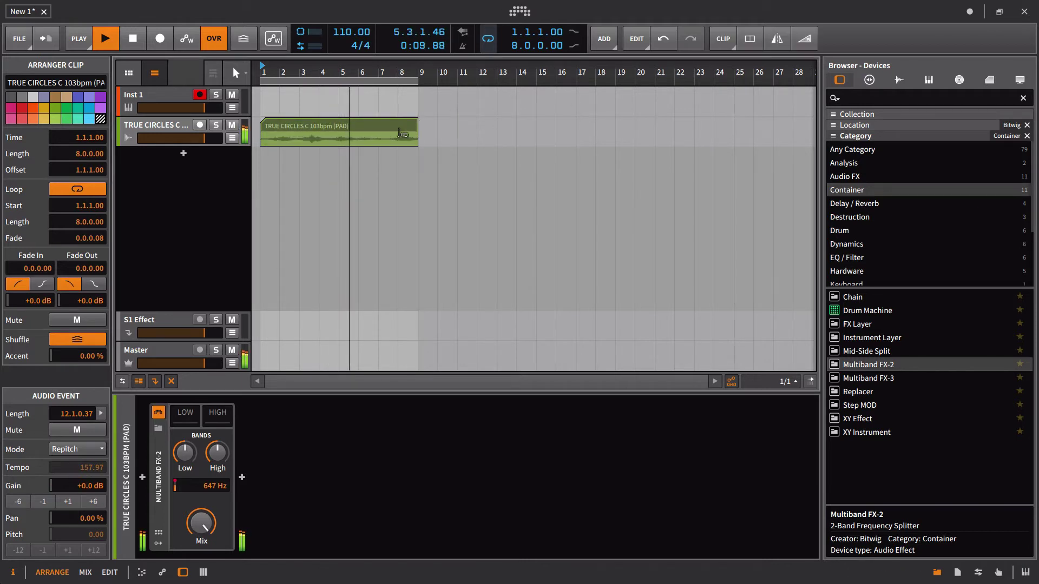
{"action": "right_click", "coordinate": [413, 135]}
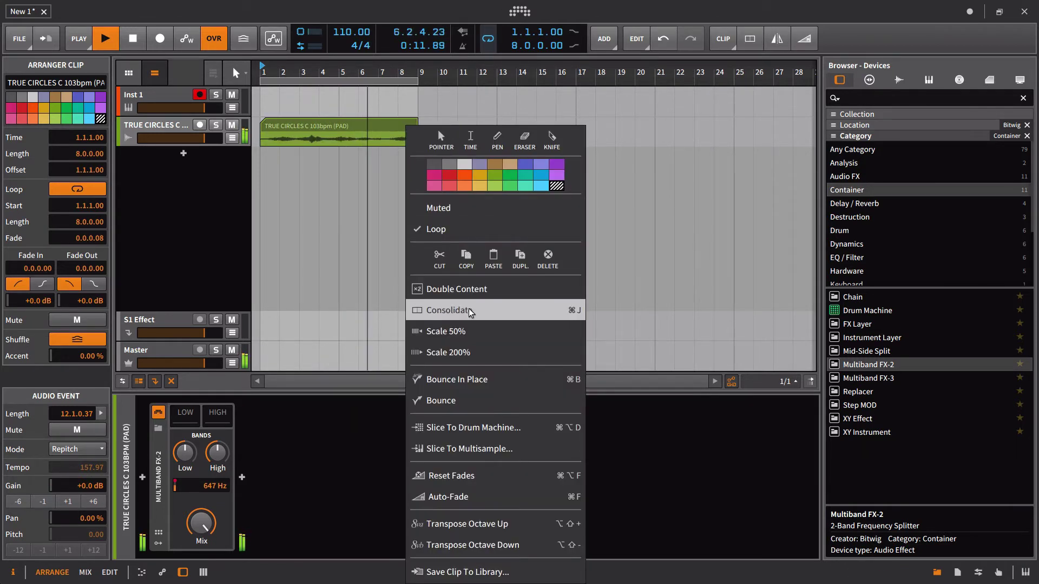
{"action": "left_click", "coordinate": [449, 310]}
{"action": "left_click_drag", "start_coordinate": [577, 123], "coordinate": [557, 124]}
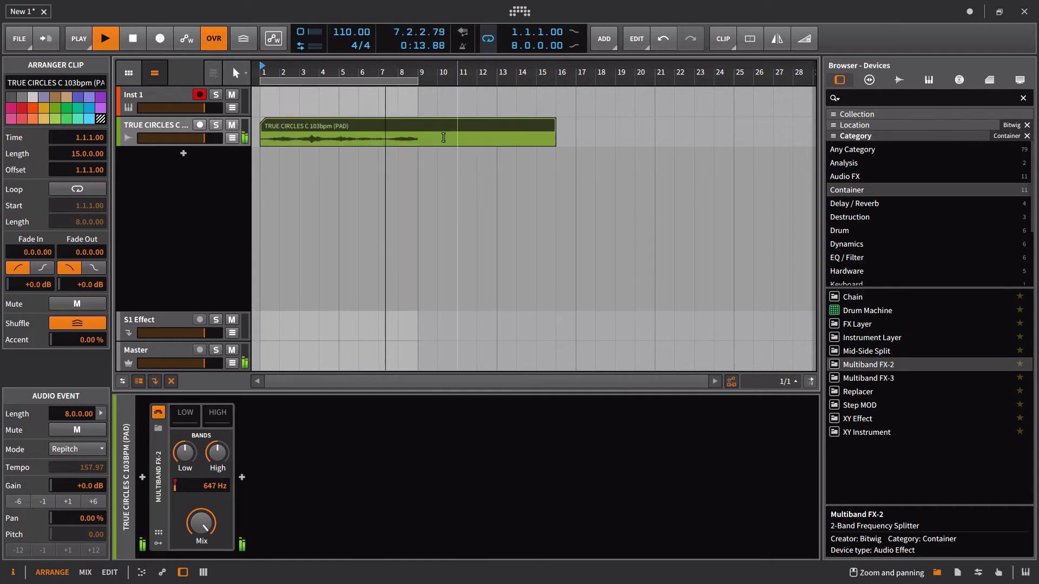
Extend the clip's audio event to a length of 12.1.0.37 and fit the clip and the arranger loop to 12 bars
{"action": "double_click", "coordinate": [442, 128]}
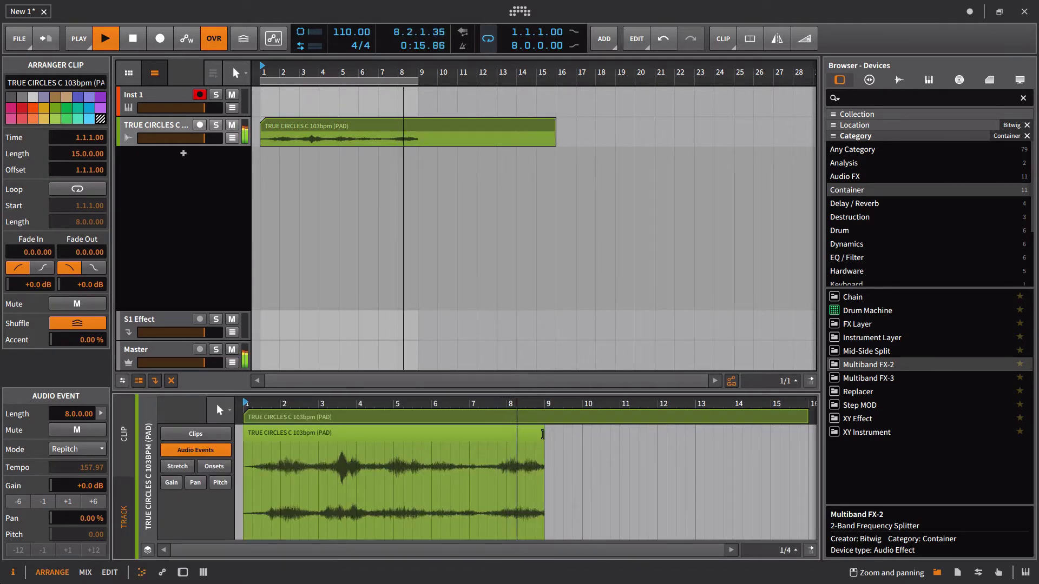
{"action": "left_click_drag", "start_coordinate": [543, 439], "coordinate": [698, 440]}
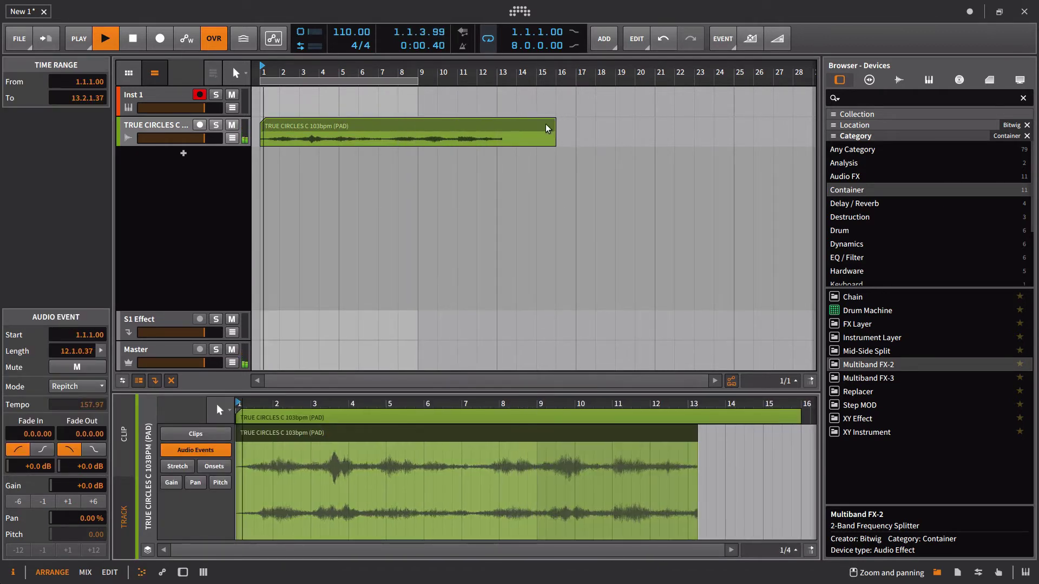
{"action": "left_click_drag", "start_coordinate": [555, 126], "coordinate": [496, 124]}
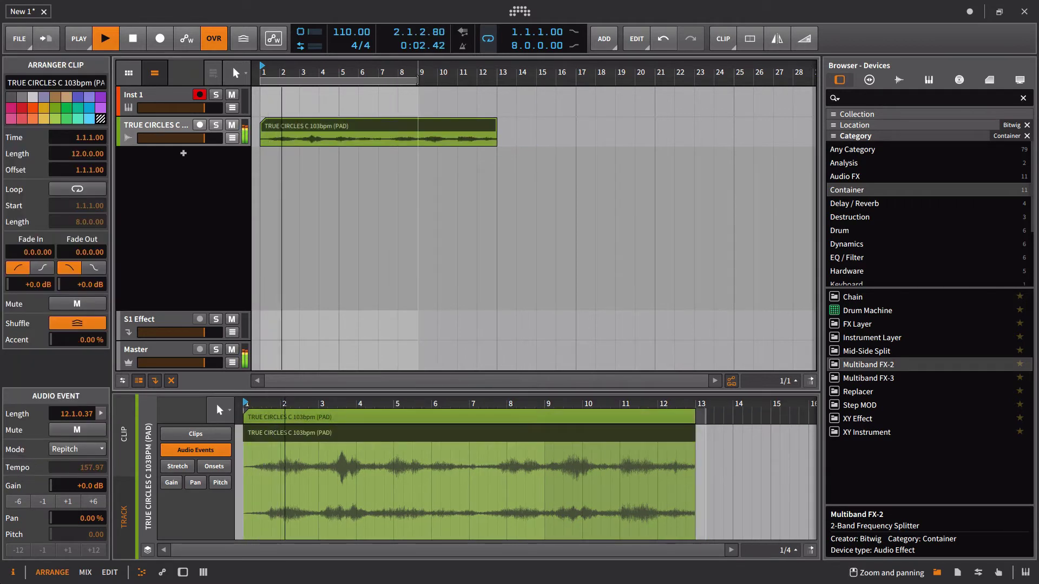
{"action": "key", "text": "ctrl+l"}
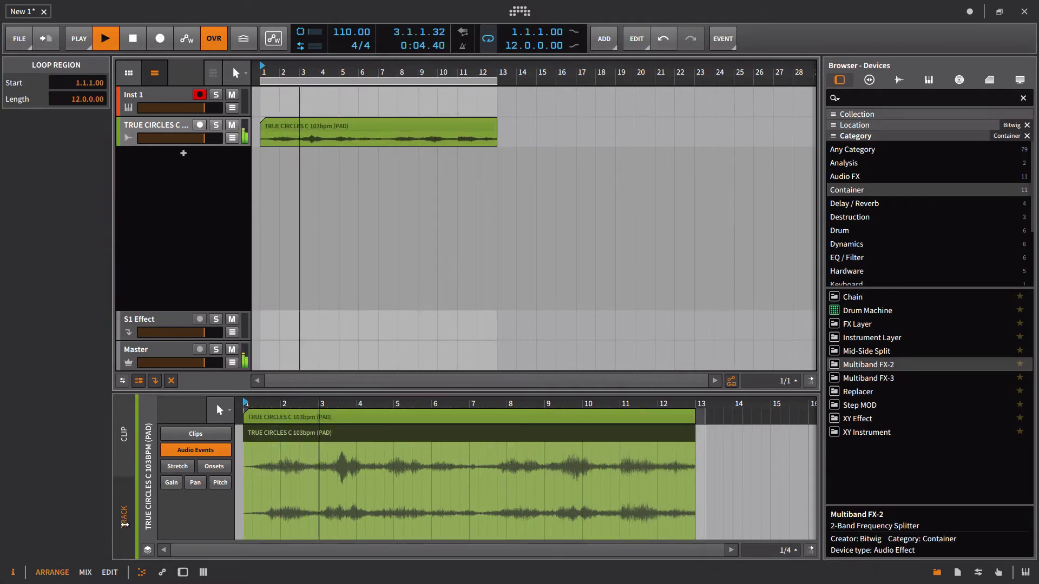
Shape the audio event's gain envelope to decline from about bar 12 to the end of the clip
{"action": "left_click", "coordinate": [171, 482]}
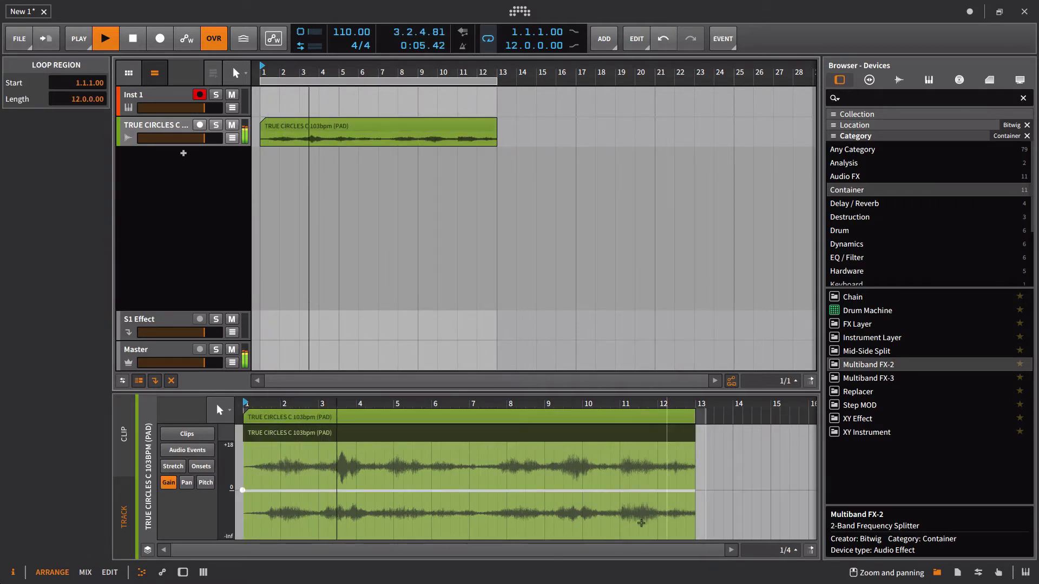
{"action": "left_click", "coordinate": [665, 490]}
{"action": "left_click_drag", "start_coordinate": [695, 491], "coordinate": [695, 506]}
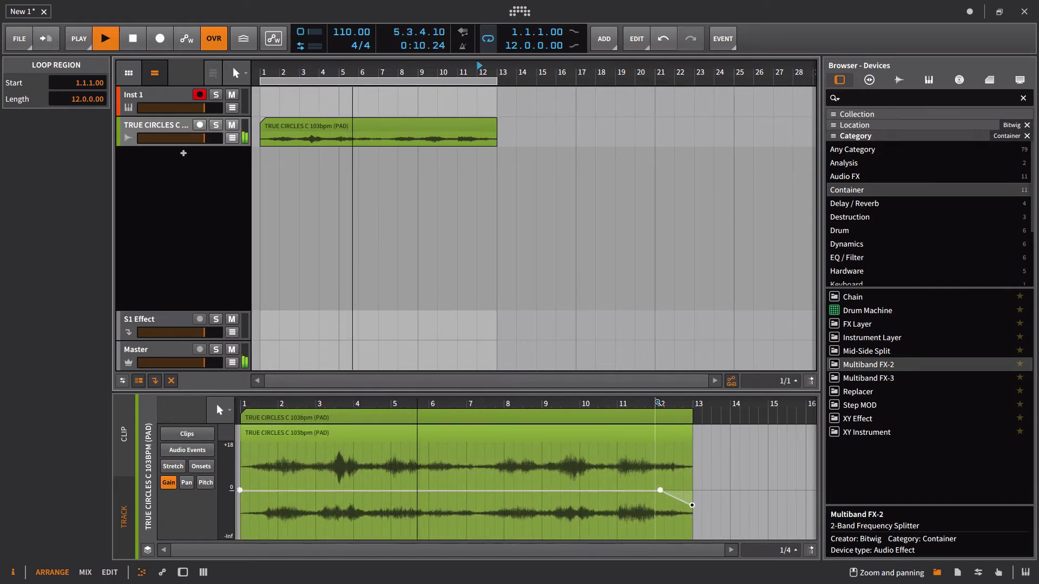
Play the clip from about bar 12 and apply automatic fades to its audio event
{"action": "double_click", "coordinate": [662, 404]}
{"action": "left_click", "coordinate": [678, 436]}
{"action": "left_click", "coordinate": [785, 42]}
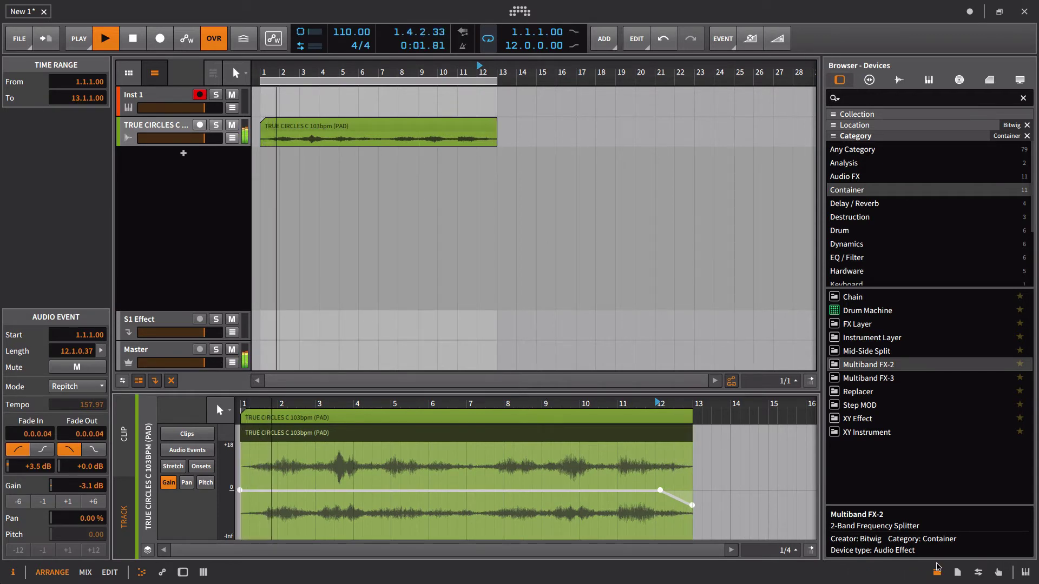
Show the pad track's devices without the browser, then turn the Multiband FX-2 High band fully down with the split at 278 Hz
{"action": "left_click", "coordinate": [937, 573]}
{"action": "double_click", "coordinate": [159, 128]}
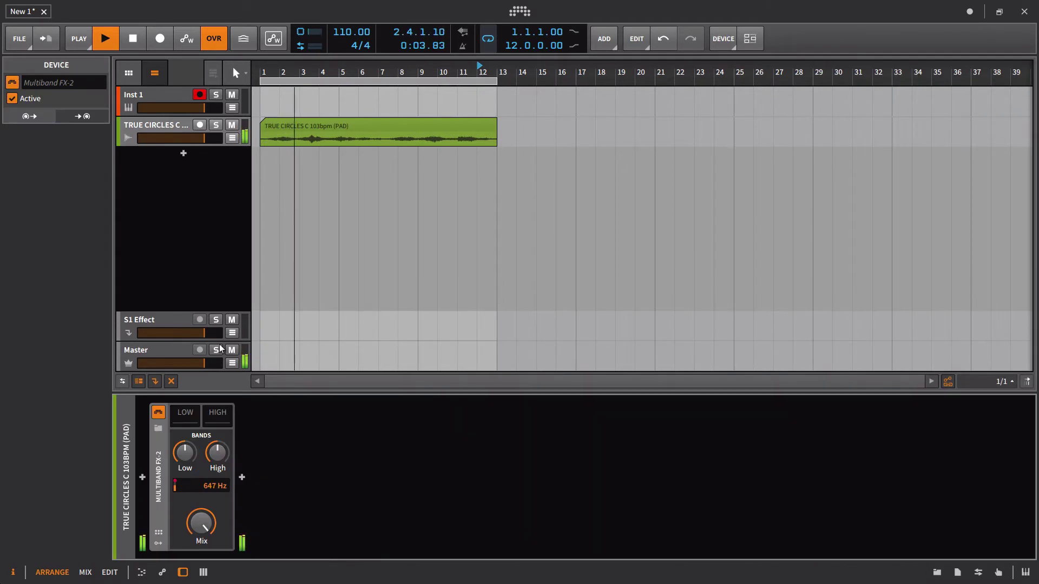
{"action": "left_click_drag", "start_coordinate": [216, 461], "coordinate": [219, 543]}
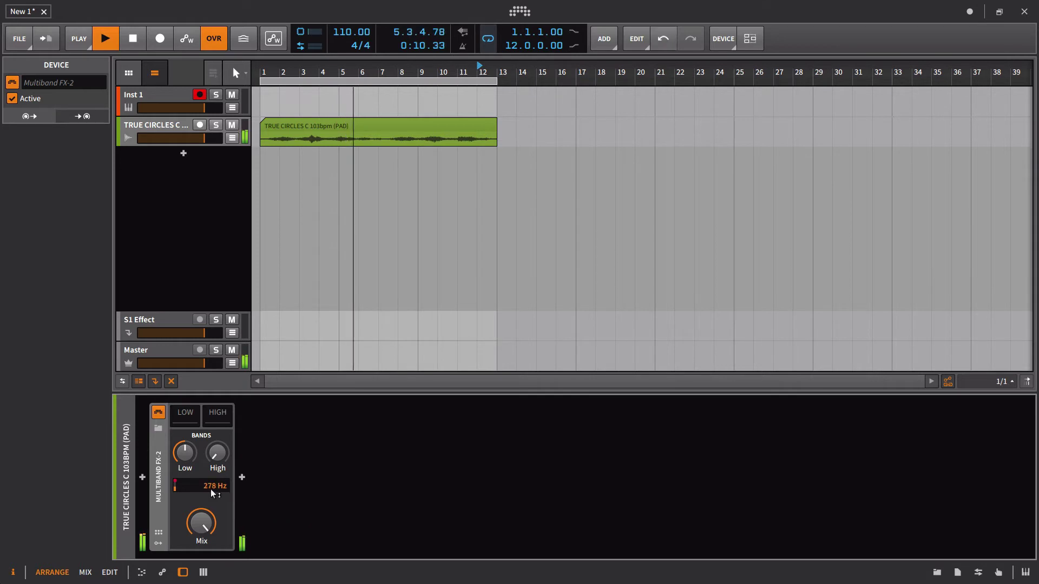
Insert a Tool device with minimum Width in the Low band chain and reset the High band's level to default
{"action": "left_click", "coordinate": [185, 414]}
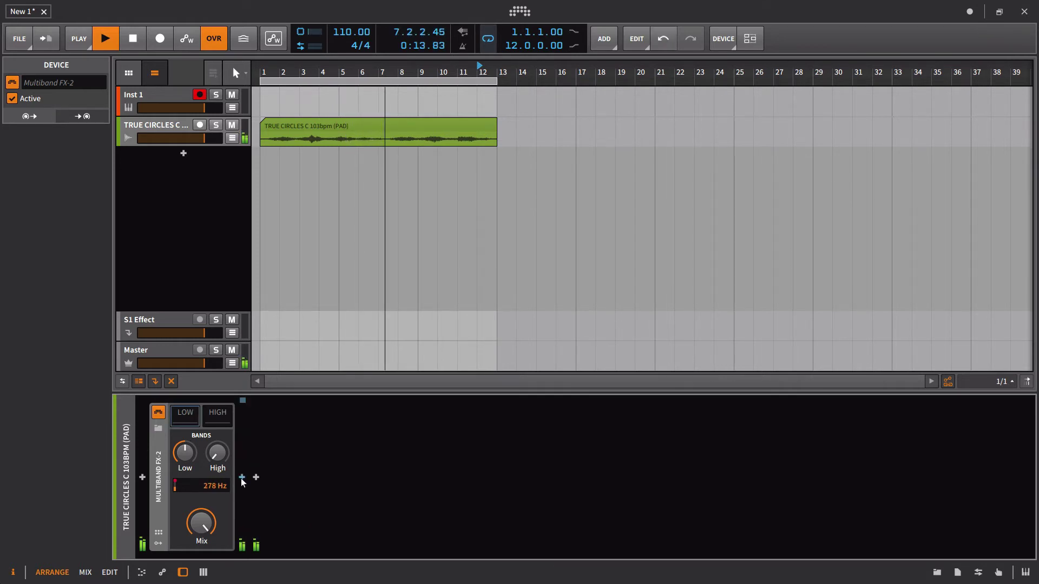
{"action": "left_click", "coordinate": [242, 479]}
{"action": "type", "text": "t"}
{"action": "left_click", "coordinate": [880, 98]}
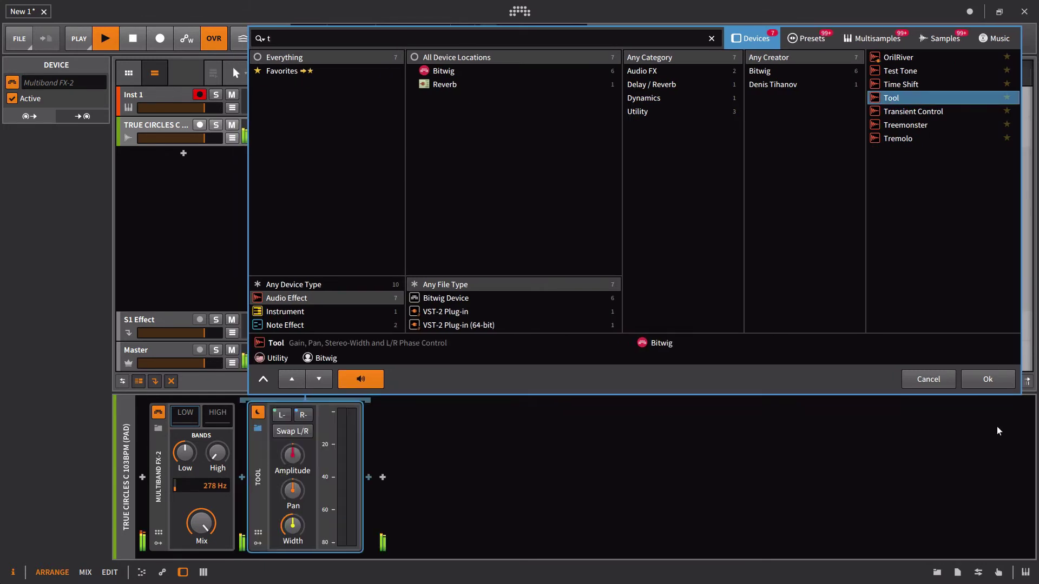
{"action": "left_click", "coordinate": [976, 382]}
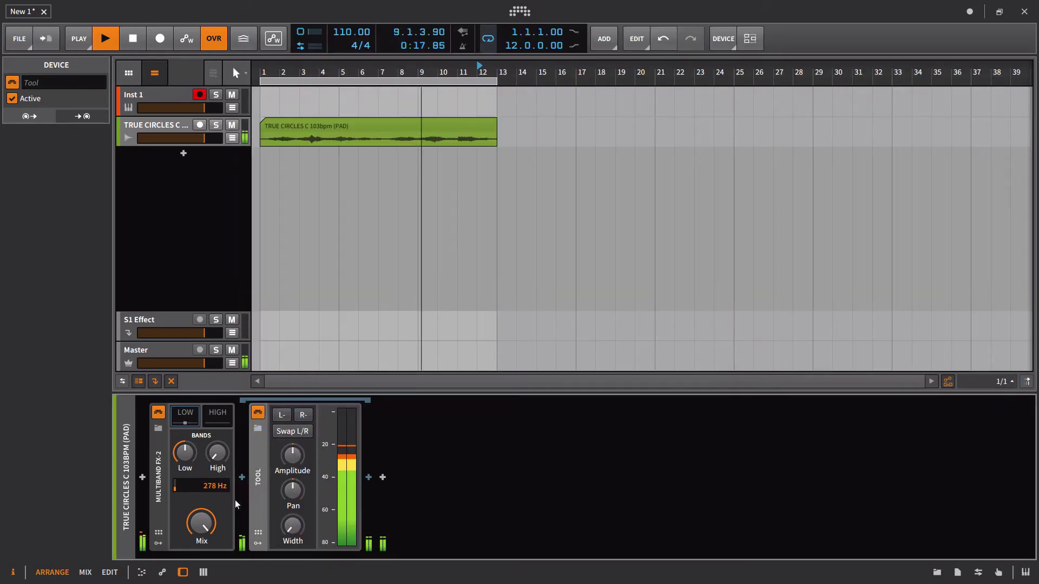
{"action": "double_click", "coordinate": [218, 459]}
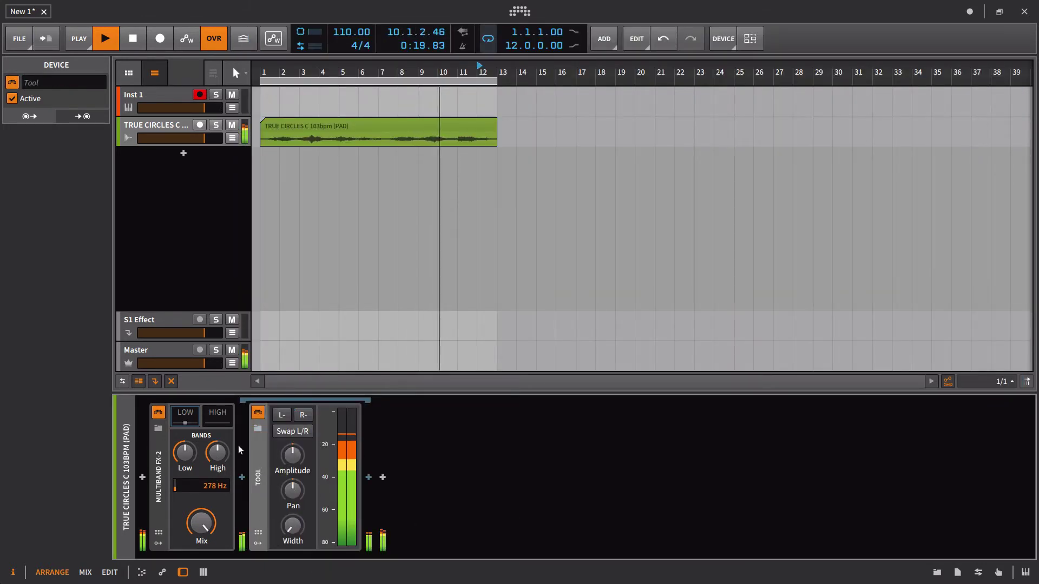
Insert Bitwig's Reverb device into the High band chain of the Multiband FX-2
{"action": "left_click", "coordinate": [221, 423]}
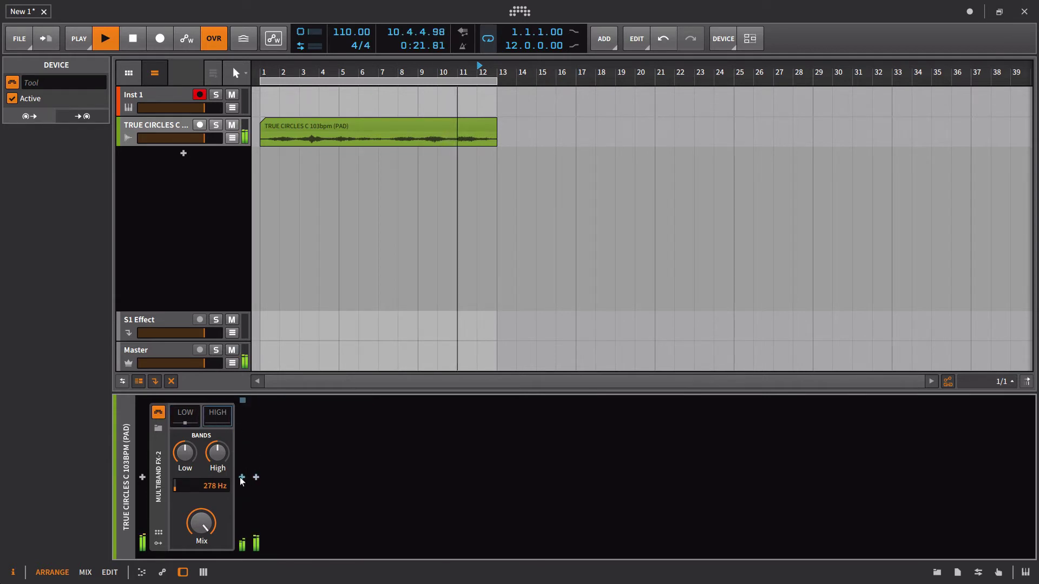
{"action": "left_click", "coordinate": [242, 478]}
{"action": "type", "text": "rev"}
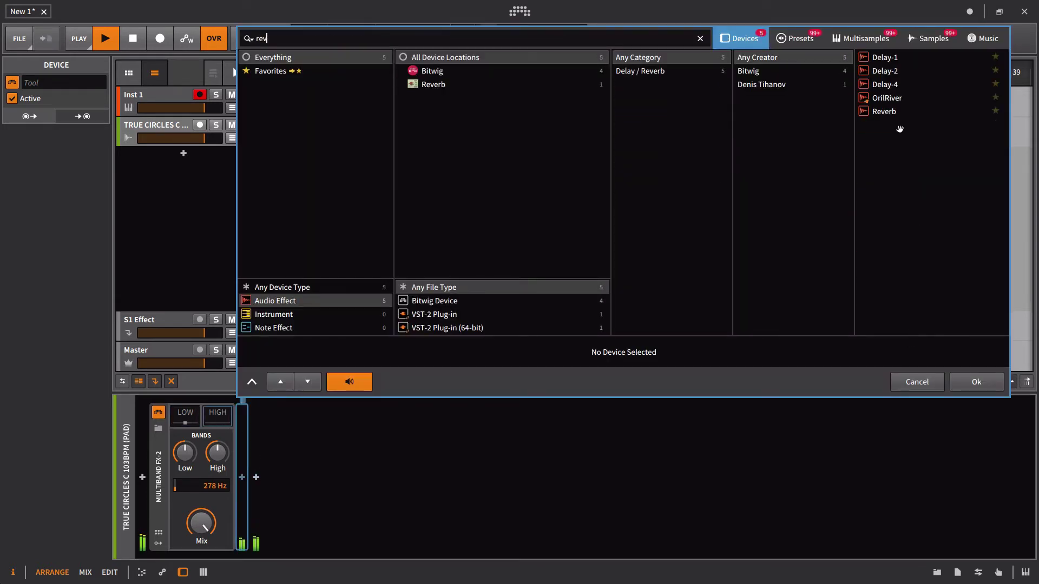
{"action": "left_click", "coordinate": [898, 111]}
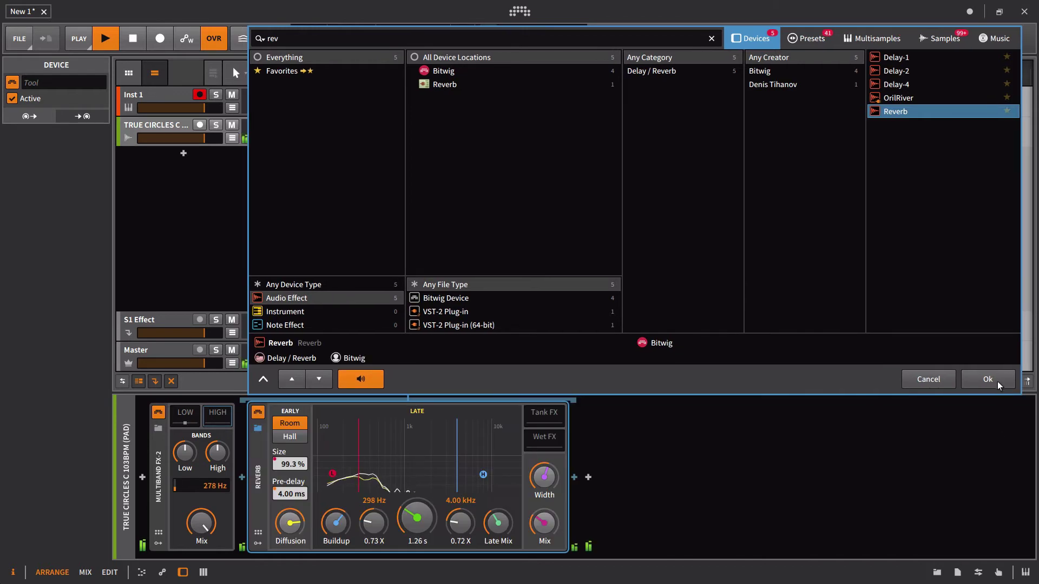
{"action": "left_click", "coordinate": [976, 382]}
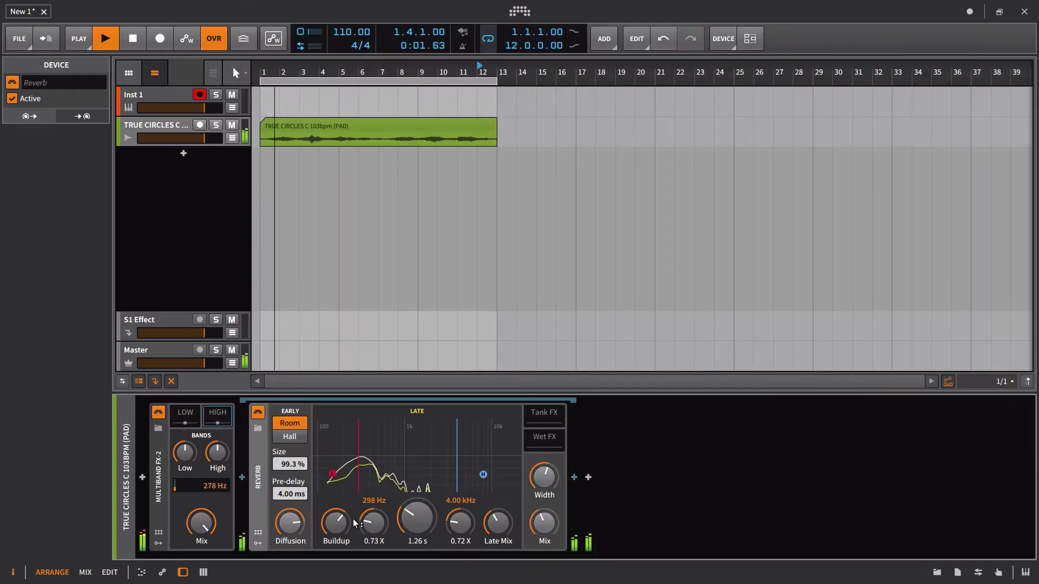
Set the Reverb to Hall with a 5.30 s decay, and raise its Late Mix and Width
{"action": "left_click_drag", "start_coordinate": [417, 517], "coordinate": [417, 490]}
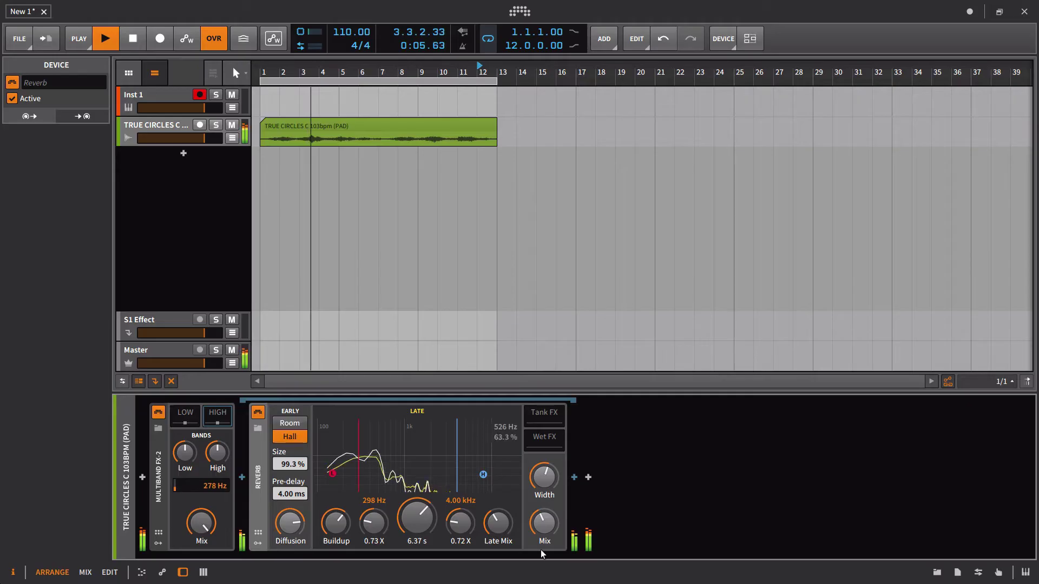
{"action": "left_click_drag", "start_coordinate": [424, 544], "coordinate": [425, 558]}
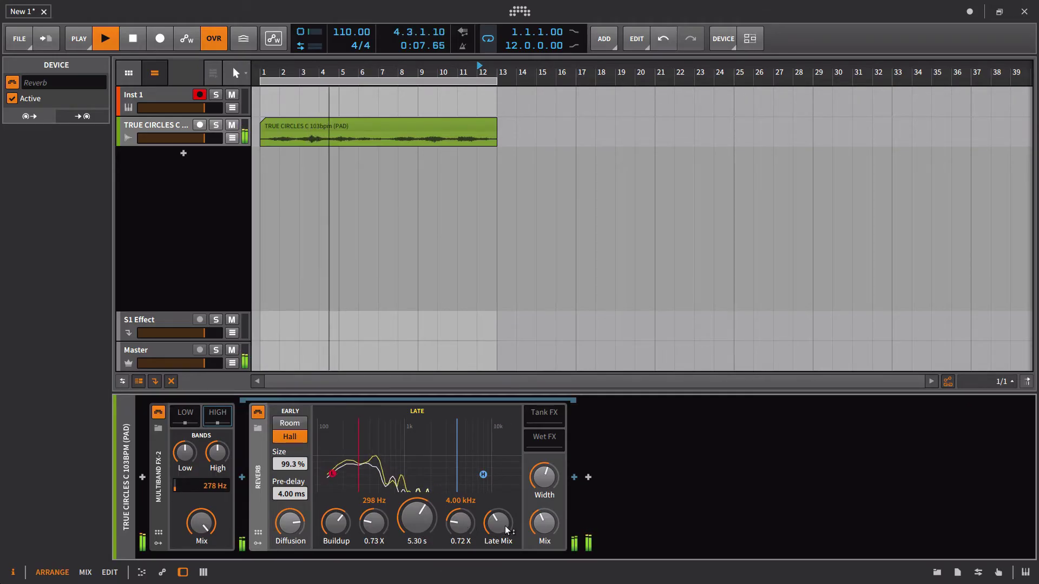
{"action": "left_click_drag", "start_coordinate": [541, 483], "coordinate": [541, 457]}
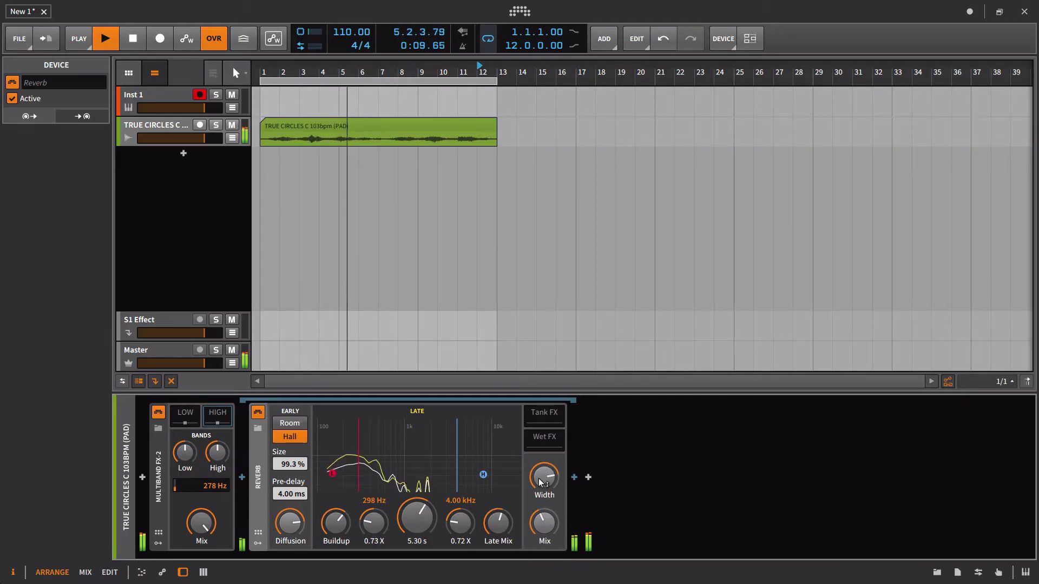
Insert a Tremolo device after the Reverb in the High band chain
{"action": "left_click", "coordinate": [574, 477]}
{"action": "type", "text": "tre"}
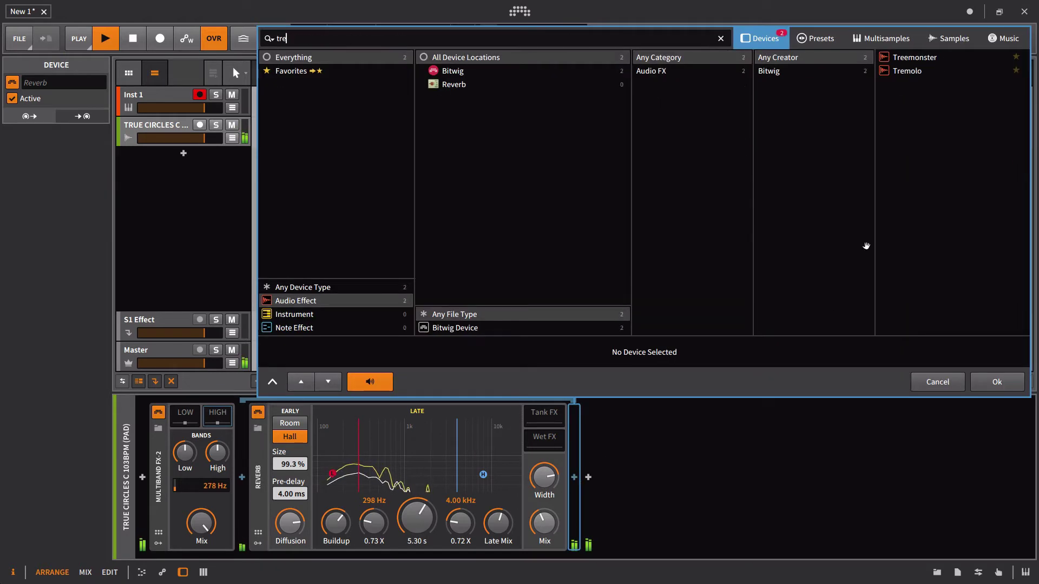
{"action": "left_click", "coordinate": [902, 72]}
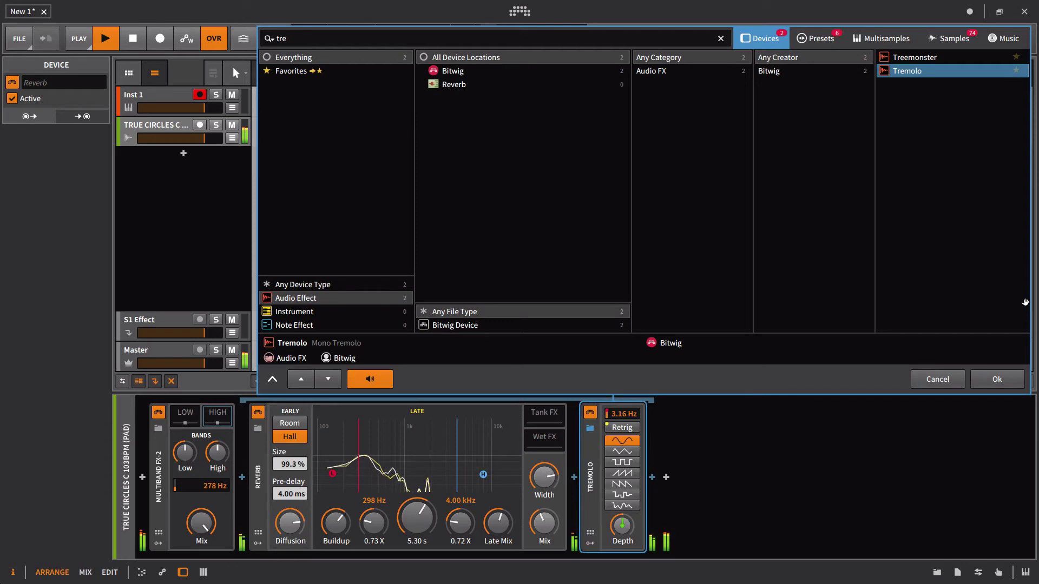
{"action": "left_click", "coordinate": [999, 379]}
Try the Tremolo at a rate of 1.06 Hz with the stepped random waveform
{"action": "mouse_move", "coordinate": [623, 526]}
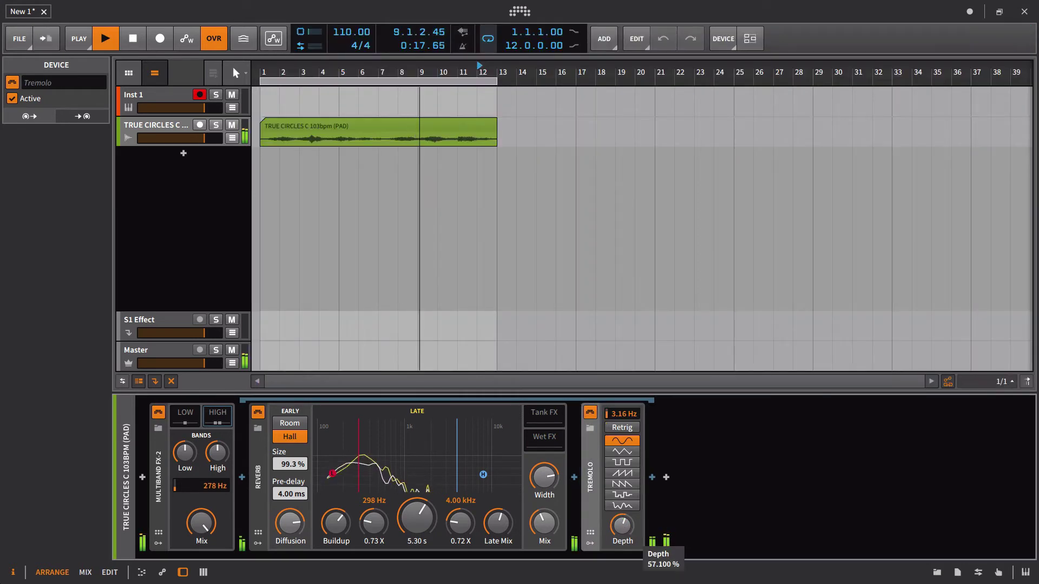
{"action": "left_click_drag", "start_coordinate": [637, 414], "coordinate": [636, 436]}
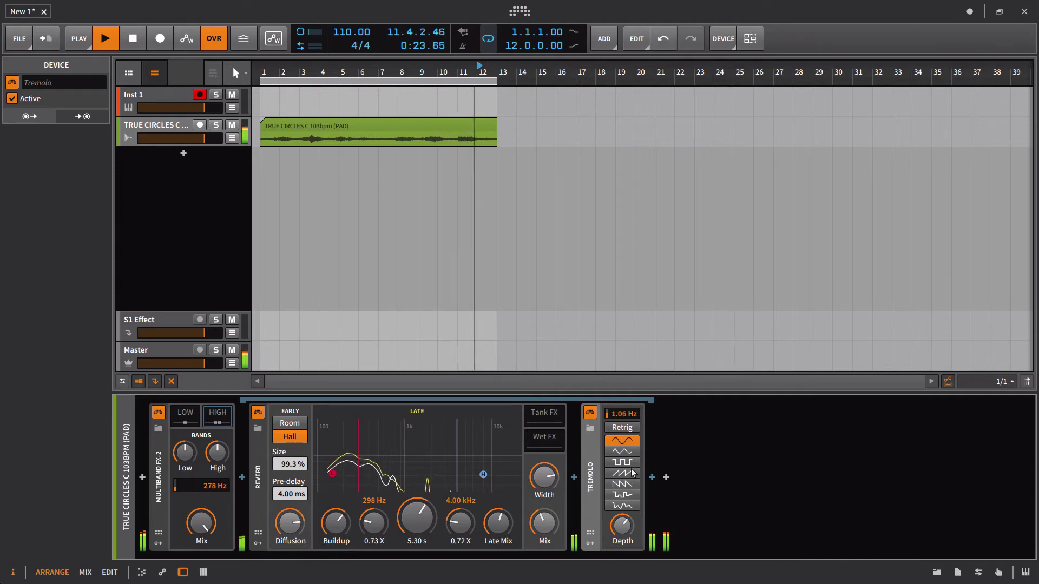
{"action": "left_click", "coordinate": [623, 497]}
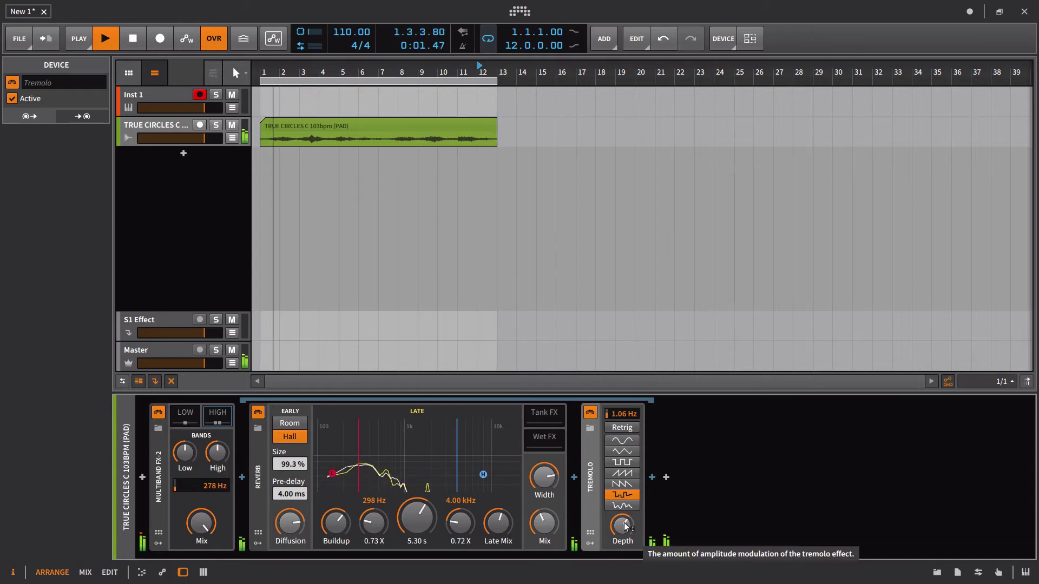
Increase the Tremolo's depth and set it to a triangle waveform at 3.60 Hz
{"action": "left_click_drag", "start_coordinate": [626, 415], "coordinate": [626, 394]}
{"action": "left_click_drag", "start_coordinate": [624, 522], "coordinate": [624, 518]}
{"action": "left_click", "coordinate": [623, 505]}
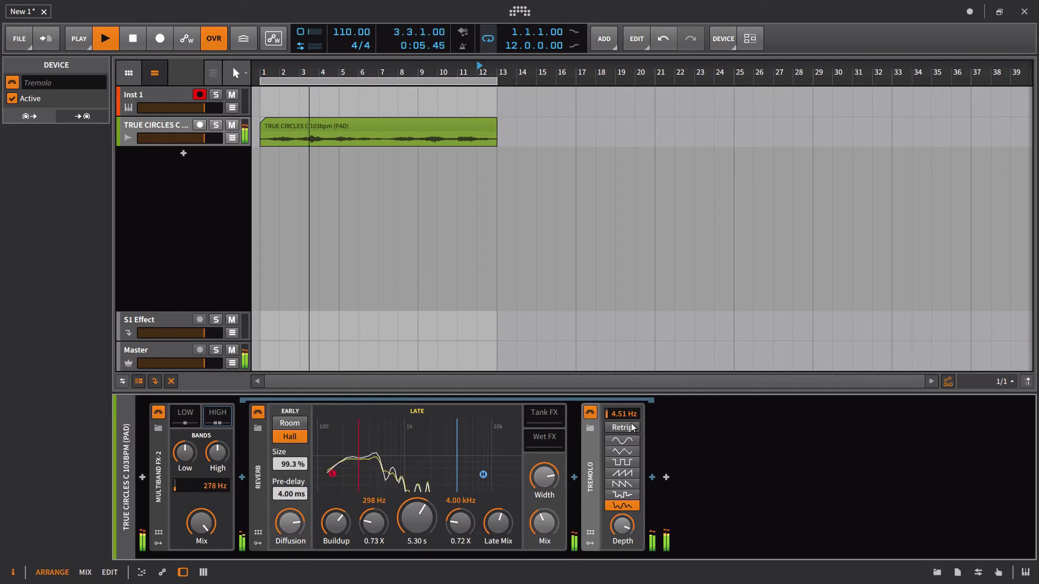
{"action": "left_click_drag", "start_coordinate": [627, 415], "coordinate": [632, 487]}
{"action": "left_click", "coordinate": [630, 453]}
Insert a Rotary device after the Tremolo, lower its amplitude modulation and rate, and set its delay modulation to 0.658 ms
{"action": "left_click", "coordinate": [652, 478]}
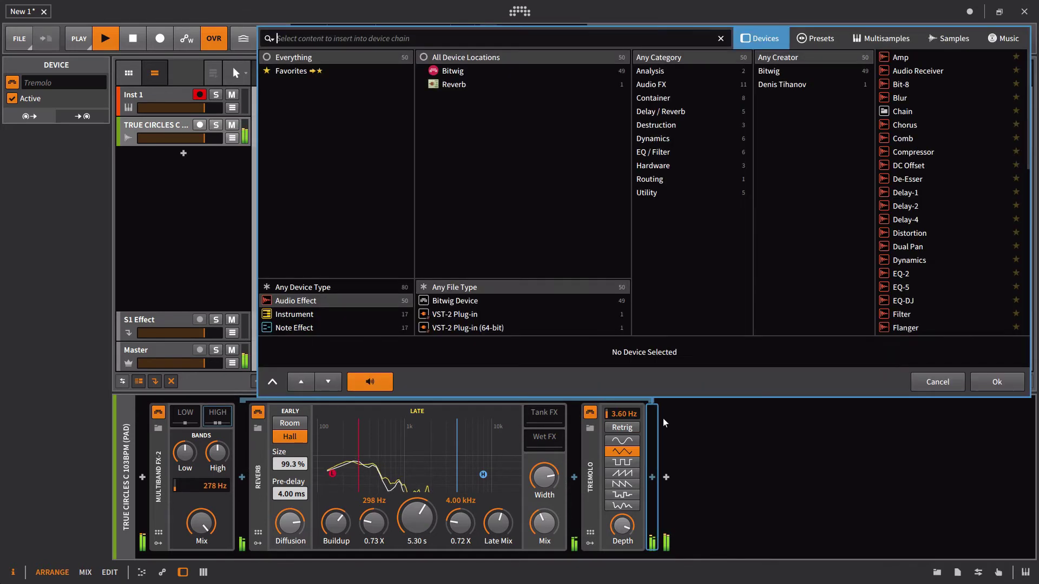
{"action": "type", "text": "rota"}
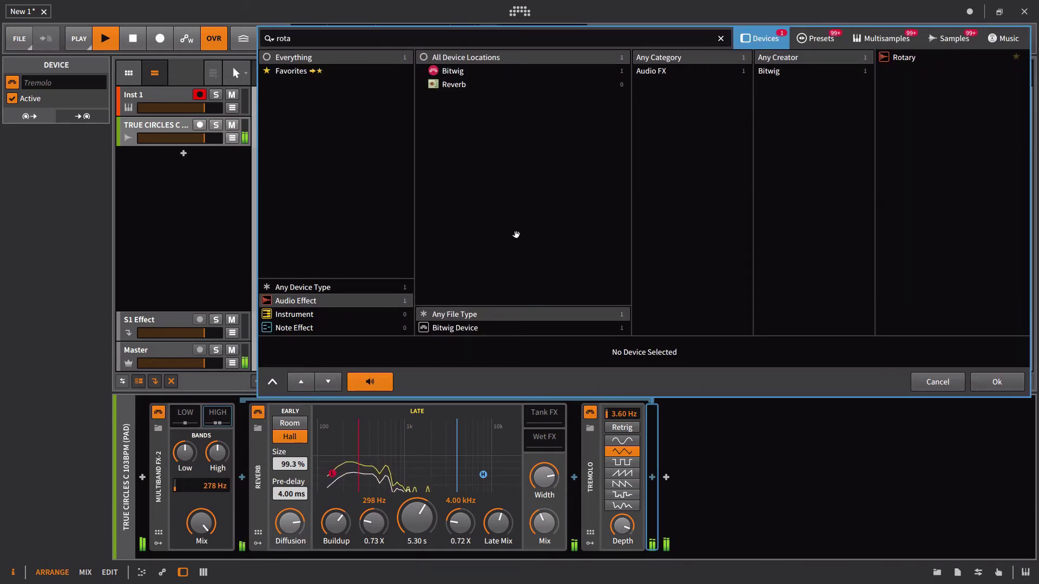
{"action": "left_click", "coordinate": [882, 59]}
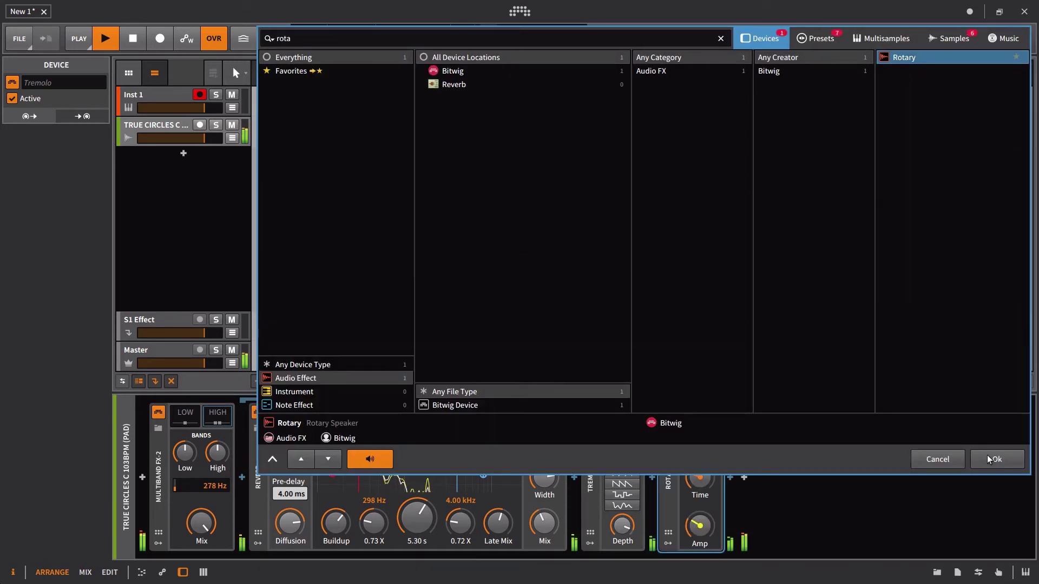
{"action": "left_click", "coordinate": [988, 459]}
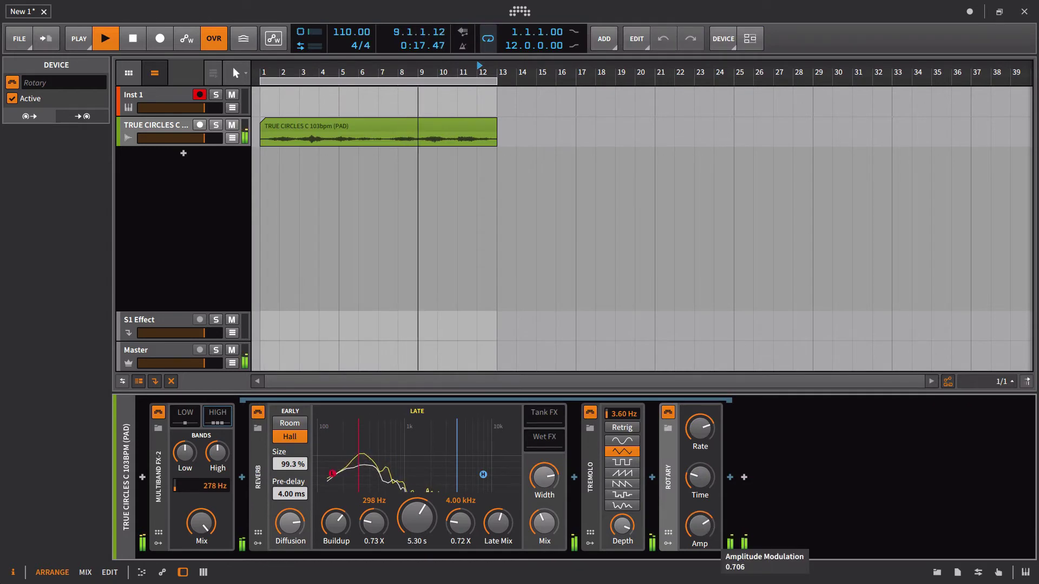
{"action": "left_click_drag", "start_coordinate": [700, 526], "coordinate": [700, 534]}
{"action": "left_click_drag", "start_coordinate": [702, 432], "coordinate": [700, 473]}
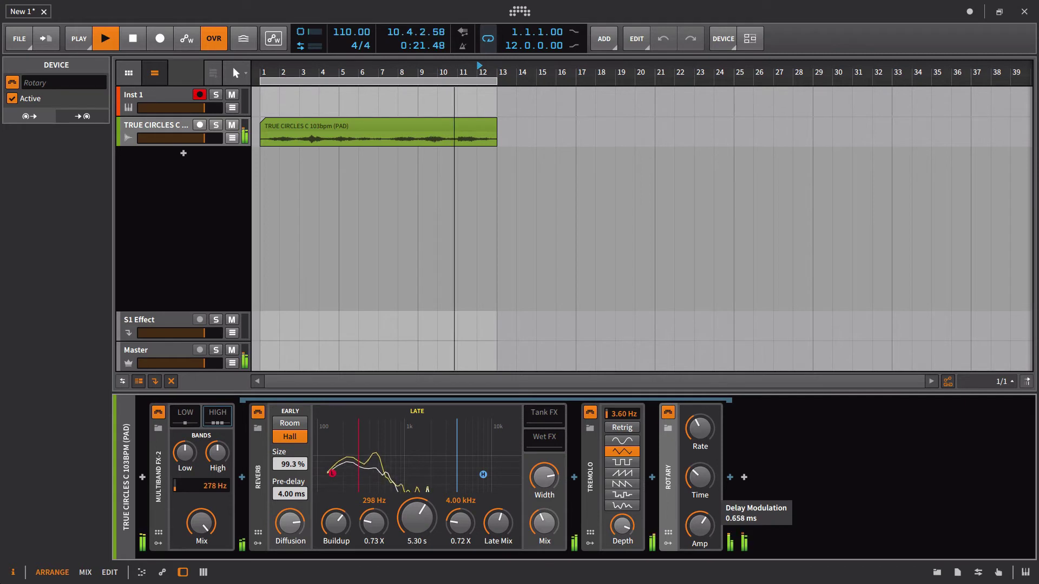
Collapse the Rotary, Tremolo and Reverb devices in the High band chain, and stop playback
{"action": "left_click", "coordinate": [675, 483]}
{"action": "left_click", "coordinate": [590, 476]}
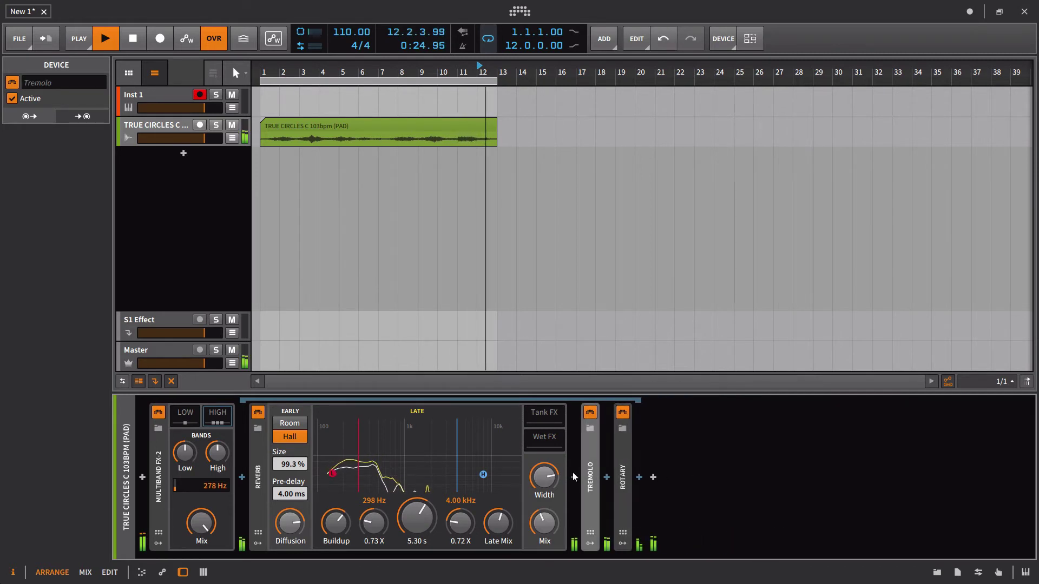
{"action": "left_click", "coordinate": [254, 452]}
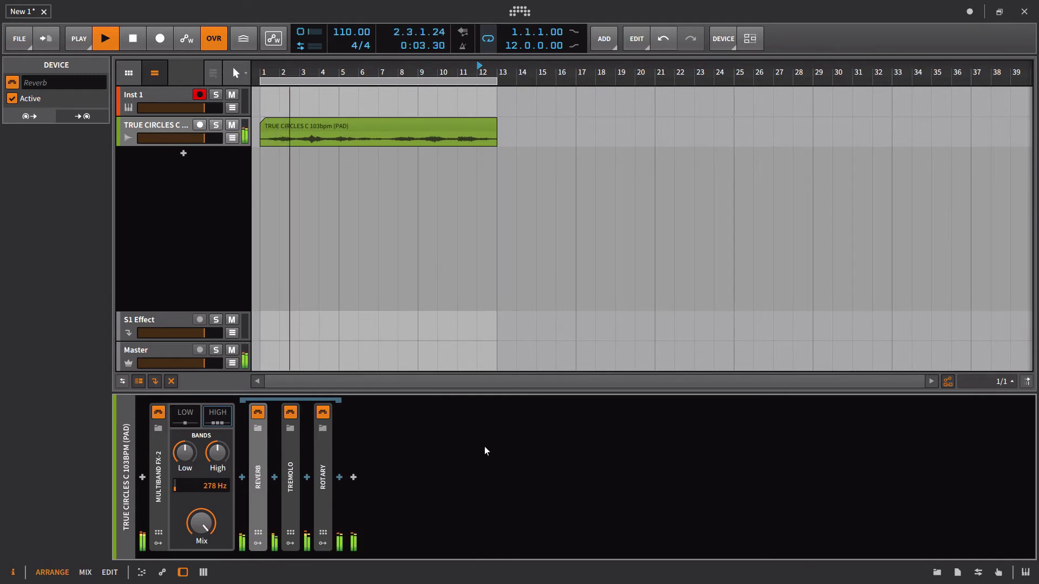
{"action": "key", "text": "space"}
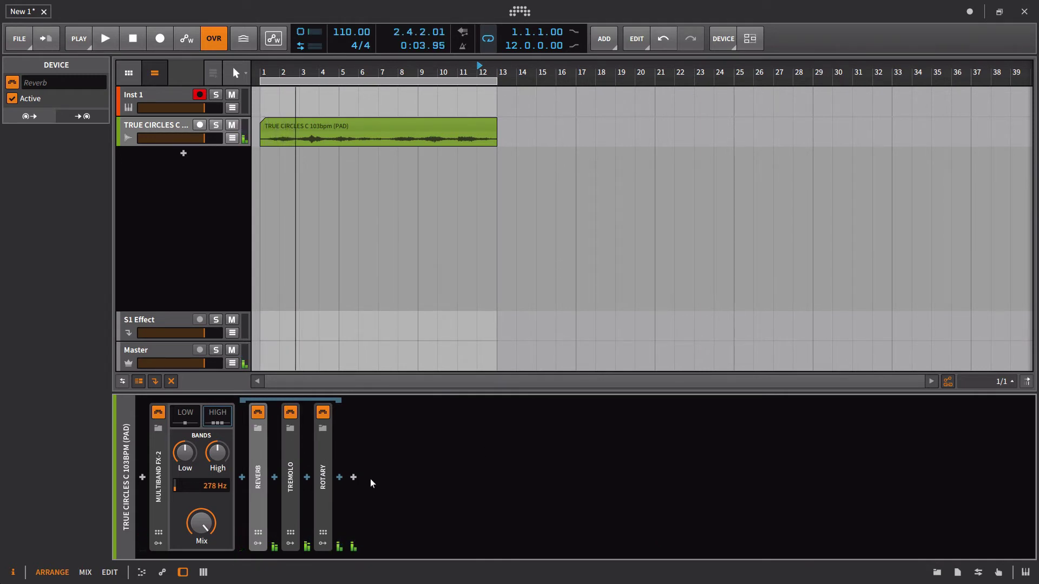
Expand the Rotary, Tremolo and Reverb devices in the High band chain again
{"action": "left_click", "coordinate": [327, 457]}
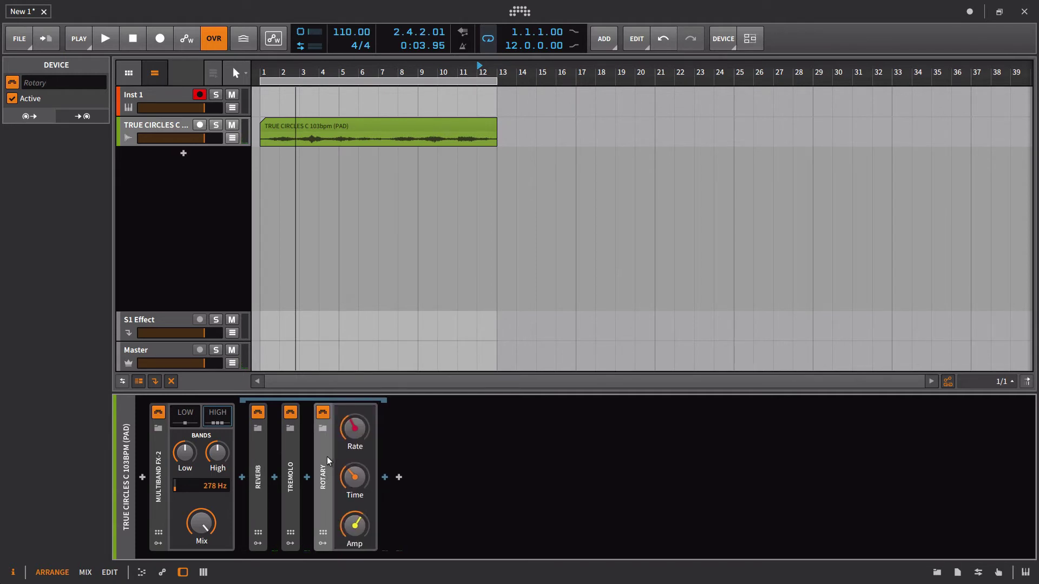
{"action": "left_click", "coordinate": [292, 465]}
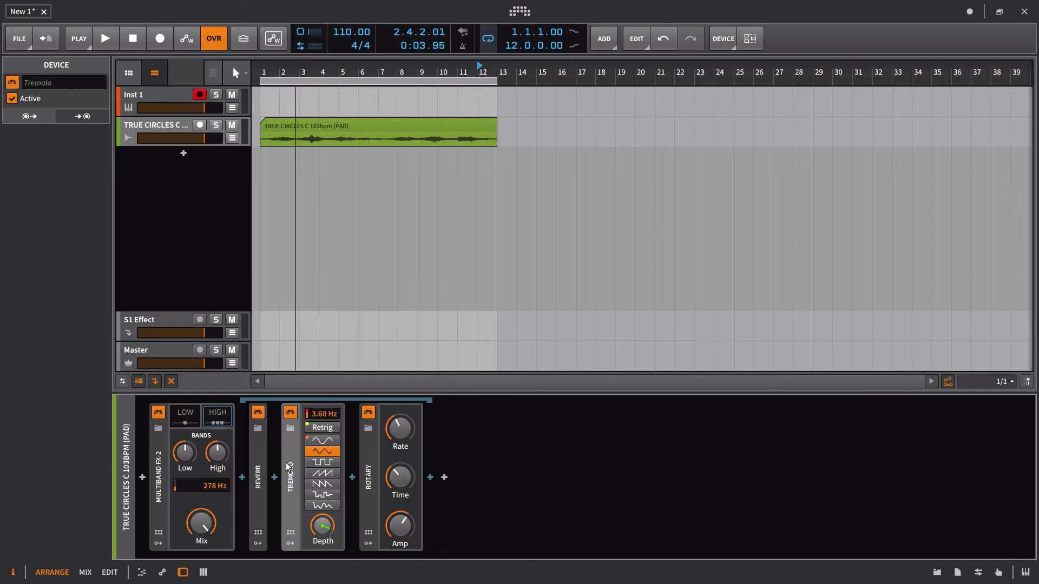
{"action": "left_click", "coordinate": [255, 477]}
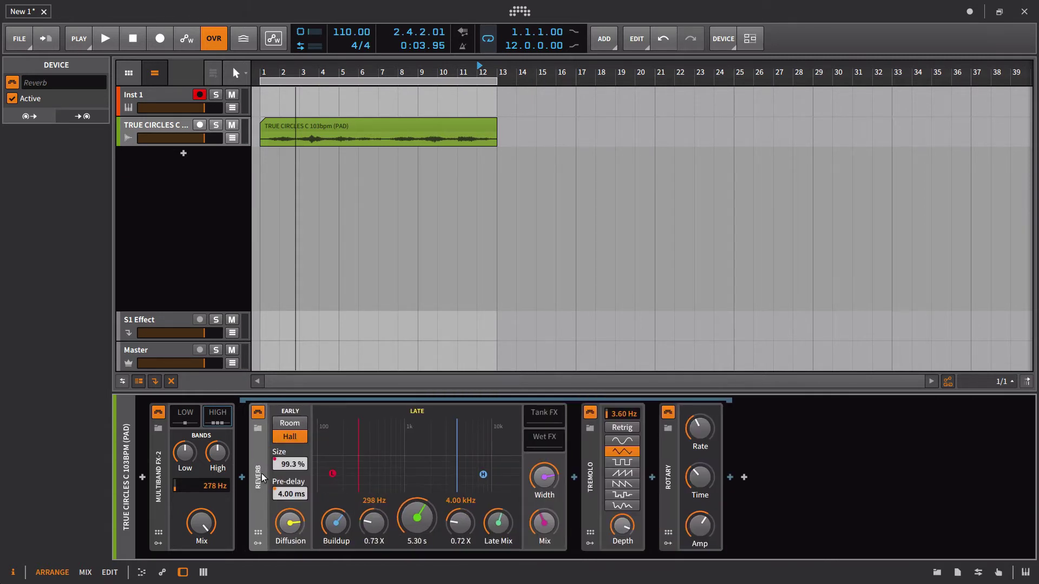
Show the modulator slots of Multiband FX-2, and view its Low band chain before returning to the High band chain
{"action": "left_click", "coordinate": [158, 543]}
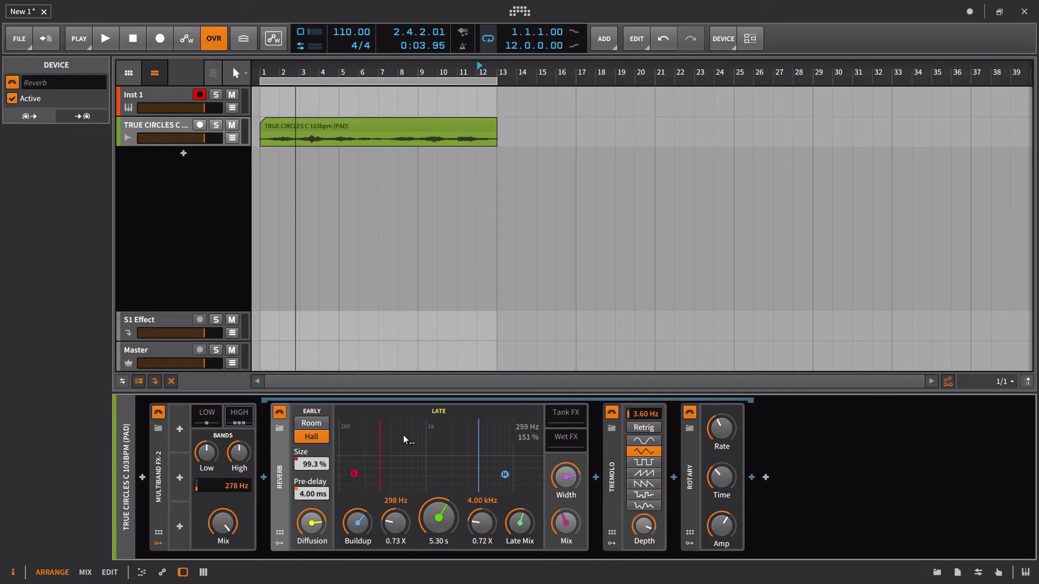
{"action": "left_click", "coordinate": [205, 419]}
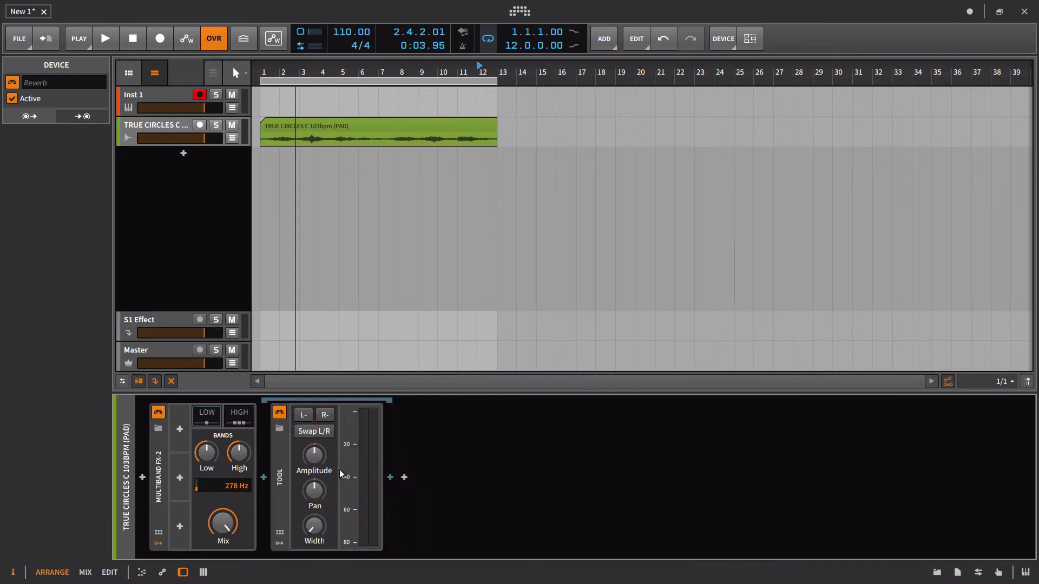
{"action": "left_click", "coordinate": [240, 419]}
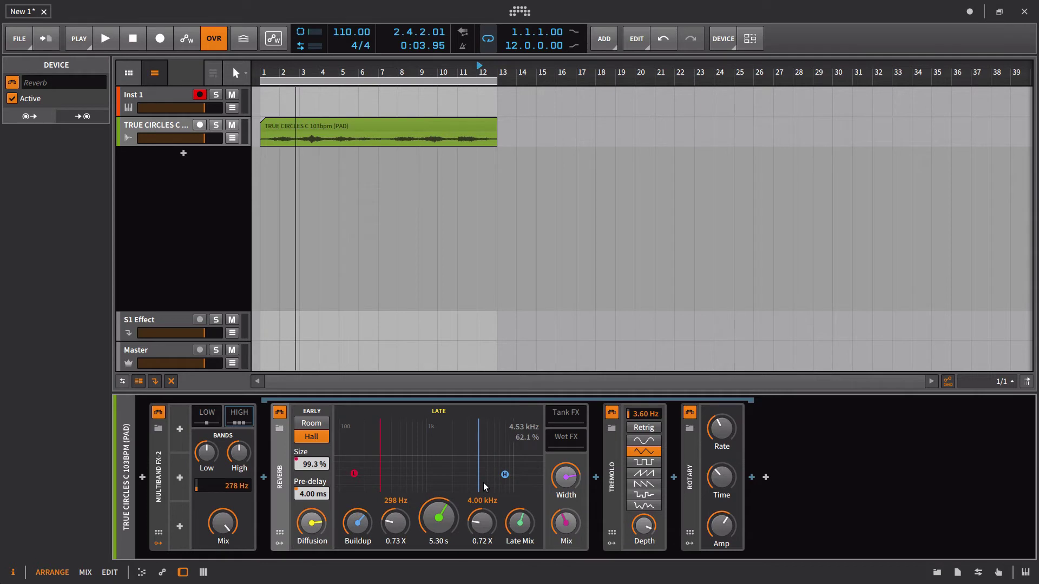
Add an LFO modulator to the first modulator slot of Multiband FX-2
{"action": "left_click", "coordinate": [178, 429]}
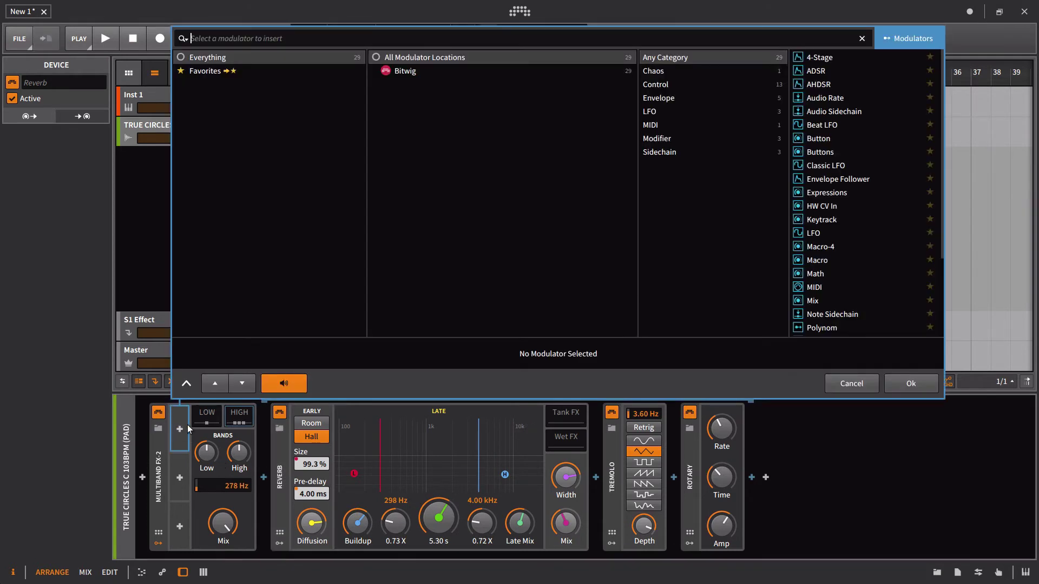
{"action": "type", "text": "lfo"}
{"action": "left_click", "coordinate": [852, 85]}
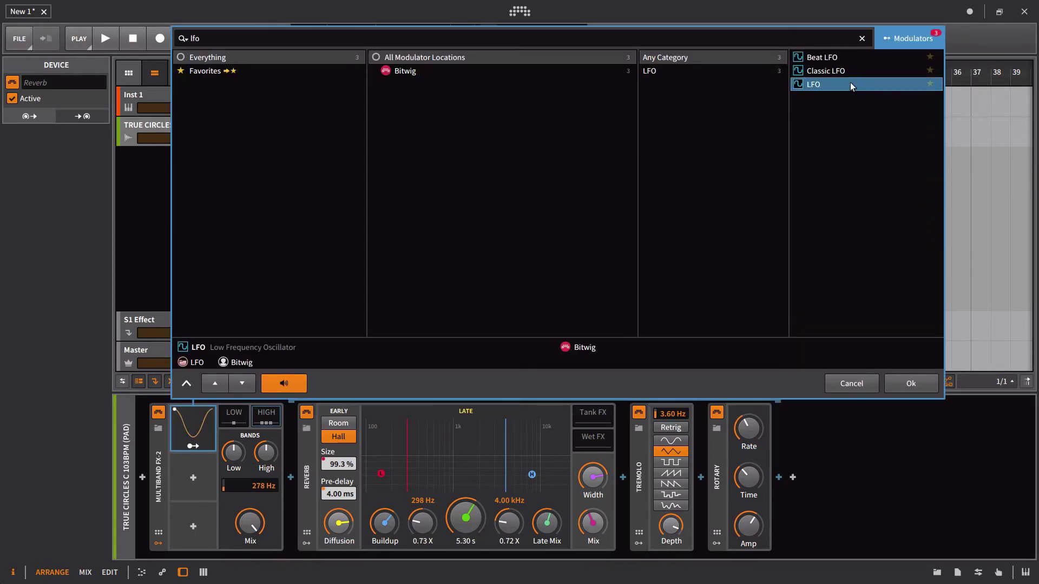
{"action": "left_click", "coordinate": [910, 382]}
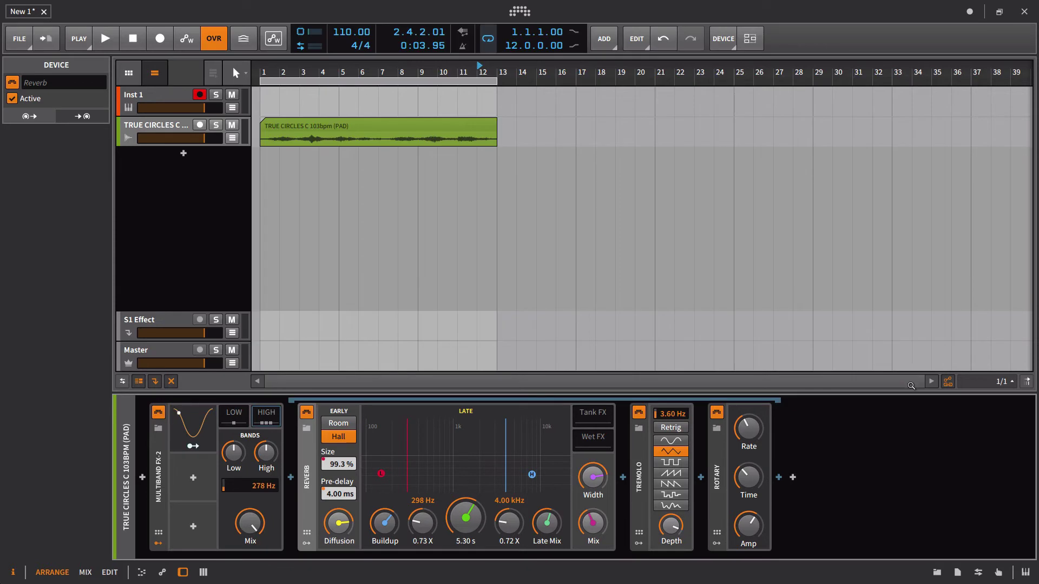
Start modulation mapping for the Multiband FX-2 LFO and examine the assignable parameters in the Low and High band chains
{"action": "left_click", "coordinate": [194, 450]}
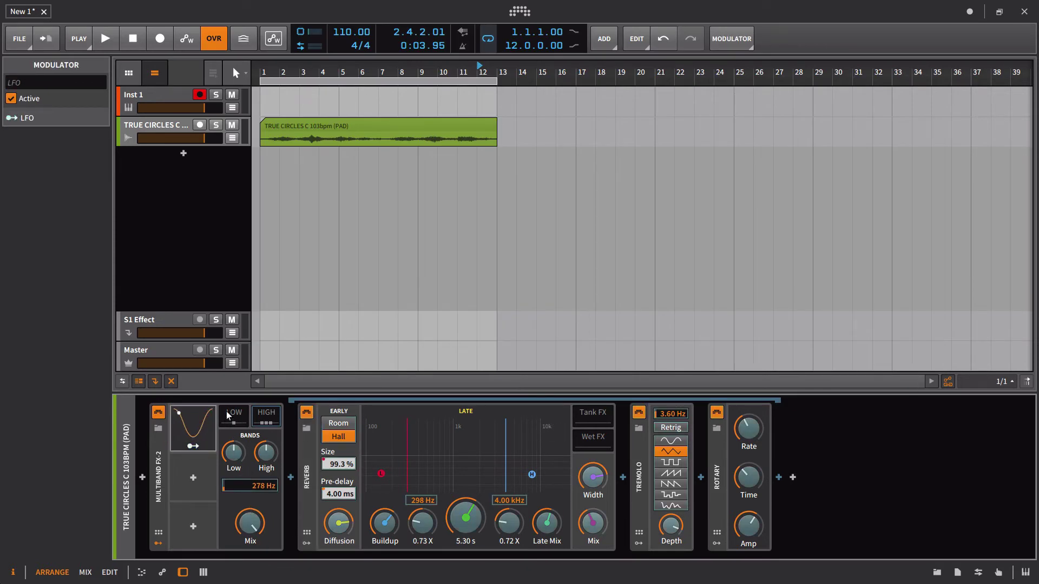
{"action": "left_click", "coordinate": [228, 412]}
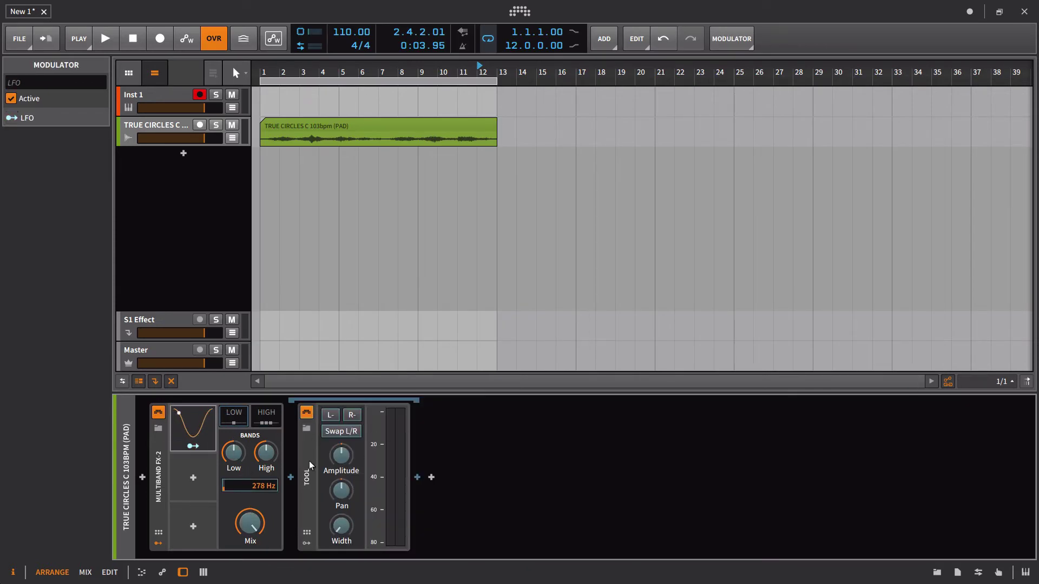
{"action": "left_click", "coordinate": [274, 417]}
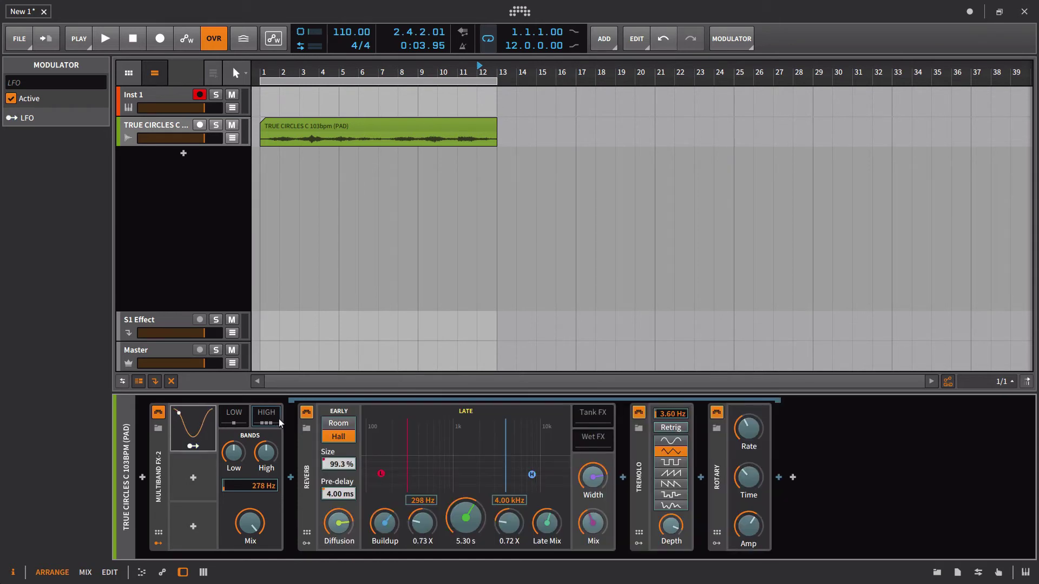
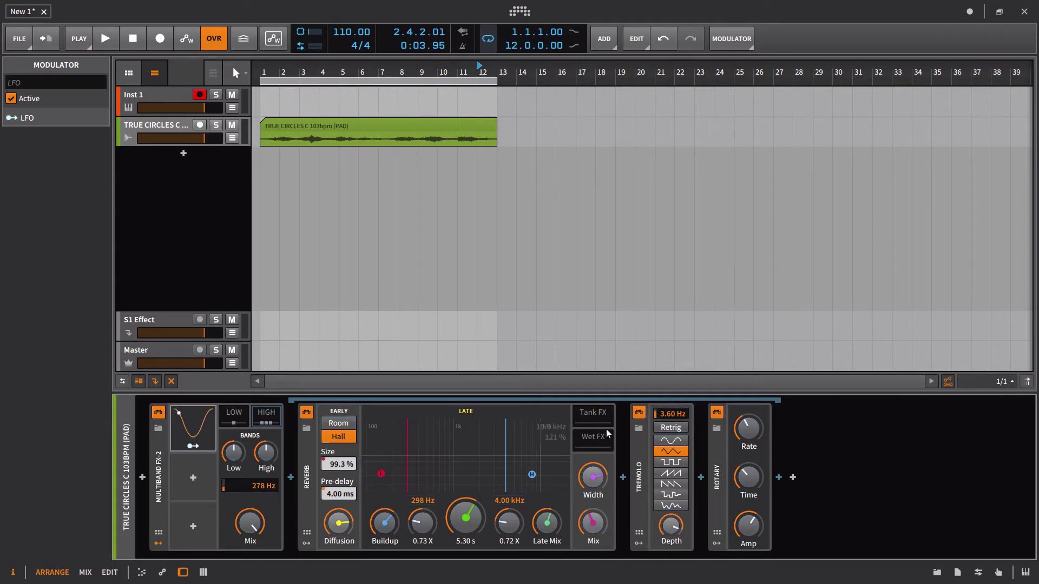
Insert a Chorus device into the Wet FX chain of the Reverb
{"action": "left_click", "coordinate": [598, 446]}
{"action": "left_click", "coordinate": [622, 477]}
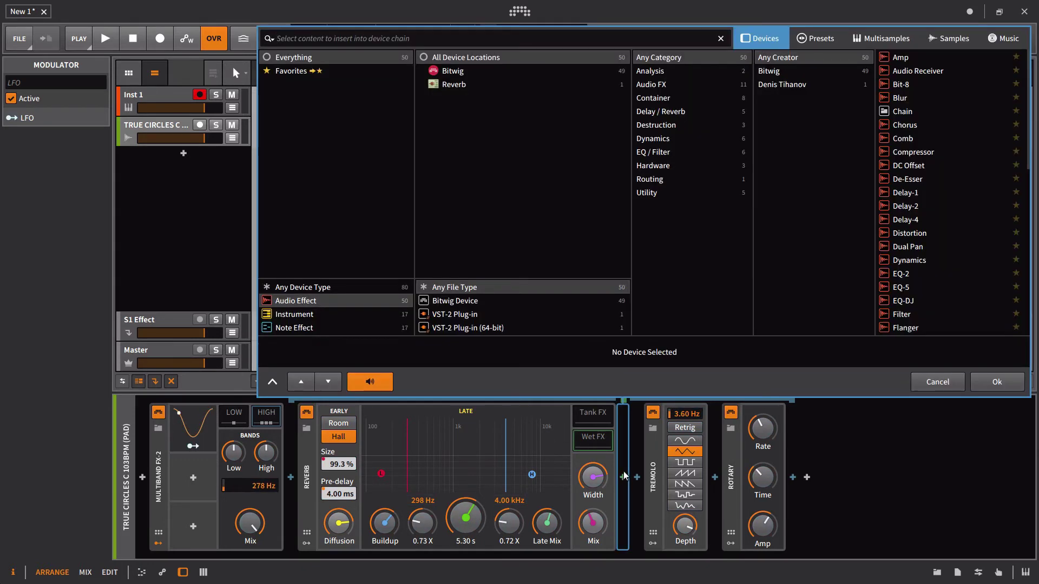
{"action": "type", "text": "c"}
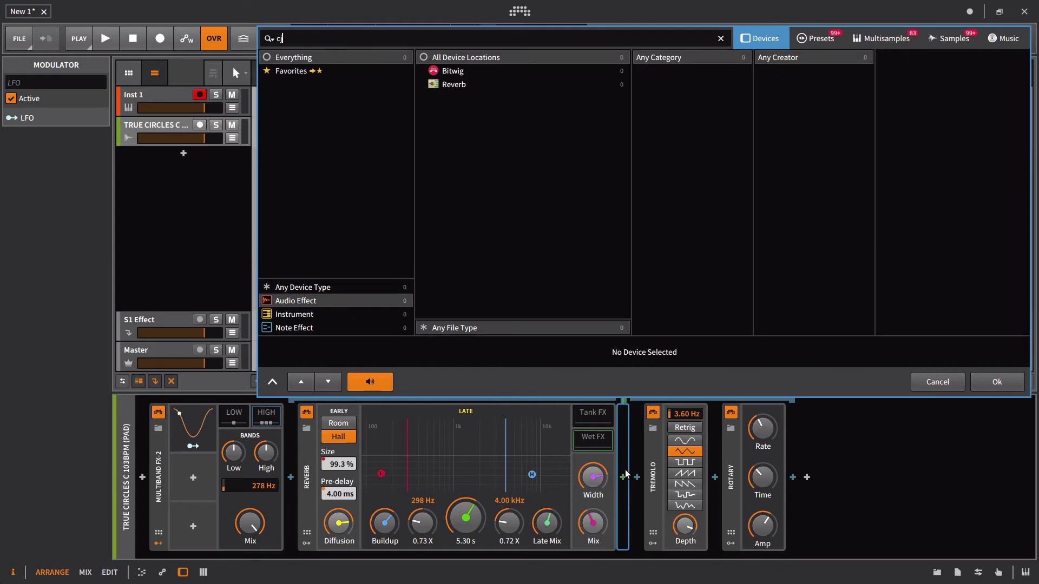
{"action": "type", "text": "ho"}
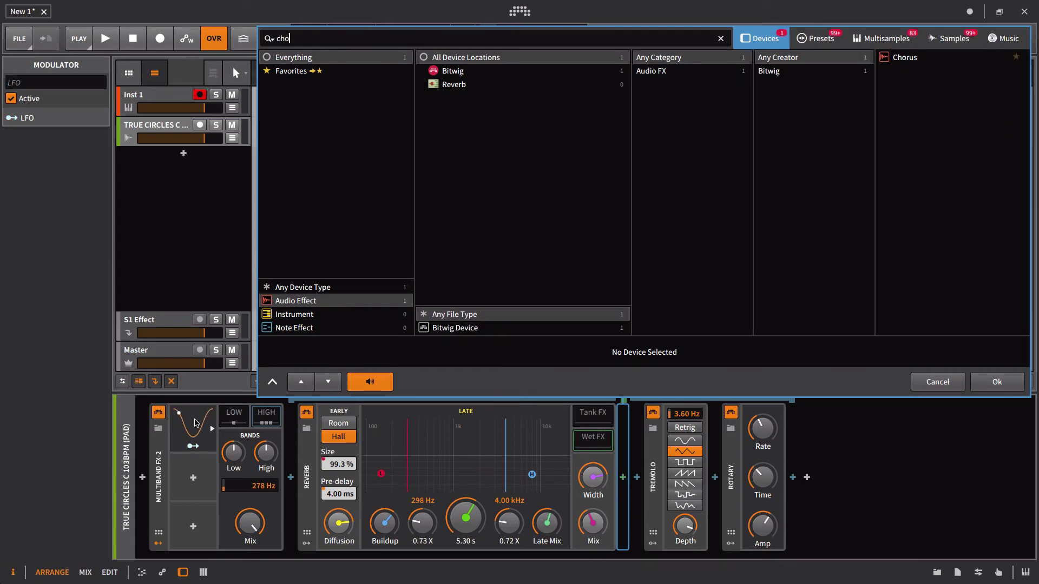
{"action": "left_click", "coordinate": [886, 60]}
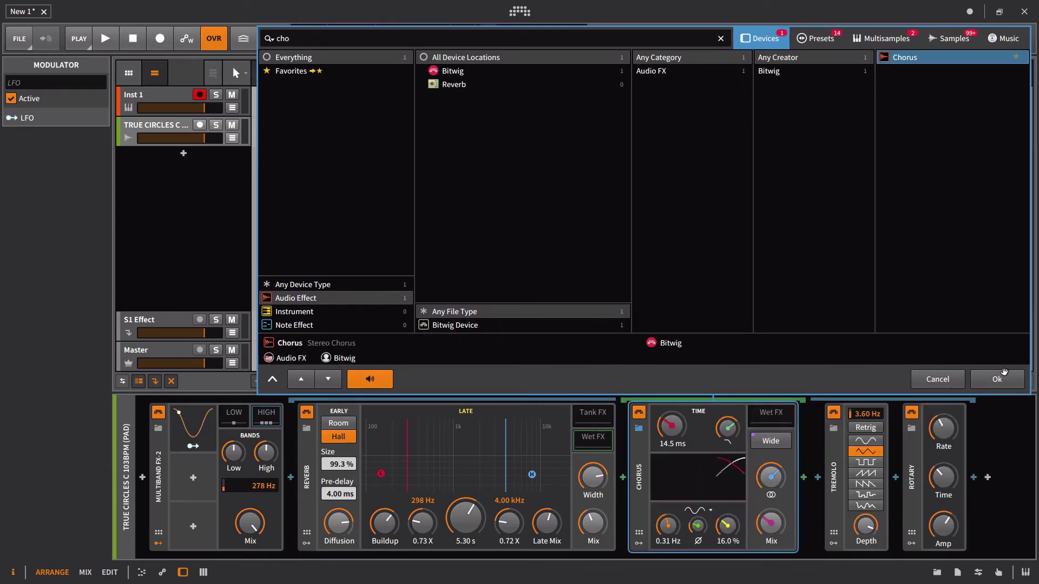
{"action": "left_click", "coordinate": [1003, 378]}
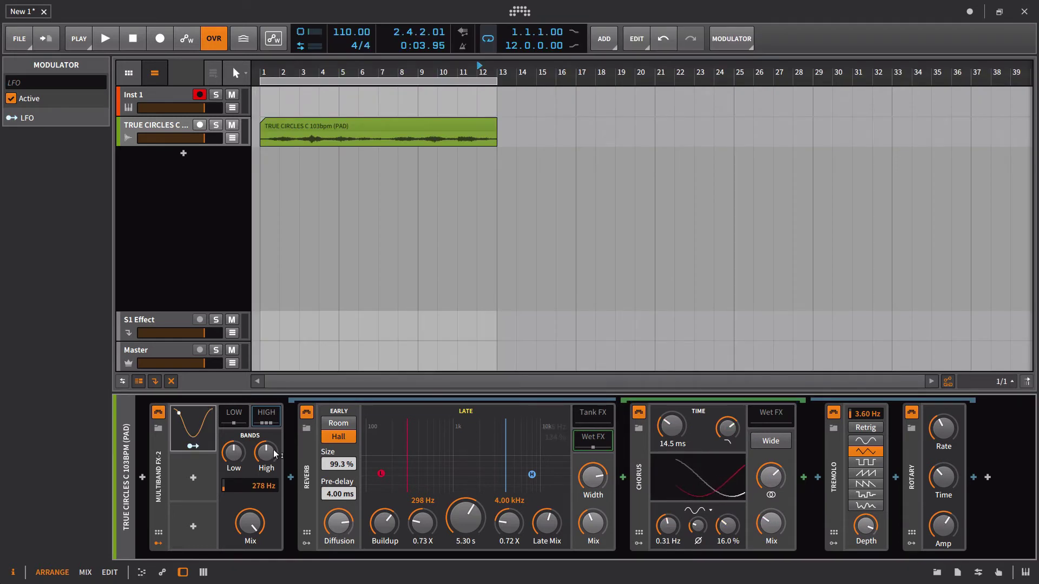
Collapse and re-expand the Reverb, then show the modulator slots of the Chorus and the Reverb
{"action": "left_click", "coordinate": [303, 453]}
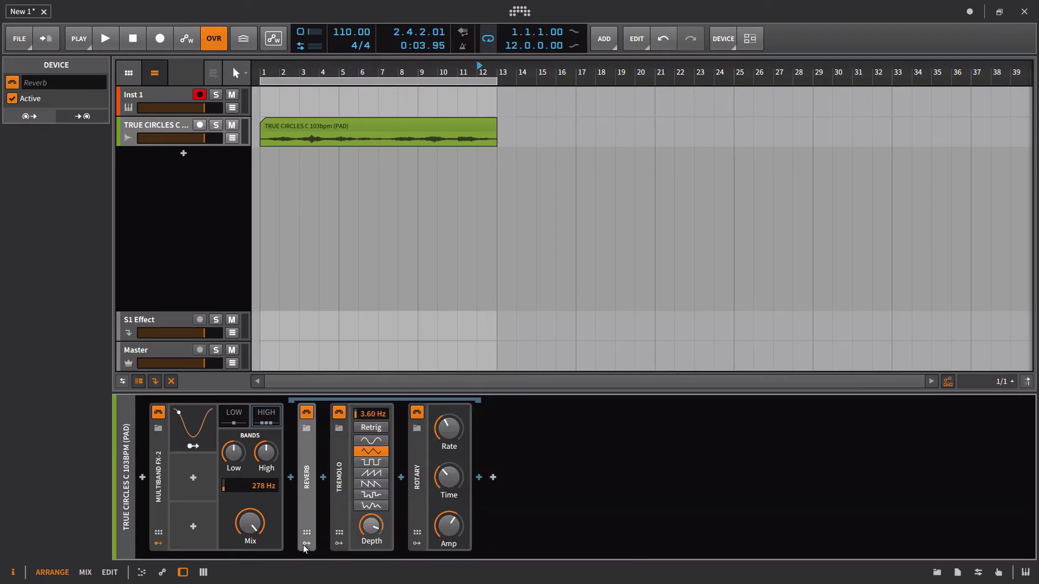
{"action": "left_click", "coordinate": [301, 475]}
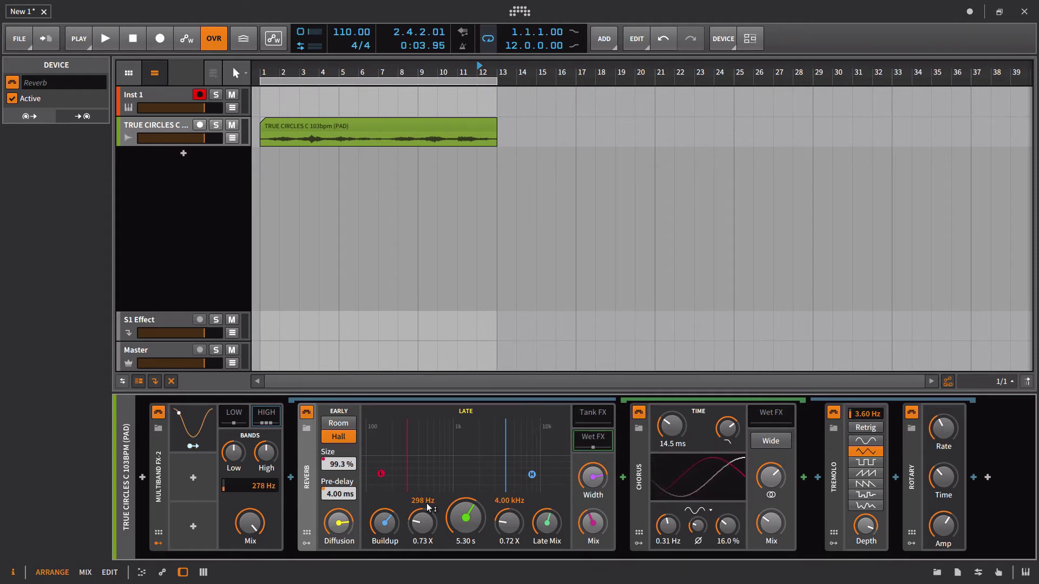
{"action": "left_click", "coordinate": [639, 543]}
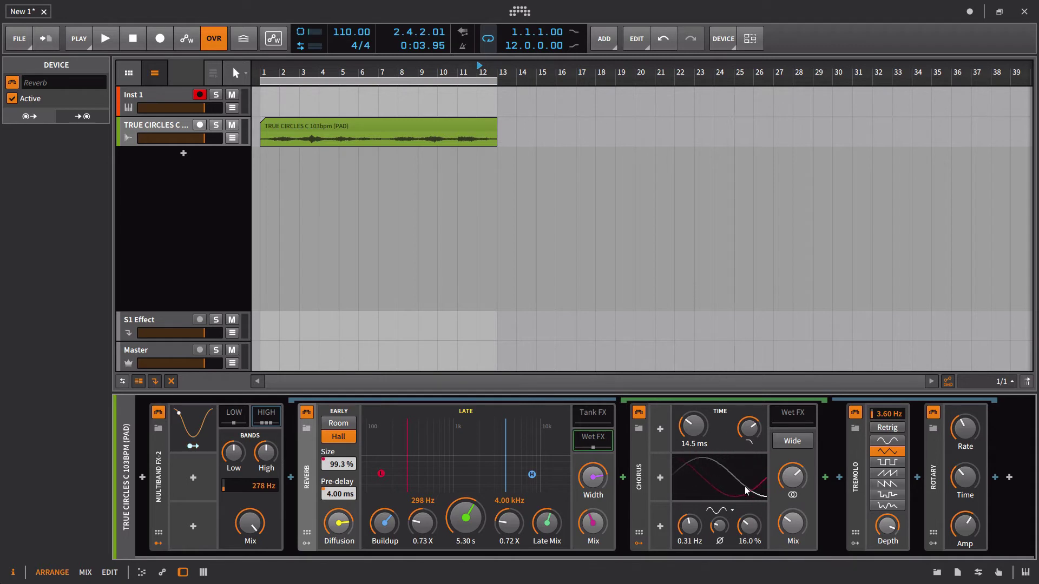
{"action": "left_click", "coordinate": [307, 545]}
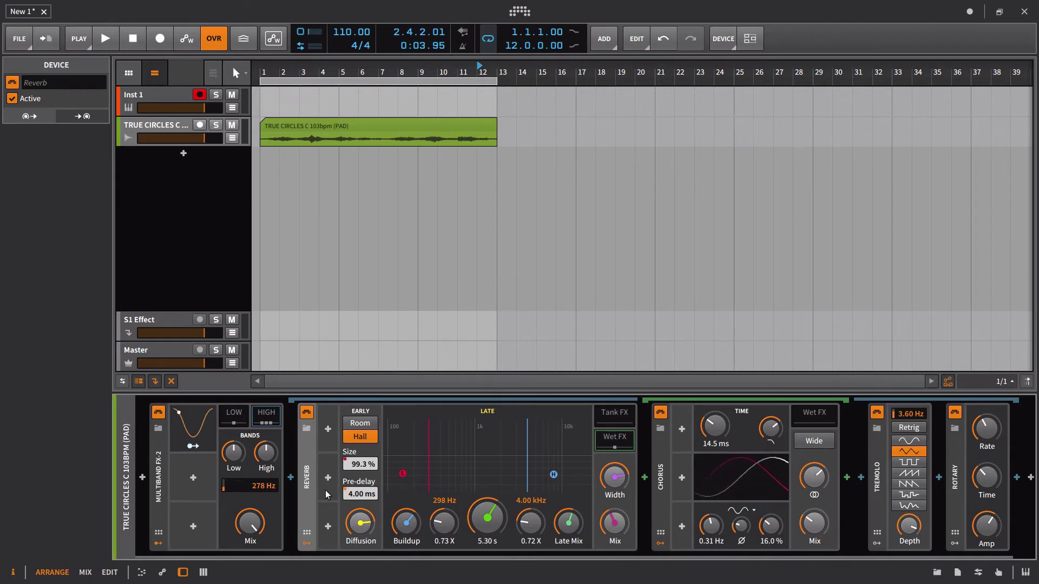
Add an LFO modulator to the Reverb and, with its modulation mapping active, examine the assignable parameters along the device chain
{"action": "left_click", "coordinate": [331, 430]}
{"action": "type", "text": "lfo"}
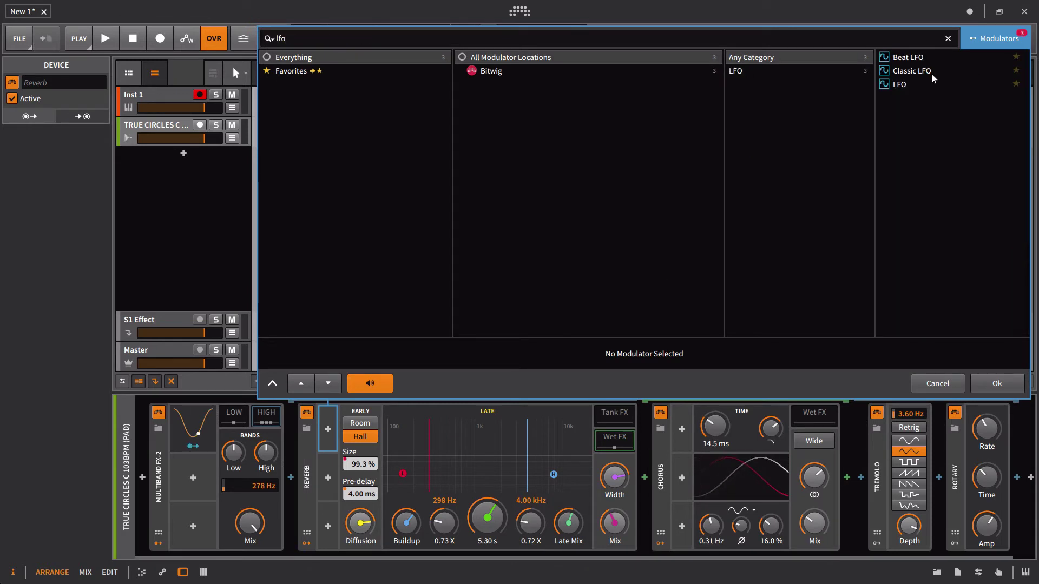
{"action": "left_click", "coordinate": [934, 83]}
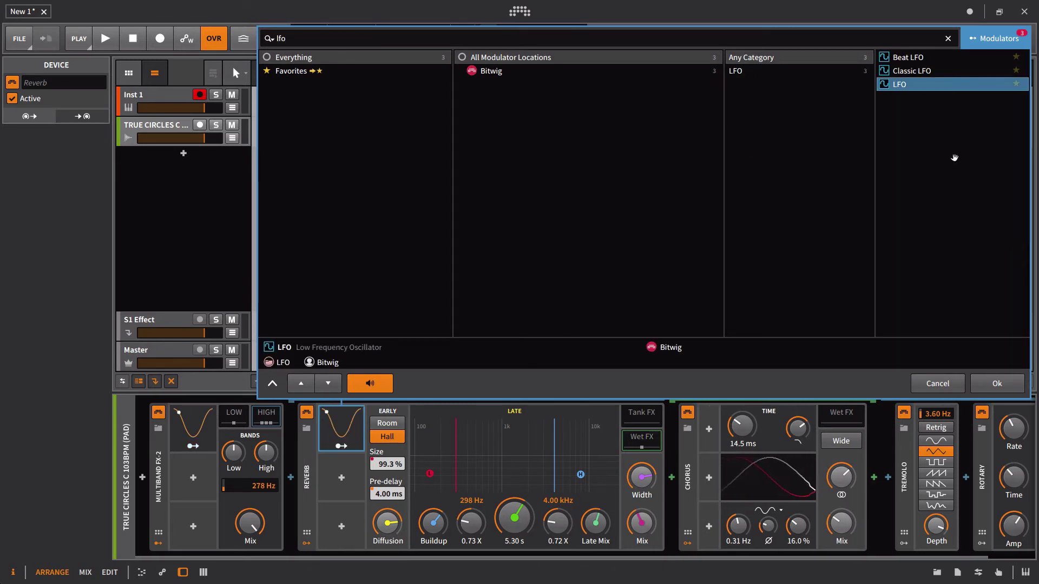
{"action": "left_click", "coordinate": [1015, 388]}
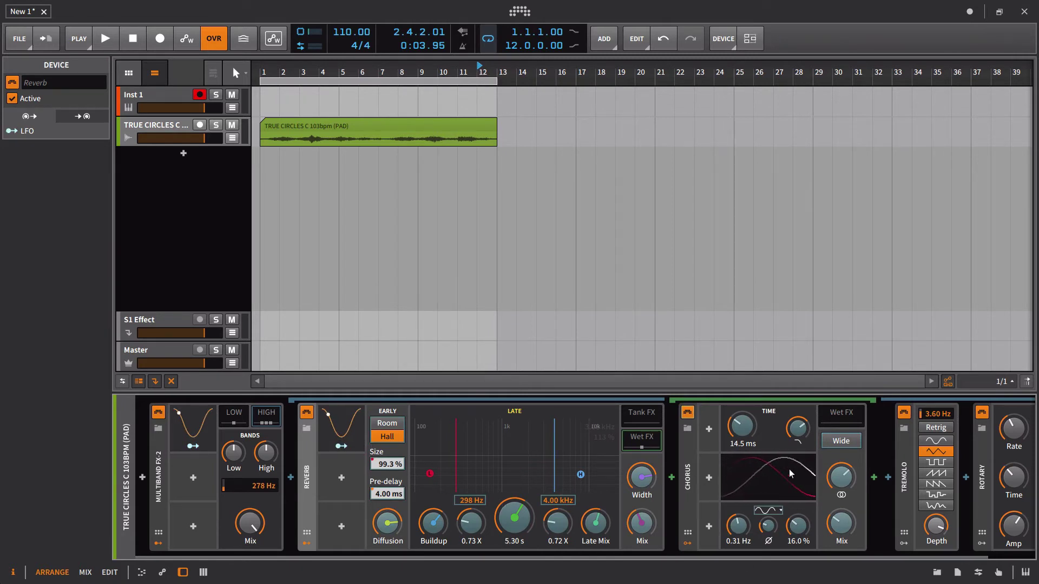
{"action": "scroll", "coordinate": [790, 469], "scroll_direction": "down", "scroll_amount": 2}
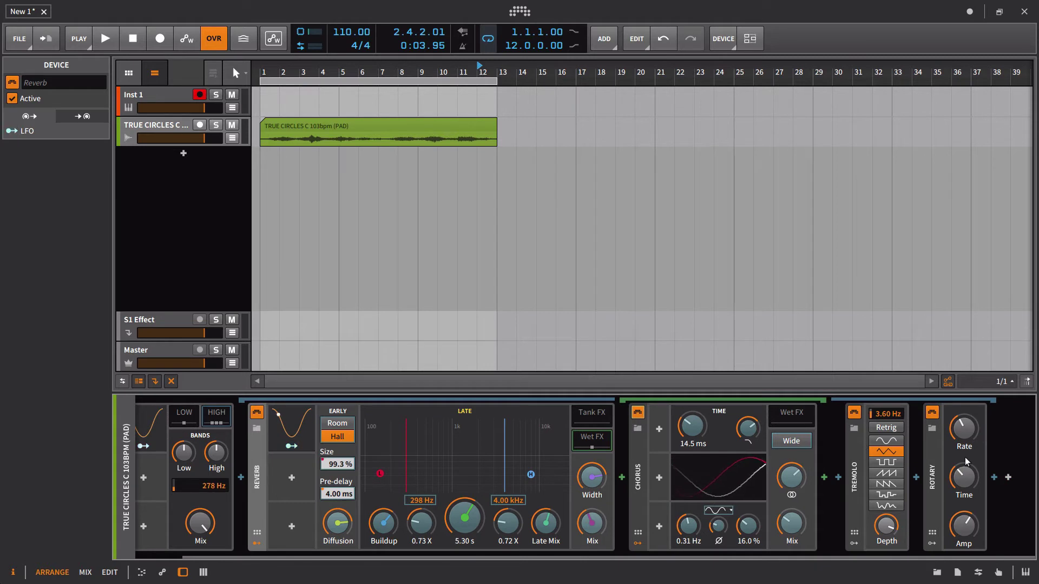
{"action": "scroll", "coordinate": [471, 435], "scroll_direction": "up", "scroll_amount": 2}
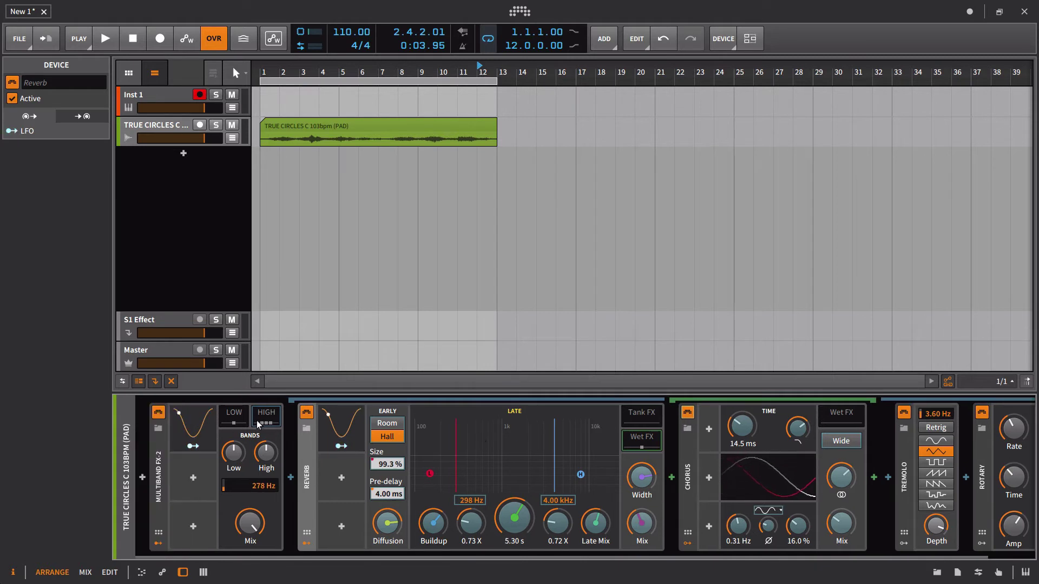
Show the Low band chain, return to the High band chain, and add an LFO modulator to the nested Chorus
{"action": "left_click", "coordinate": [238, 420]}
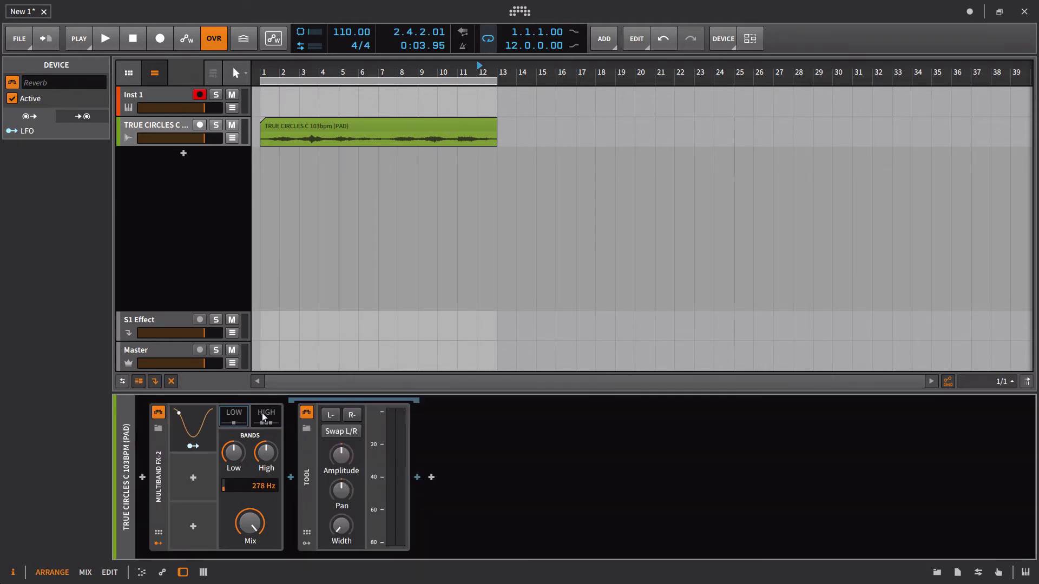
{"action": "left_click", "coordinate": [263, 416]}
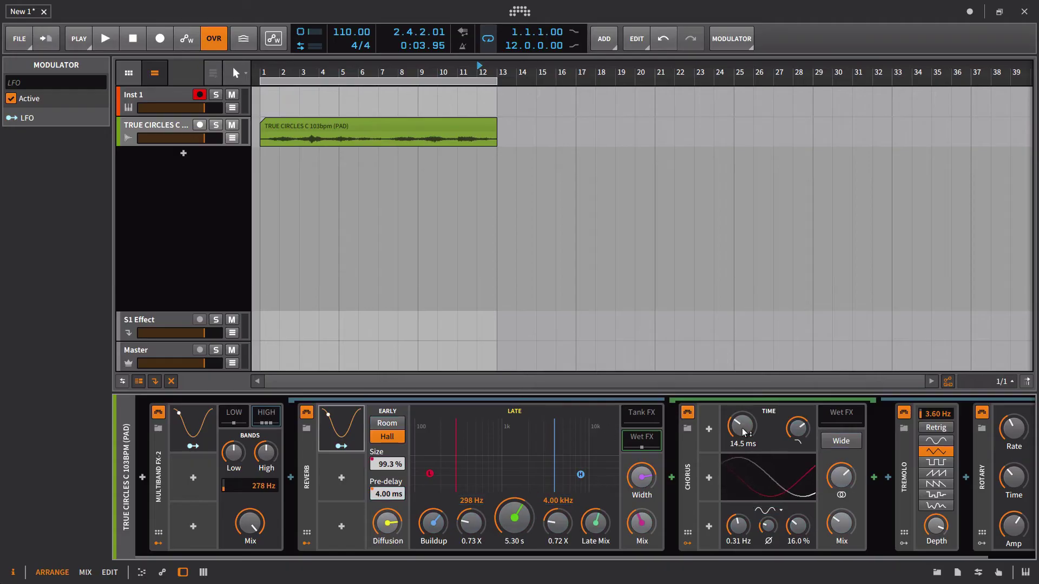
{"action": "left_click", "coordinate": [709, 429]}
{"action": "type", "text": "lfo"}
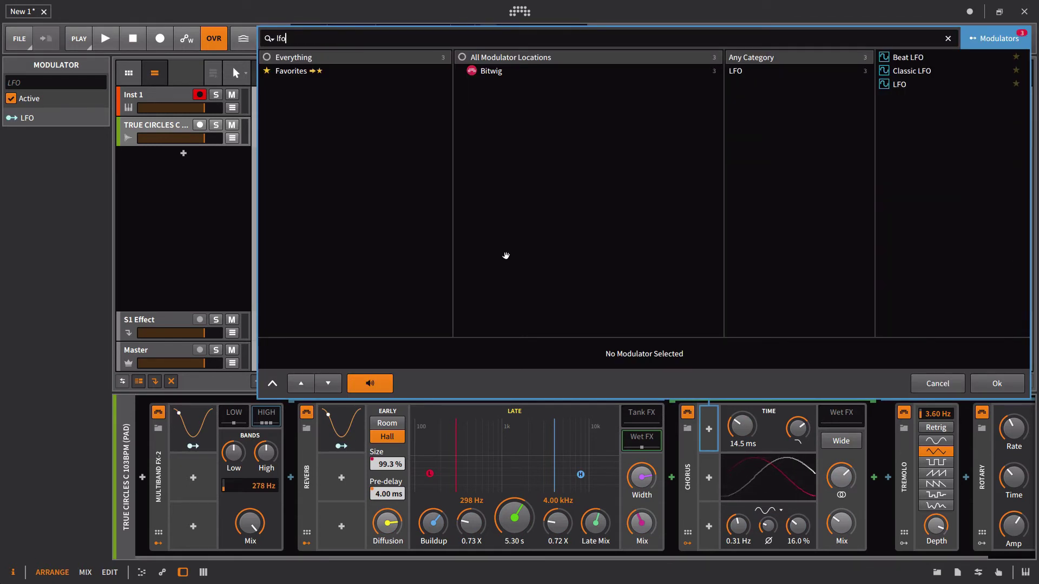
{"action": "left_click", "coordinate": [932, 82]}
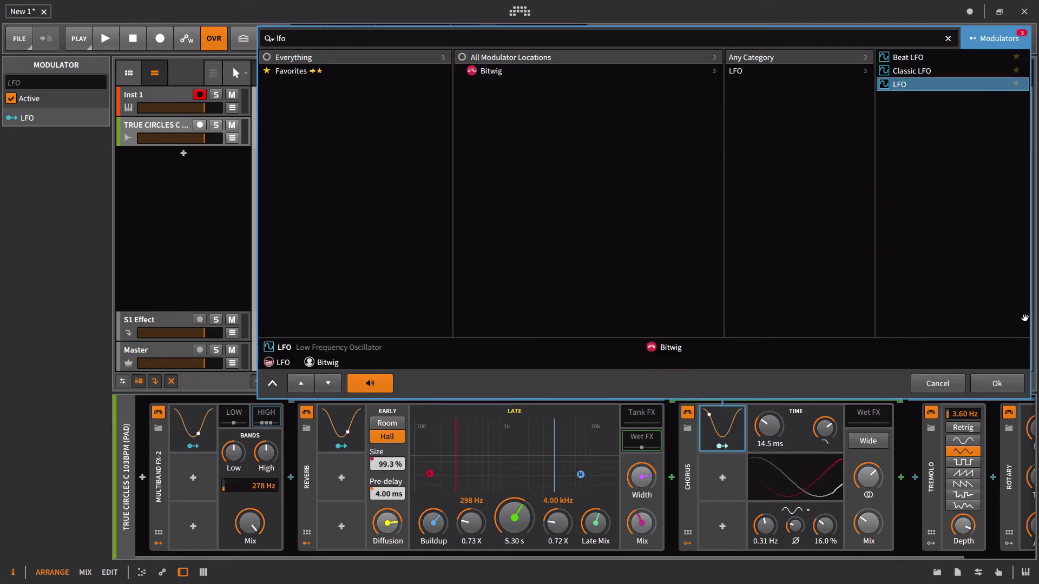
{"action": "left_click", "coordinate": [997, 383]}
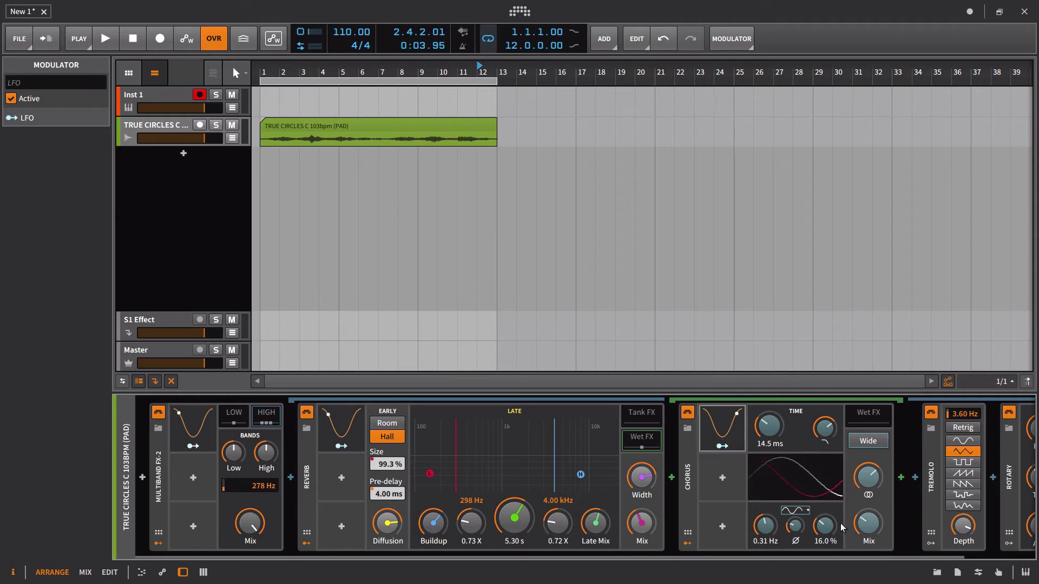
{"action": "scroll", "coordinate": [840, 524], "scroll_direction": "right", "scroll_amount": 3}
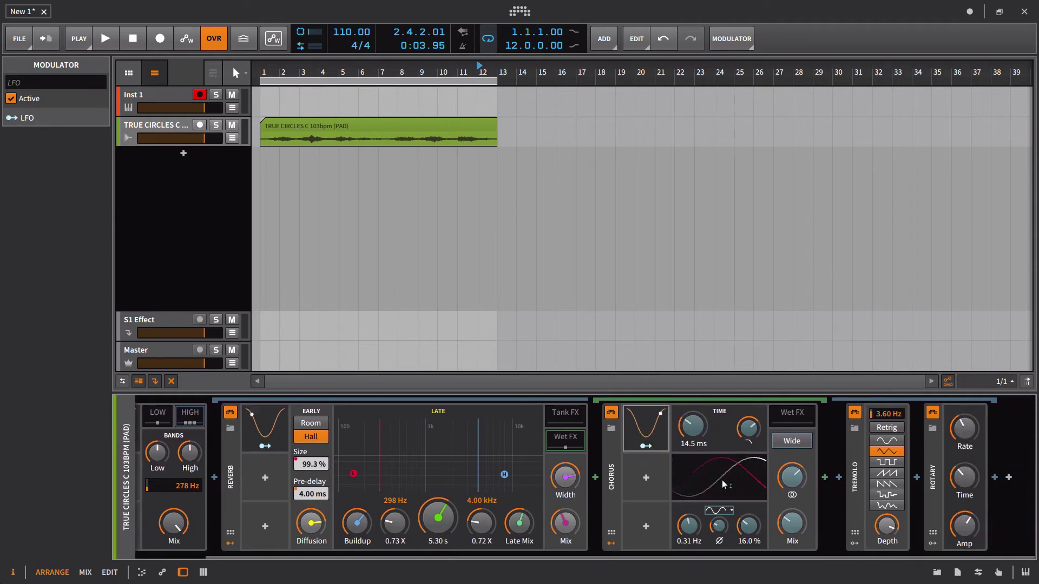
{"action": "scroll", "coordinate": [656, 476], "scroll_direction": "left", "scroll_amount": 3}
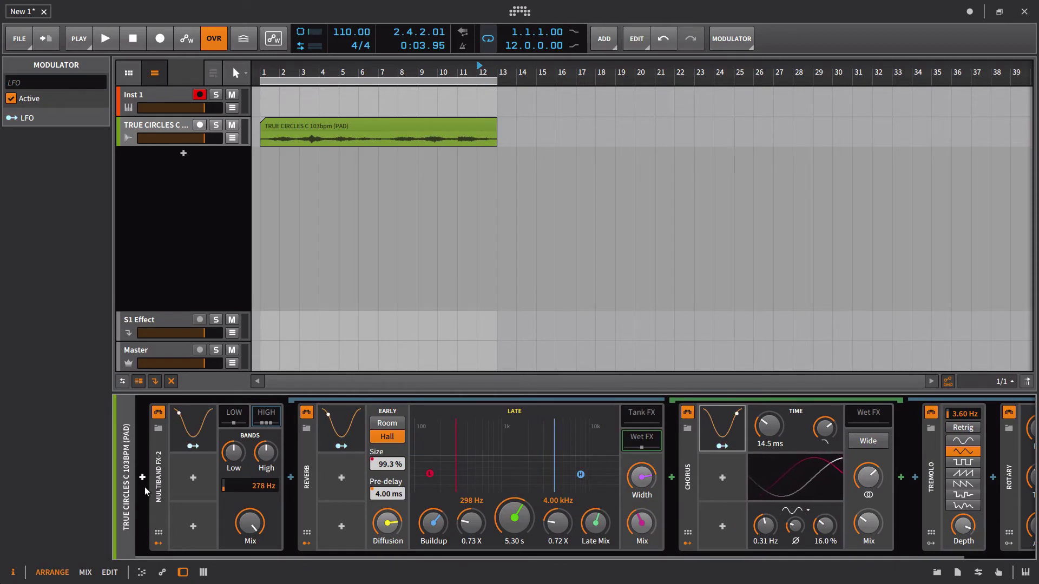
Start playback, insert an FX Layer at the start of the pad track's device chain, and move the Multiband FX-2 into it
{"action": "key", "text": "space"}
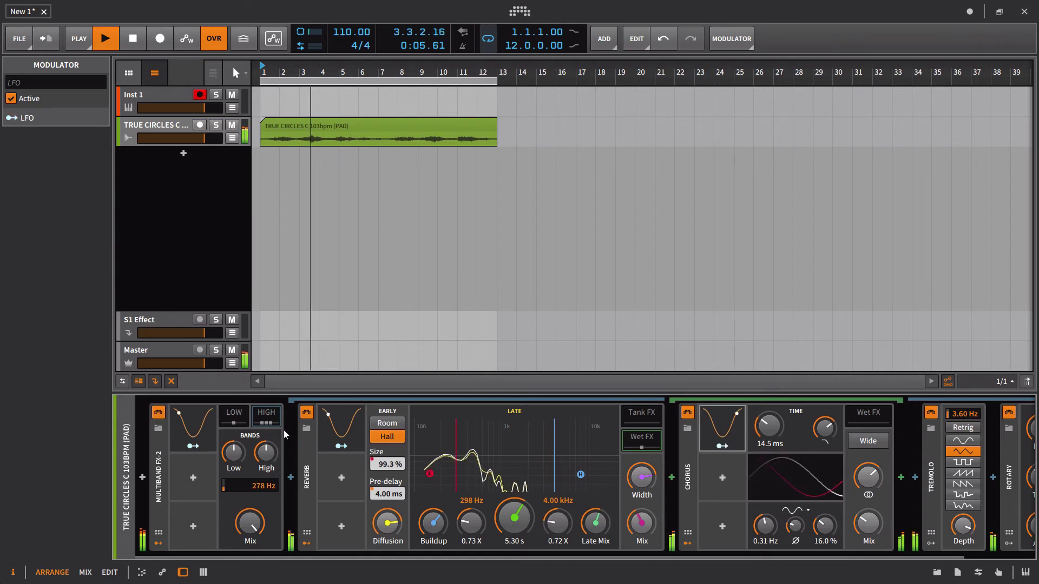
{"action": "left_click", "coordinate": [158, 544]}
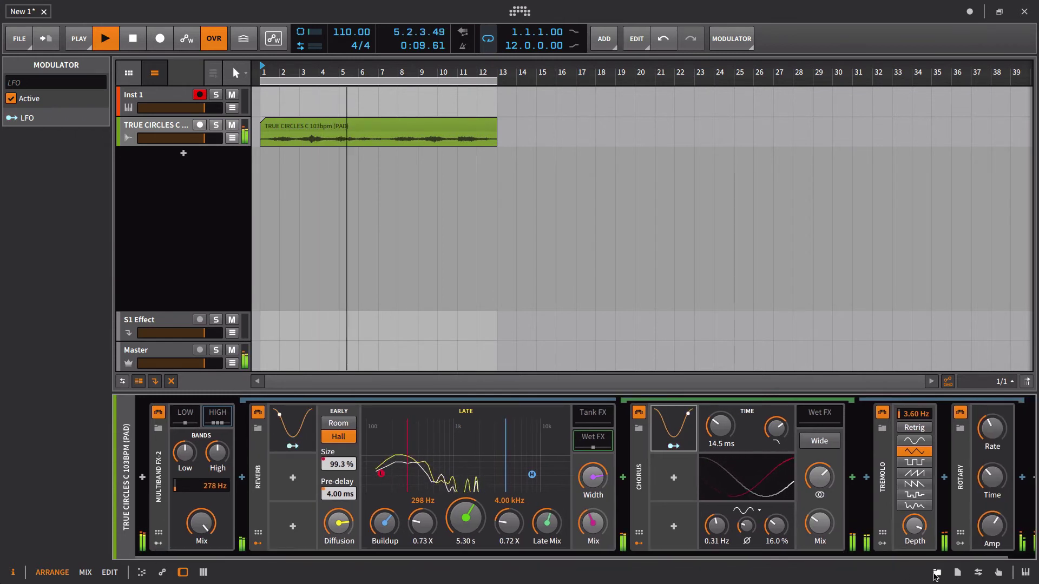
{"action": "left_click", "coordinate": [937, 573]}
{"action": "left_click", "coordinate": [865, 325]}
{"action": "left_click_drag", "start_coordinate": [866, 330], "coordinate": [144, 468]}
{"action": "left_click_drag", "start_coordinate": [351, 449], "coordinate": [242, 436]}
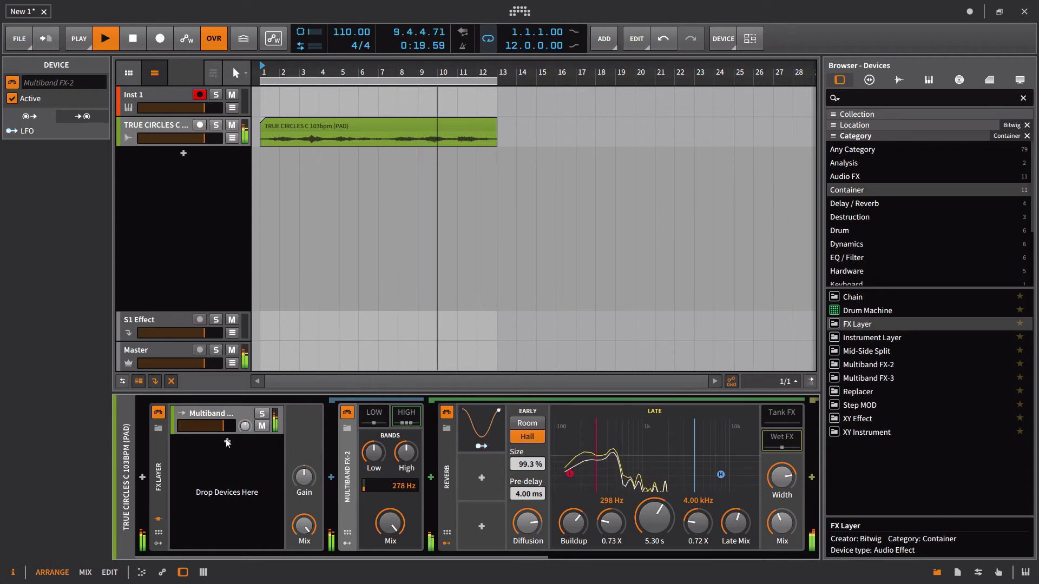
Add a Distortion device as a second layer of the FX Layer
{"action": "left_click", "coordinate": [227, 443]}
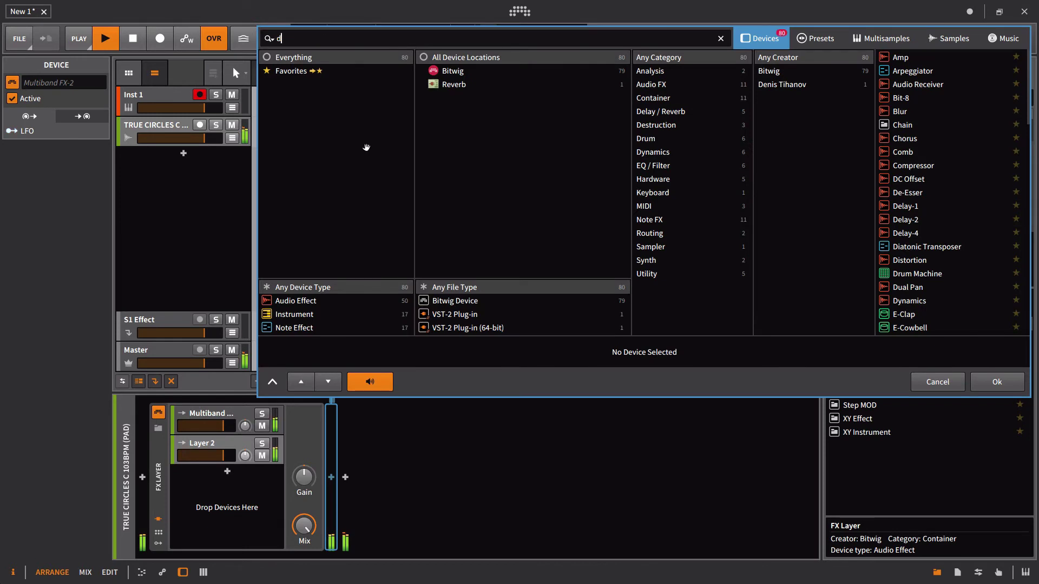
{"action": "type", "text": "dist"}
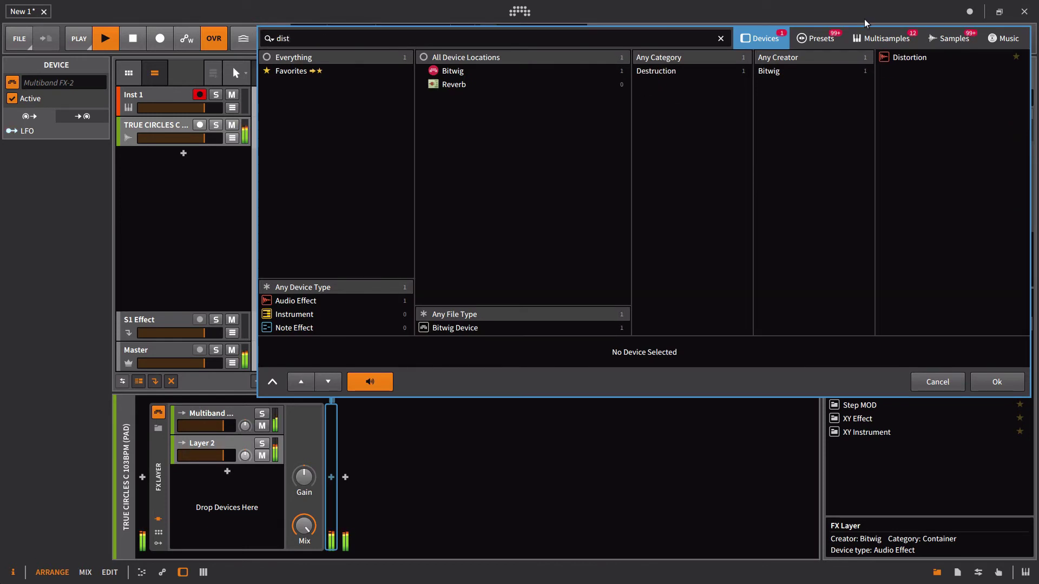
{"action": "left_click", "coordinate": [921, 57]}
{"action": "left_click", "coordinate": [997, 382]}
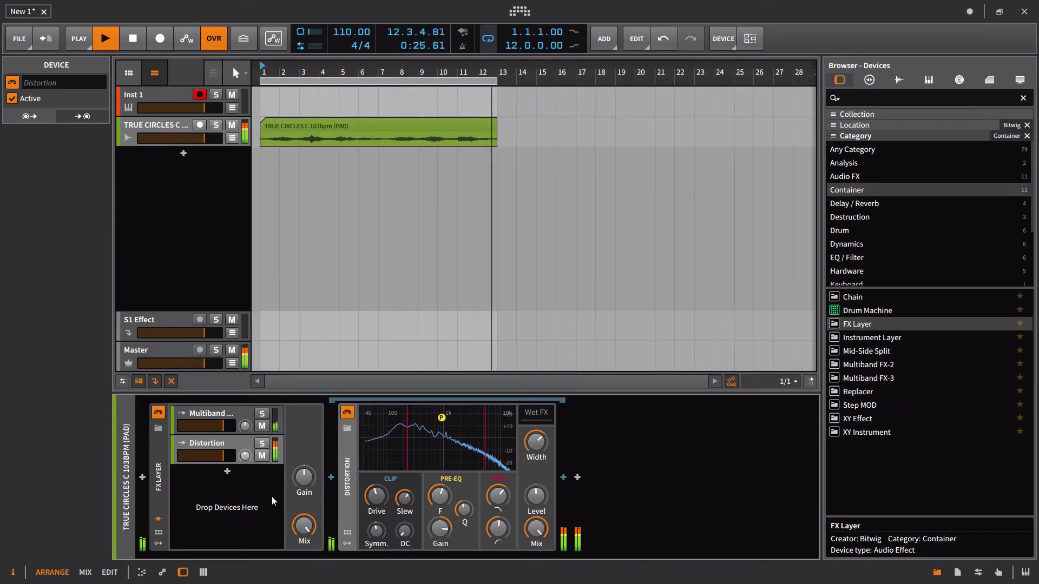
Lower the Distortion layer's volume and device mix, set Drive to about +16.4 dB and low cut to about 175 Hz, and adjust high cut and pre-EQ gain
{"action": "left_click_drag", "start_coordinate": [223, 456], "coordinate": [203, 457]}
{"action": "left_click_drag", "start_coordinate": [536, 529], "coordinate": [536, 553]}
{"action": "left_click_drag", "start_coordinate": [377, 496], "coordinate": [377, 480]}
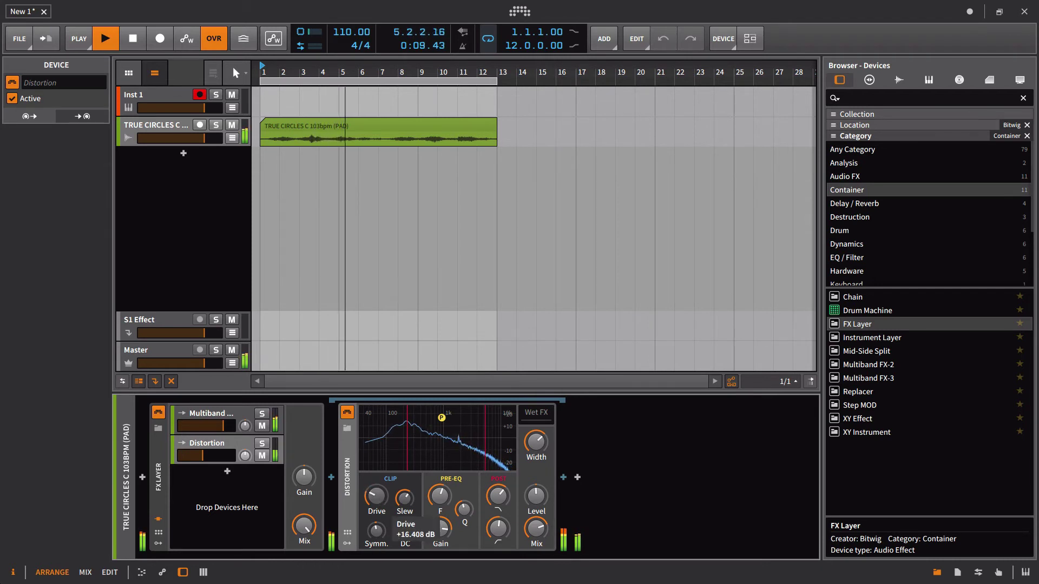
{"action": "left_click_drag", "start_coordinate": [499, 529], "coordinate": [498, 535]}
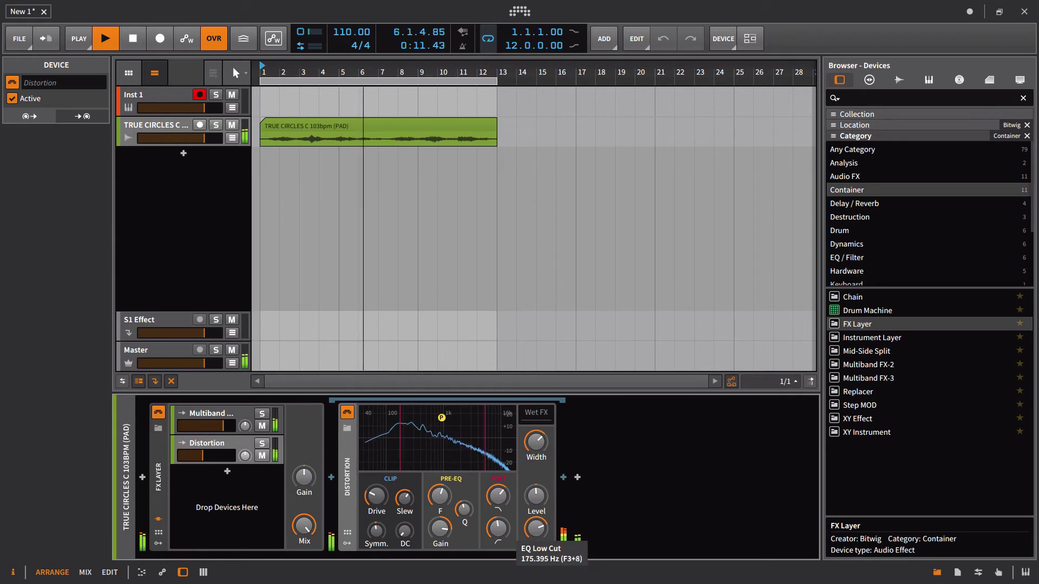
{"action": "left_click_drag", "start_coordinate": [499, 495], "coordinate": [499, 497]}
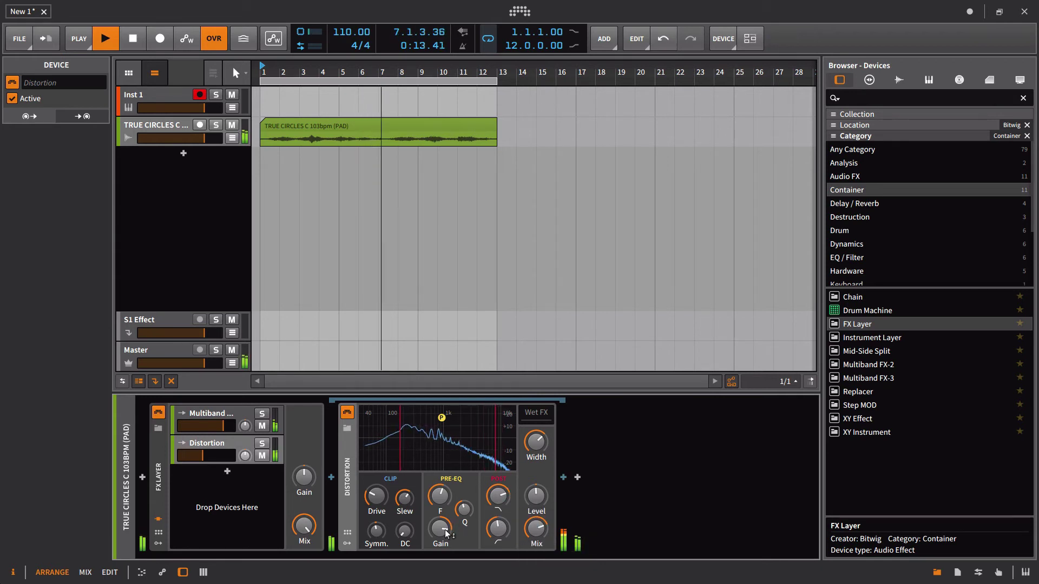
{"action": "left_click_drag", "start_coordinate": [441, 529], "coordinate": [441, 530]}
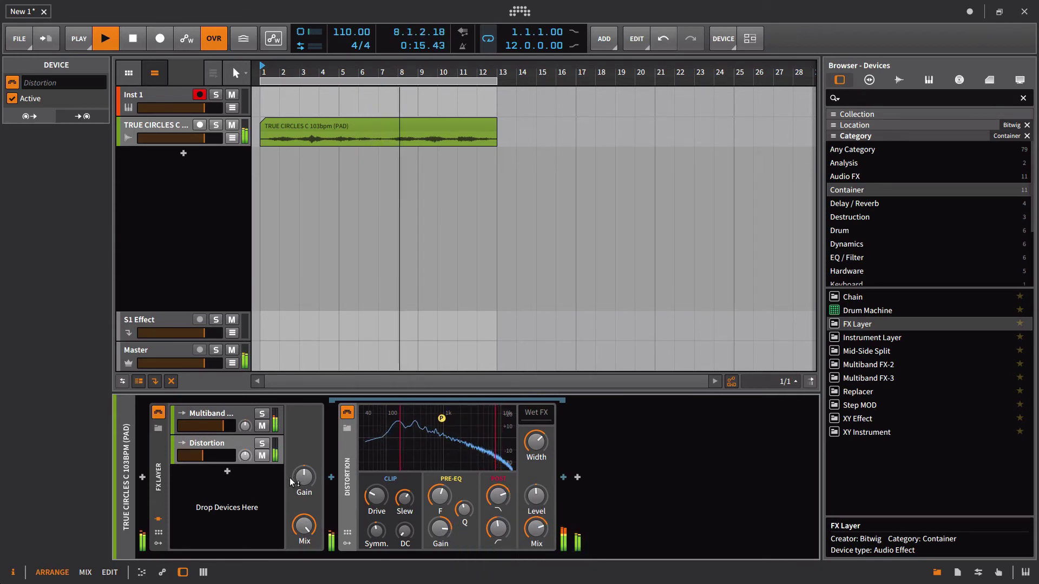
Show the modulators of the Multiband FX-2 layer and check whether its LFO can reach the Distortion layer's pan
{"action": "left_click", "coordinate": [207, 413]}
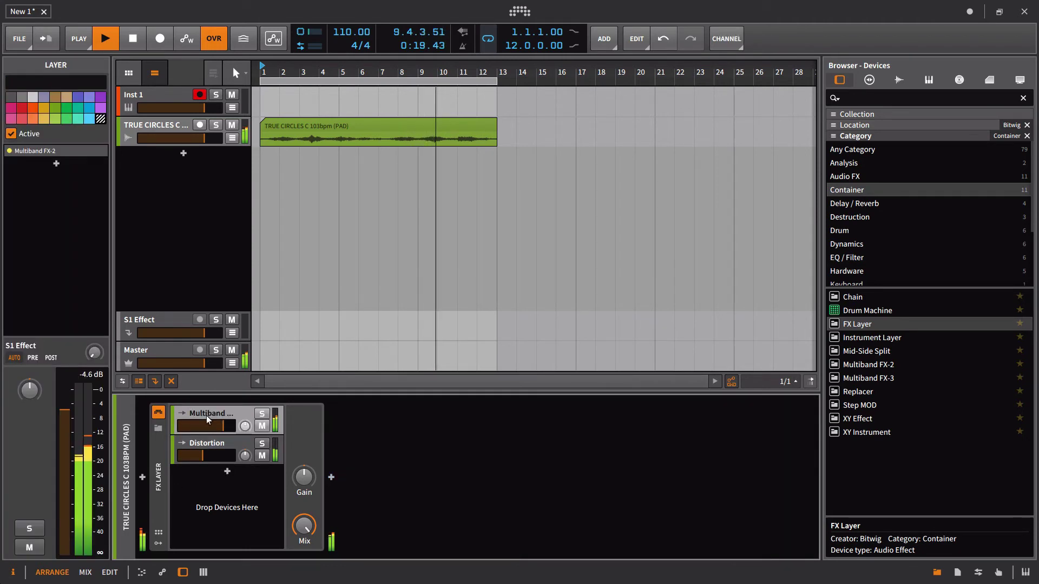
{"action": "left_click", "coordinate": [206, 412]}
{"action": "left_click", "coordinate": [350, 543]}
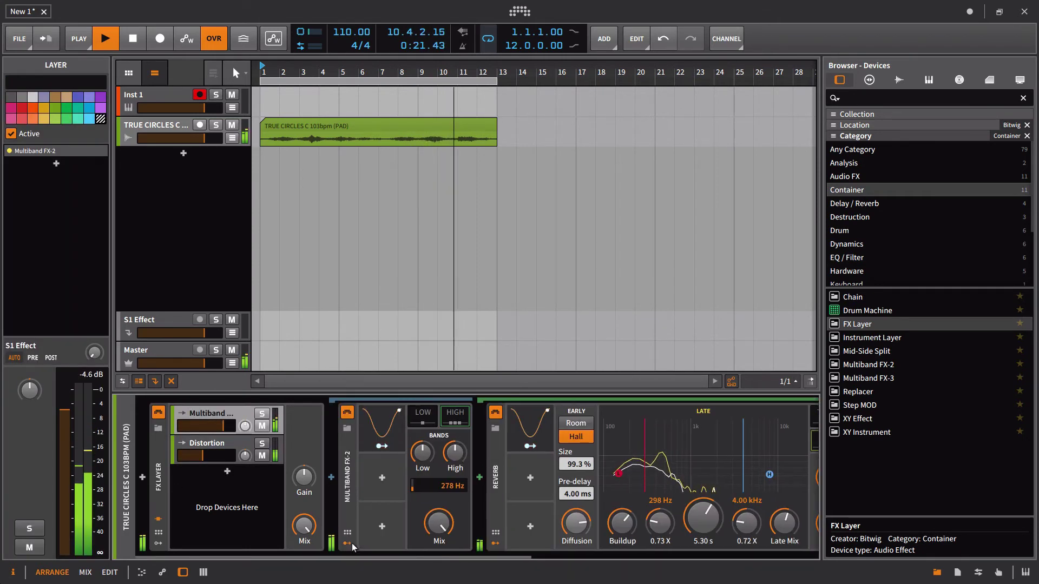
{"action": "left_click", "coordinate": [386, 452]}
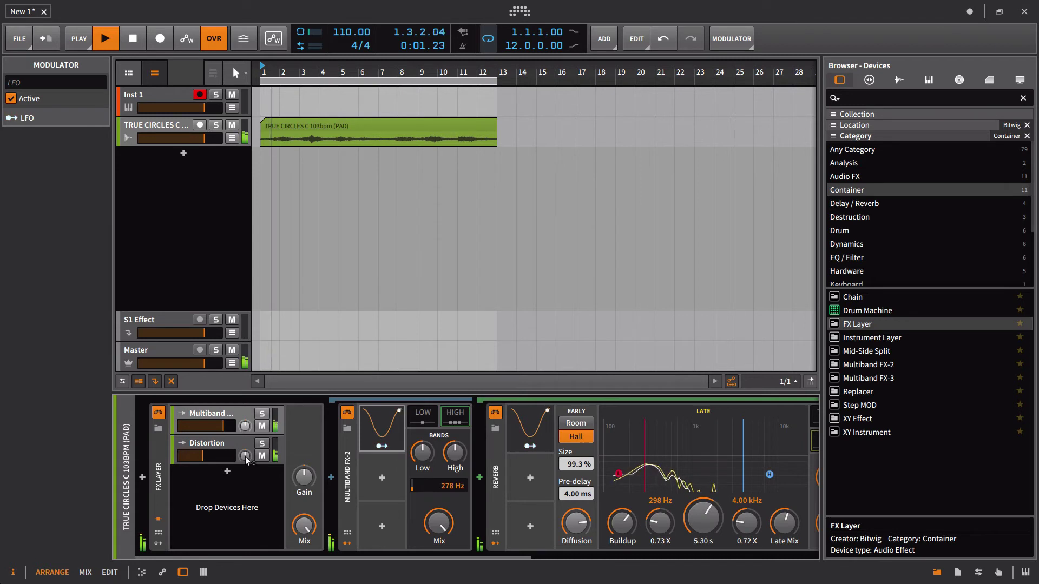
{"action": "mouse_move", "coordinate": [245, 457]}
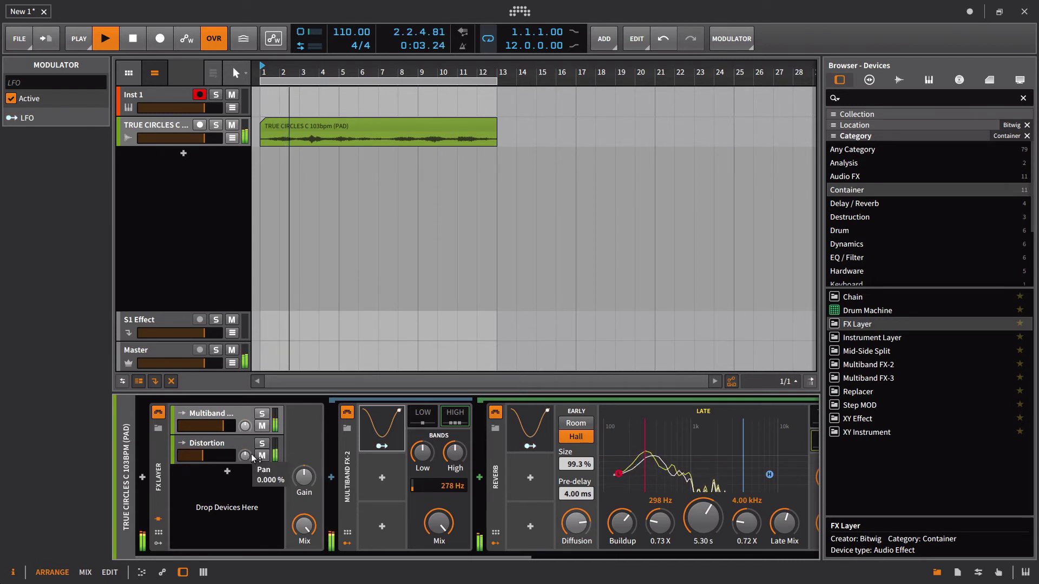
{"action": "left_click", "coordinate": [241, 445]}
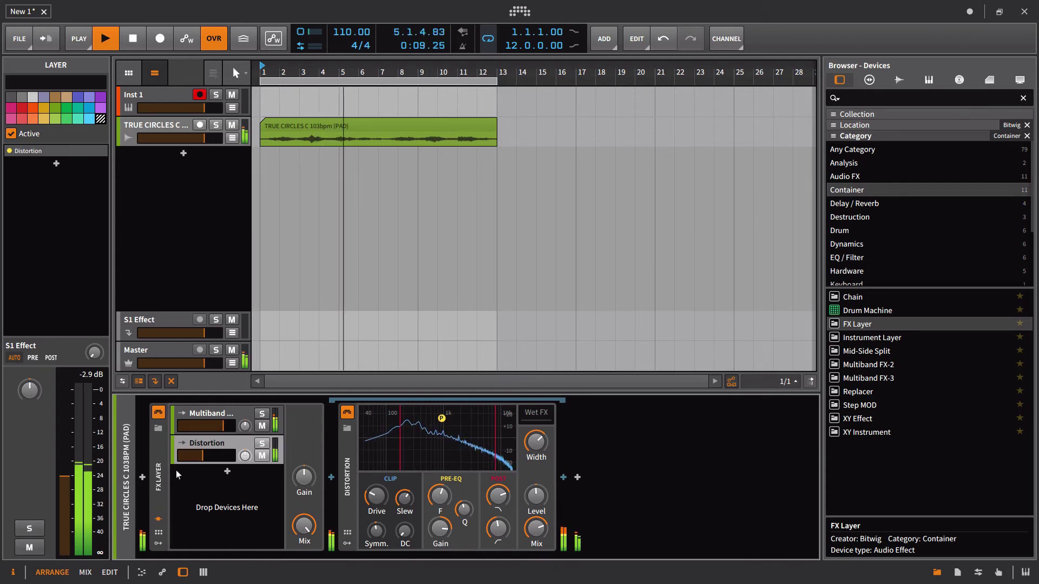
{"action": "double_click", "coordinate": [165, 460]}
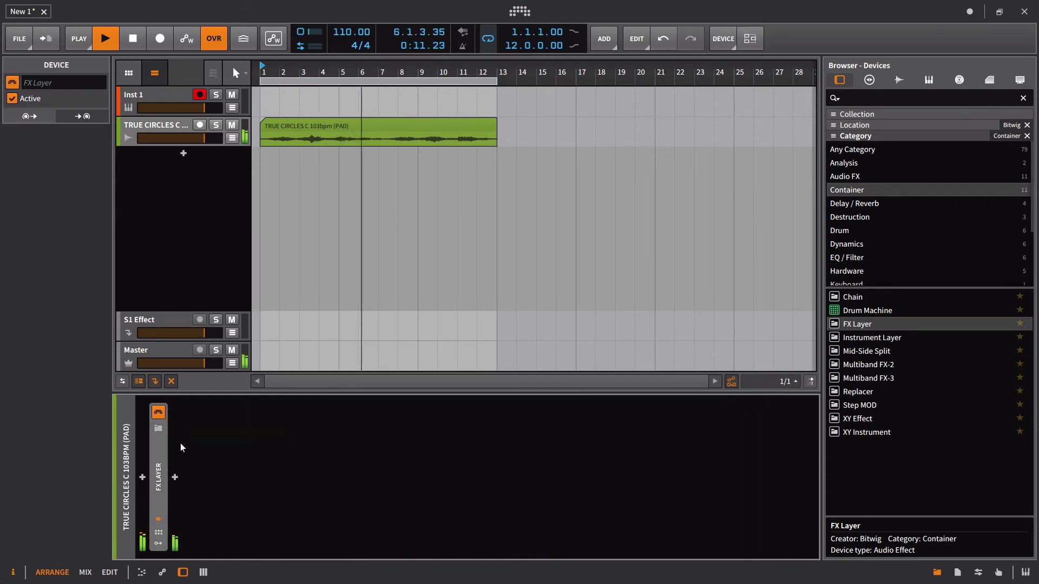
{"action": "left_click", "coordinate": [143, 476]}
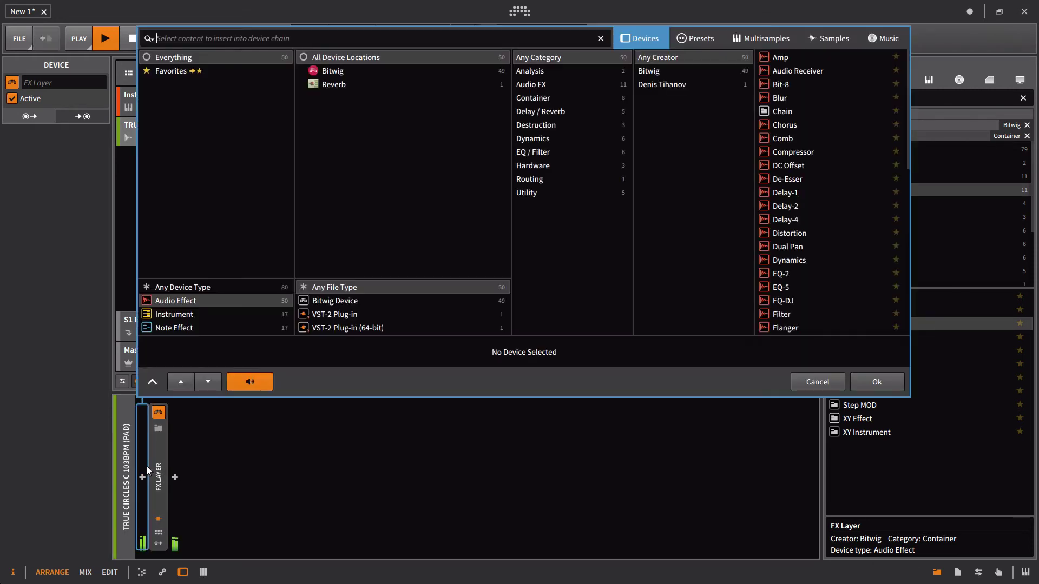
{"action": "left_click", "coordinate": [816, 382]}
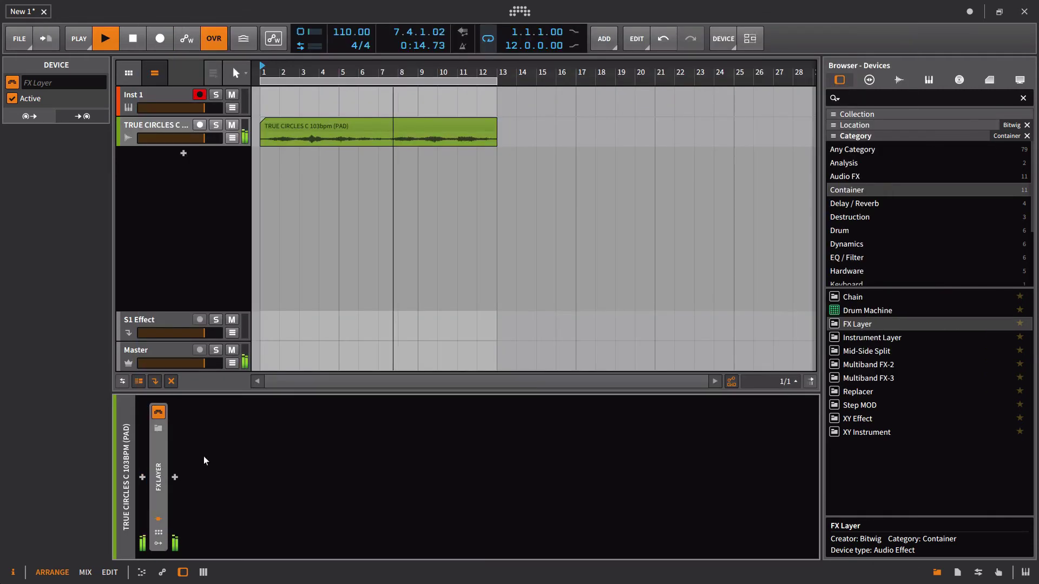
{"action": "double_click", "coordinate": [165, 467]}
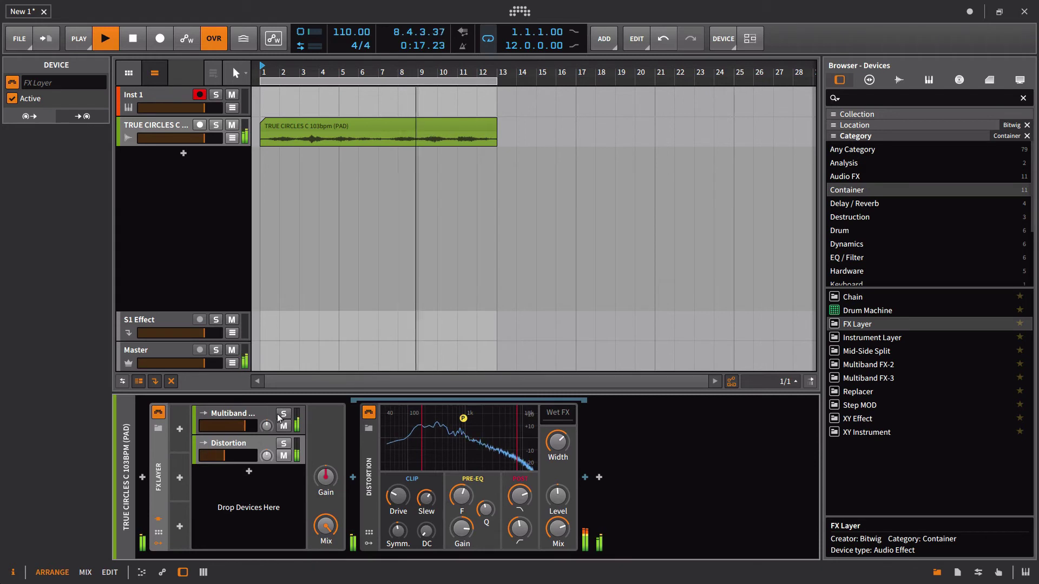
Add an LFO modulator to the FX Layer
{"action": "left_click", "coordinate": [180, 430]}
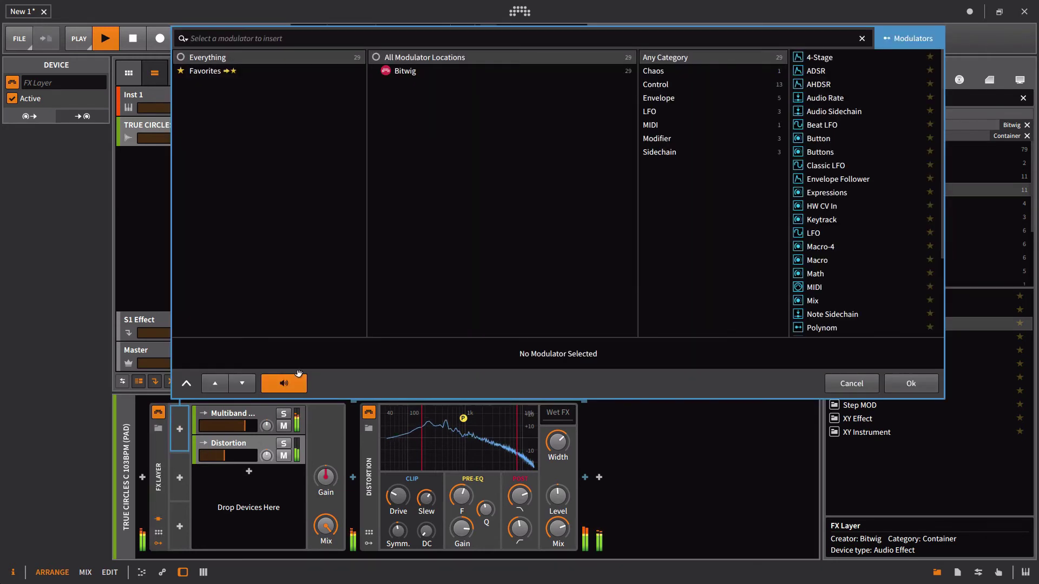
{"action": "type", "text": "lfo"}
{"action": "left_click", "coordinate": [824, 74]}
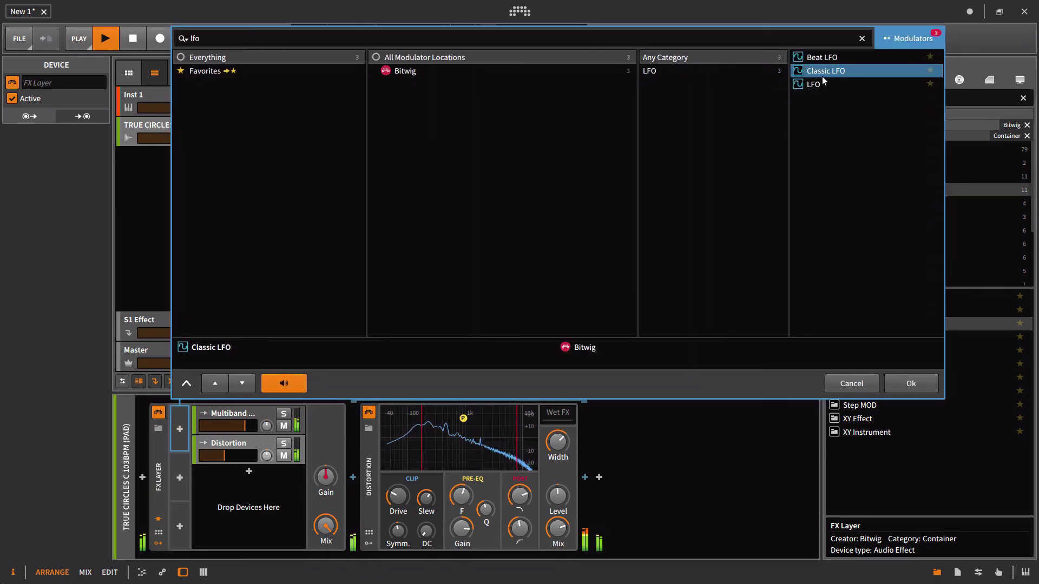
{"action": "left_click", "coordinate": [825, 85]}
{"action": "left_click", "coordinate": [928, 380]}
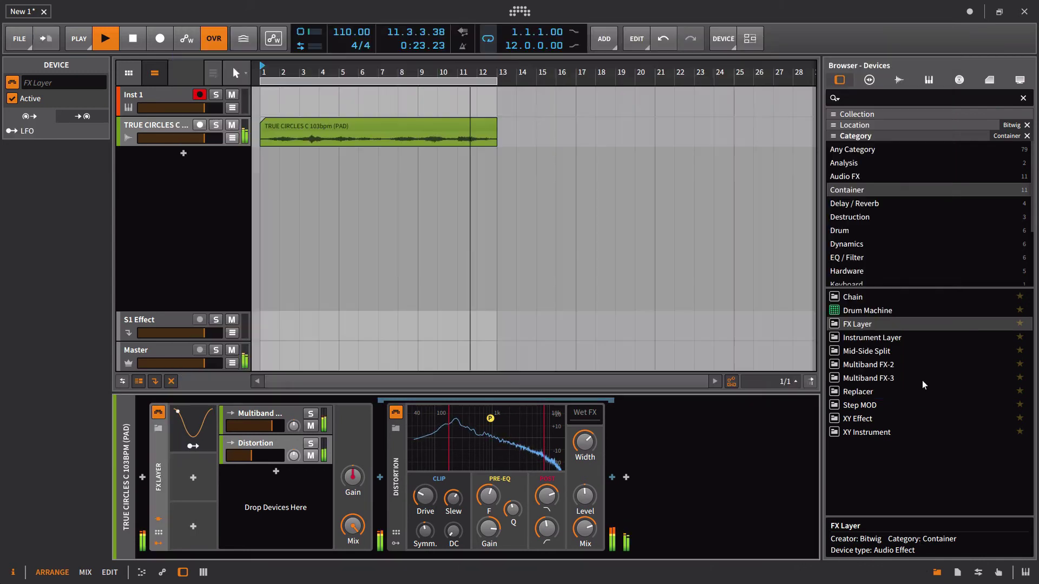
Map the FX Layer's LFO to the Distortion layer's pan with an amount of 0.440, and lower the Distortion's Drive while raising its Symm
{"action": "left_click", "coordinate": [193, 446]}
{"action": "left_click_drag", "start_coordinate": [294, 456], "coordinate": [255, 458]}
{"action": "left_click", "coordinate": [193, 447]}
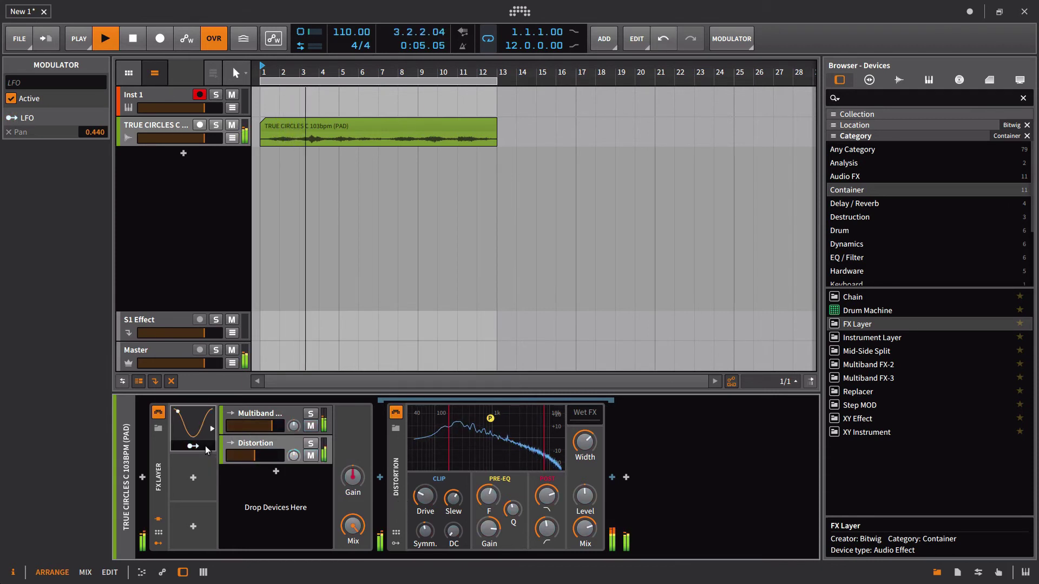
{"action": "left_click_drag", "start_coordinate": [423, 501], "coordinate": [424, 531]}
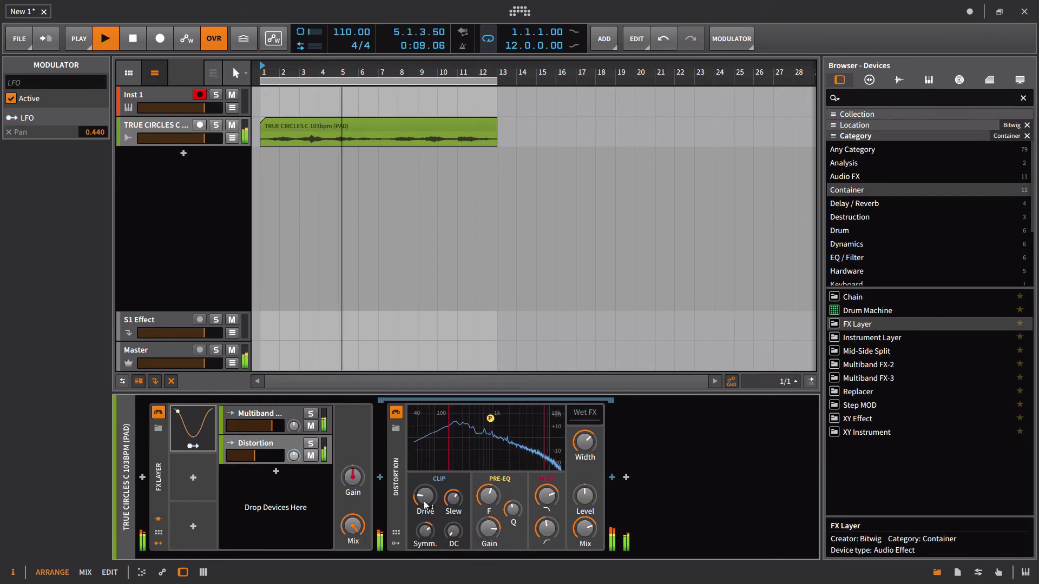
Map the FX Layer's LFO to the Distortion's Drive with an amount of 11.36 and slow the LFO rate to 0.12 Hz
{"action": "left_click", "coordinate": [190, 445]}
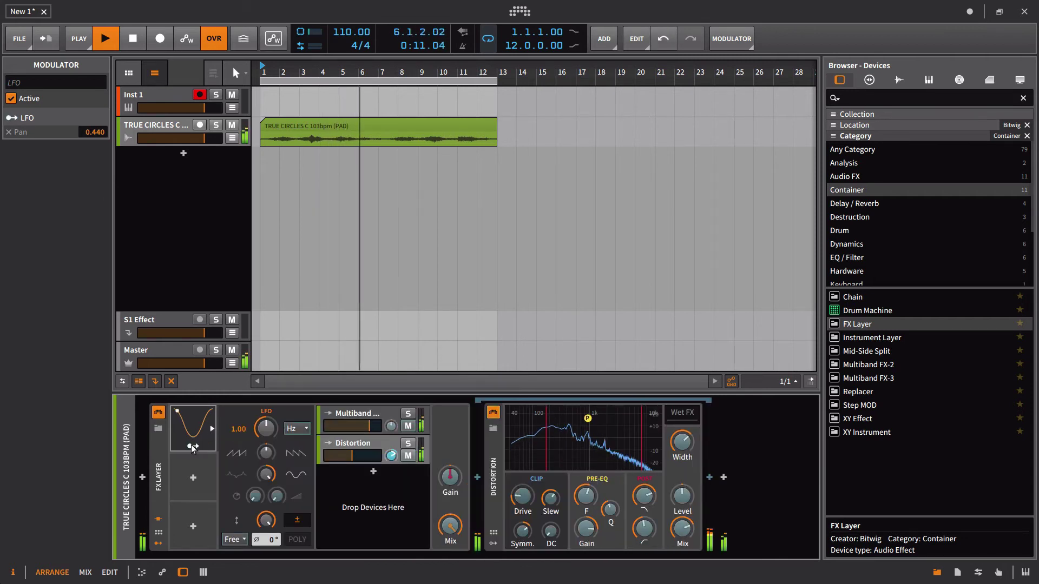
{"action": "left_click_drag", "start_coordinate": [522, 496], "coordinate": [523, 492]}
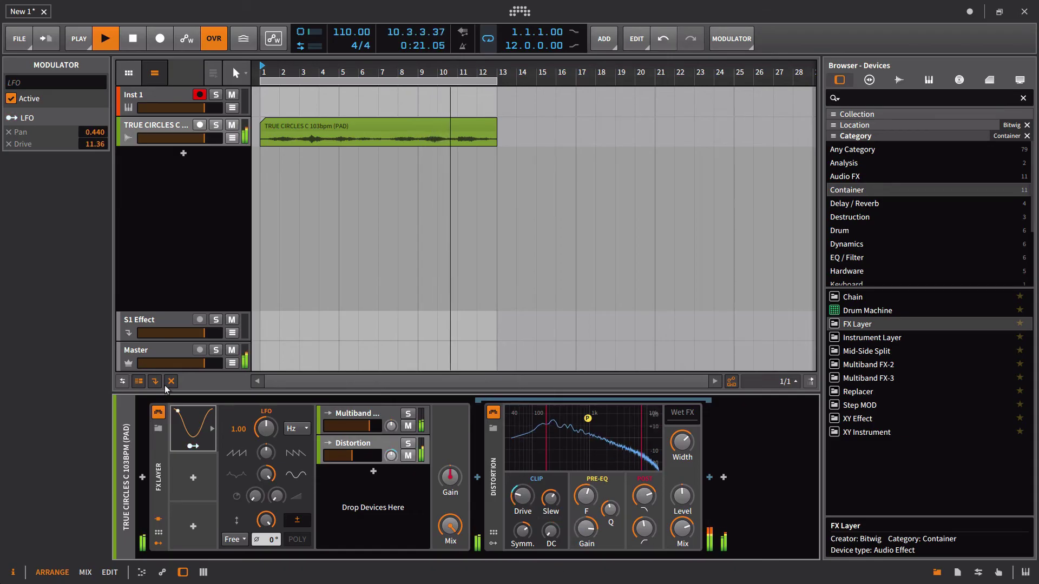
{"action": "left_click_drag", "start_coordinate": [273, 430], "coordinate": [273, 449]}
{"action": "left_click_drag", "start_coordinate": [266, 429], "coordinate": [266, 439]}
Refine the Distortion's sound by adjusting Drive, lowering the high cut and the mix, and increasing the width
{"action": "left_click_drag", "start_coordinate": [523, 503], "coordinate": [522, 496]}
{"action": "left_click_drag", "start_coordinate": [650, 497], "coordinate": [649, 520]}
{"action": "left_click_drag", "start_coordinate": [682, 444], "coordinate": [683, 422]}
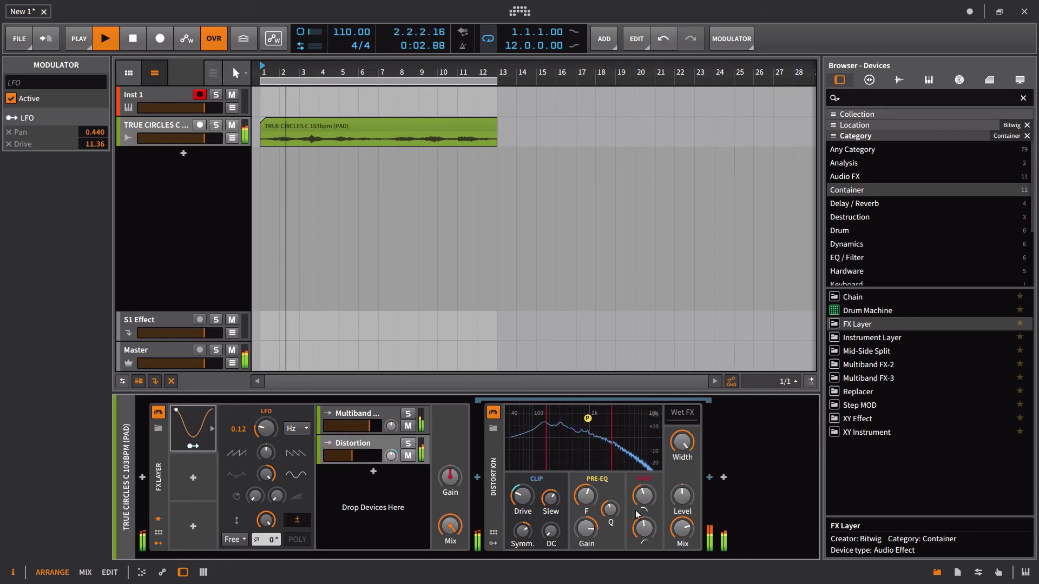
{"action": "left_click_drag", "start_coordinate": [683, 528], "coordinate": [683, 543]}
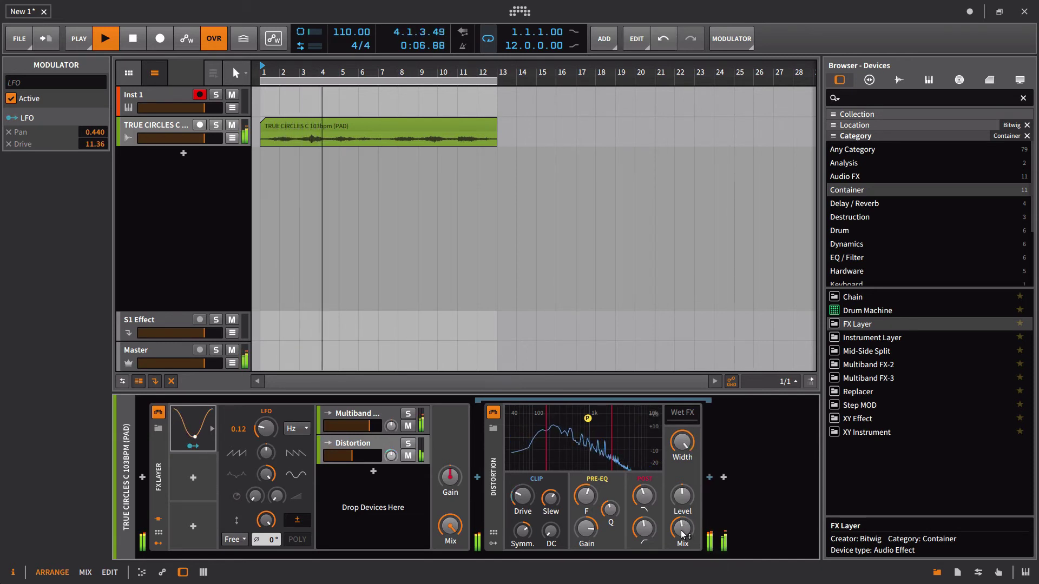
Raise the Distortion's Drive slightly during playback, hide the browser and stop the transport
{"action": "mouse_move", "coordinate": [682, 534]}
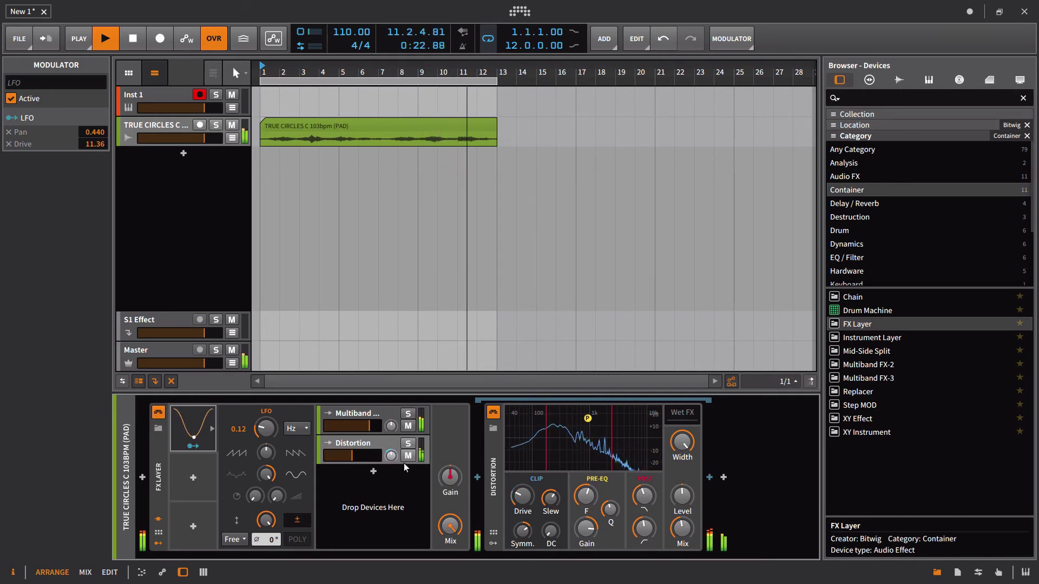
{"action": "left_click_drag", "start_coordinate": [523, 497], "coordinate": [523, 486]}
{"action": "left_click", "coordinate": [936, 572]}
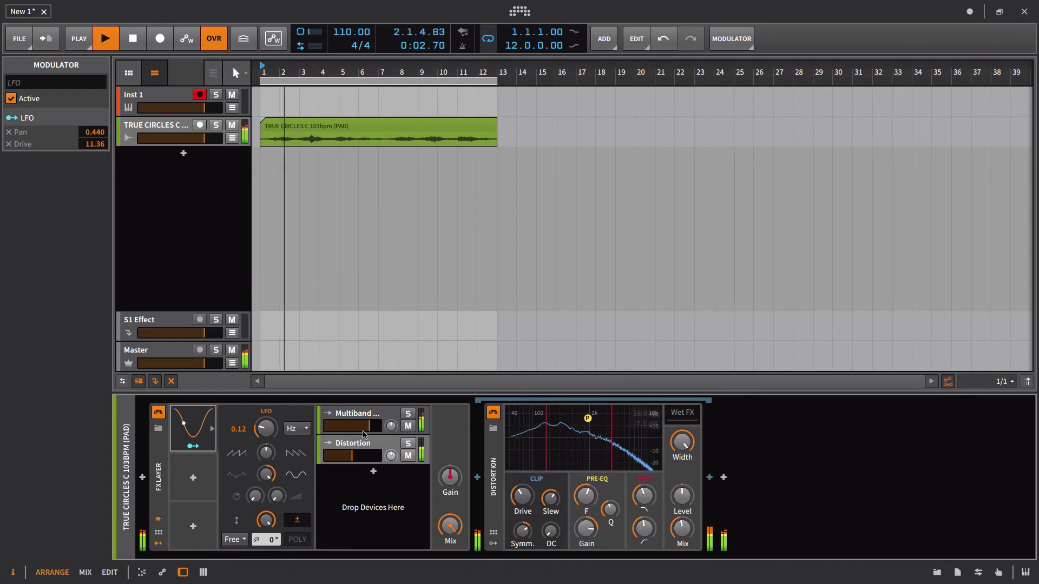
{"action": "key", "text": "space"}
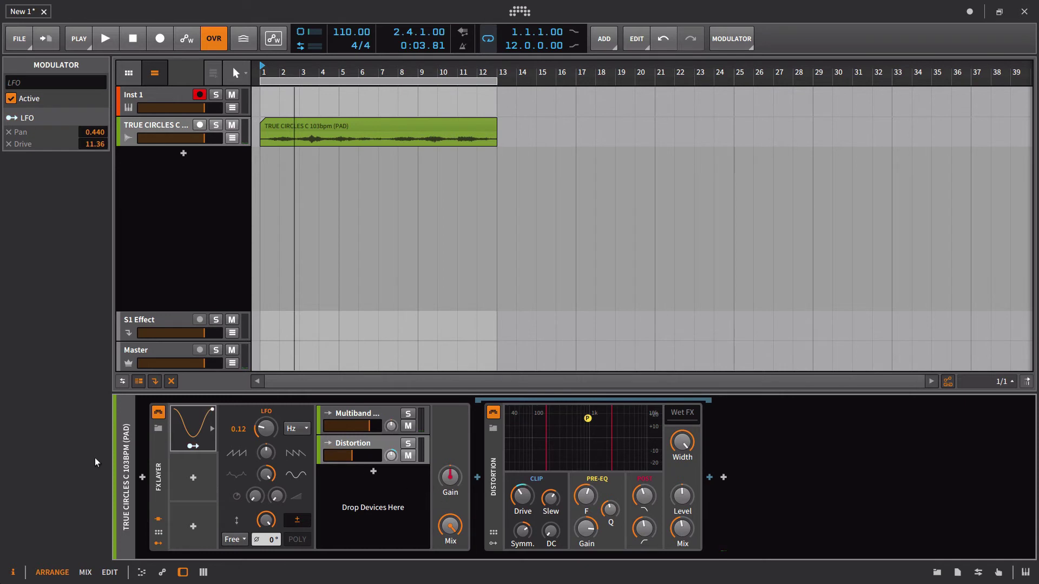
Delete the FX Layer device and the TRUE CIRCLES pad loop track
{"action": "left_click", "coordinate": [165, 457]}
{"action": "key", "text": "Delete"}
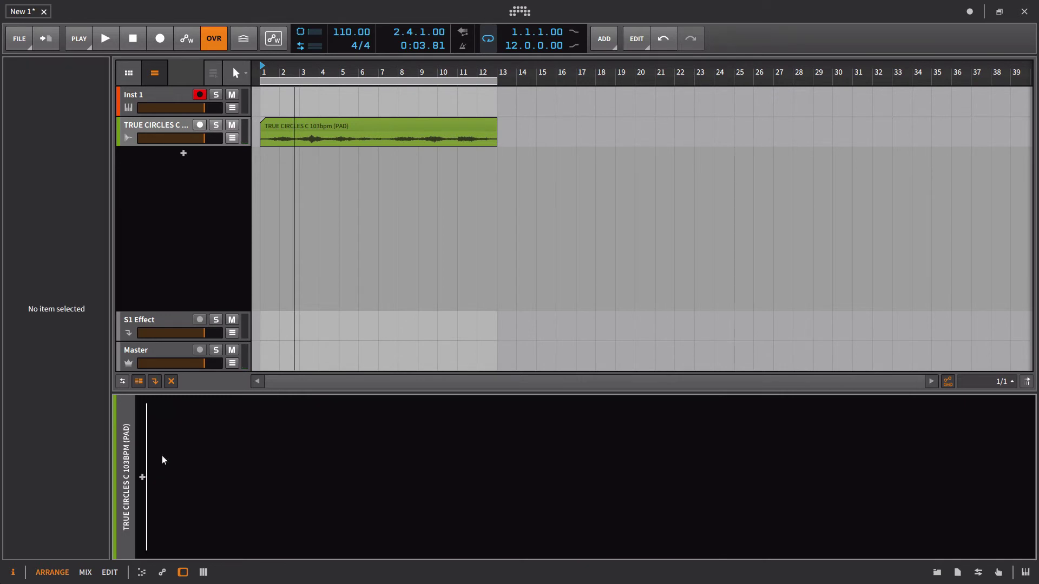
{"action": "left_click", "coordinate": [157, 133]}
{"action": "key", "text": "Delete"}
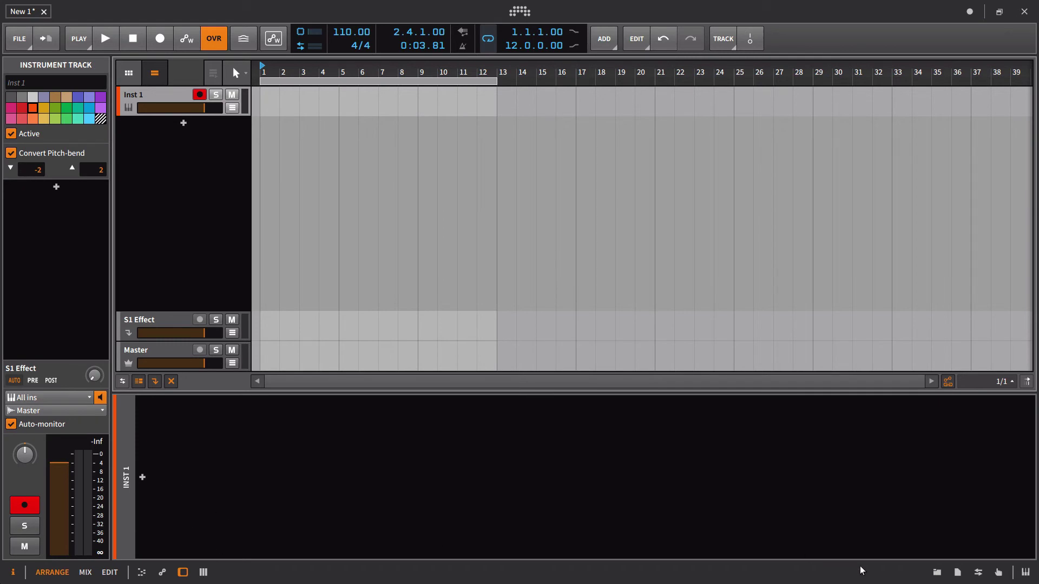
Load an XY Instrument on the Inst 1 track, show its modulator slots and move the XY point to corner A
{"action": "left_click", "coordinate": [937, 573]}
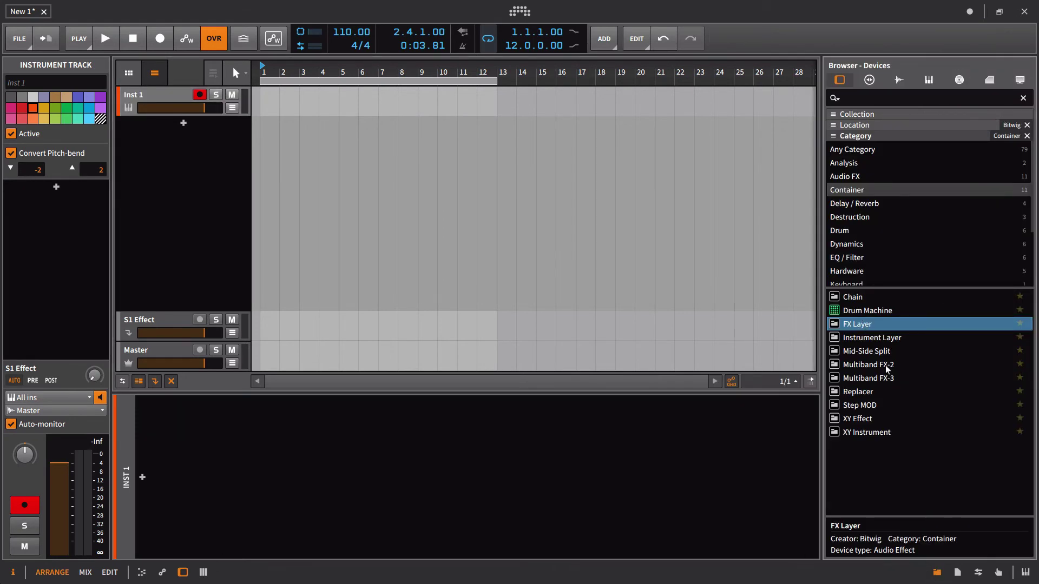
{"action": "left_click_drag", "start_coordinate": [843, 436], "coordinate": [714, 463]}
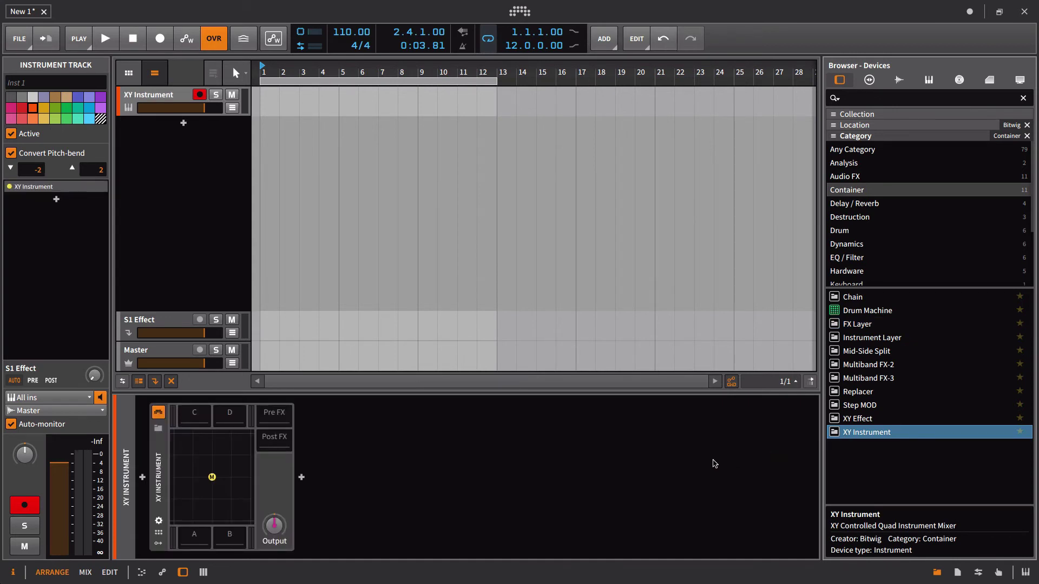
{"action": "left_click", "coordinate": [207, 479]}
{"action": "left_click_drag", "start_coordinate": [211, 480], "coordinate": [393, 573]}
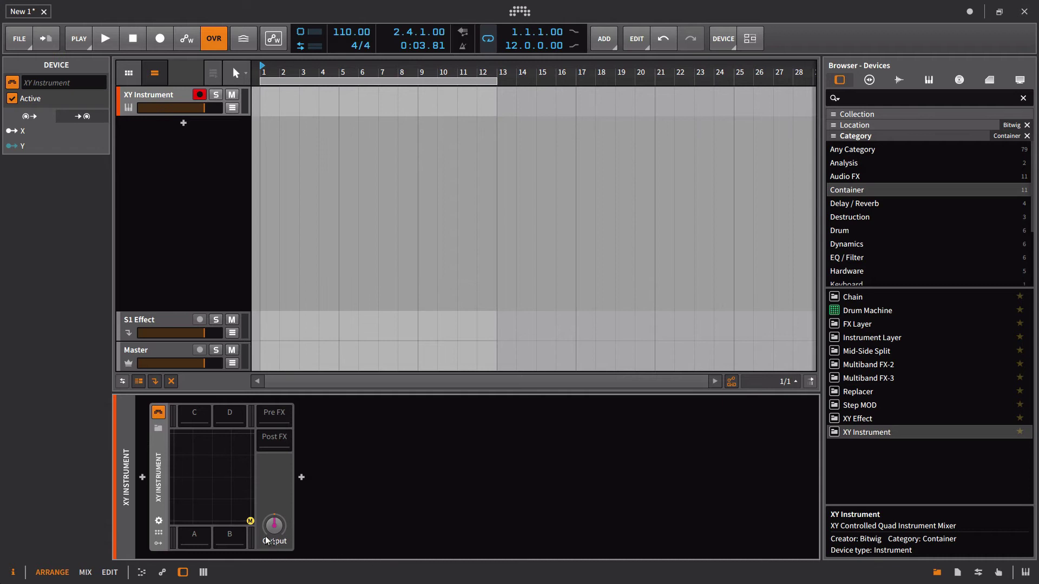
{"action": "left_click", "coordinate": [250, 522]}
{"action": "left_click_drag", "start_coordinate": [250, 521], "coordinate": [208, 537]}
{"action": "left_click", "coordinate": [159, 544]}
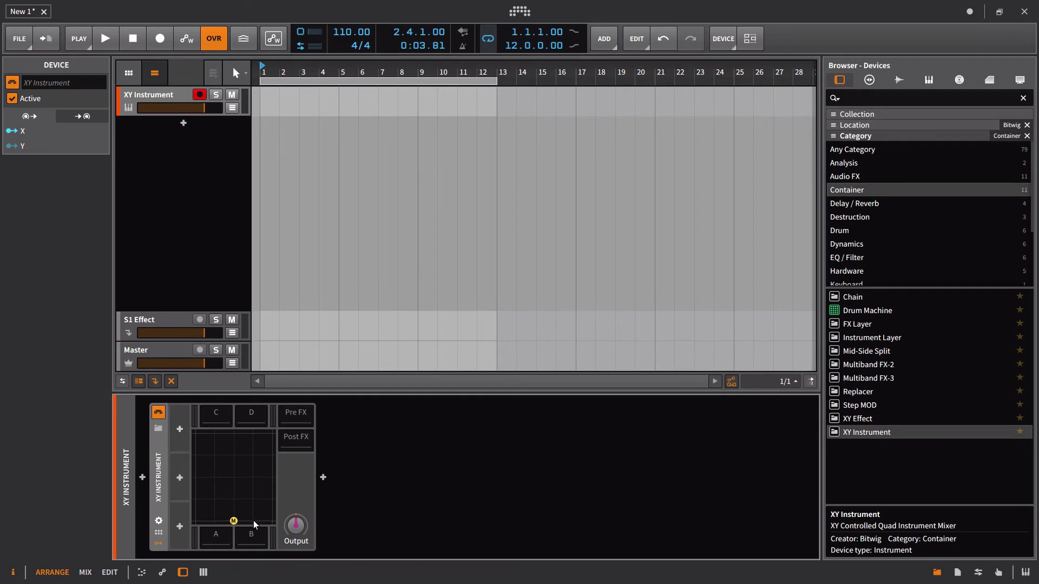
{"action": "left_click_drag", "start_coordinate": [233, 521], "coordinate": [195, 521]}
Insert a Polysynth with the Dirty Dub Pad preset into slot A of the XY Instrument and hide the inspector
{"action": "left_click", "coordinate": [324, 478]}
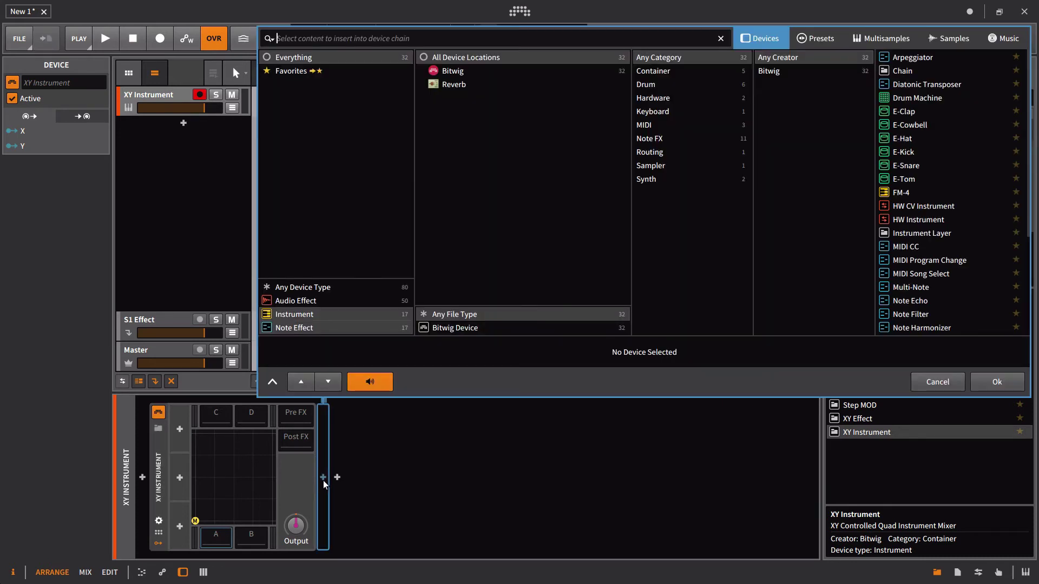
{"action": "type", "text": "pol"}
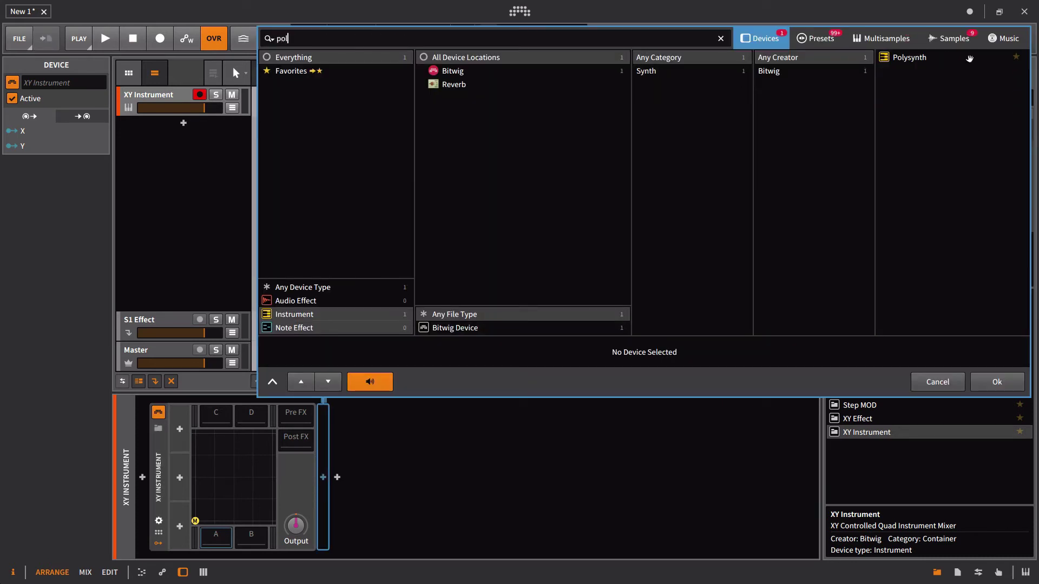
{"action": "left_click", "coordinate": [943, 62]}
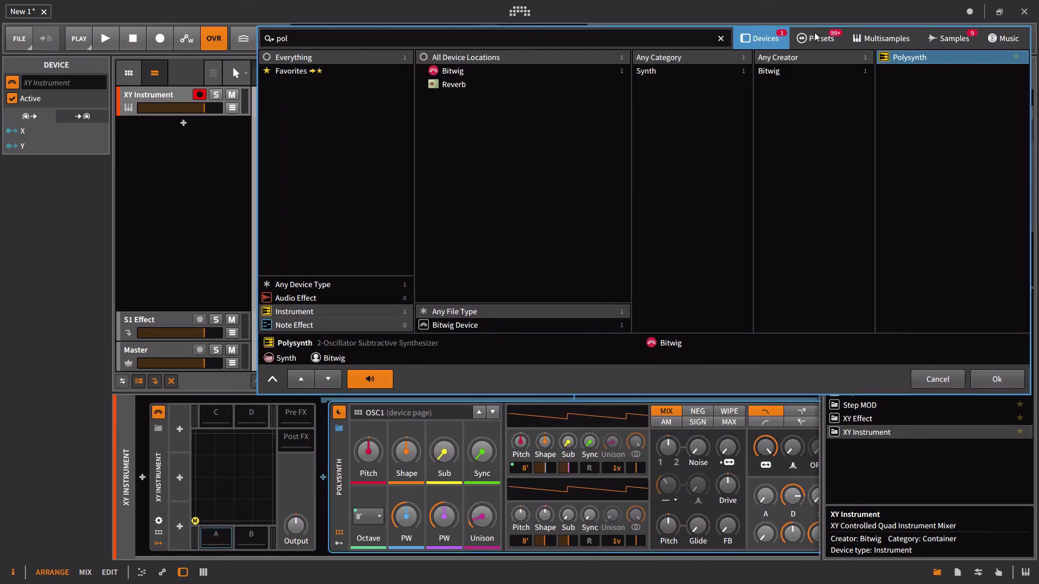
{"action": "left_click", "coordinate": [815, 38]}
{"action": "left_click", "coordinate": [665, 274]}
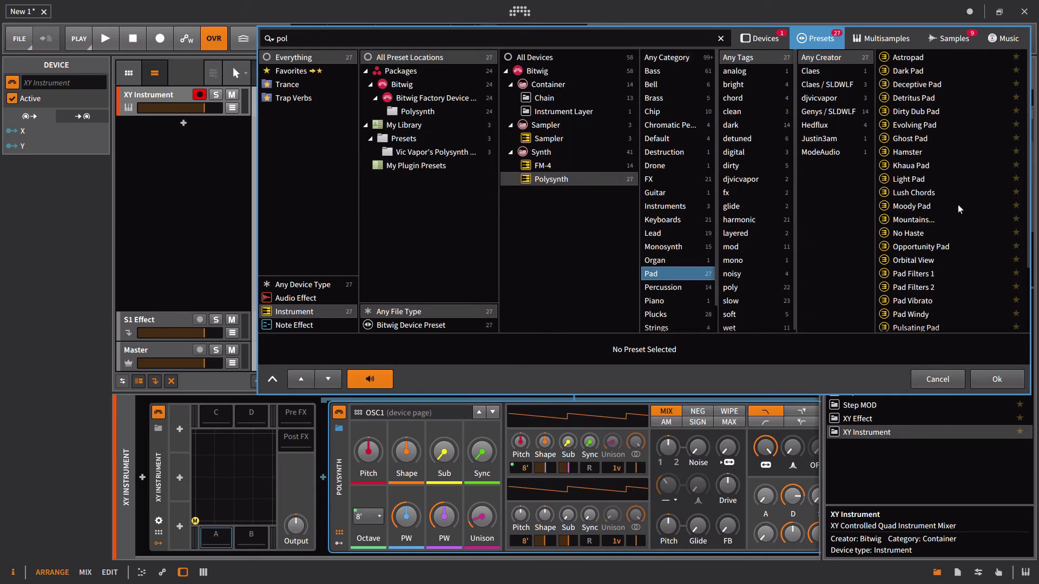
{"action": "left_click", "coordinate": [929, 112]}
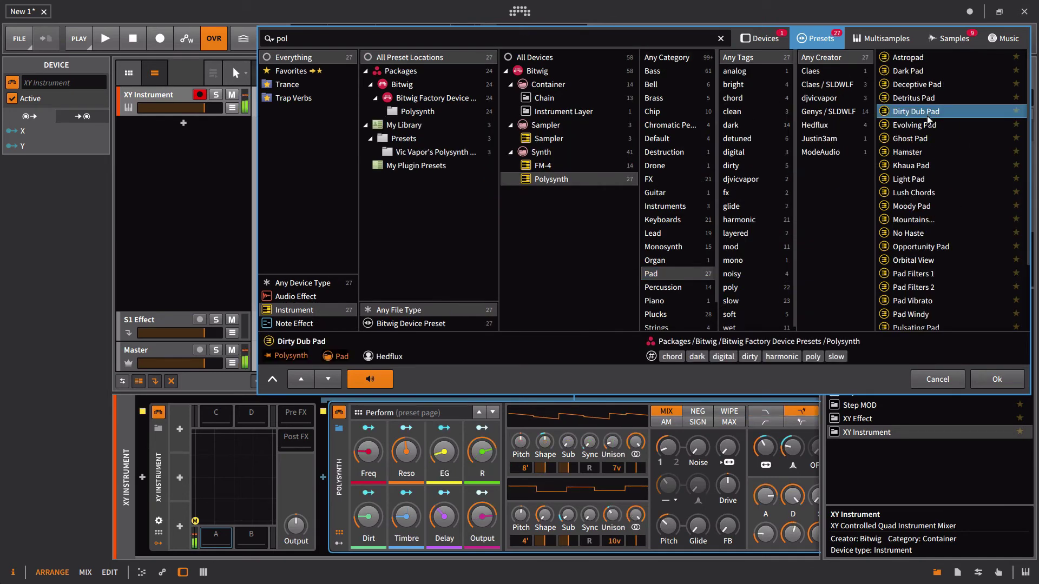
{"action": "left_click", "coordinate": [1012, 379]}
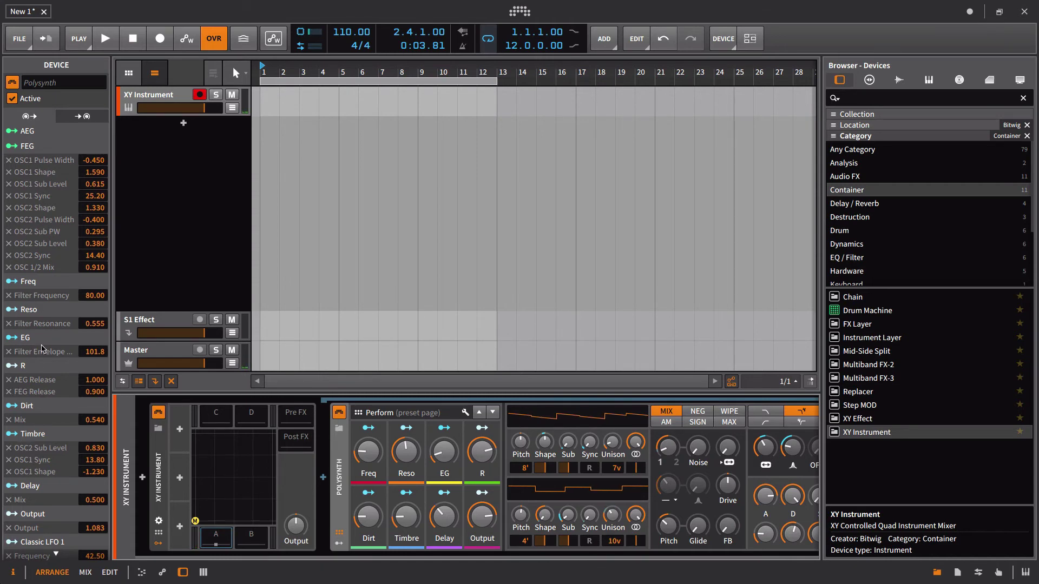
{"action": "scroll", "coordinate": [317, 540], "scroll_direction": "right", "scroll_amount": 3}
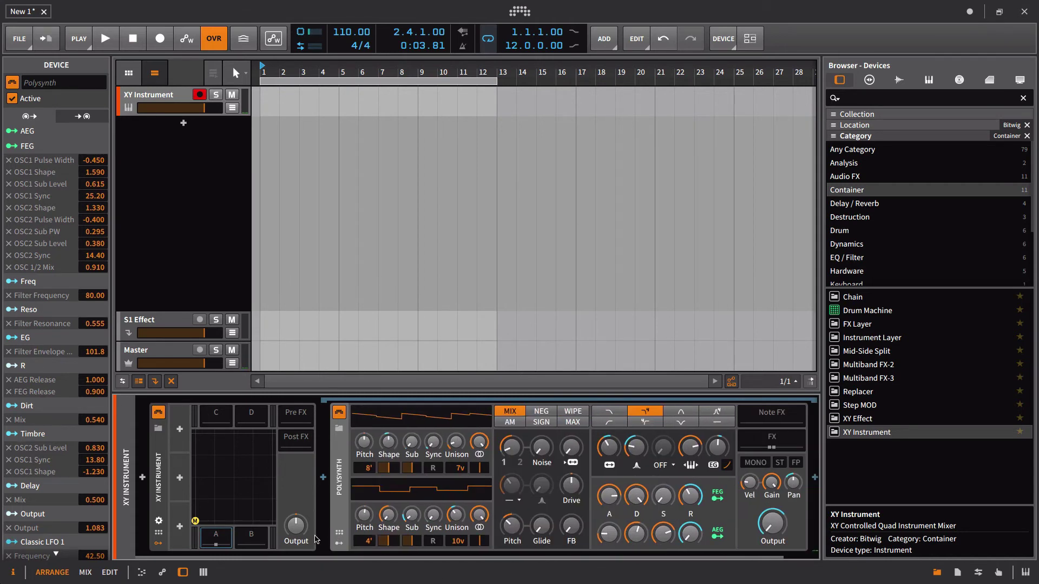
{"action": "left_click", "coordinate": [13, 572]}
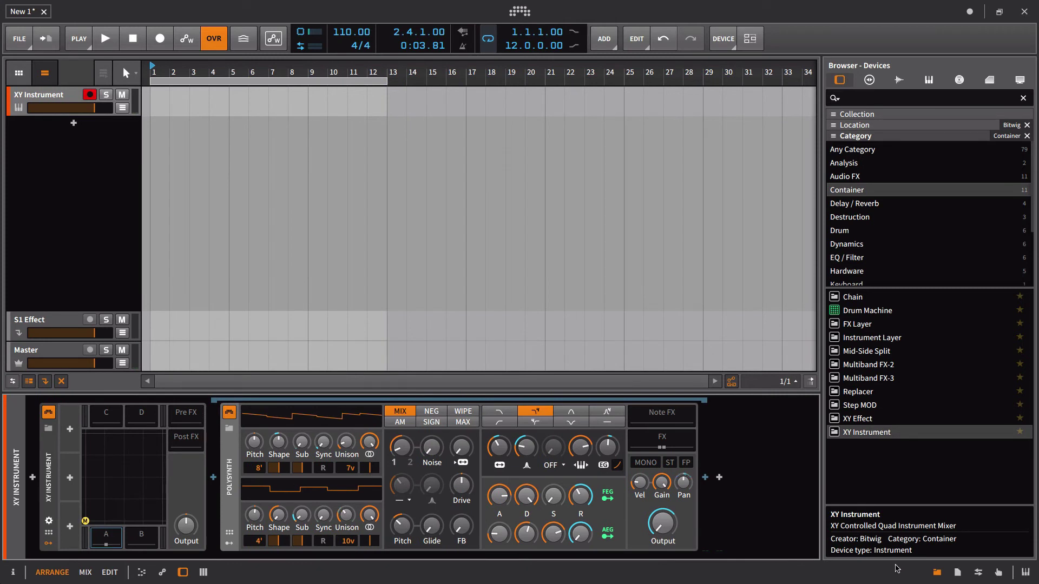
Insert a Polysynth with the Pad Windy preset into slot B and move the XY point to corner B
{"action": "left_click", "coordinate": [142, 544]}
{"action": "left_click", "coordinate": [214, 478]}
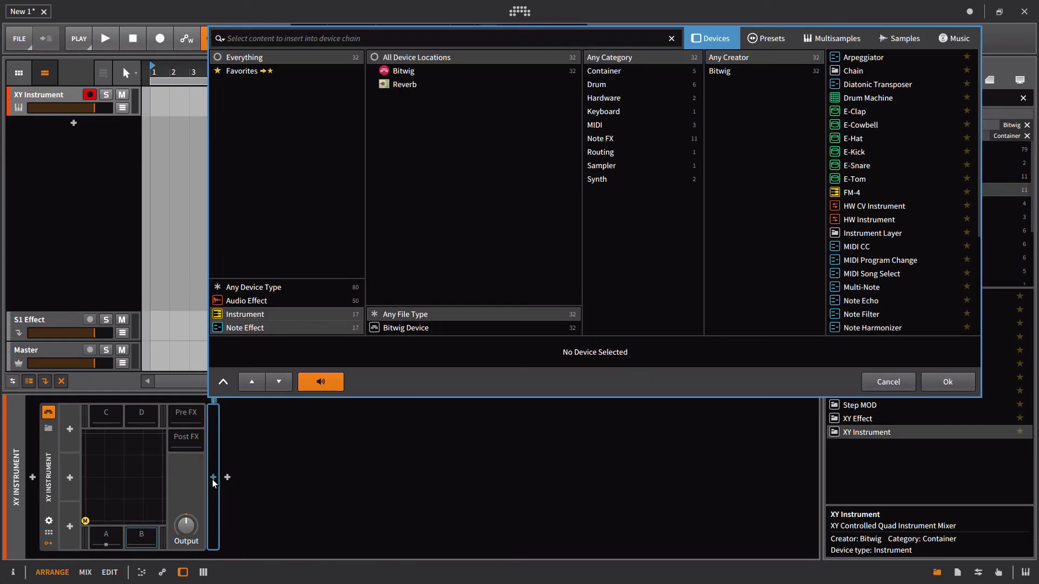
{"action": "type", "text": "pol"}
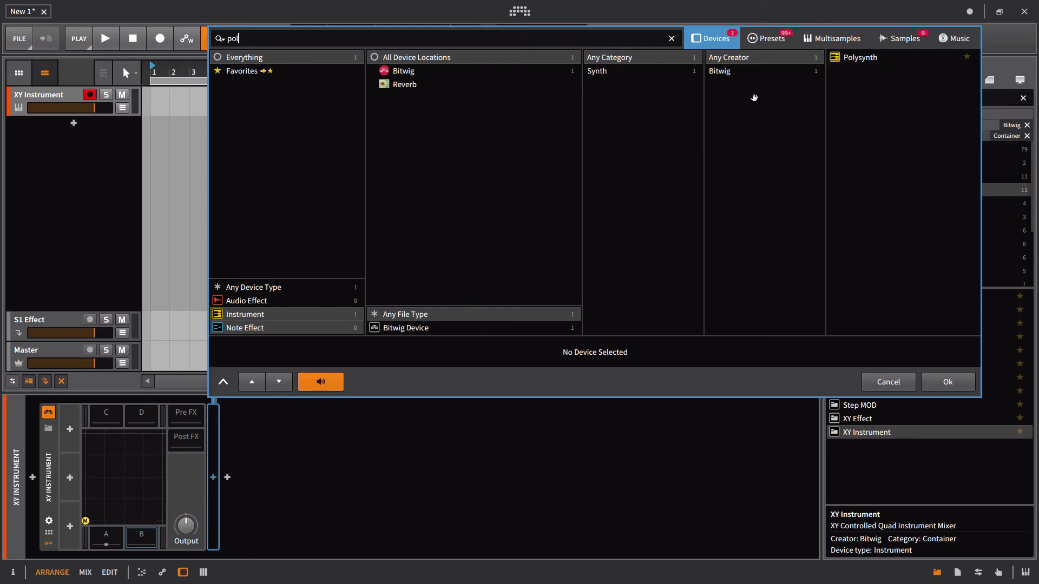
{"action": "left_click", "coordinate": [845, 60]}
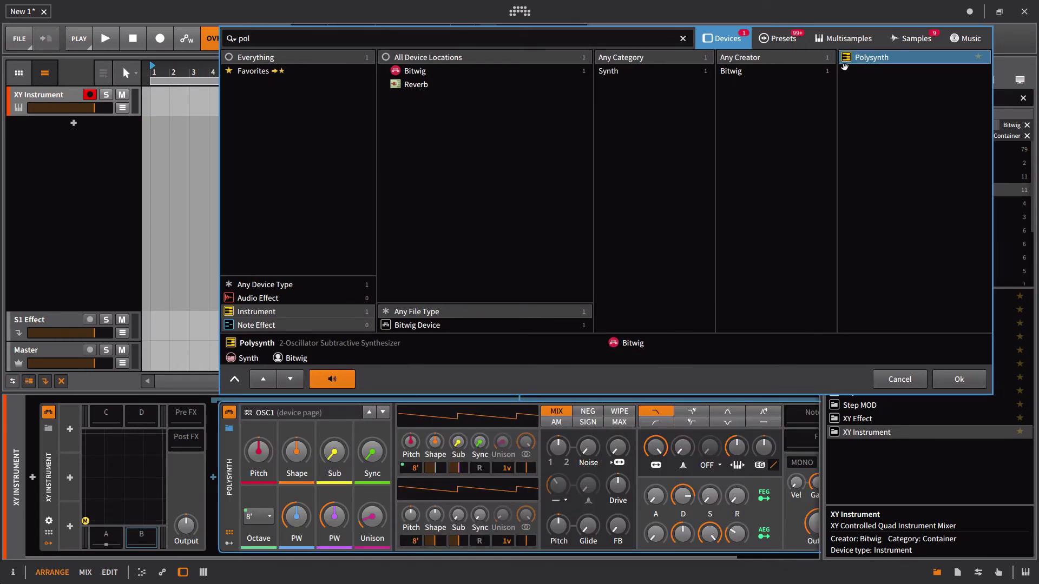
{"action": "left_click", "coordinate": [786, 39]}
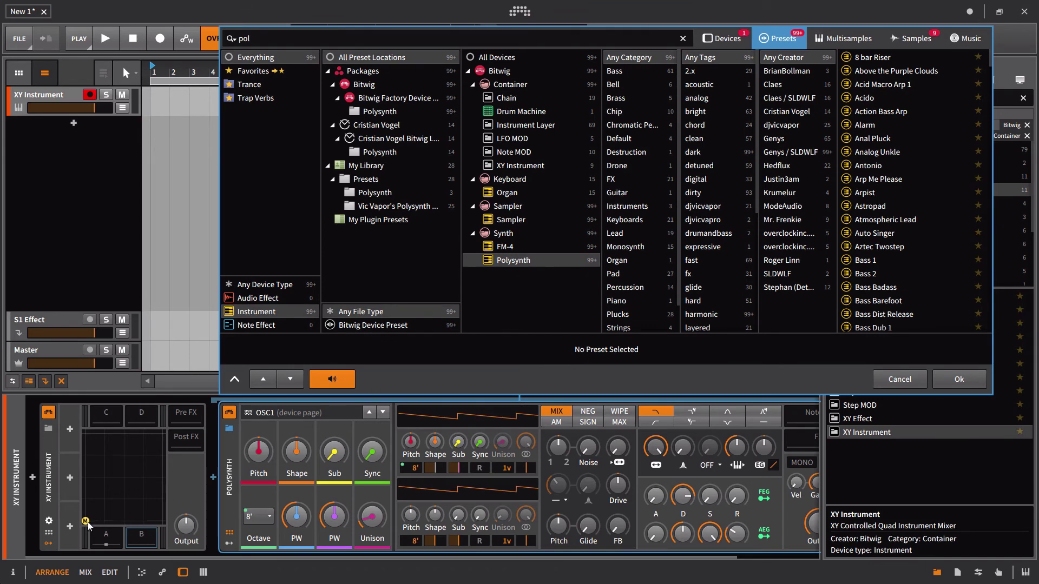
{"action": "left_click_drag", "start_coordinate": [87, 524], "coordinate": [210, 539]}
{"action": "left_click", "coordinate": [630, 276]}
{"action": "scroll", "coordinate": [928, 273], "scroll_direction": "down", "scroll_amount": 2}
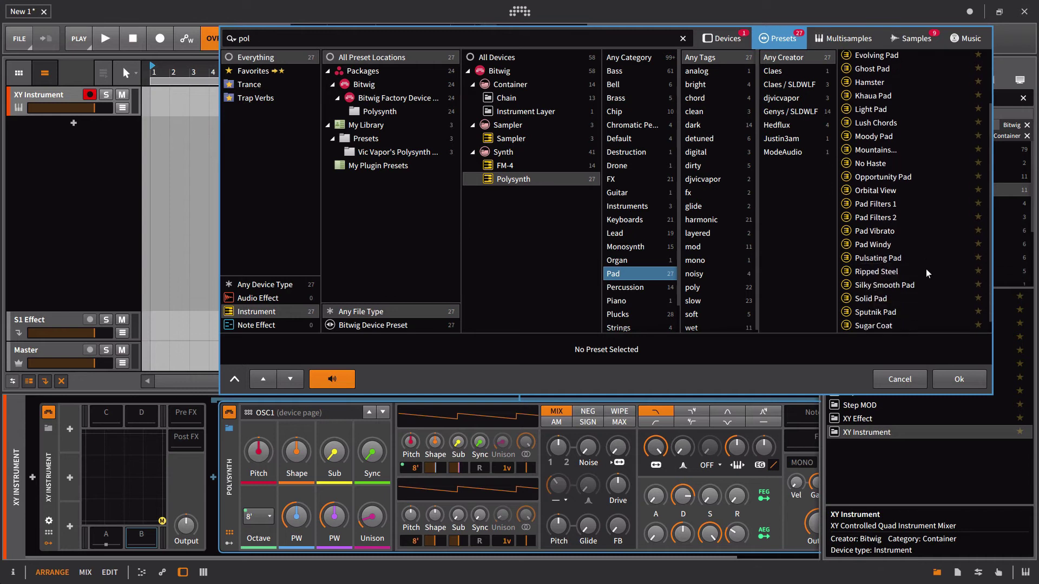
{"action": "left_click", "coordinate": [893, 246]}
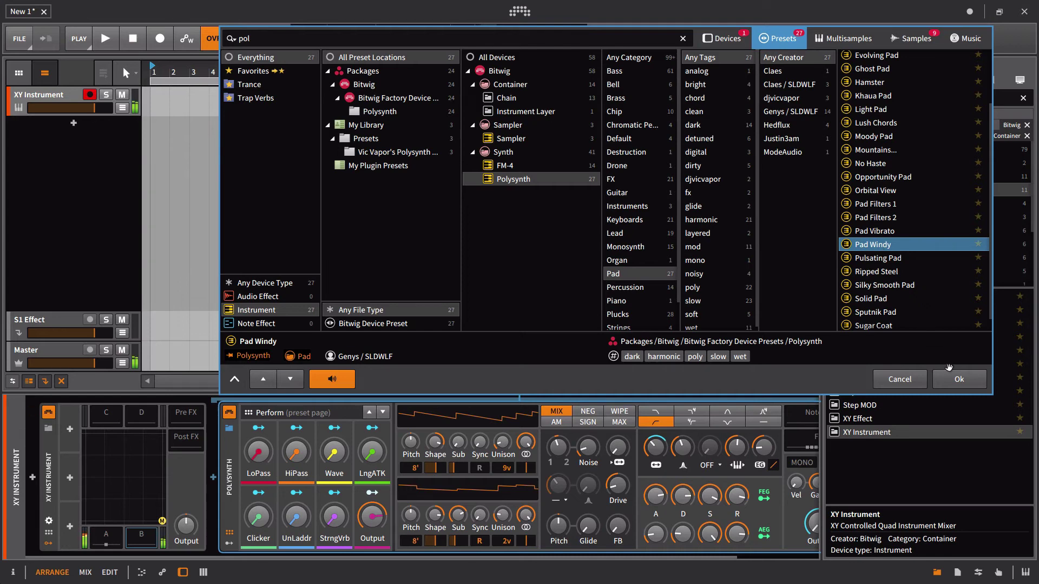
{"action": "left_click", "coordinate": [969, 377]}
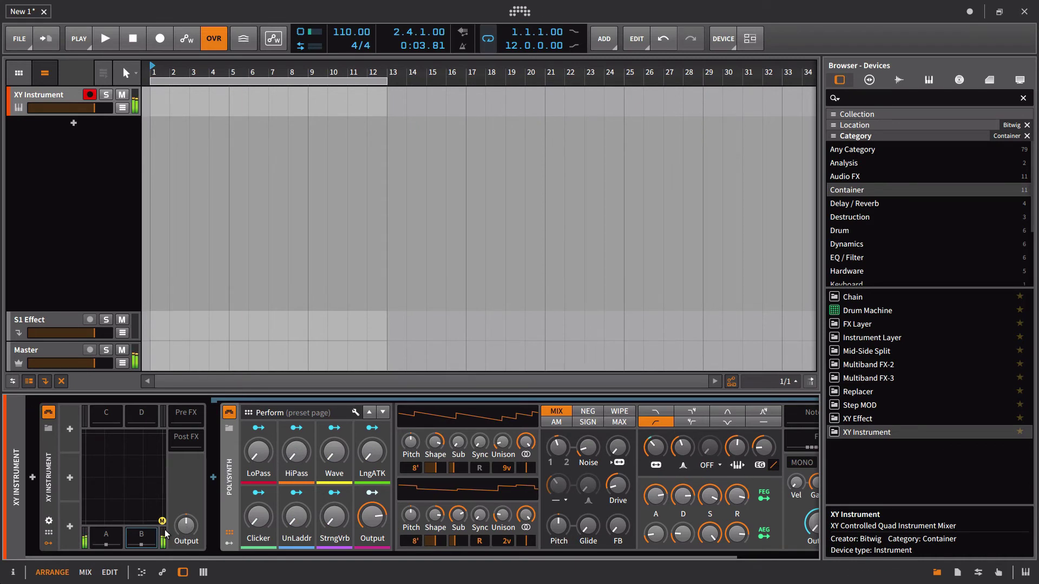
Move the XY point midway between A and B and add an LFO modulator to the XY Instrument
{"action": "left_click_drag", "start_coordinate": [160, 523], "coordinate": [92, 582]}
{"action": "left_click", "coordinate": [70, 430]}
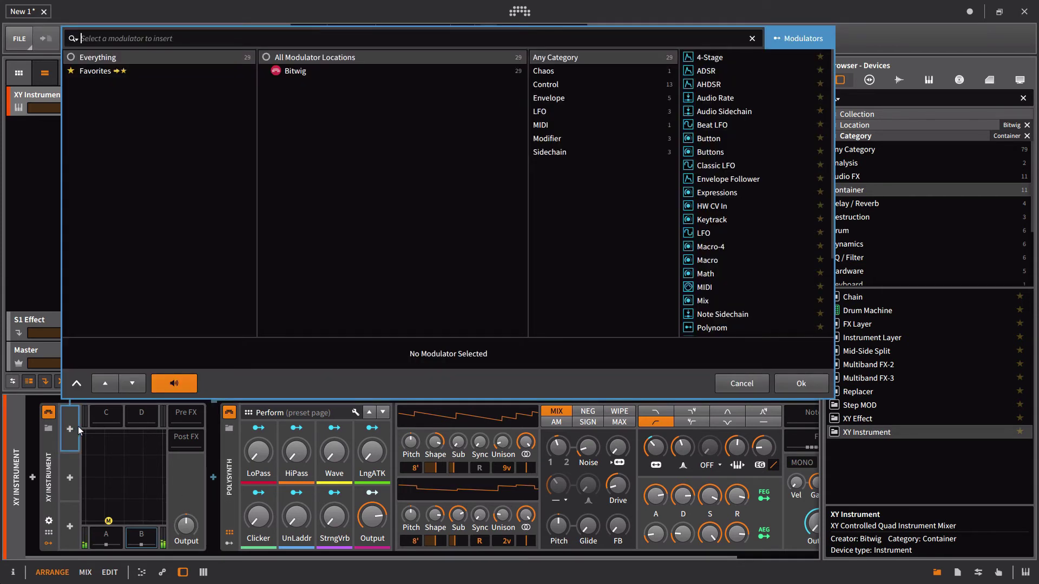
{"action": "type", "text": "lfo"}
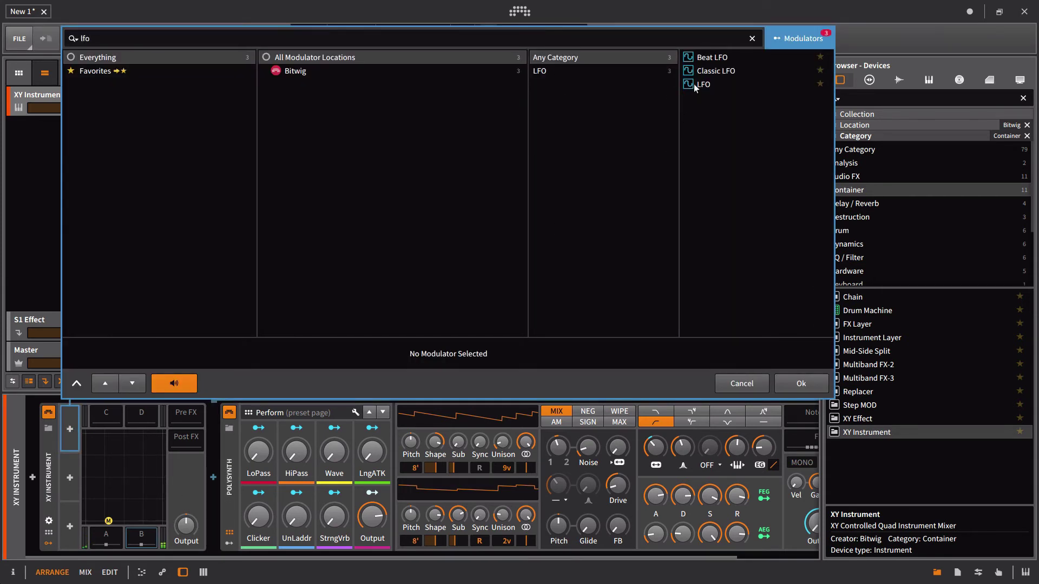
{"action": "left_click", "coordinate": [703, 84]}
{"action": "left_click", "coordinate": [800, 380]}
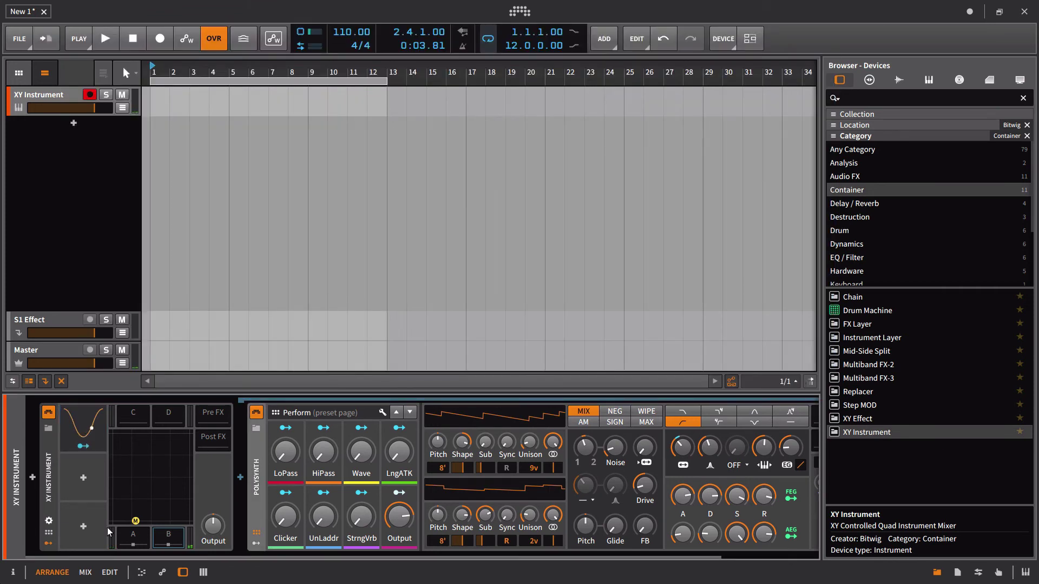
Show the XY Instrument's X and Y knobs, map the LFO to X and expand the LFO's settings
{"action": "left_click", "coordinate": [48, 520]}
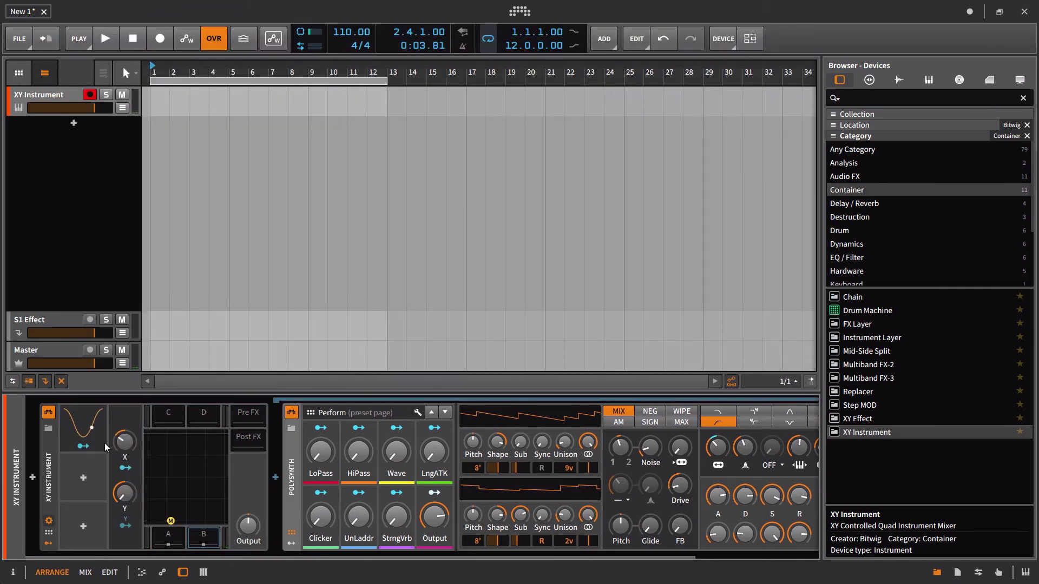
{"action": "left_click", "coordinate": [83, 447]}
{"action": "left_click_drag", "start_coordinate": [125, 442], "coordinate": [125, 418]}
{"action": "left_click", "coordinate": [82, 447]}
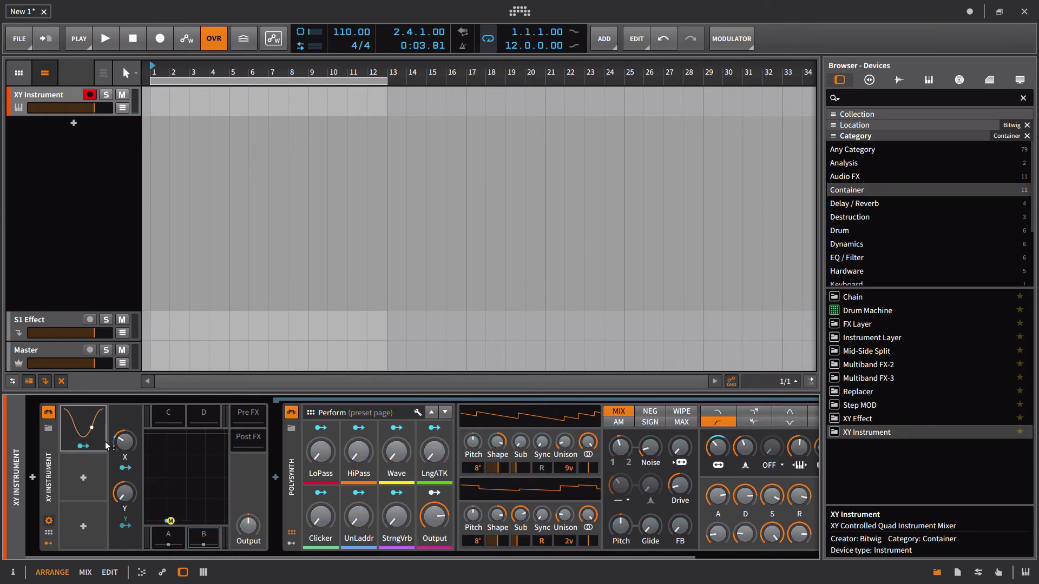
{"action": "left_click", "coordinate": [106, 444]}
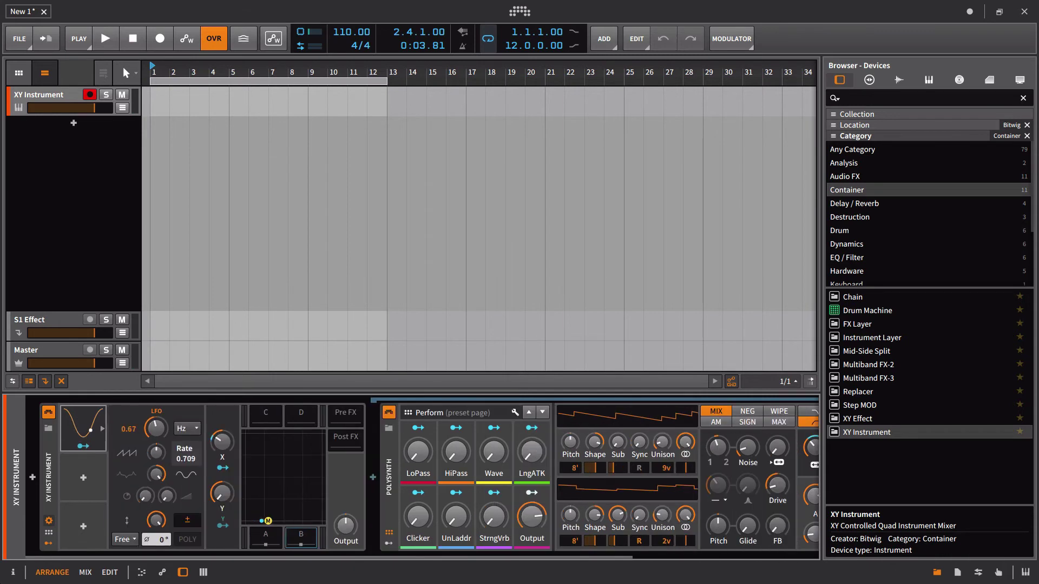
Reshape the LFO's waveform, set its rate to 0.46 Hz and shift the XY point slightly towards B
{"action": "mouse_move", "coordinate": [157, 430]}
{"action": "left_mouse_down"}
{"action": "mouse_move", "coordinate": [156, 443]}
{"action": "mouse_move", "coordinate": [157, 434]}
{"action": "left_mouse_up"}
{"action": "left_click_drag", "start_coordinate": [157, 475], "coordinate": [157, 510]}
{"action": "mouse_move", "coordinate": [155, 429]}
{"action": "left_mouse_down"}
{"action": "mouse_move", "coordinate": [155, 439]}
{"action": "mouse_move", "coordinate": [156, 418]}
{"action": "left_mouse_up"}
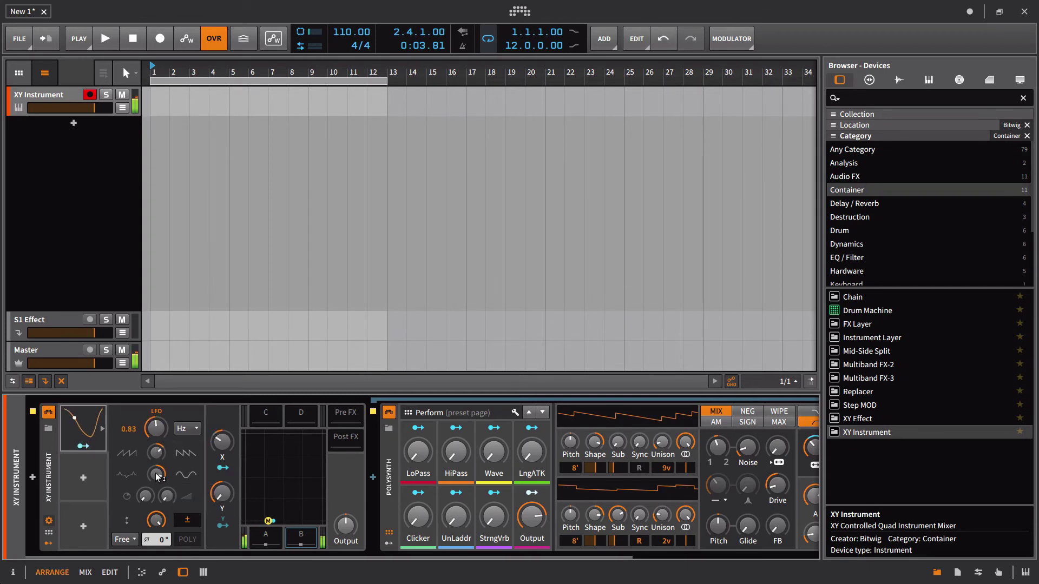
{"action": "left_click_drag", "start_coordinate": [156, 474], "coordinate": [156, 443]}
{"action": "left_click_drag", "start_coordinate": [157, 453], "coordinate": [156, 489]}
{"action": "left_click_drag", "start_coordinate": [266, 522], "coordinate": [273, 522]}
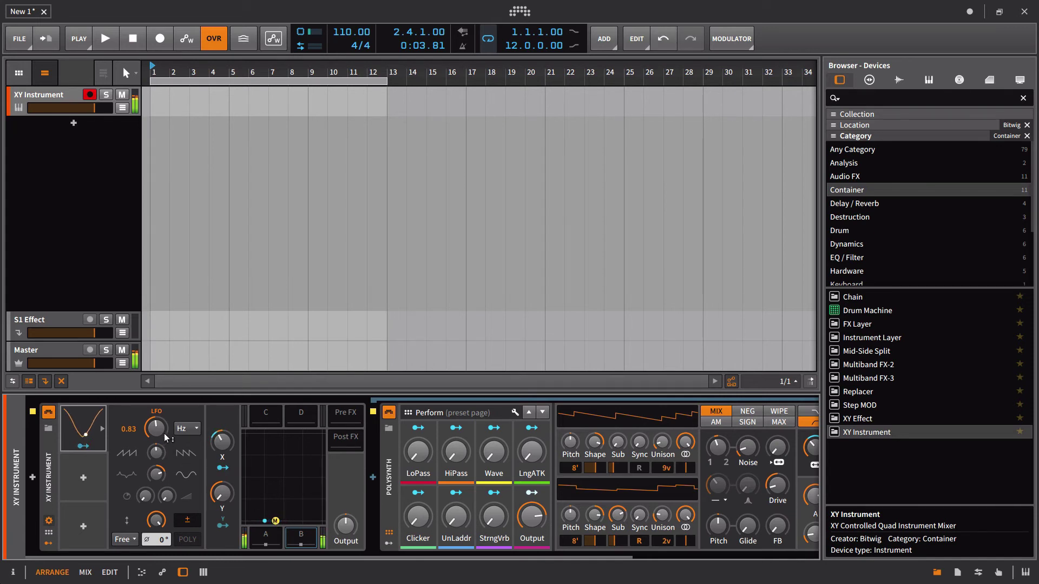
{"action": "left_click_drag", "start_coordinate": [162, 433], "coordinate": [162, 442]}
{"action": "mouse_move", "coordinate": [165, 437]}
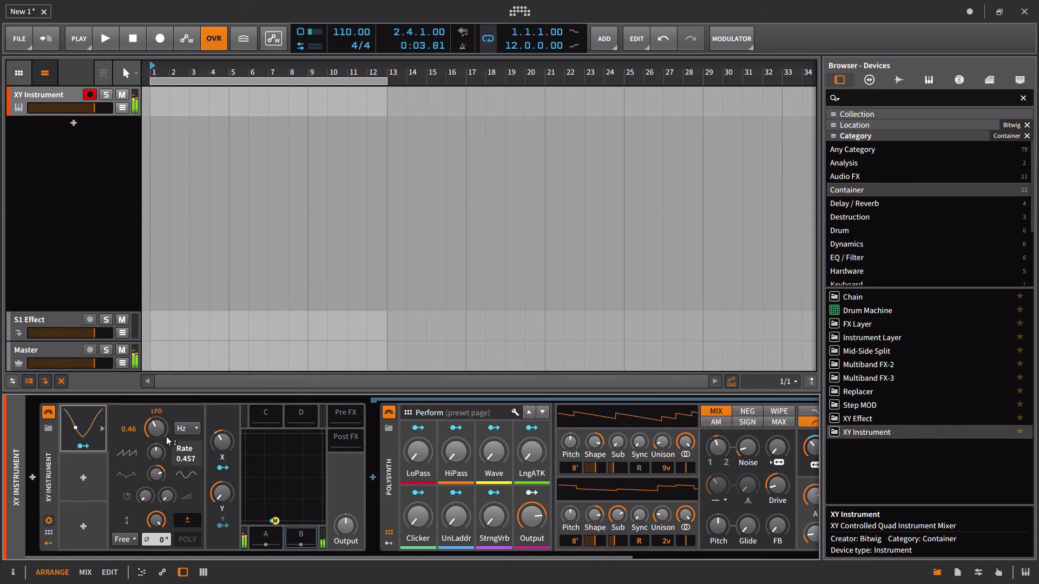
Hide the browser and collapse the Pad Windy Polysynth to its remote controls
{"action": "left_click", "coordinate": [937, 573]}
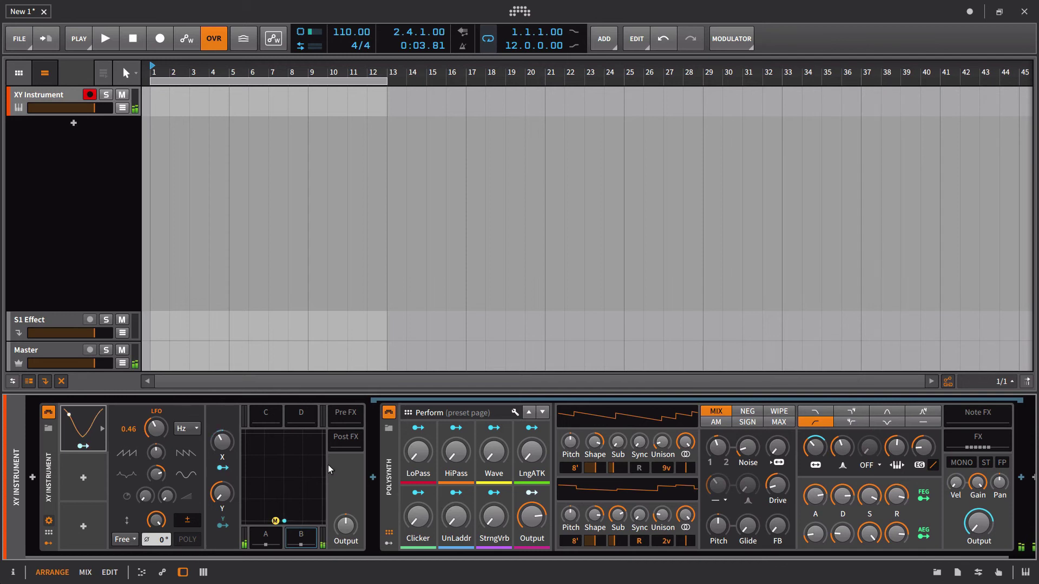
{"action": "double_click", "coordinate": [385, 453]}
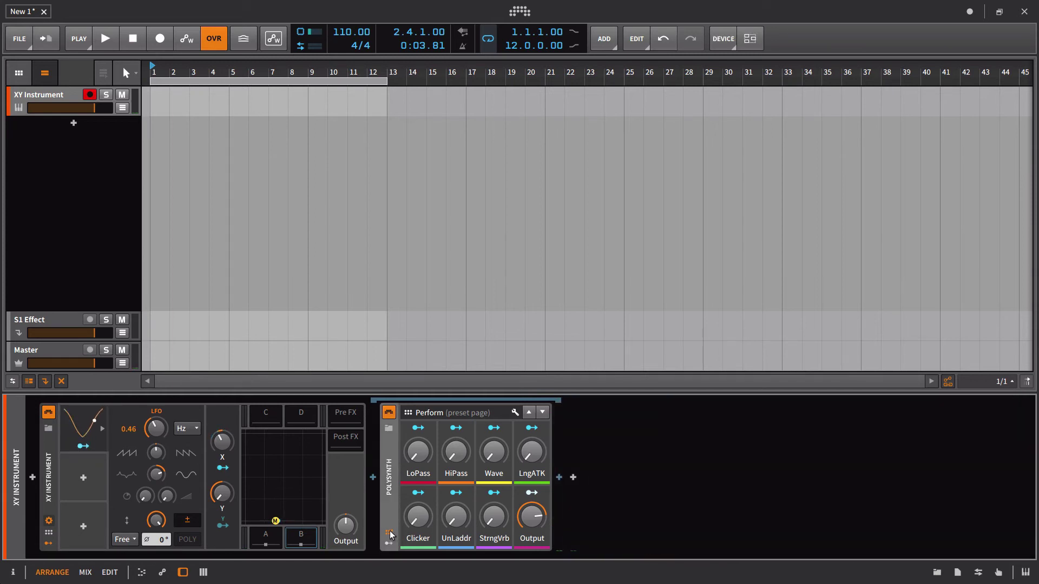
Hide the Polysynth's remote controls and the XY Instrument's modulator area, and show the device in slot A
{"action": "left_click", "coordinate": [390, 534]}
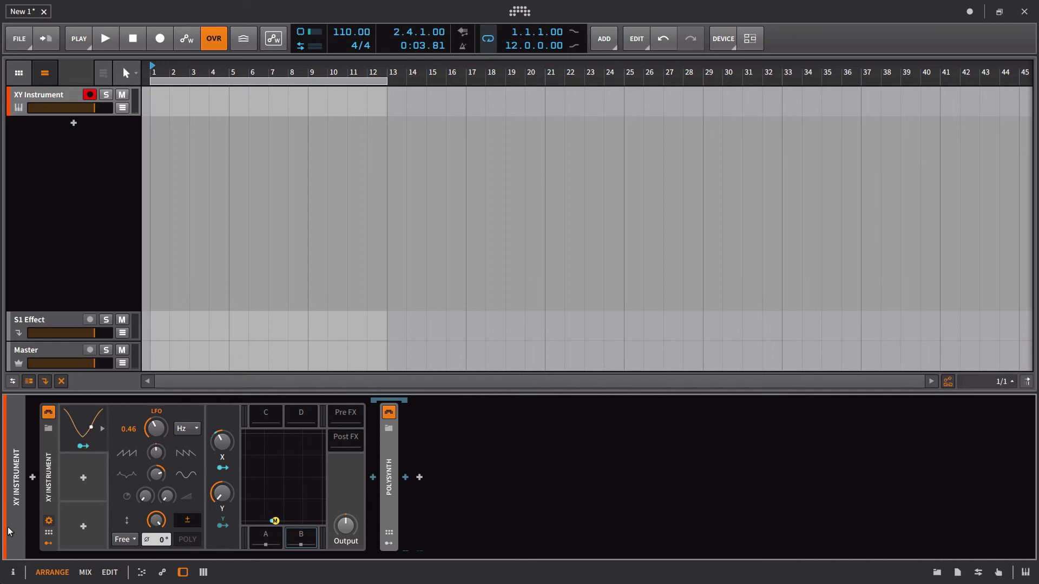
{"action": "double_click", "coordinate": [46, 471]}
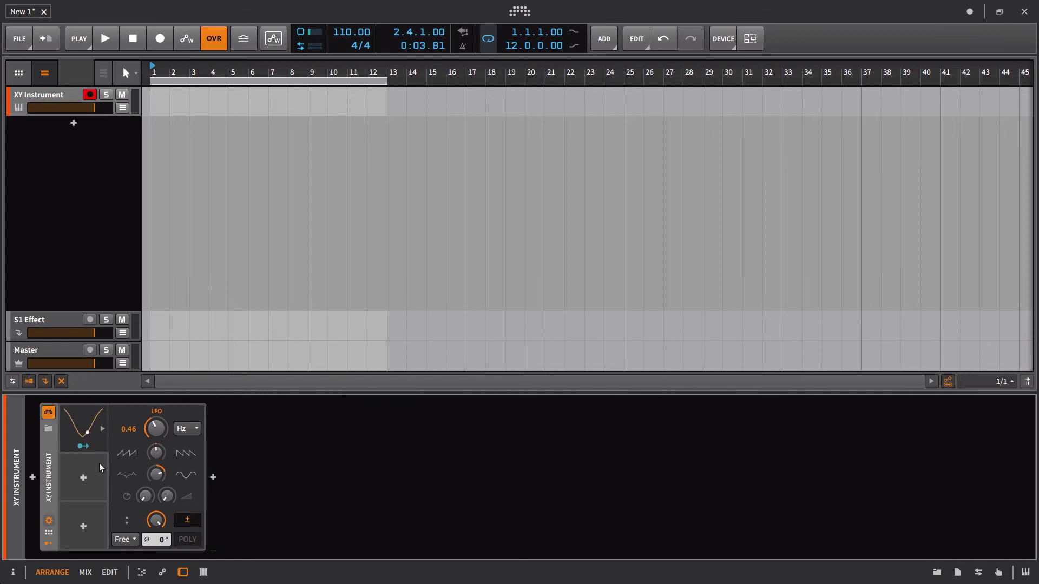
{"action": "left_click", "coordinate": [48, 544]}
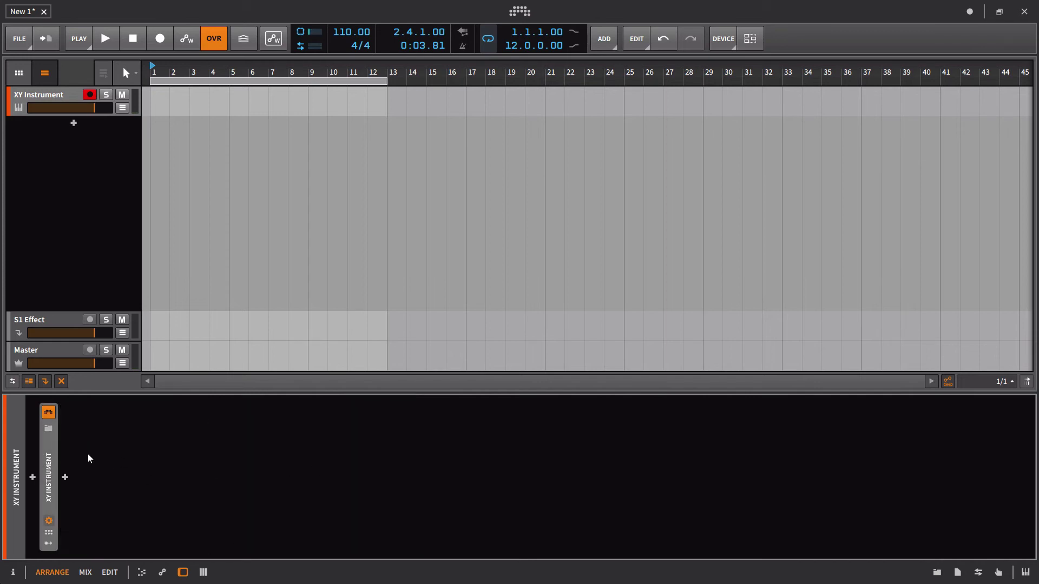
{"action": "double_click", "coordinate": [47, 470]}
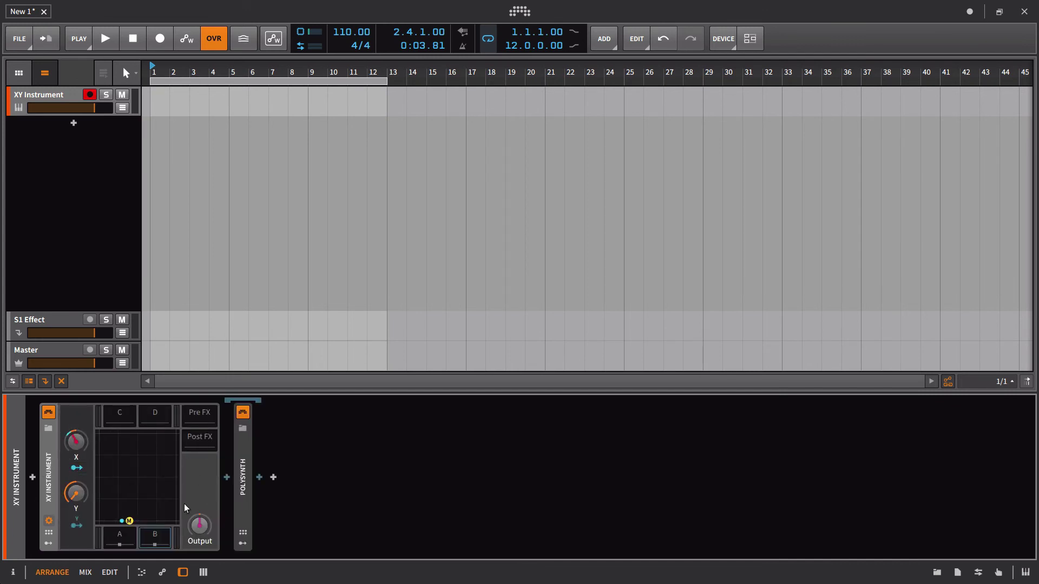
{"action": "left_click", "coordinate": [121, 537]}
{"action": "left_click", "coordinate": [244, 511]}
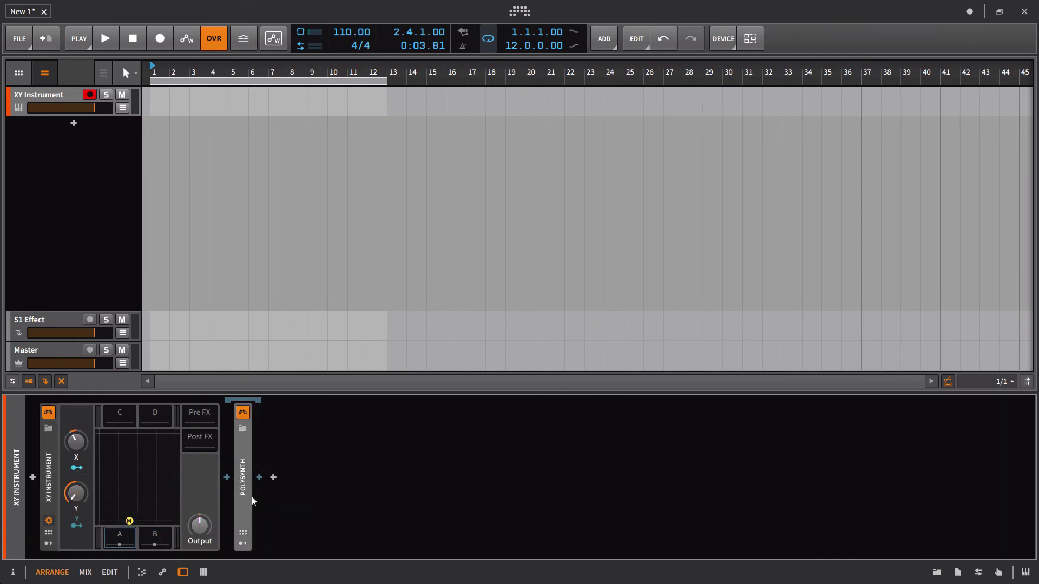
Insert a Dynamics device into the XY Instrument's Post FX chain
{"action": "left_click", "coordinate": [204, 440]}
{"action": "left_click", "coordinate": [228, 476]}
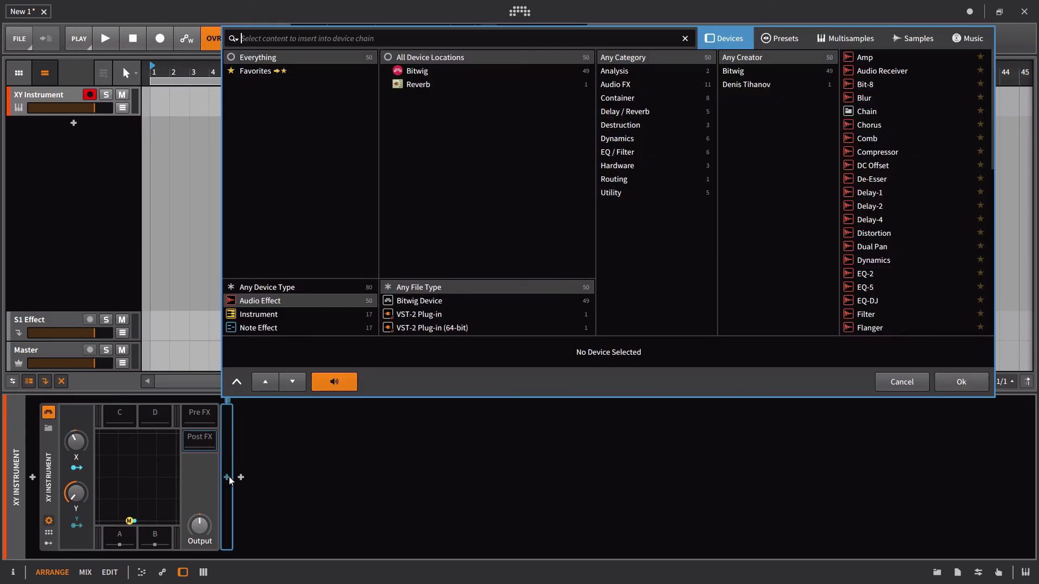
{"action": "type", "text": "dyn"}
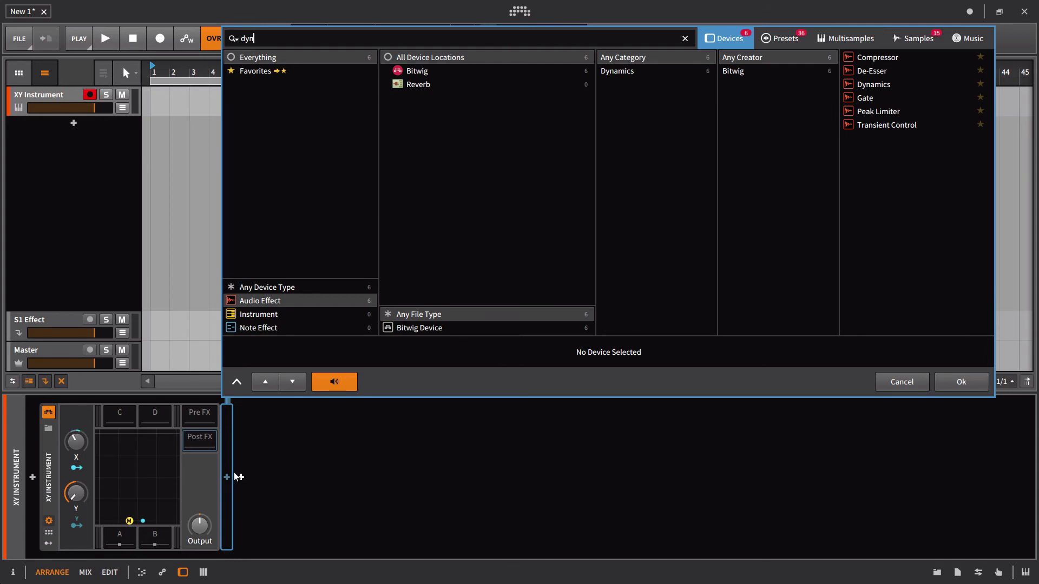
{"action": "left_click", "coordinate": [855, 86]}
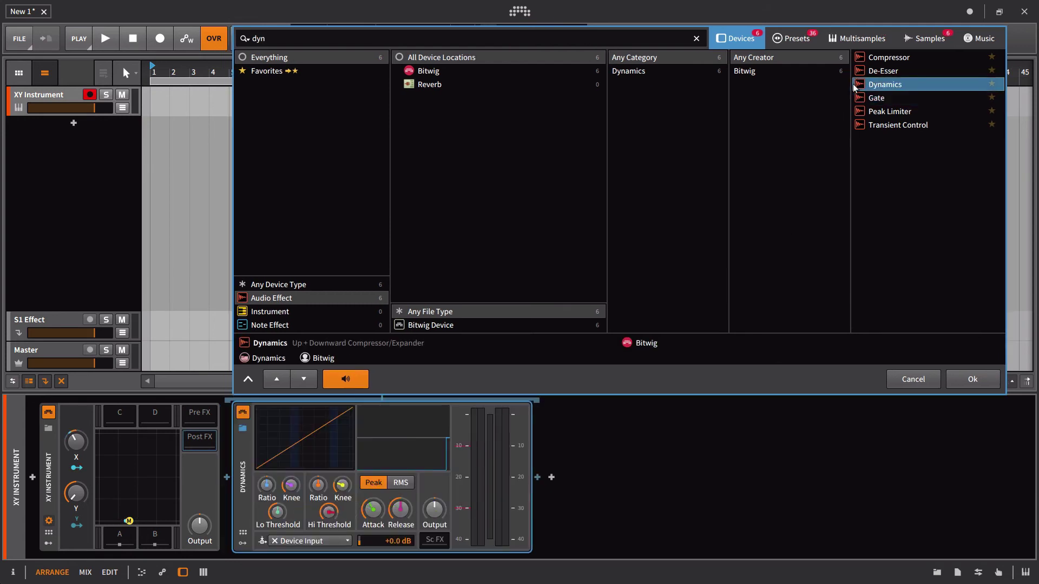
{"action": "left_click", "coordinate": [973, 378]}
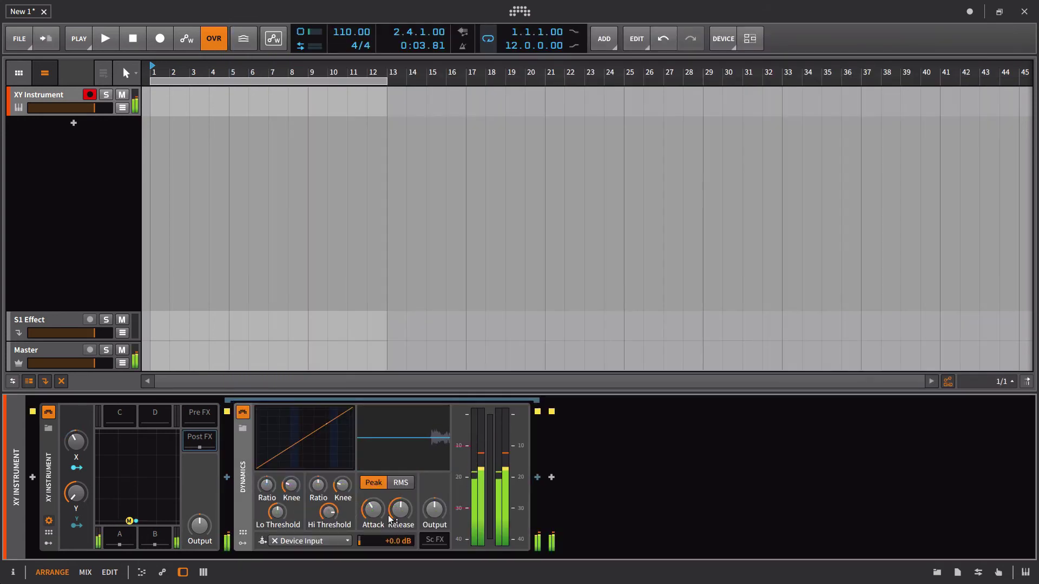
Set up compression on the Dynamics device with a faster attack, a lower high threshold, a higher high ratio and a softer high knee
{"action": "left_click_drag", "start_coordinate": [380, 515], "coordinate": [380, 552]}
{"action": "left_click_drag", "start_coordinate": [331, 522], "coordinate": [330, 535]}
{"action": "left_click_drag", "start_coordinate": [319, 486], "coordinate": [320, 459]}
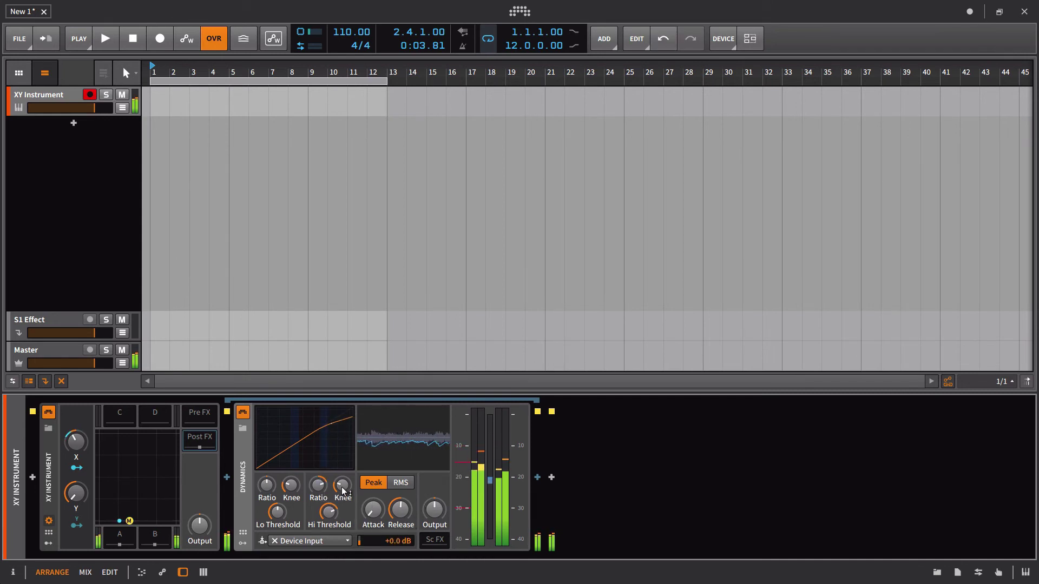
{"action": "left_click_drag", "start_coordinate": [343, 488], "coordinate": [320, 493]}
{"action": "left_click_drag", "start_coordinate": [331, 515], "coordinate": [330, 510]}
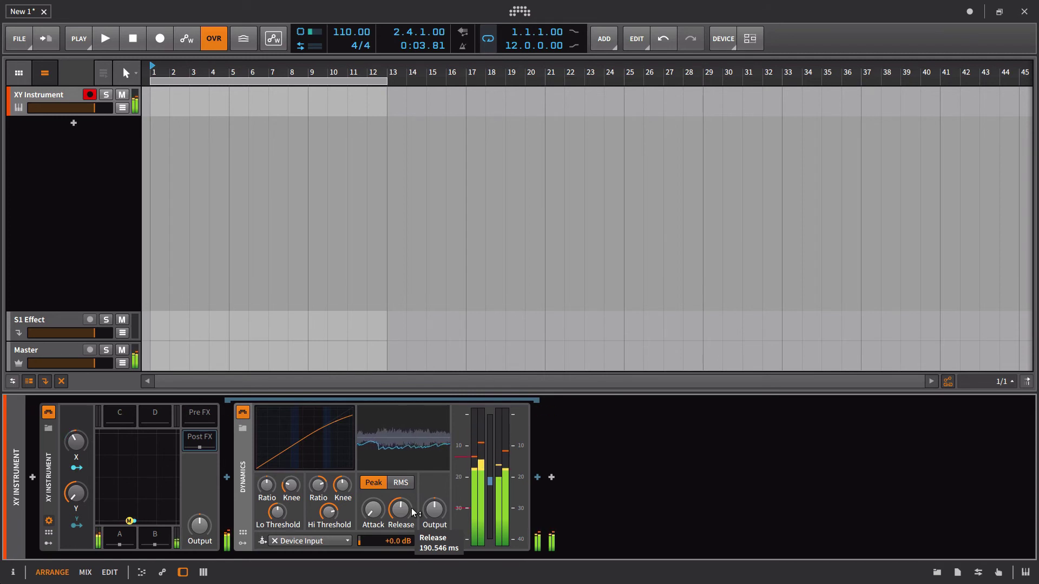
Look at the device in slot B, shift the XY point slightly towards A and show slot A's chain
{"action": "left_click", "coordinate": [153, 543]}
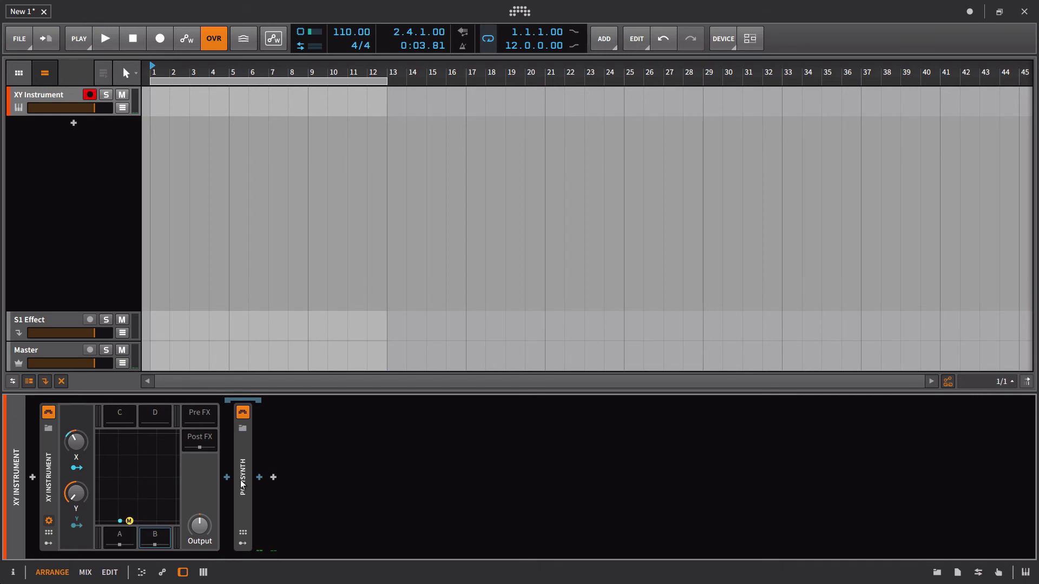
{"action": "left_click_drag", "start_coordinate": [127, 524], "coordinate": [124, 527]}
{"action": "left_click", "coordinate": [125, 532]}
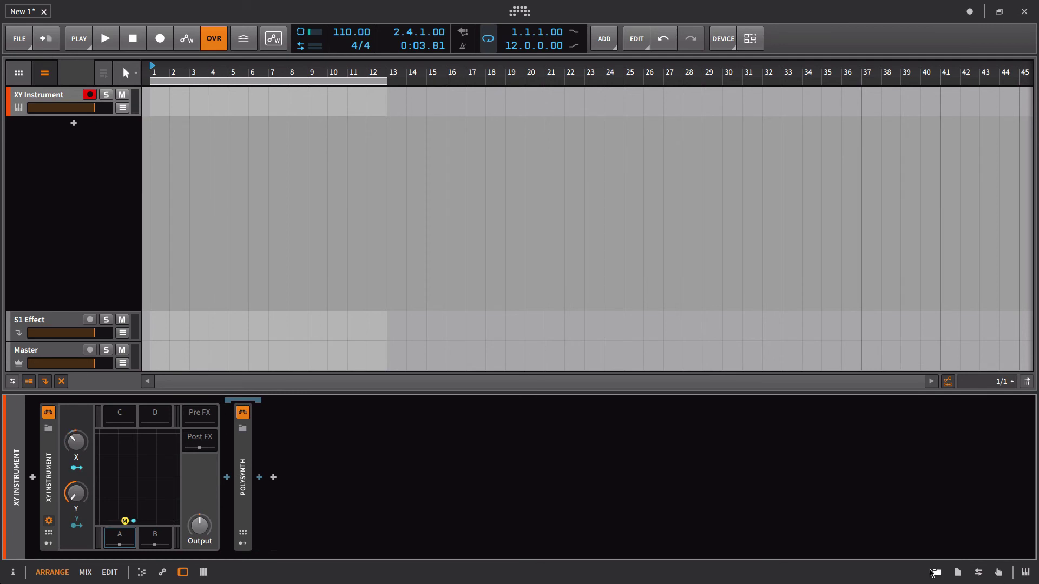
Add an Instrument Layer container to slot A's chain and move the Dirty Dub Polysynth into it as a layer
{"action": "left_click", "coordinate": [936, 572]}
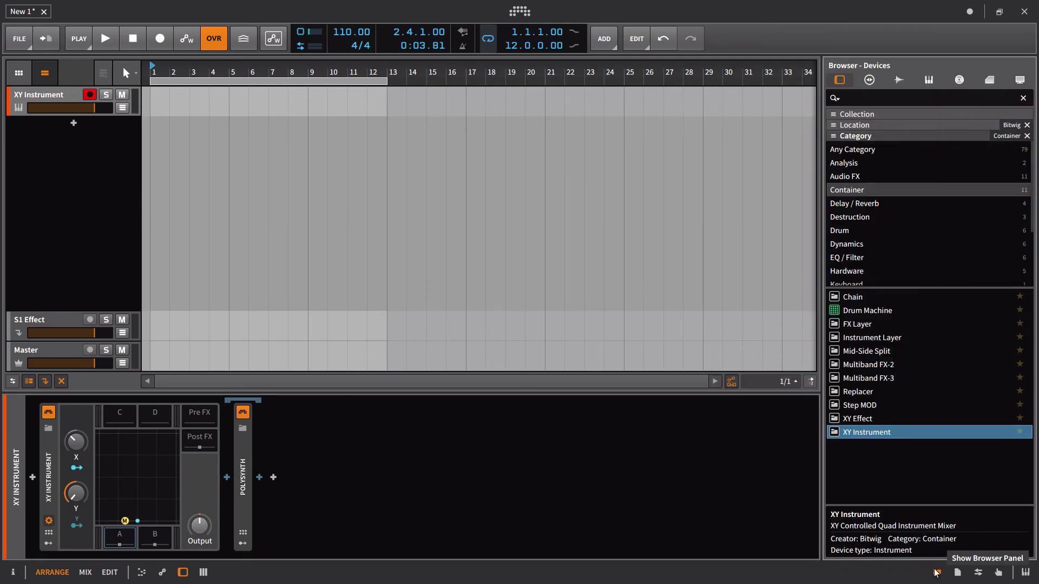
{"action": "left_click_drag", "start_coordinate": [845, 339], "coordinate": [346, 471]}
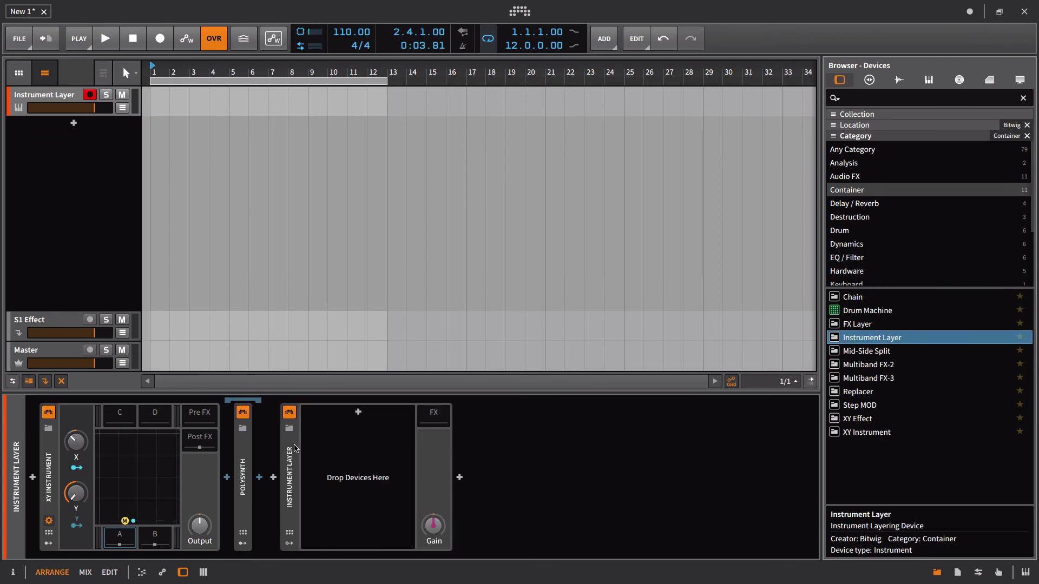
{"action": "left_click_drag", "start_coordinate": [295, 448], "coordinate": [246, 474]}
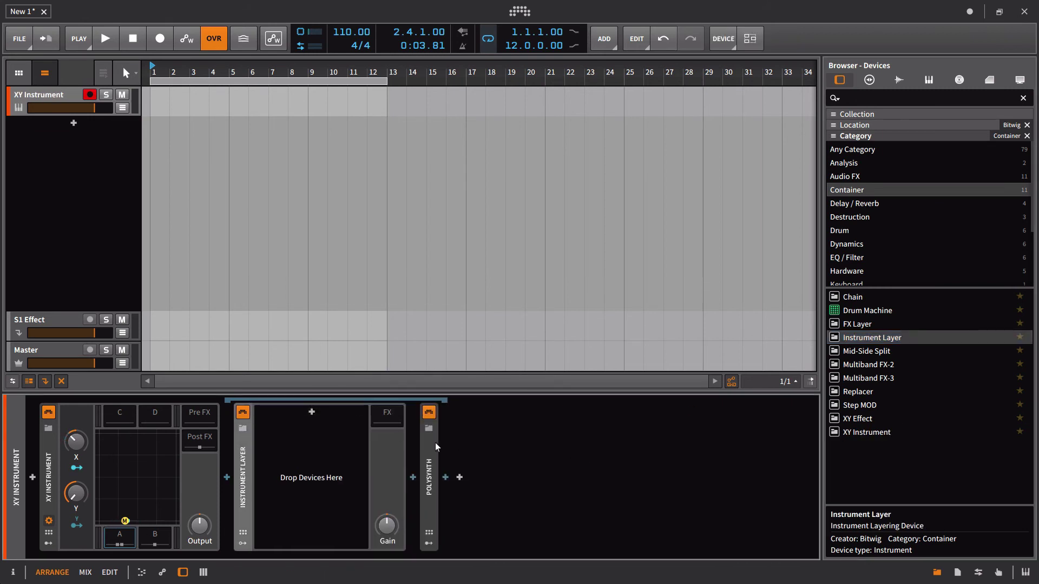
{"action": "left_click_drag", "start_coordinate": [436, 442], "coordinate": [303, 431]}
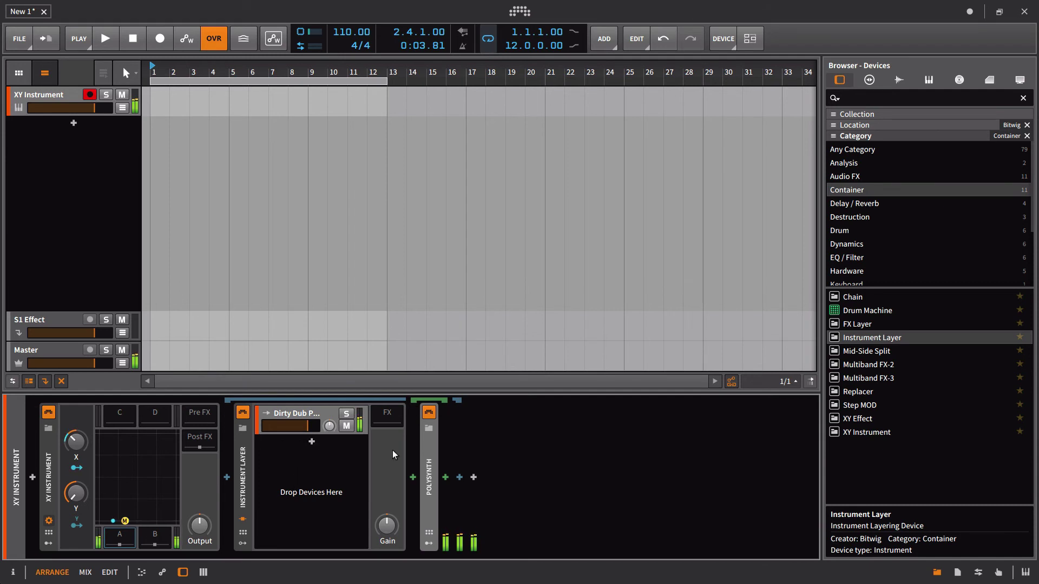
Add a second layer to the Instrument Layer and choose Polysynth as its device
{"action": "left_click", "coordinate": [312, 443]}
{"action": "type", "text": "p"}
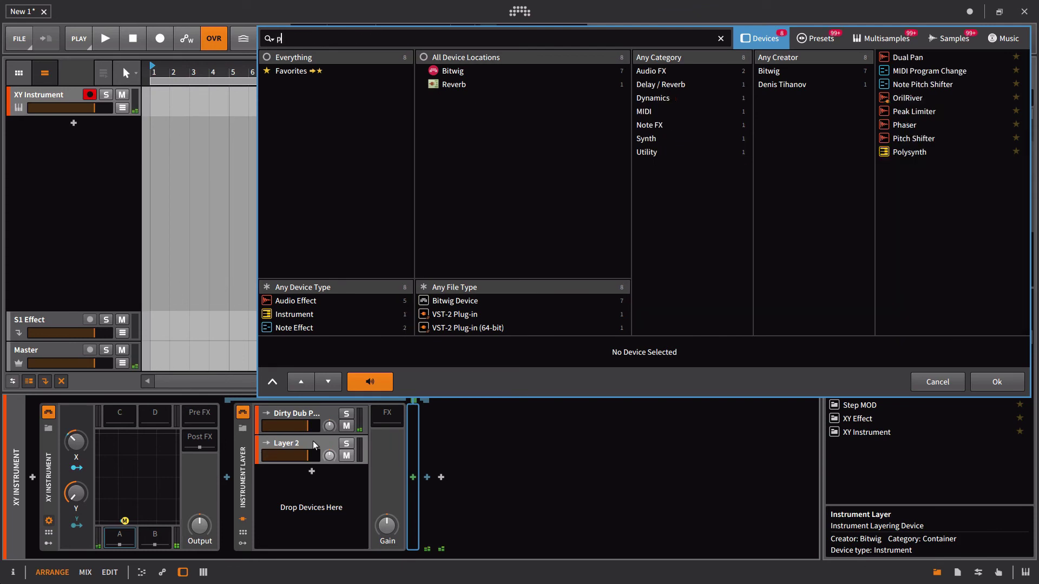
{"action": "type", "text": "ol"}
{"action": "left_click", "coordinate": [936, 57]}
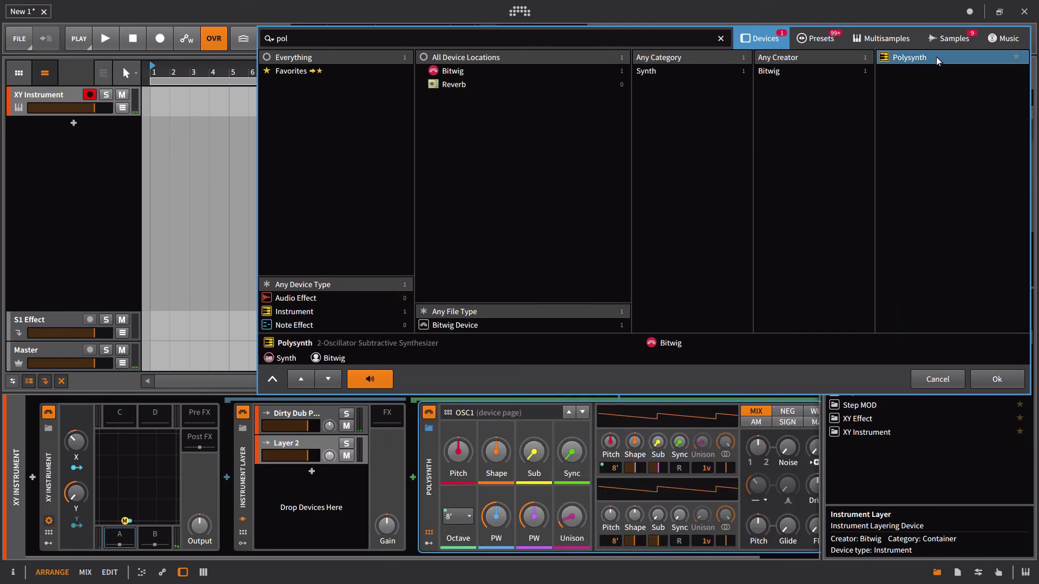
Solo Layer 2, audition Polysynth presets in the Bass category and pick Soft Bass 2
{"action": "left_click", "coordinate": [820, 38]}
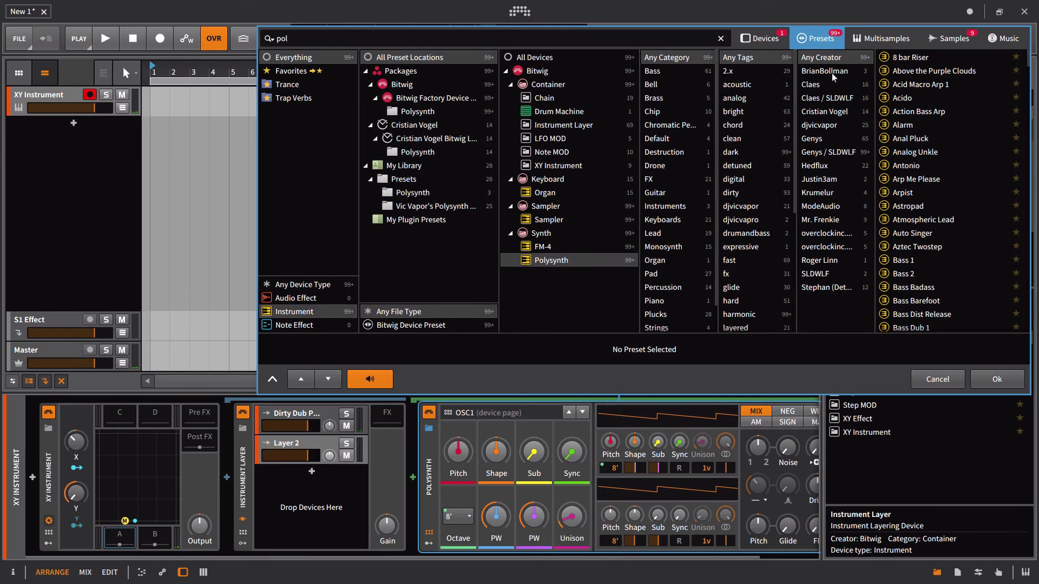
{"action": "left_click", "coordinate": [346, 445]}
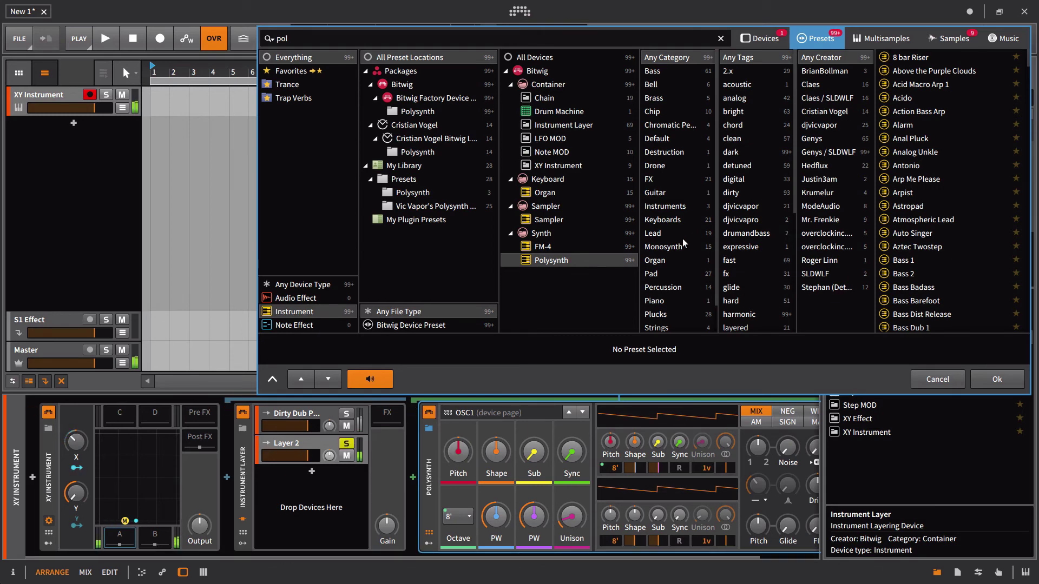
{"action": "left_click", "coordinate": [674, 72]}
{"action": "left_click", "coordinate": [908, 124]}
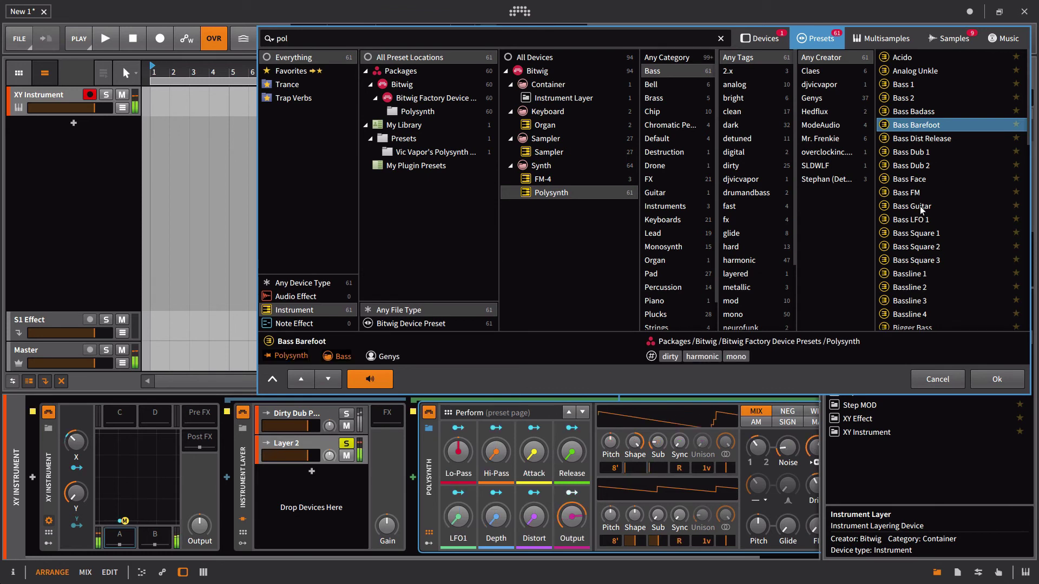
{"action": "left_click", "coordinate": [914, 181]}
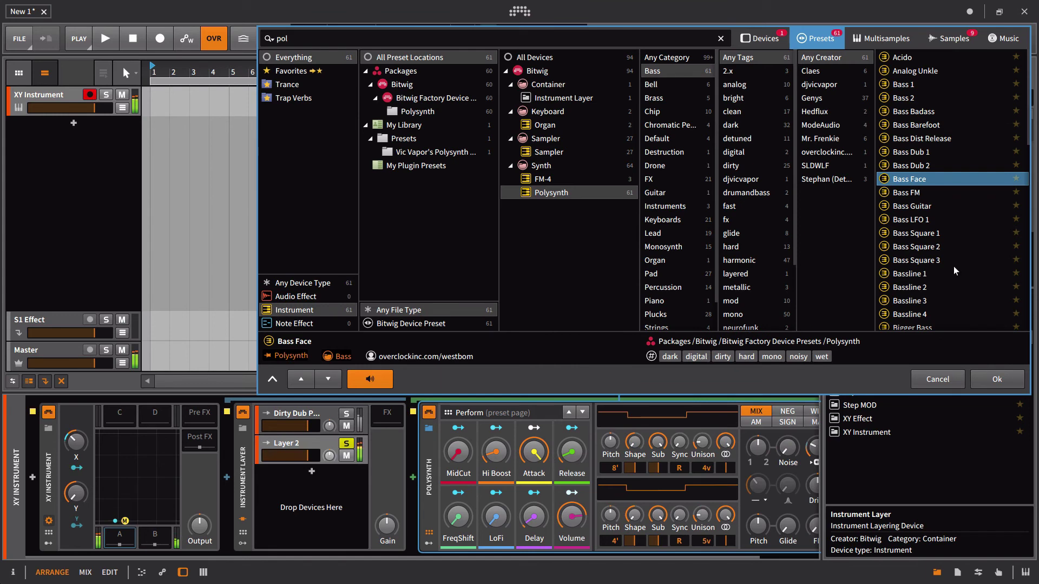
{"action": "scroll", "coordinate": [955, 271], "scroll_direction": "down", "scroll_amount": 5}
{"action": "left_click", "coordinate": [951, 297]}
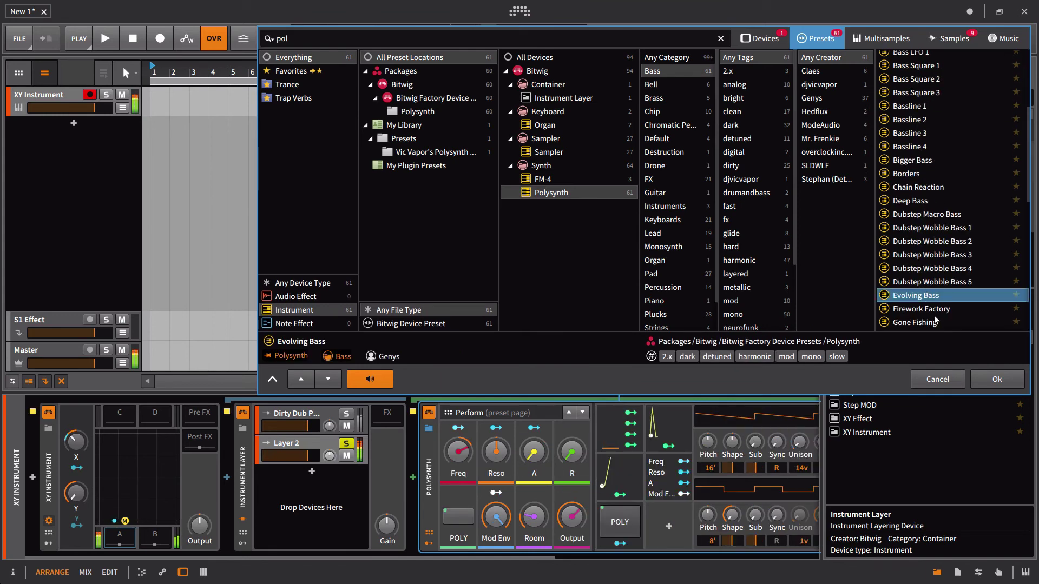
{"action": "scroll", "coordinate": [929, 299], "scroll_direction": "down", "scroll_amount": 3}
{"action": "left_click", "coordinate": [942, 283]}
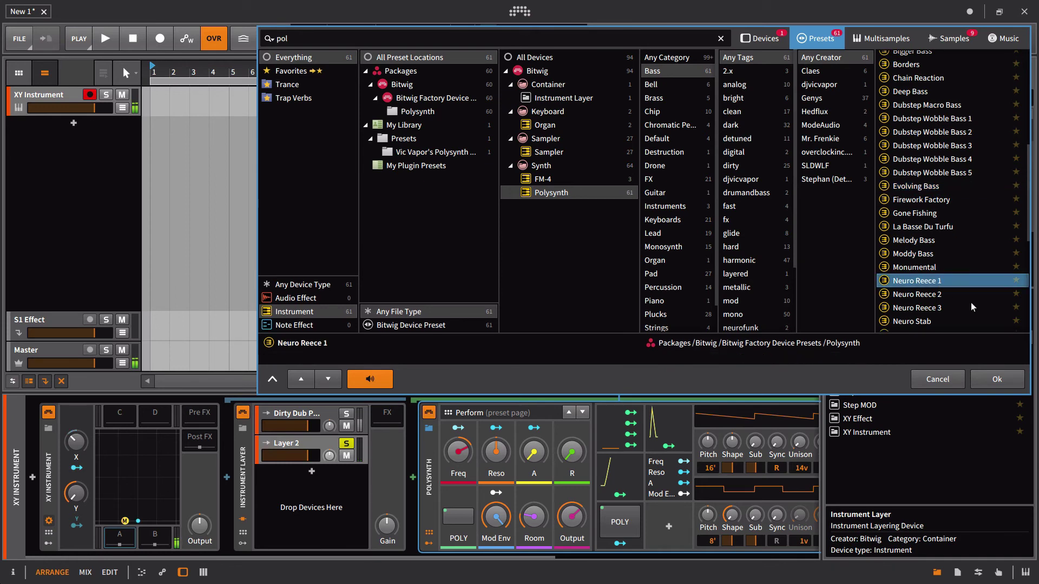
{"action": "scroll", "coordinate": [973, 307], "scroll_direction": "down", "scroll_amount": 6}
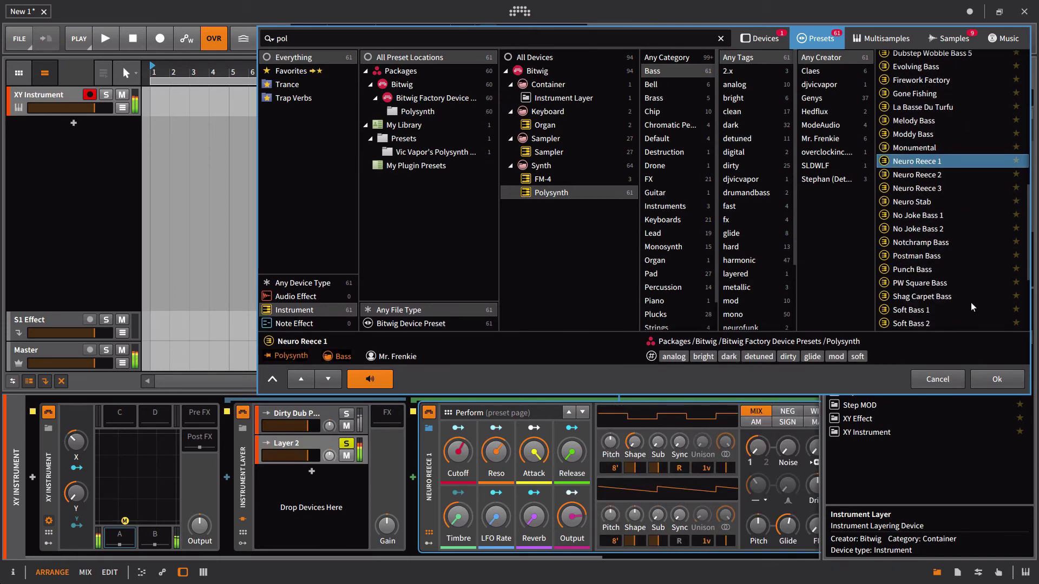
{"action": "left_click", "coordinate": [906, 217]}
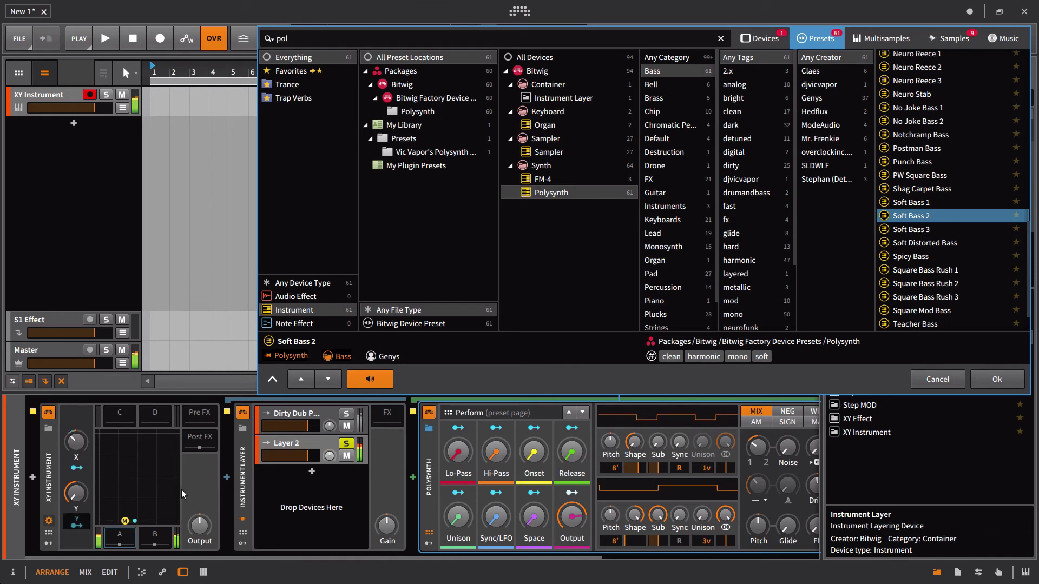
Compare the two layers in solo, lower Layer 2's volume, switch the solos off and accept the Soft Bass 2 preset
{"action": "left_click", "coordinate": [346, 414]}
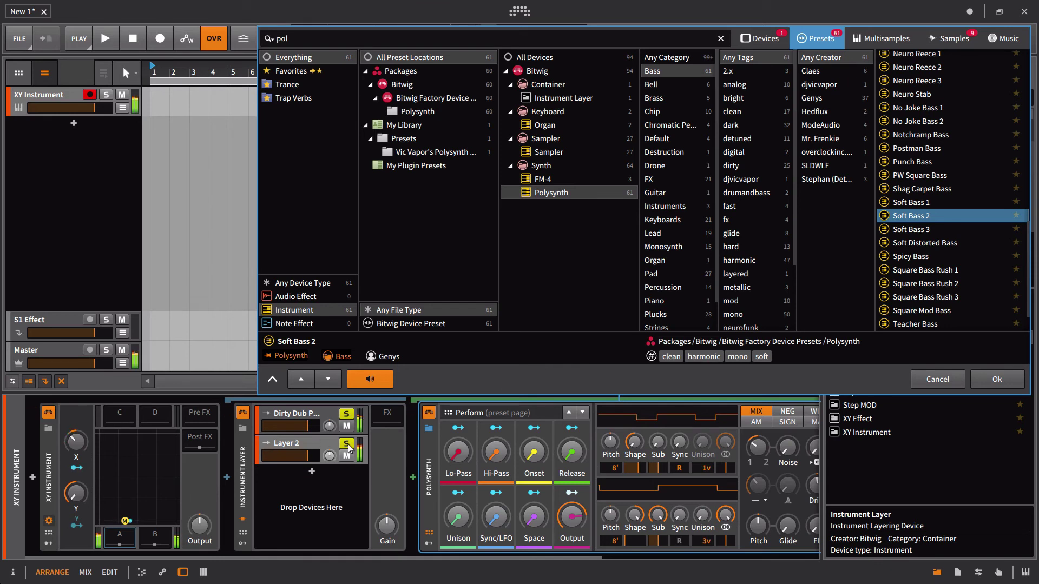
{"action": "left_click", "coordinate": [346, 444]}
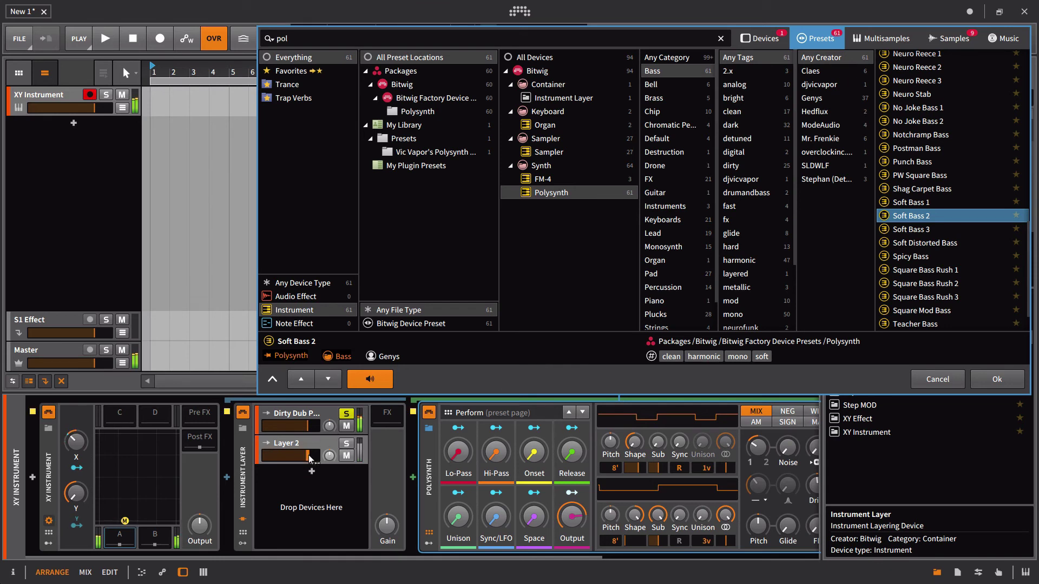
{"action": "left_click", "coordinate": [346, 444]}
{"action": "left_click_drag", "start_coordinate": [329, 456], "coordinate": [298, 456]}
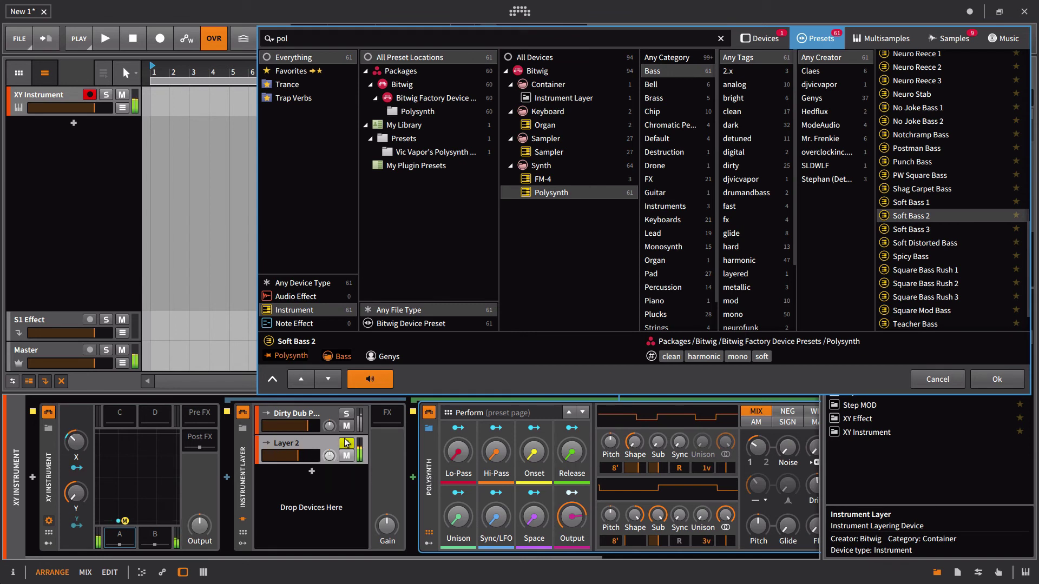
{"action": "left_click", "coordinate": [344, 445]}
{"action": "left_click", "coordinate": [979, 383]}
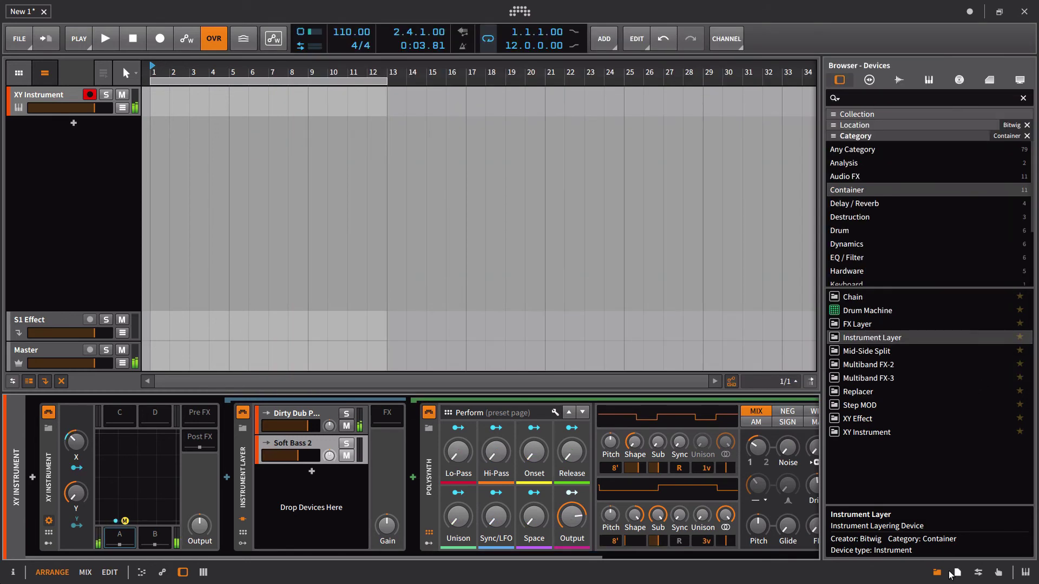
Hide the browser and insert a Note Pitch Shifter into the Note FX chain of the Soft Bass 2 Polysynth
{"action": "left_click", "coordinate": [939, 574]}
{"action": "scroll", "coordinate": [937, 530], "scroll_direction": "right", "scroll_amount": 3}
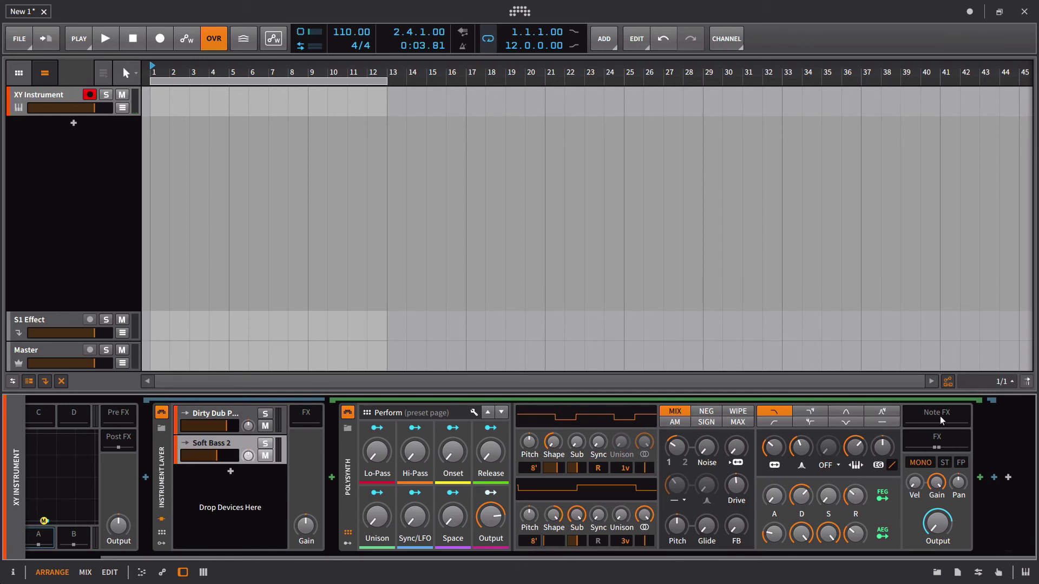
{"action": "left_click", "coordinate": [980, 477]}
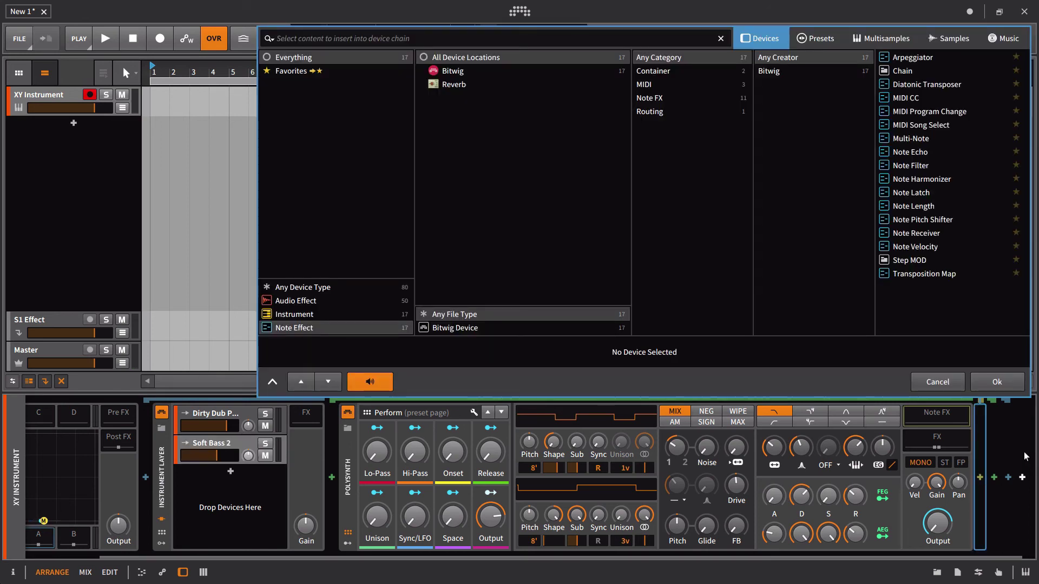
{"action": "left_click", "coordinate": [922, 220]}
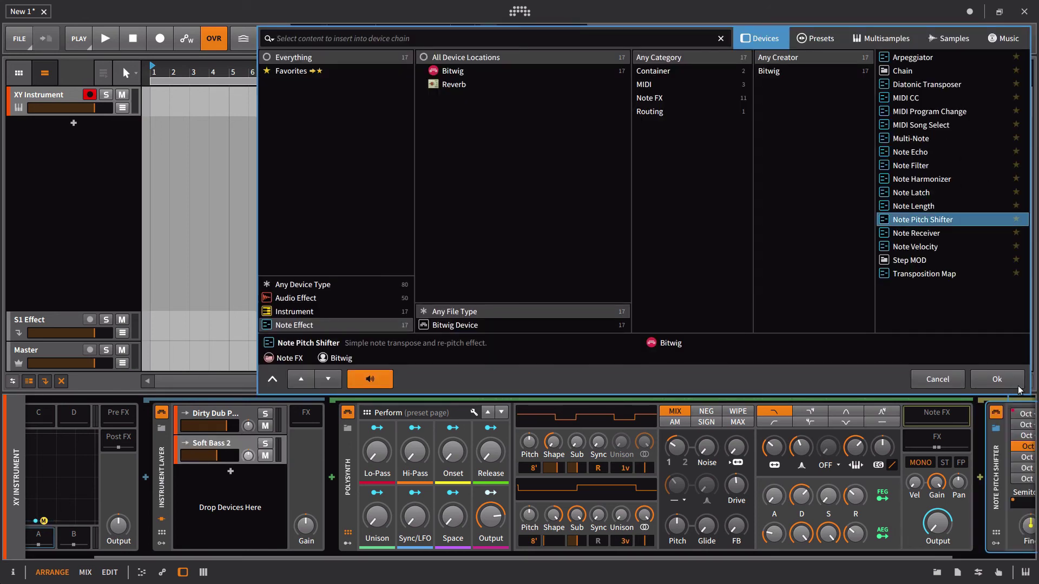
{"action": "left_click", "coordinate": [997, 382]}
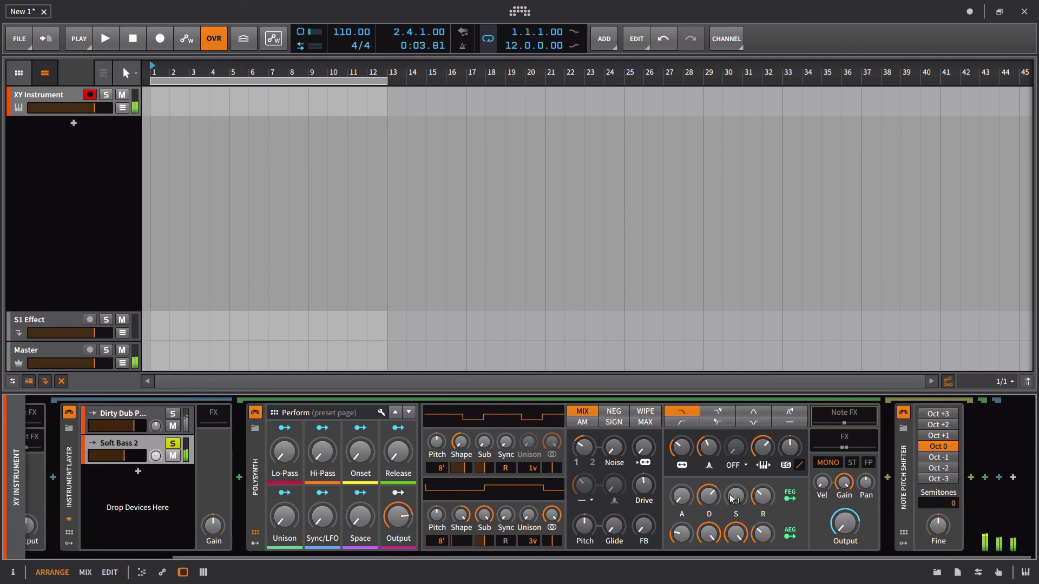
Set the Note Pitch Shifter of the Soft Bass 2 Polysynth to Oct -1 and turn off that layer's solo
{"action": "left_click", "coordinate": [939, 459]}
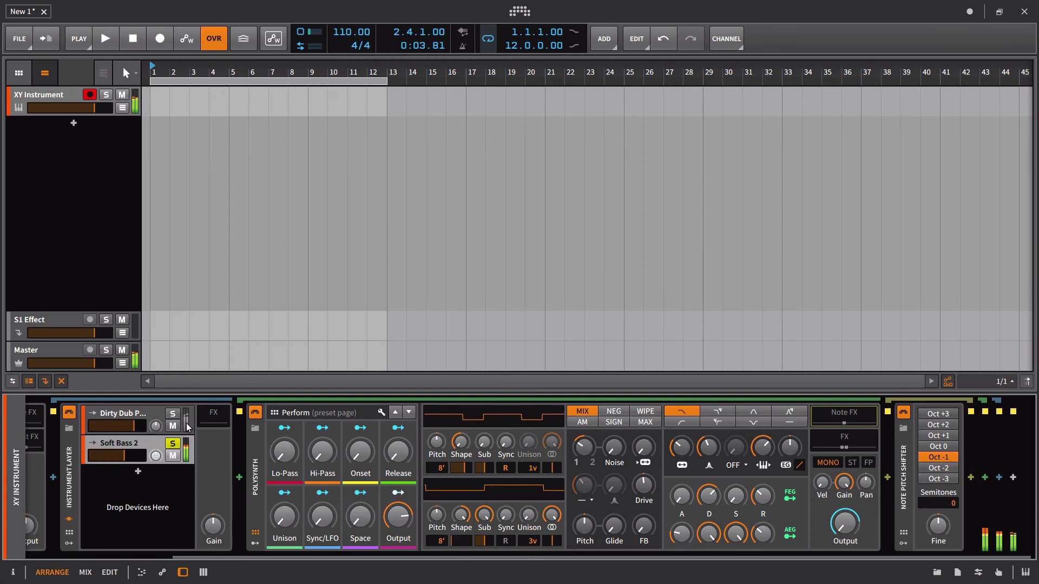
{"action": "left_click", "coordinate": [173, 444]}
Try the Note Pitch Shifter in front of the Instrument Layer and return it to the Soft Bass 2 Polysynth's Note FX chain
{"action": "left_click_drag", "start_coordinate": [904, 469], "coordinate": [72, 475]}
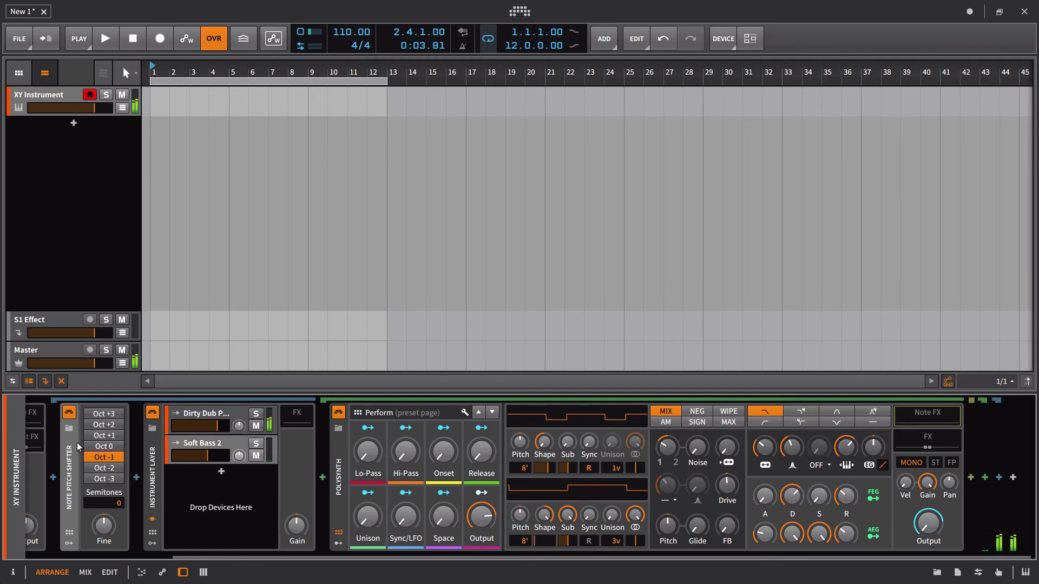
{"action": "left_click_drag", "start_coordinate": [77, 447], "coordinate": [930, 418]}
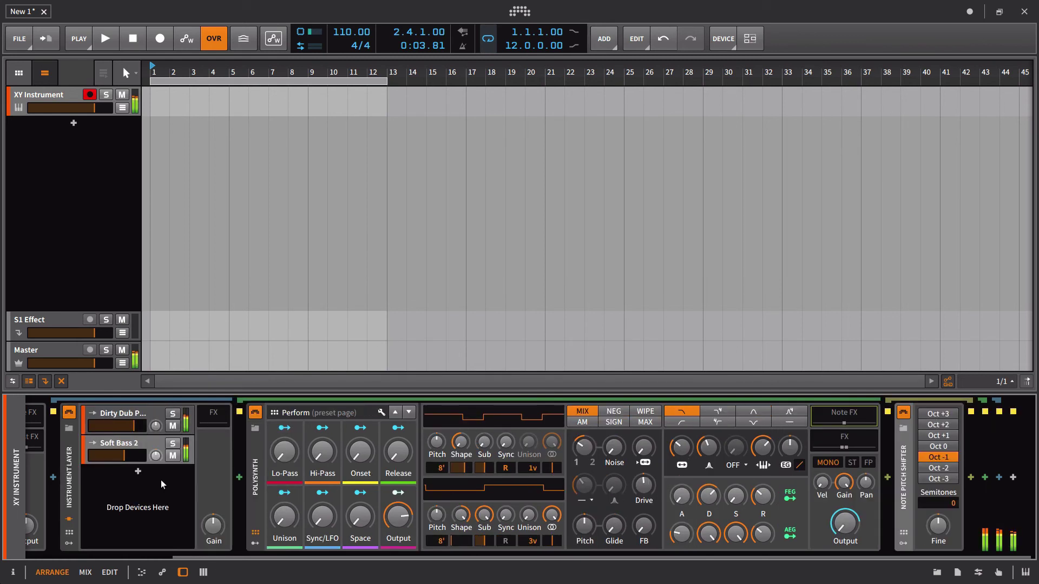
Lower Soft Bass 2's volume slightly and adjust the high threshold and high ratio of the Dynamics in the XY Instrument's Post FX
{"action": "left_click_drag", "start_coordinate": [126, 455], "coordinate": [123, 456]}
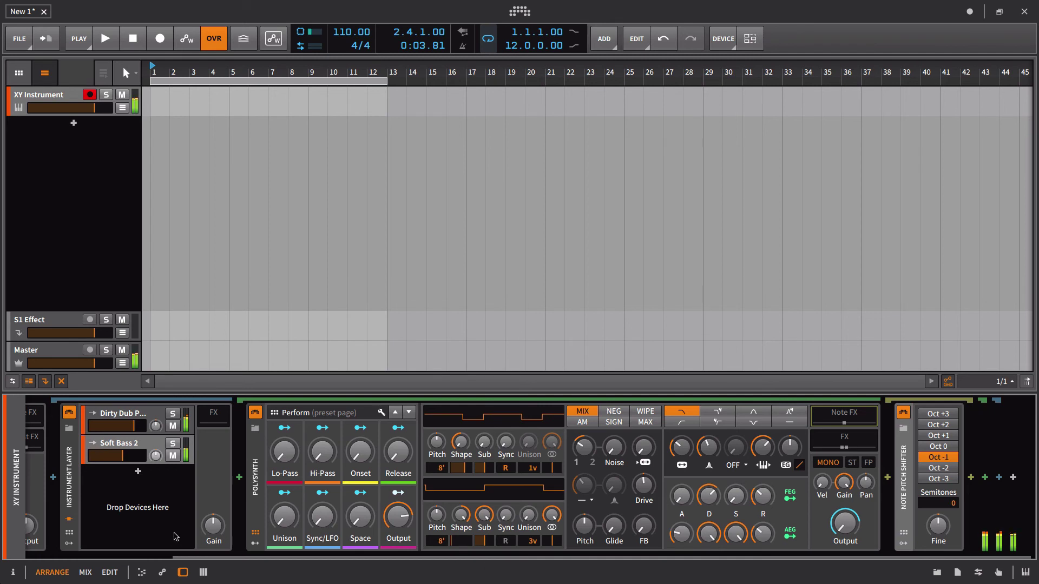
{"action": "scroll", "coordinate": [232, 483], "scroll_direction": "left", "scroll_amount": 3}
{"action": "left_click", "coordinate": [195, 443]}
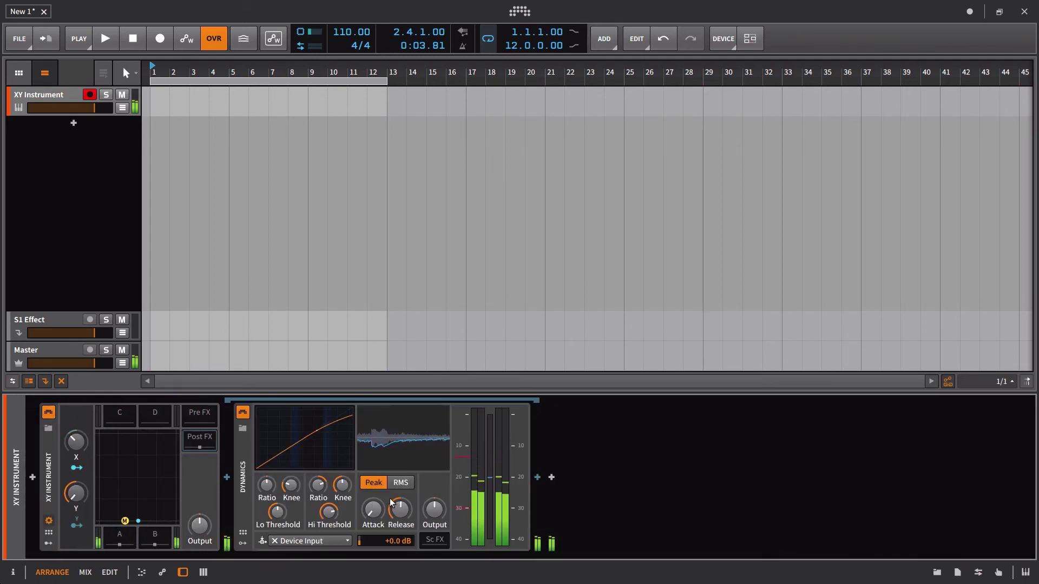
{"action": "left_click_drag", "start_coordinate": [330, 511], "coordinate": [330, 507]}
{"action": "left_click_drag", "start_coordinate": [319, 486], "coordinate": [342, 482]}
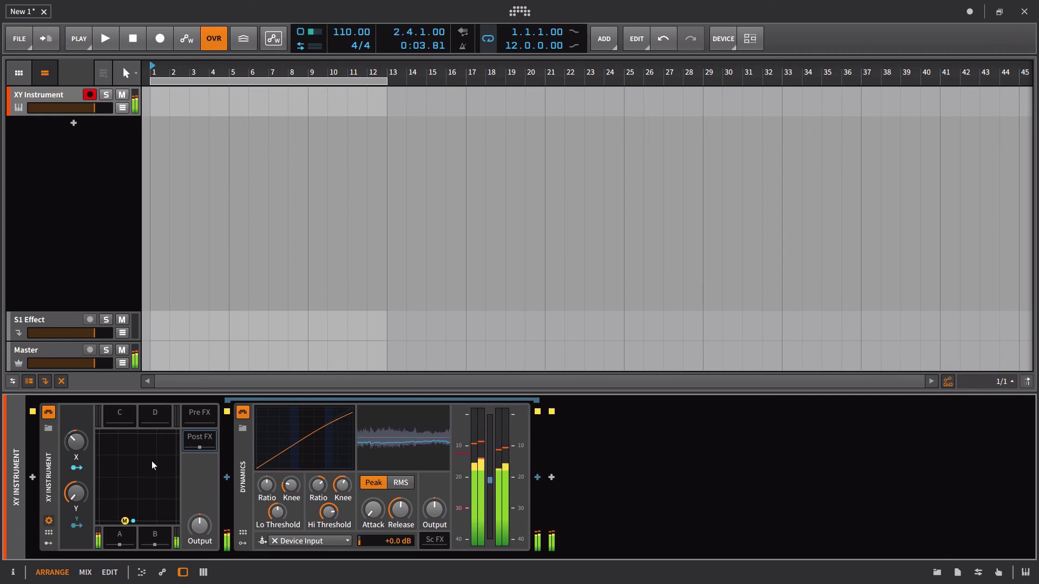
In chain A, lower the Soft Bass 2 layer's volume slightly and adjust its Polysynth's Release, Space and Unison remote controls
{"action": "left_click", "coordinate": [120, 535]}
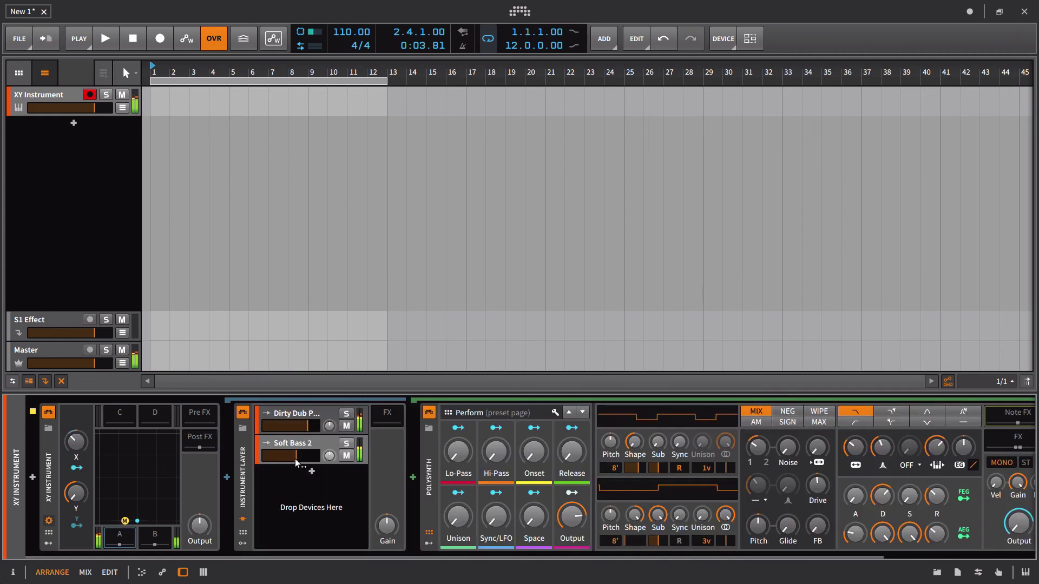
{"action": "left_click_drag", "start_coordinate": [296, 460], "coordinate": [293, 460]}
{"action": "left_click", "coordinate": [300, 446]}
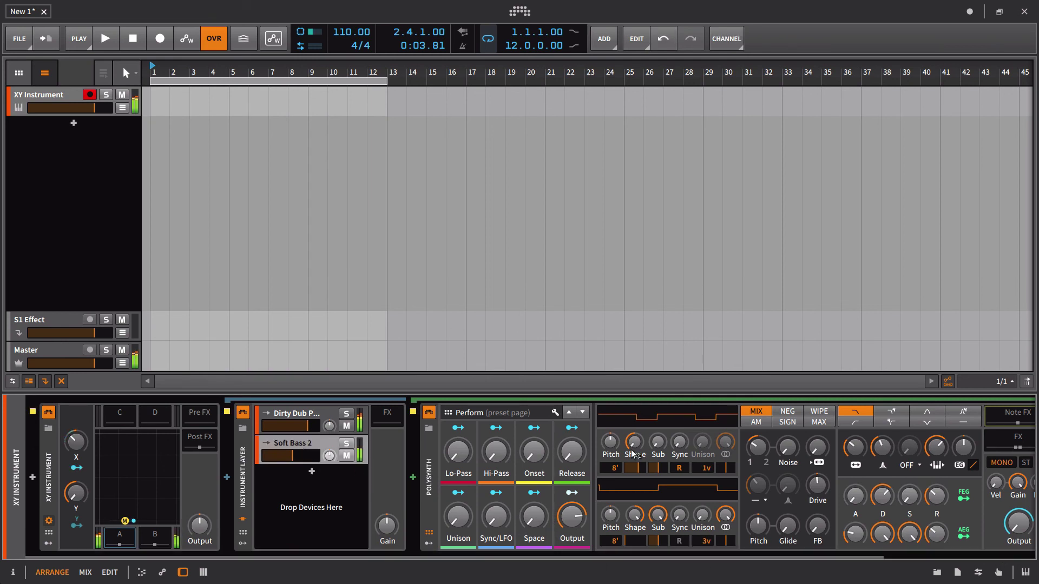
{"action": "left_click_drag", "start_coordinate": [572, 451], "coordinate": [572, 445]}
{"action": "left_click_drag", "start_coordinate": [572, 454], "coordinate": [579, 458]}
{"action": "left_click_drag", "start_coordinate": [535, 519], "coordinate": [536, 503]}
{"action": "mouse_move", "coordinate": [458, 516]}
{"action": "left_mouse_down"}
{"action": "mouse_move", "coordinate": [458, 485]}
{"action": "mouse_move", "coordinate": [458, 500]}
{"action": "left_mouse_up"}
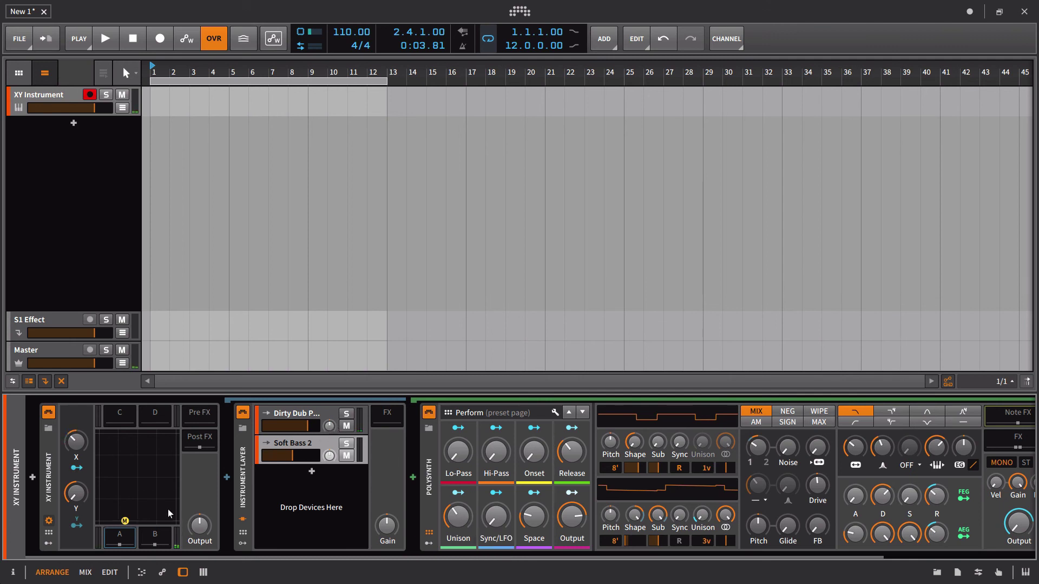
Hide the Soft Bass 2 Polysynth's remote controls and show the modulators of the Instrument Layer and the XY Instrument
{"action": "left_click", "coordinate": [427, 530]}
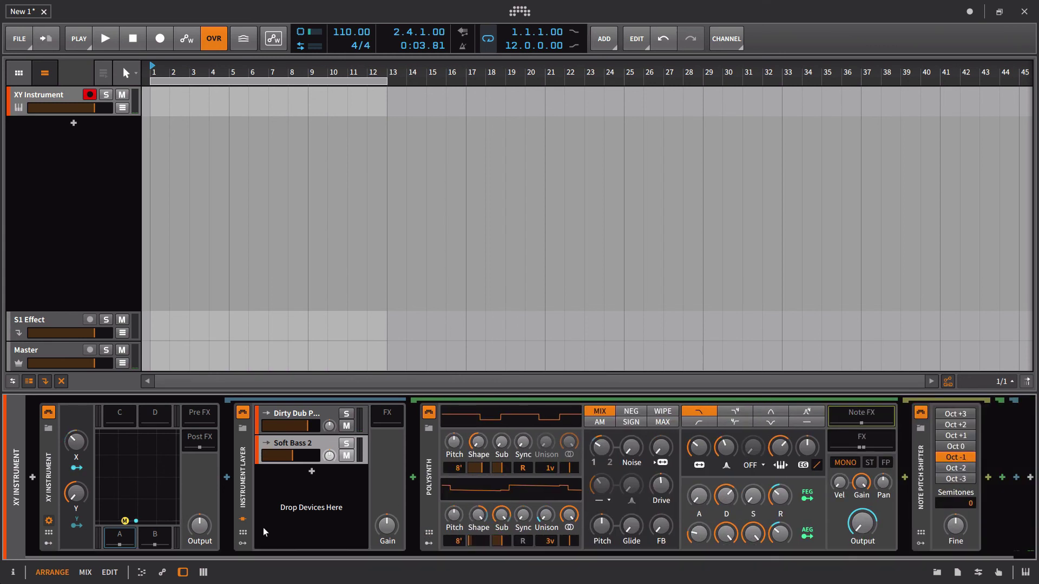
{"action": "left_click", "coordinate": [245, 543]}
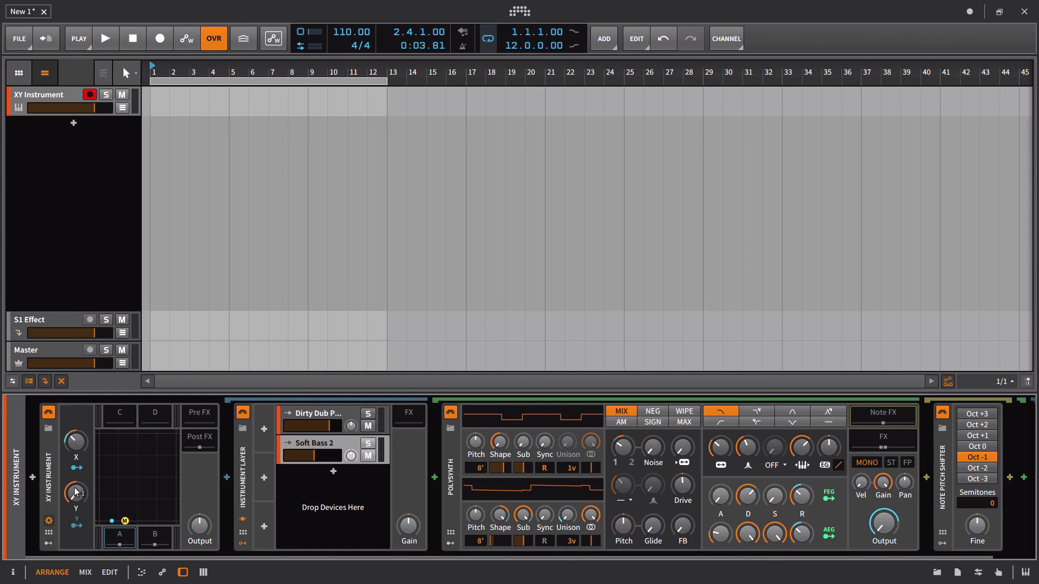
{"action": "left_click", "coordinate": [49, 543]}
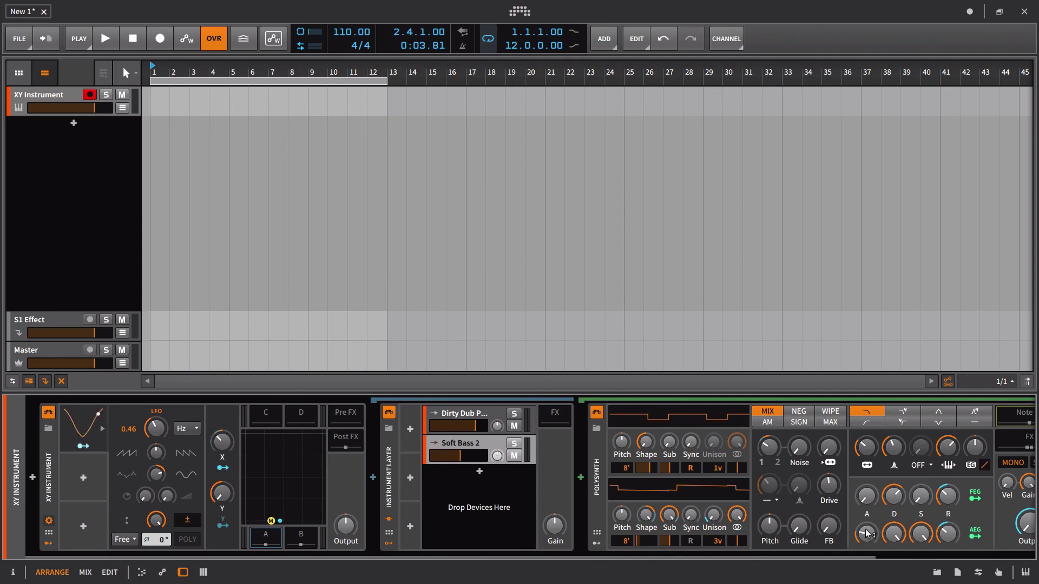
{"action": "scroll", "coordinate": [833, 520], "scroll_direction": "down", "scroll_amount": 5}
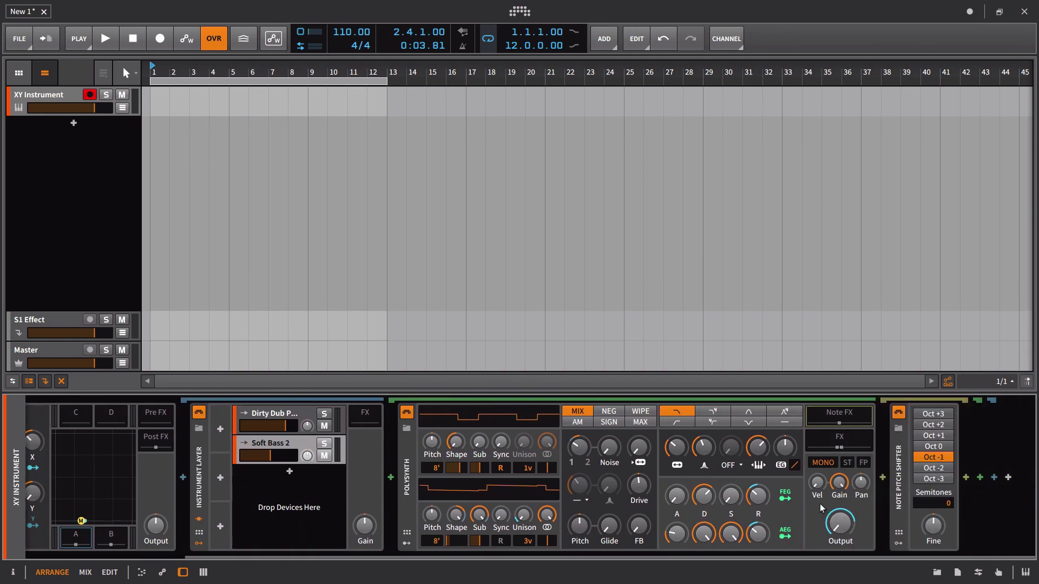
{"action": "scroll", "coordinate": [820, 503], "scroll_direction": "up", "scroll_amount": 3}
{"action": "scroll", "coordinate": [923, 422], "scroll_direction": "up", "scroll_amount": 2}
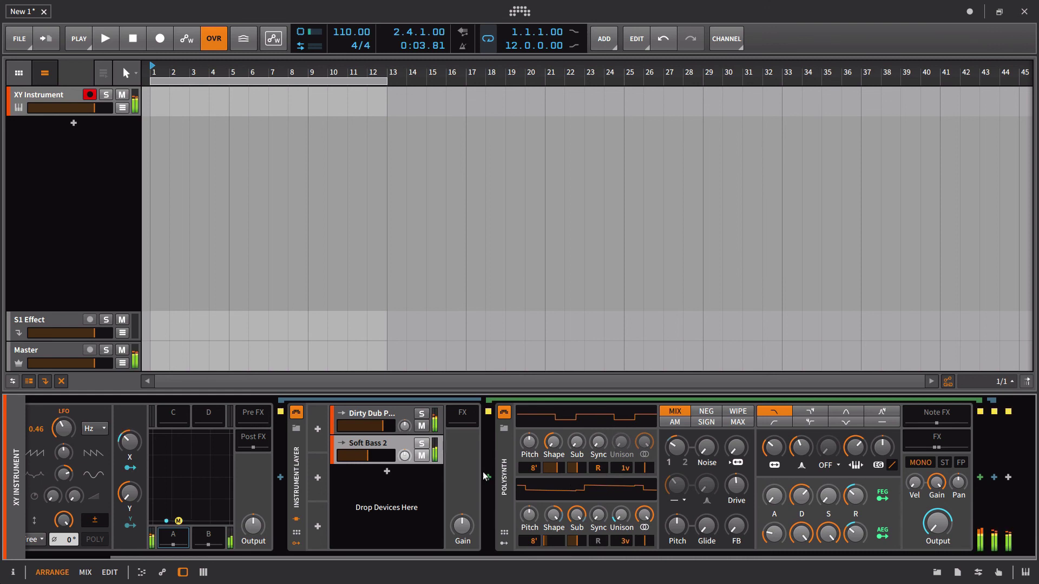
Select the Dirty Dub layer, unfold its collapsed Polysynth and show that device's modulators
{"action": "left_click", "coordinate": [376, 416]}
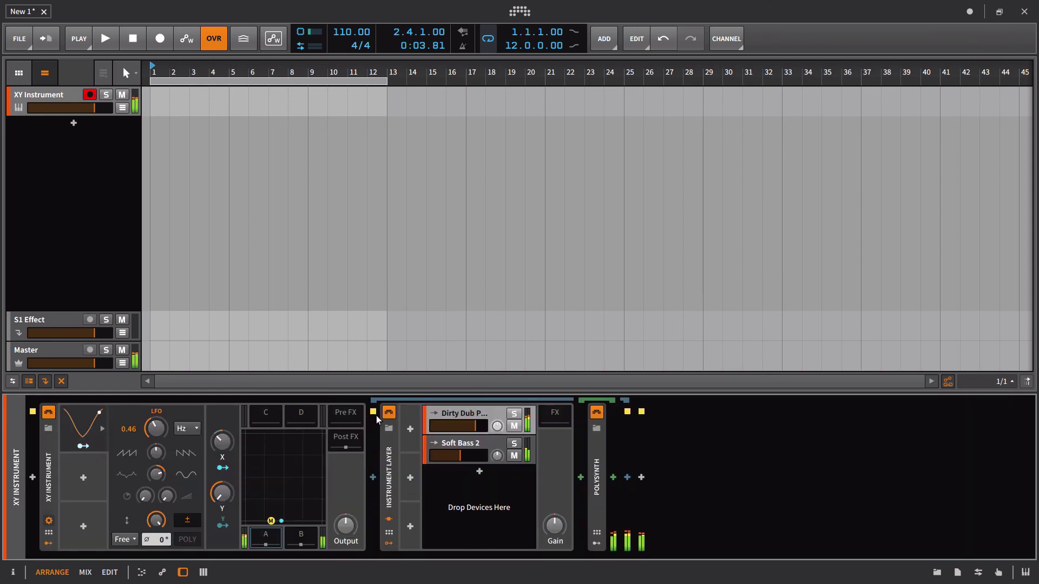
{"action": "left_click", "coordinate": [469, 416]}
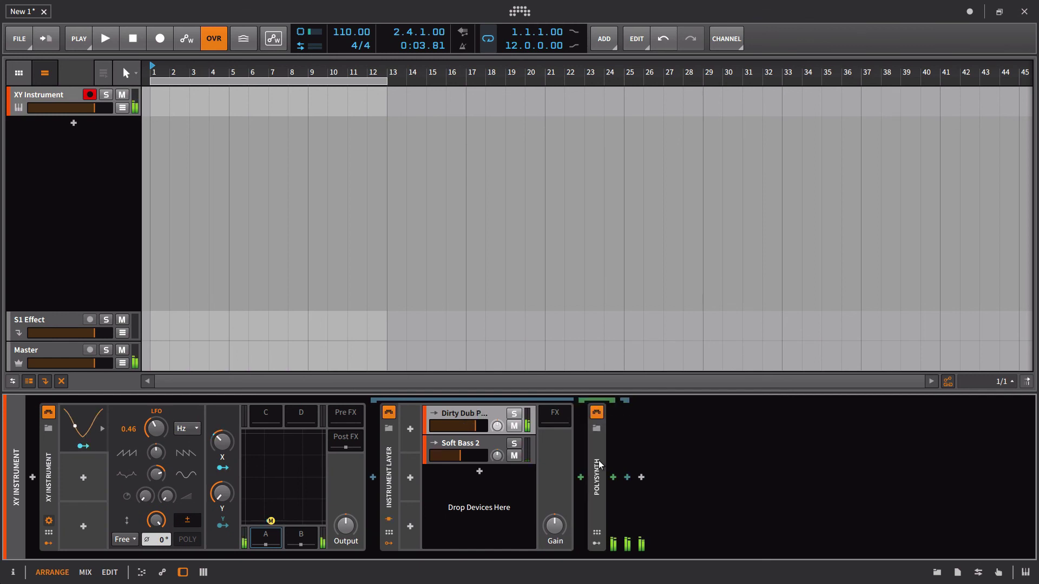
{"action": "left_click", "coordinate": [600, 466]}
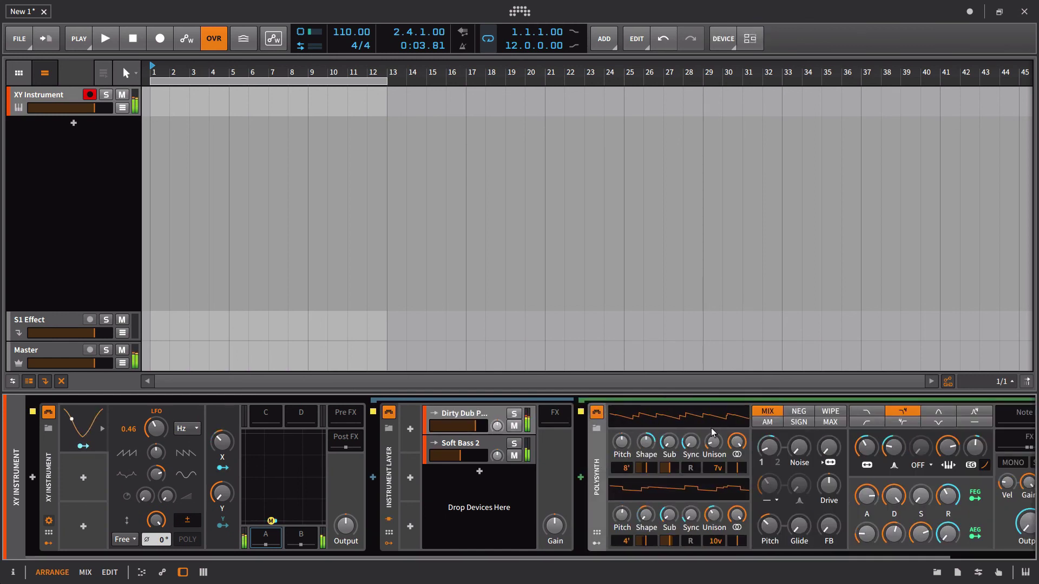
{"action": "left_click", "coordinate": [597, 543]}
Add a Steps modulator in the empty modulator slot of the Dirty Dub Polysynth
{"action": "left_click", "coordinate": [631, 526]}
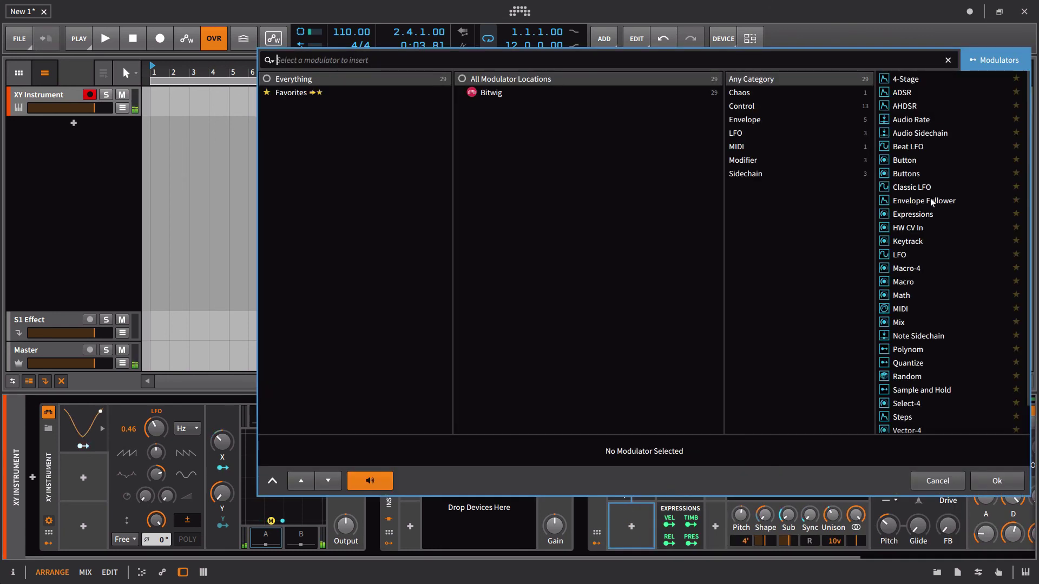
{"action": "scroll", "coordinate": [929, 196], "scroll_direction": "down", "scroll_amount": 2}
{"action": "left_click", "coordinate": [906, 391]}
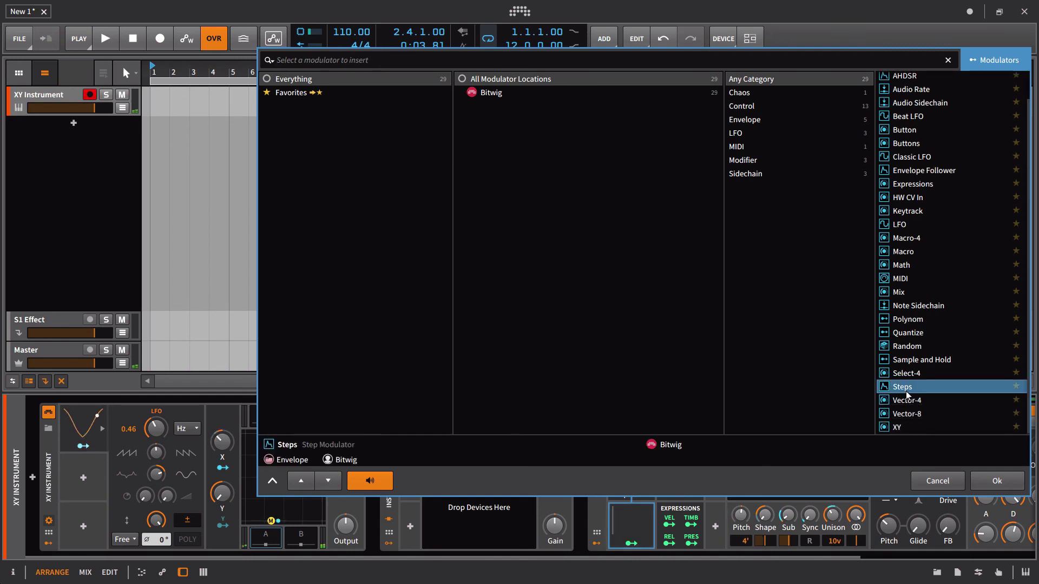
{"action": "left_click", "coordinate": [998, 482]}
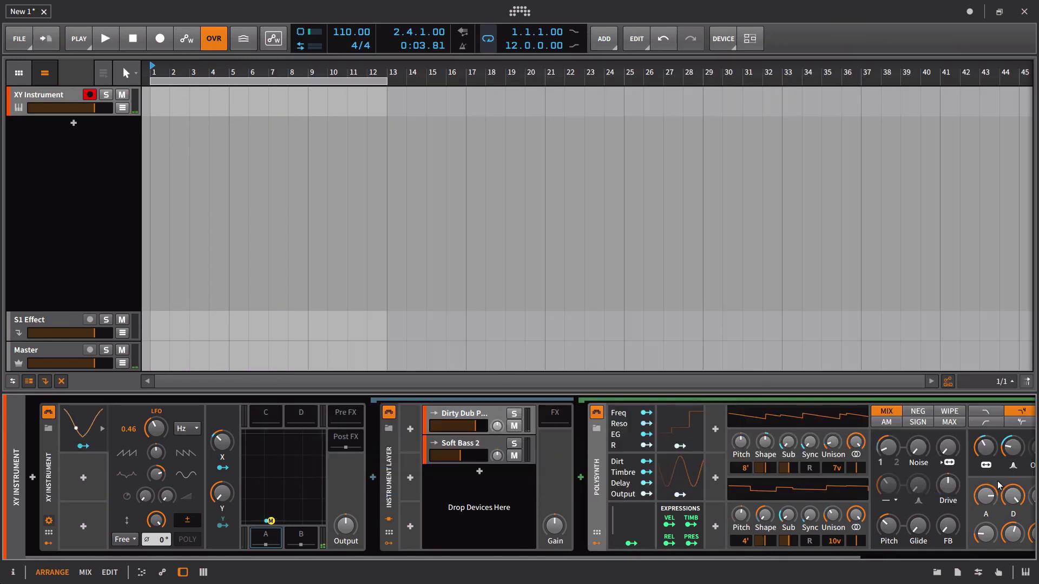
Expand the Steps modulator, randomize its 16-step pattern and lower the Polysynth's oscillator mix
{"action": "left_click", "coordinate": [630, 544]}
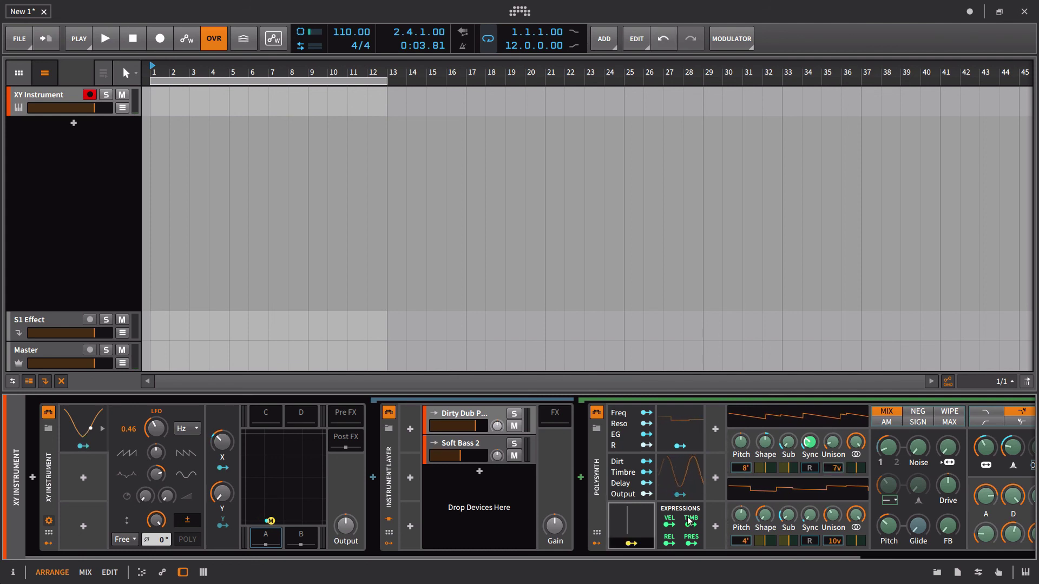
{"action": "left_click", "coordinate": [632, 545]}
{"action": "left_click", "coordinate": [650, 526]}
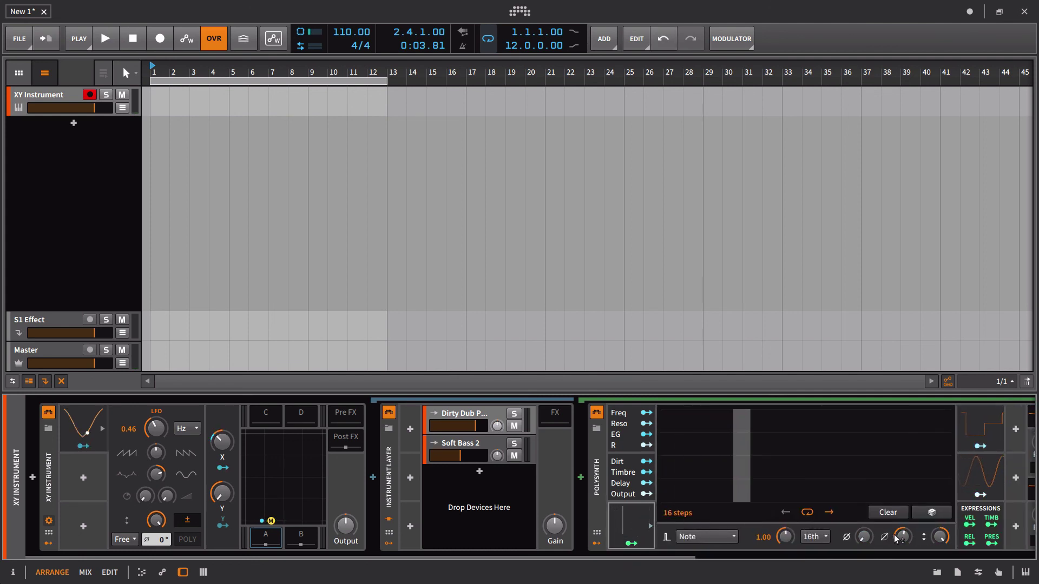
{"action": "left_click", "coordinate": [943, 512]}
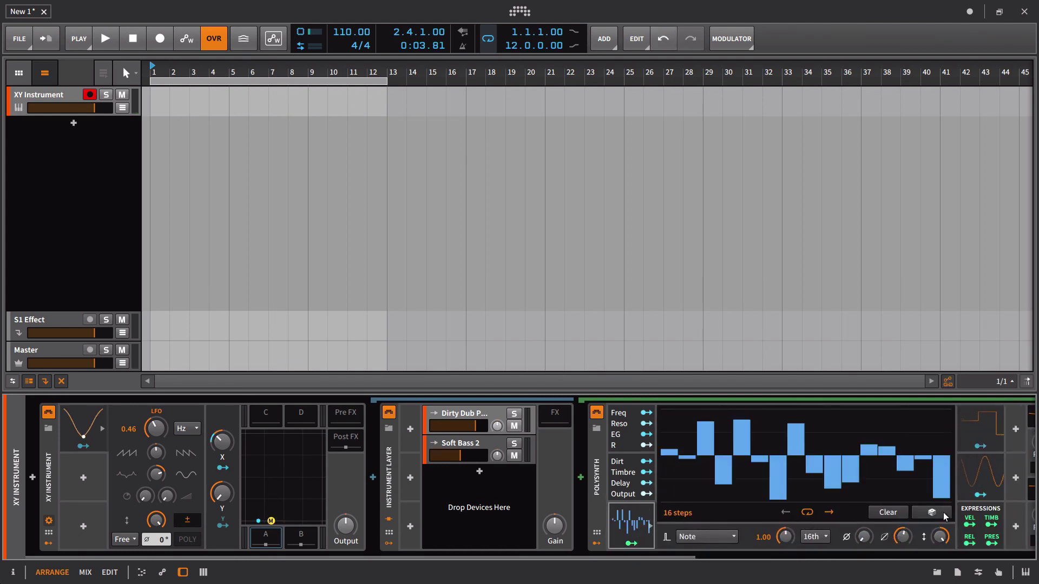
{"action": "scroll", "coordinate": [978, 503], "scroll_direction": "right", "scroll_amount": 8}
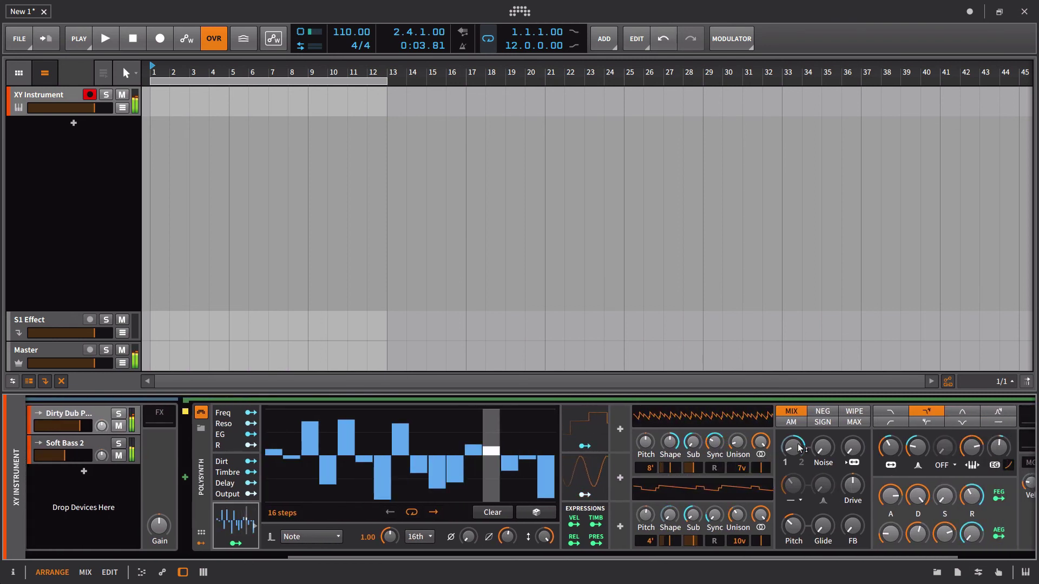
{"action": "left_click_drag", "start_coordinate": [800, 450], "coordinate": [800, 472]}
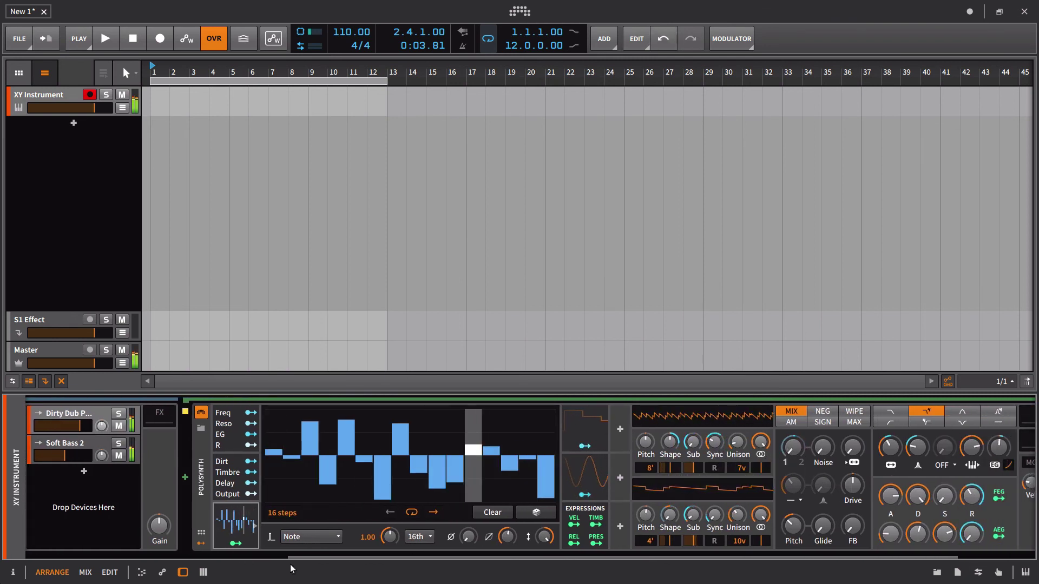
Map the Steps modulator to OSC2 Sync with an amount of about +0.96 and adjust the second oscillator's base Sync value
{"action": "left_click", "coordinate": [236, 544]}
{"action": "left_click_drag", "start_coordinate": [714, 516], "coordinate": [715, 533]}
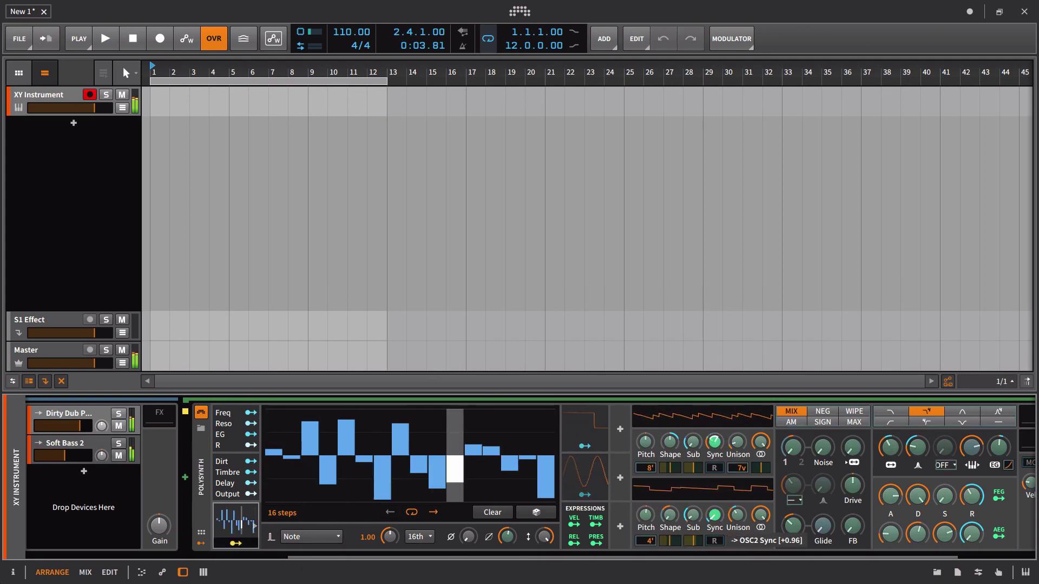
{"action": "left_click", "coordinate": [228, 544]}
{"action": "left_click_drag", "start_coordinate": [709, 515], "coordinate": [707, 520]}
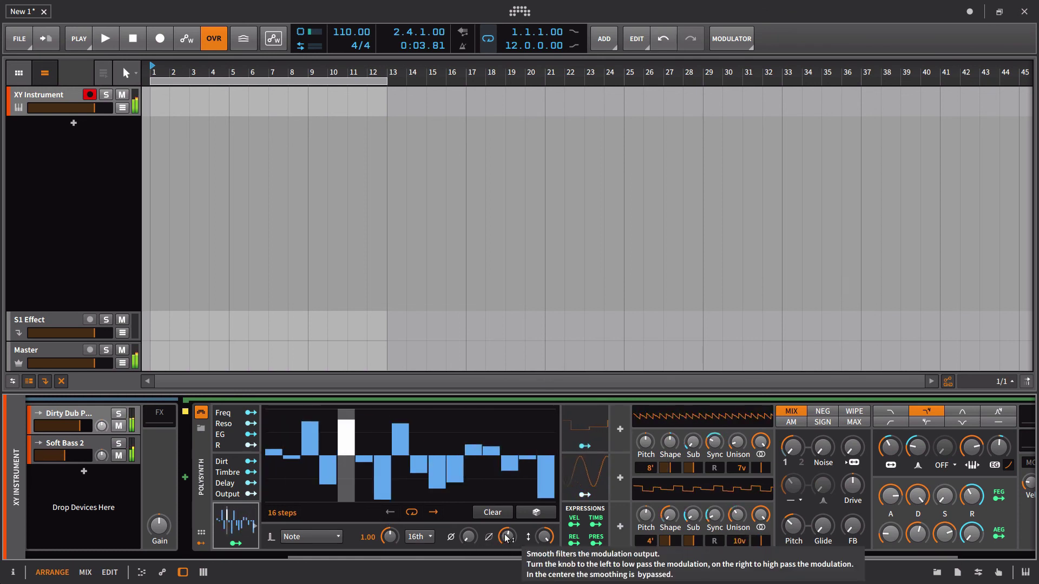
Turn up the Steps modulator's Smooth control, randomize its pattern again and lower the Depth to 56.8 %
{"action": "left_click_drag", "start_coordinate": [507, 538], "coordinate": [510, 526]}
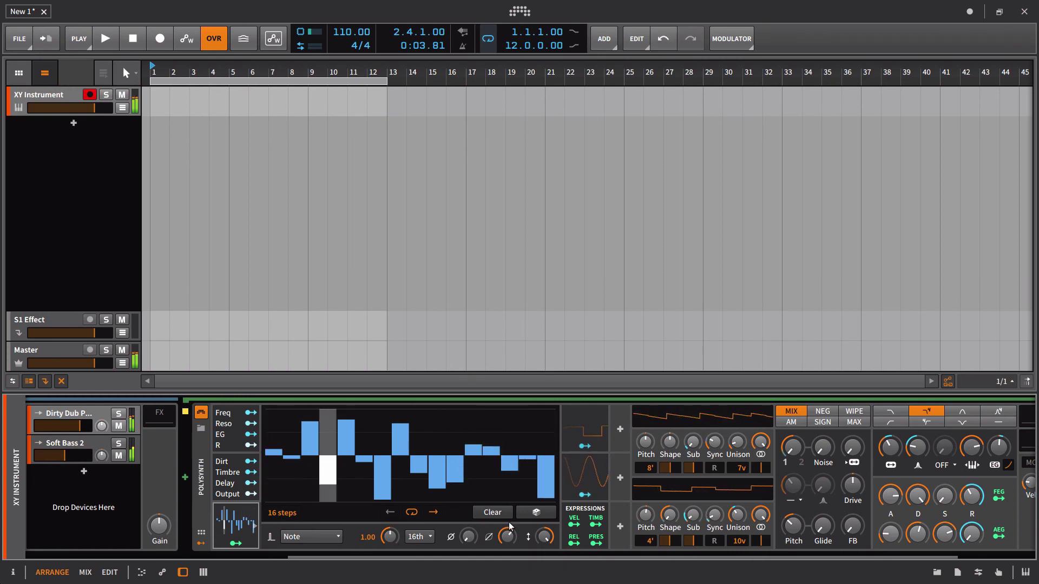
{"action": "left_click", "coordinate": [549, 515]}
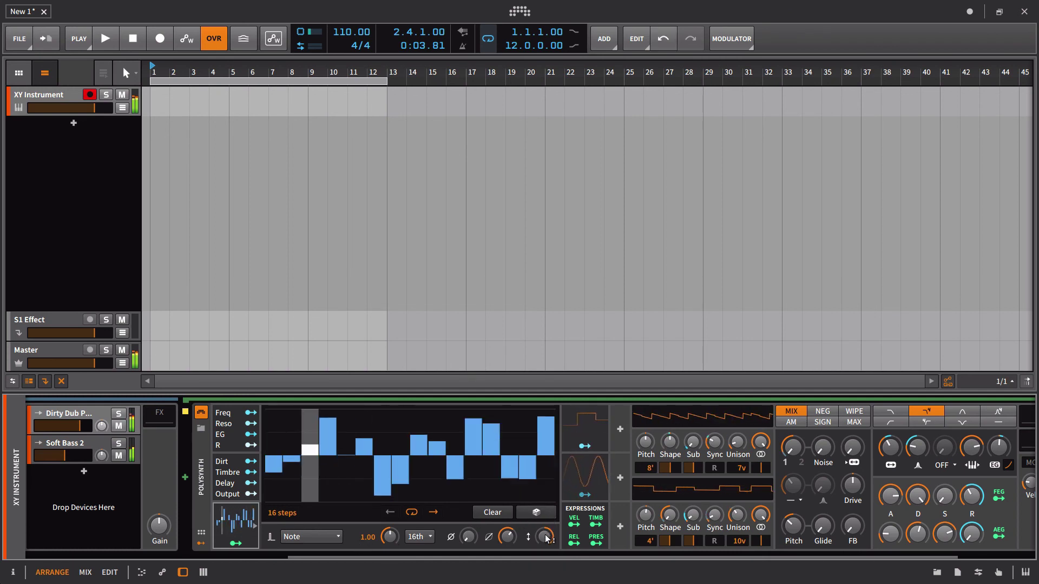
{"action": "left_click_drag", "start_coordinate": [545, 536], "coordinate": [545, 578]}
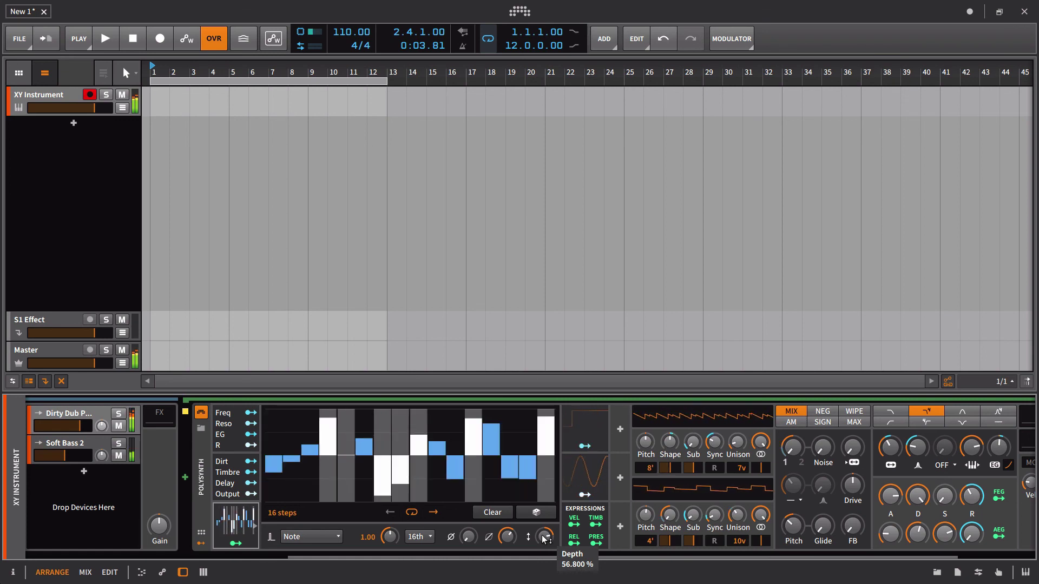
Select the Soft Bass 2 layer and review its Polysynth alongside the Instrument Layer and XY Instrument
{"action": "scroll", "coordinate": [183, 505], "scroll_direction": "up", "scroll_amount": 5}
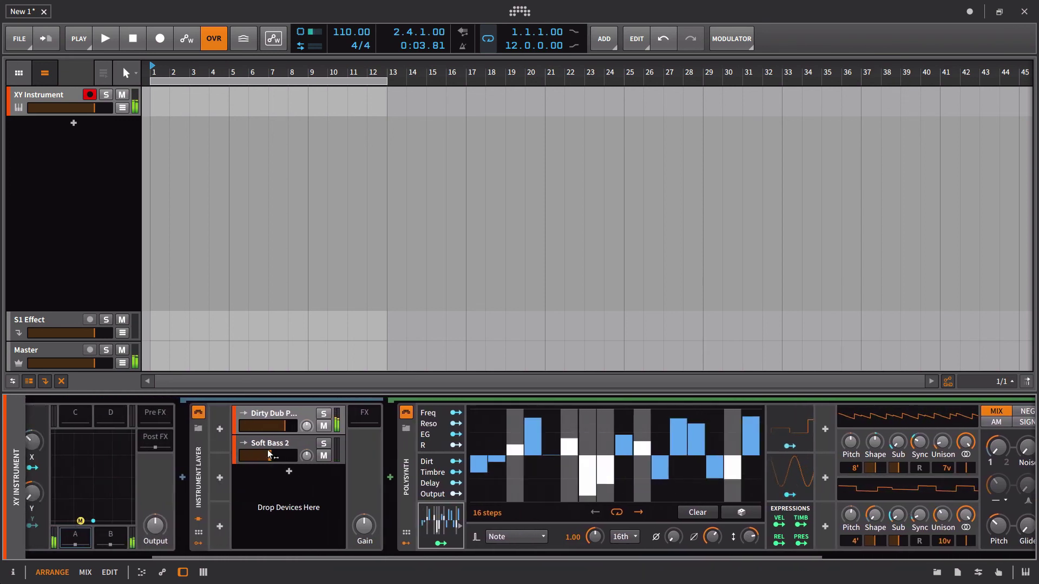
{"action": "left_click", "coordinate": [270, 444]}
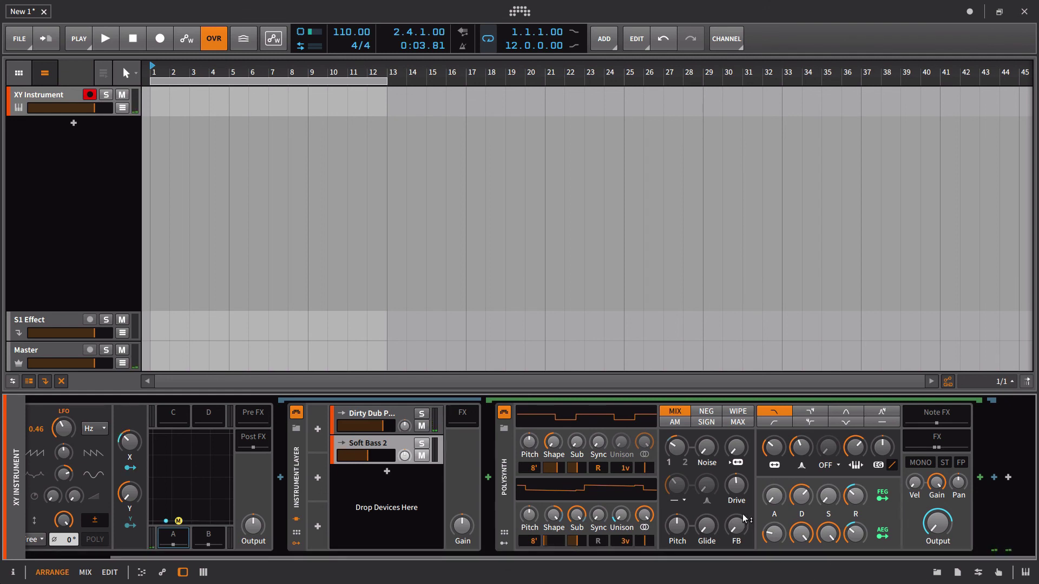
{"action": "scroll", "coordinate": [775, 491], "scroll_direction": "left", "scroll_amount": 3}
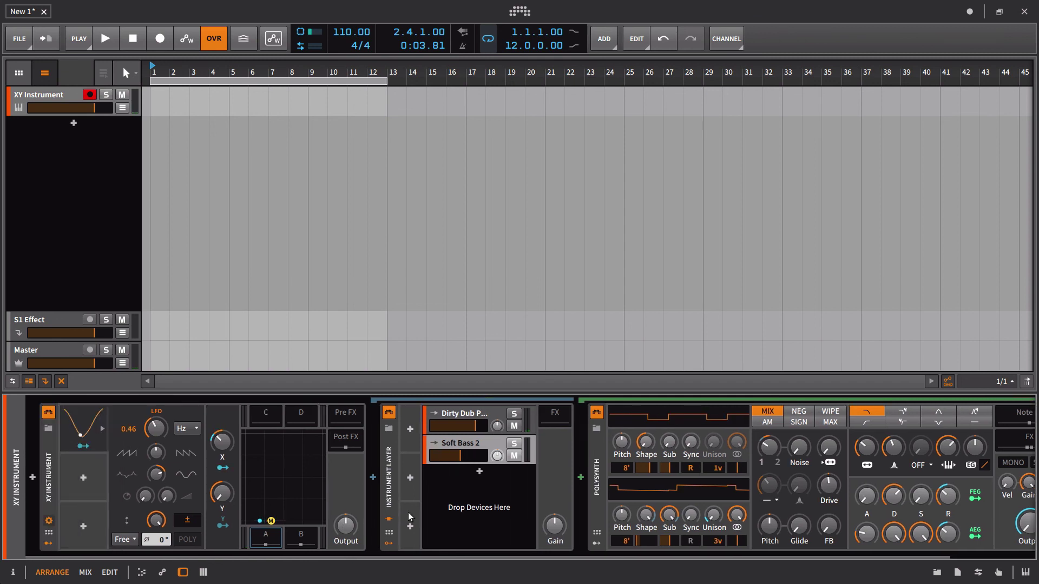